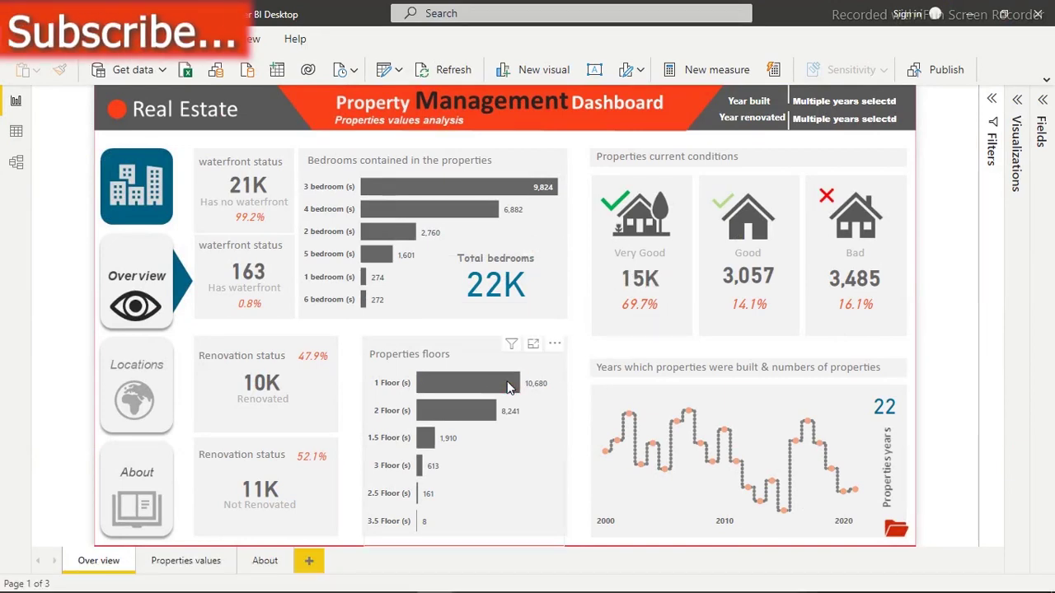
- Cross-filter the overview dashboard to 2-floor properties, open its slicer panel and filter the state list to Georgia
click(466, 412)
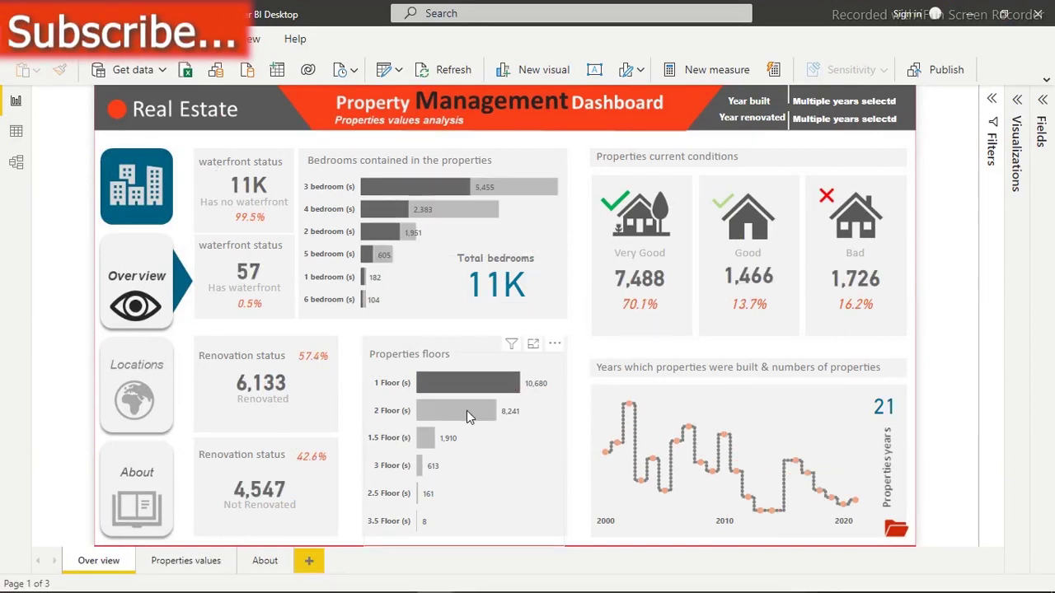
click(466, 410)
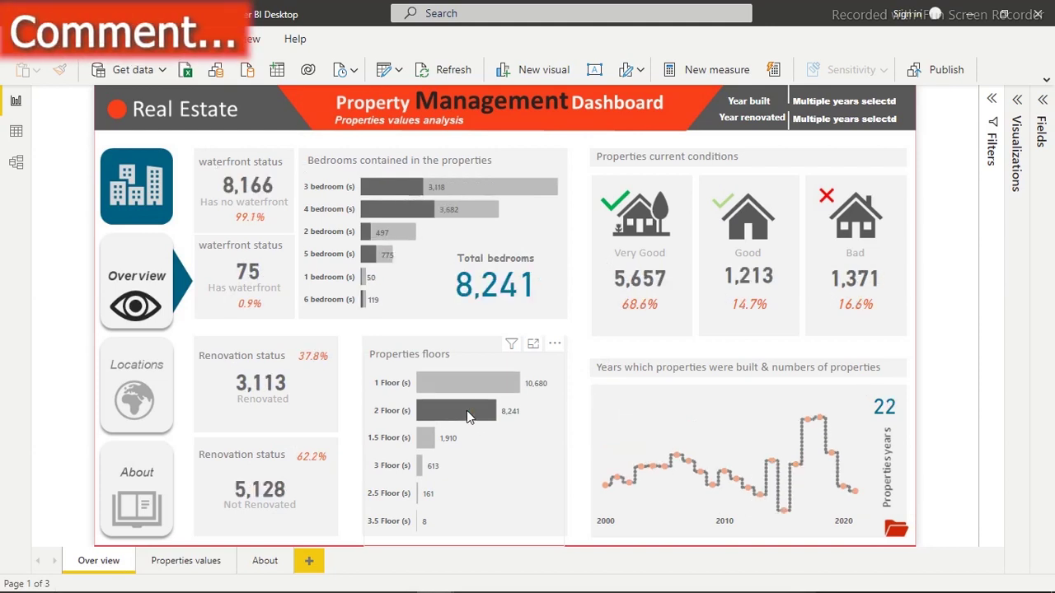
ctrl+click(897, 532)
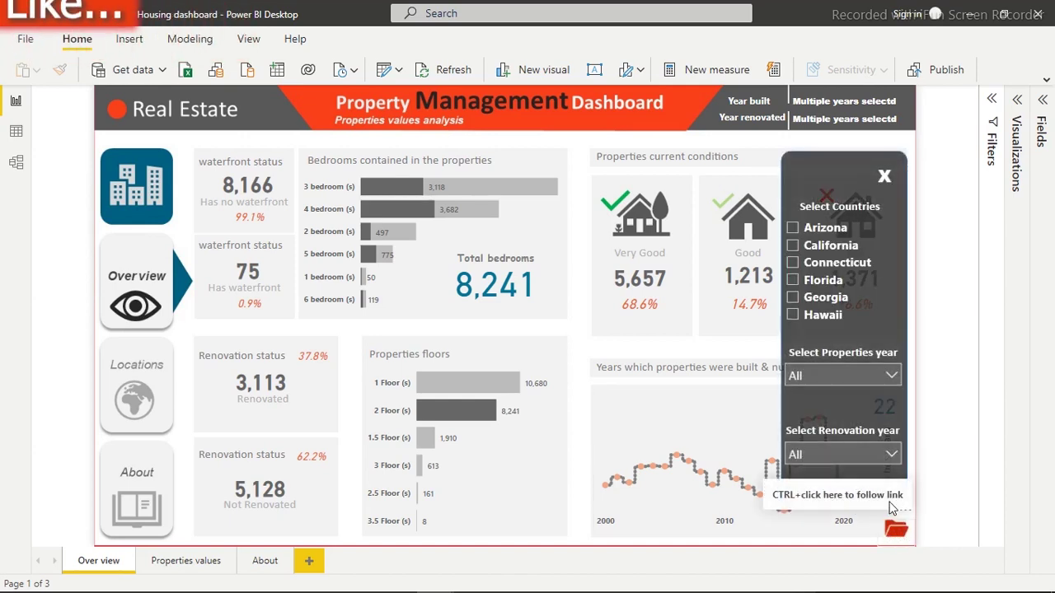
click(795, 317)
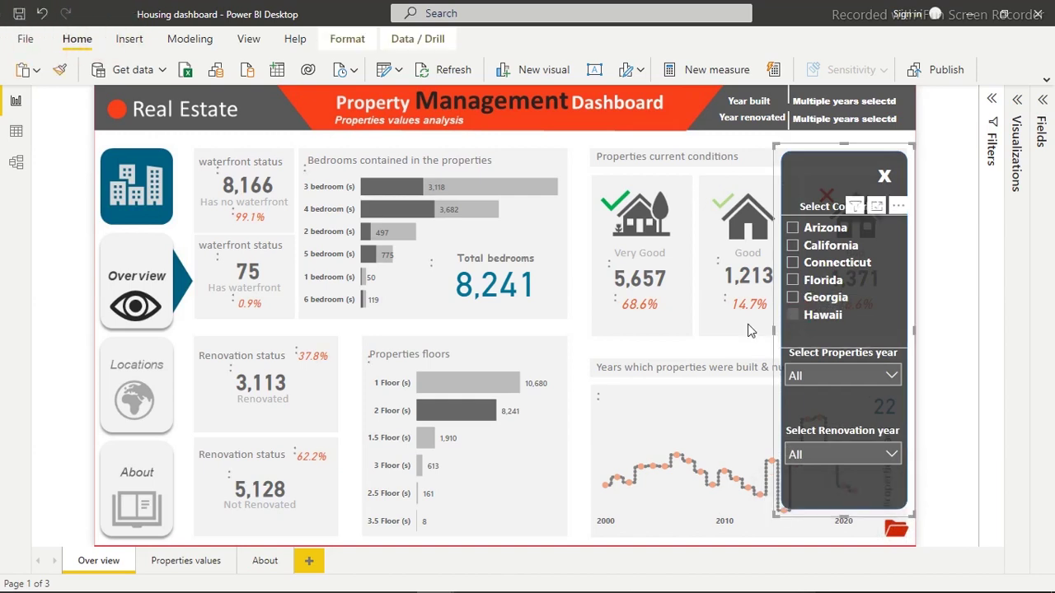
click(795, 301)
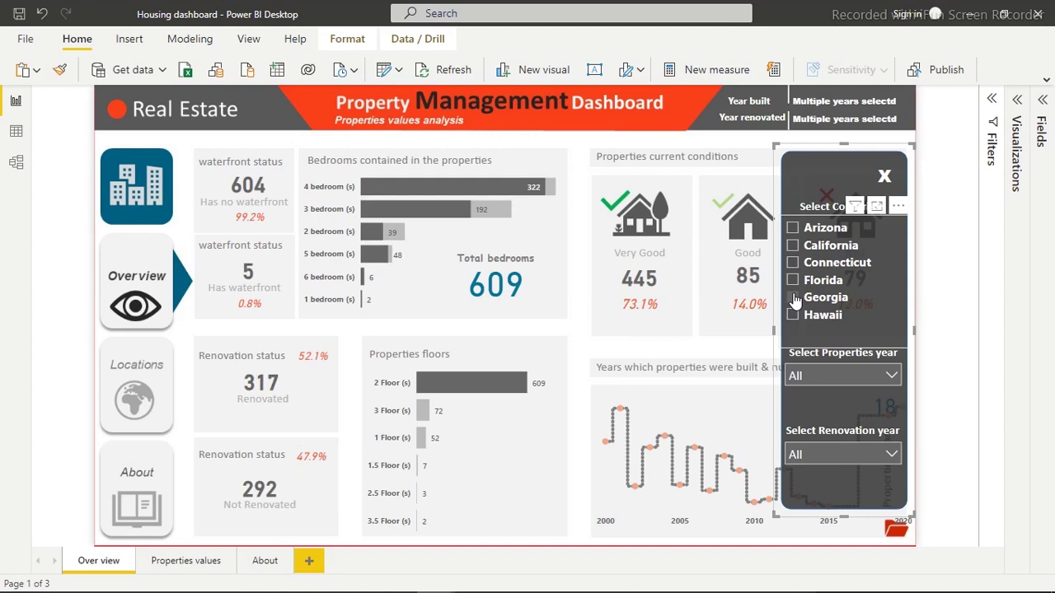
- View the dashboard's Locations and About pages, and return to the Overview page
ctrl+click(134, 398)
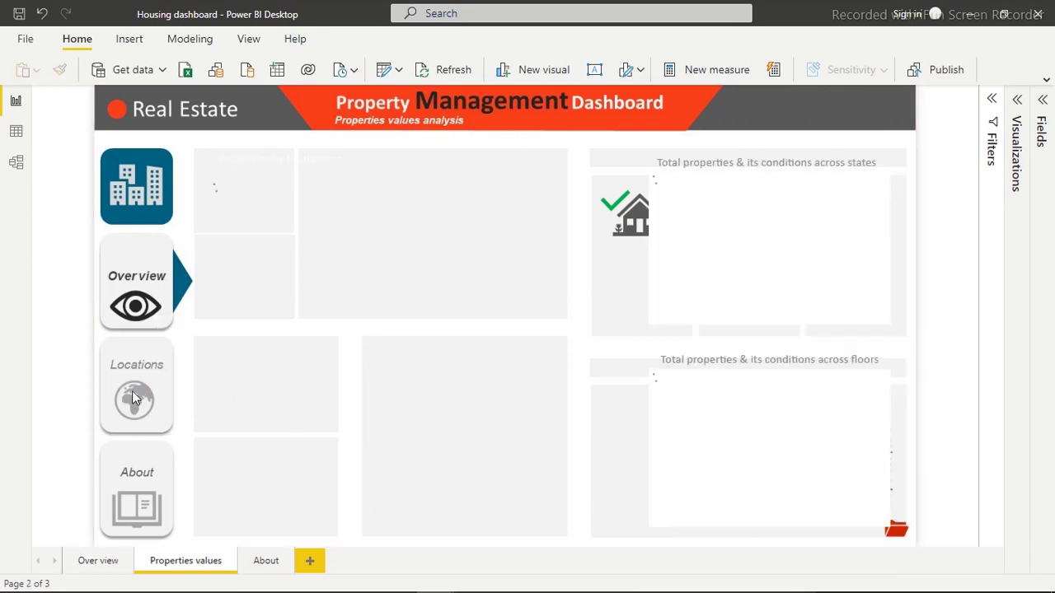
ctrl+click(133, 396)
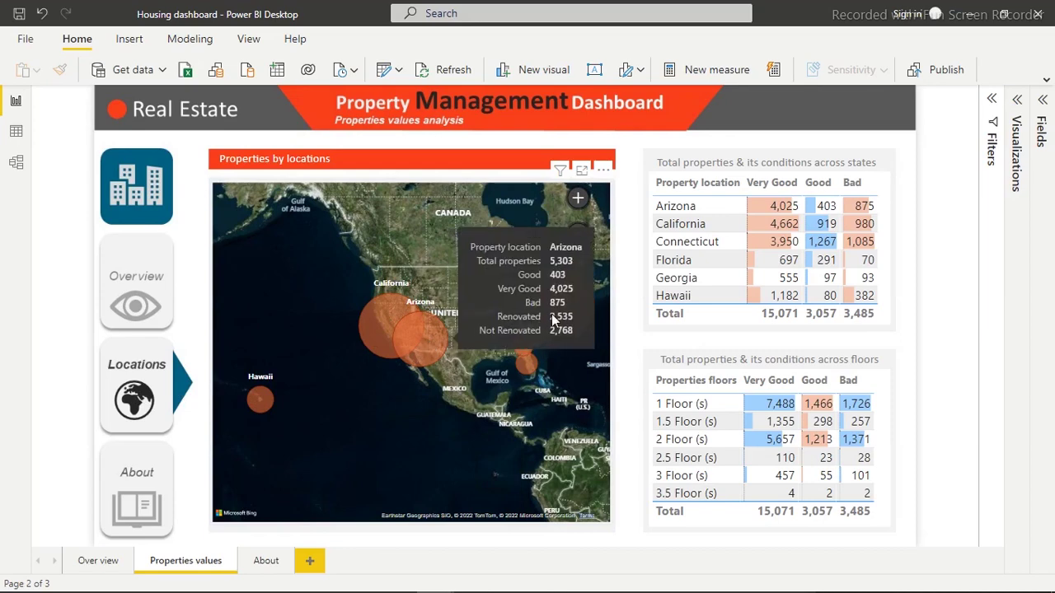
click(156, 513)
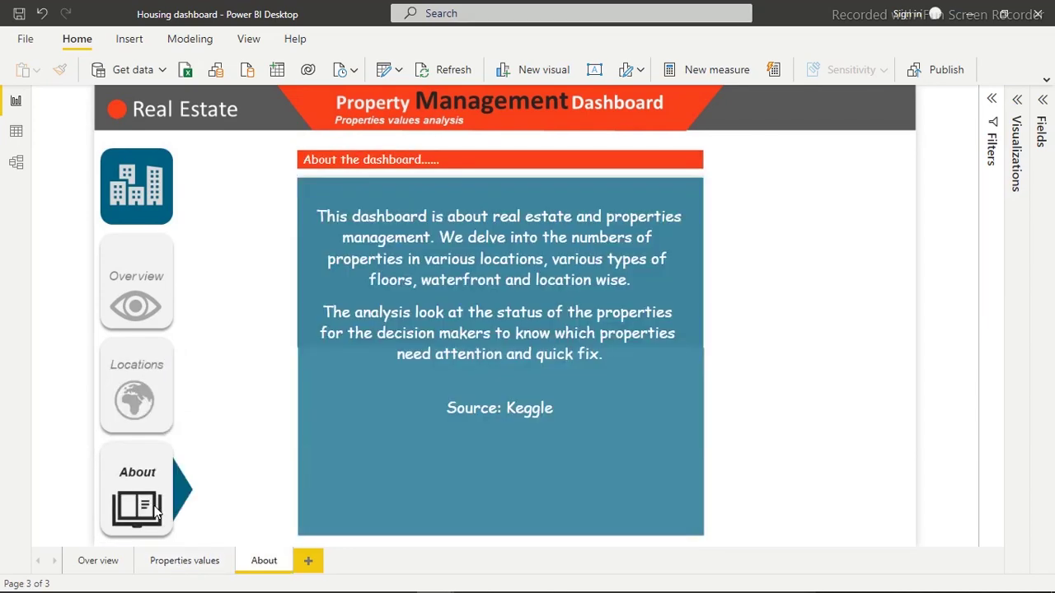
click(137, 295)
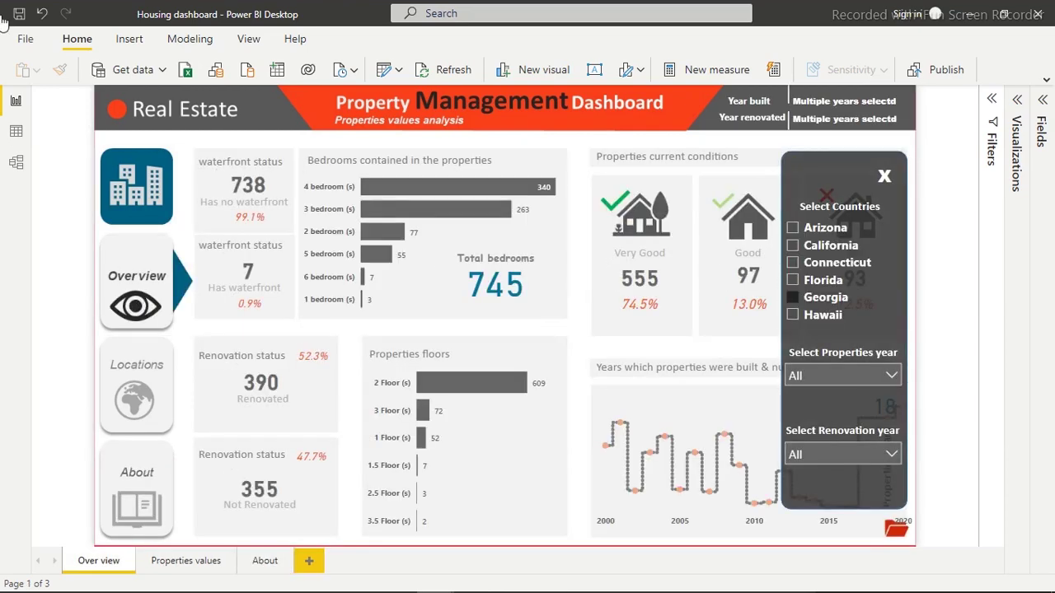
- Switch to the untitled, blank report window of Power BI Desktop
click(24, 39)
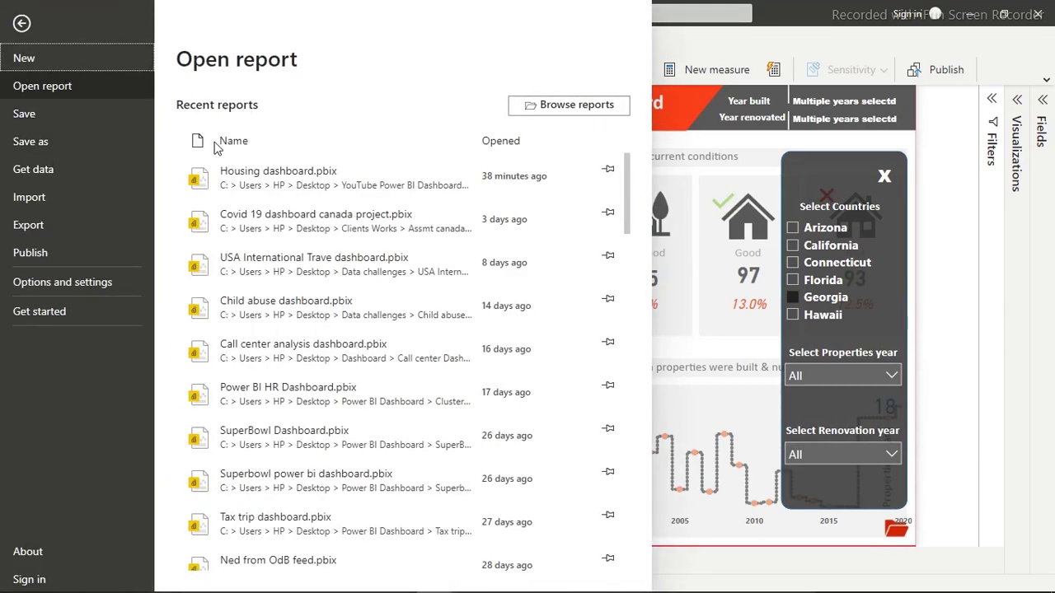
click(22, 23)
mouse_move(474, 587)
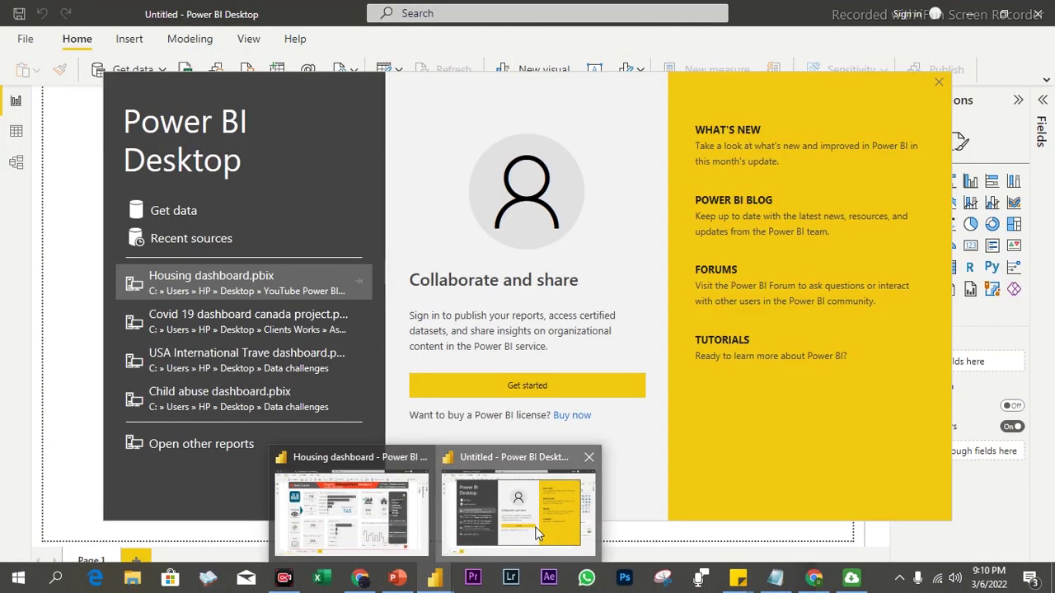
click(535, 533)
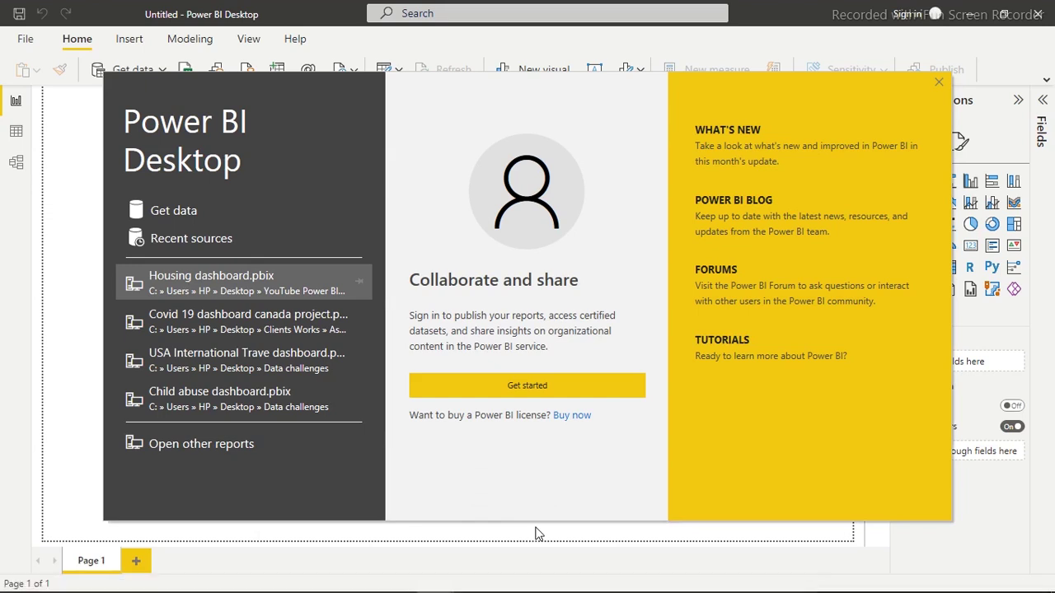
- Import data from the Excel workbook Housing dataset.xlsx, stored on the Desktop under YouTube Power BI Dashboards in the House Dashboard folder
click(184, 214)
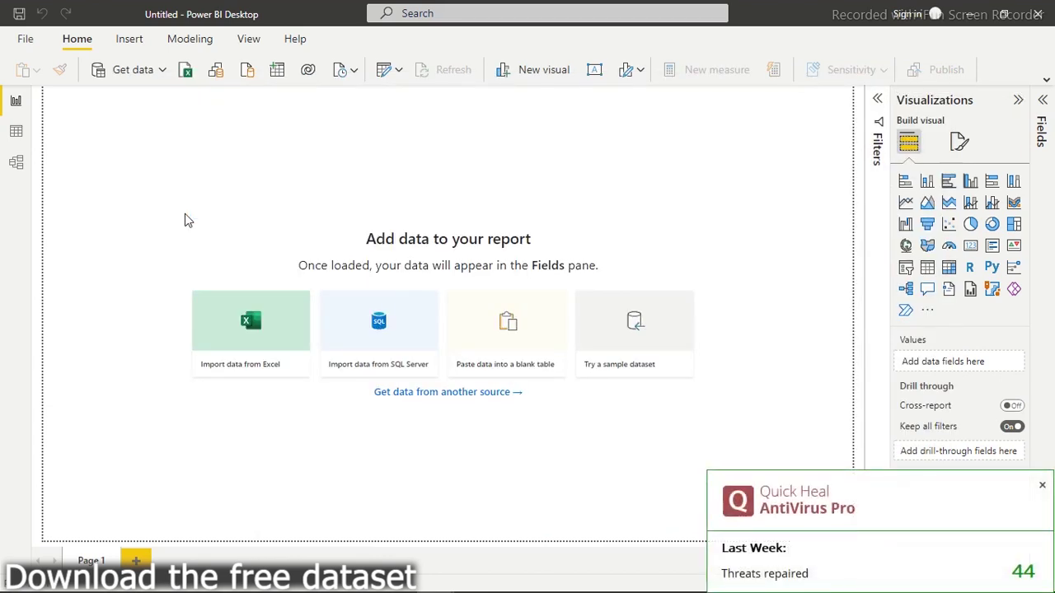
click(262, 344)
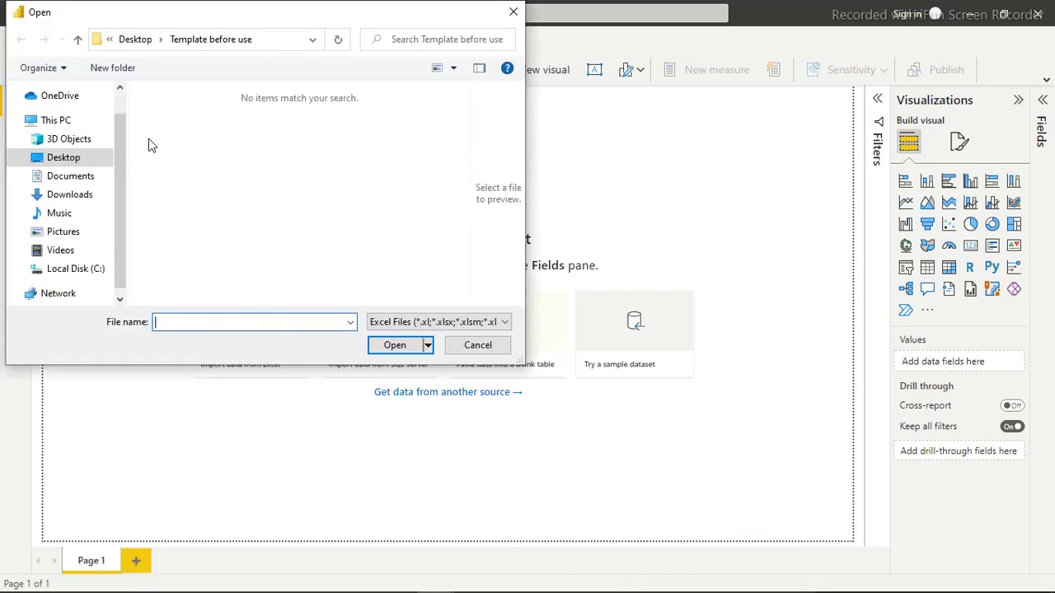
click(71, 159)
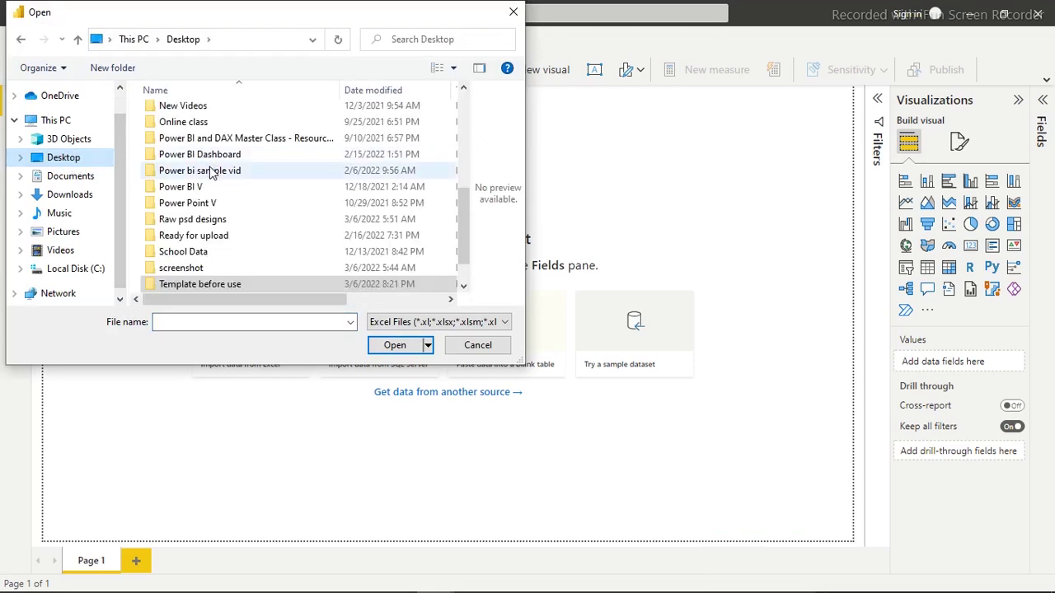
click(210, 171)
key(End)
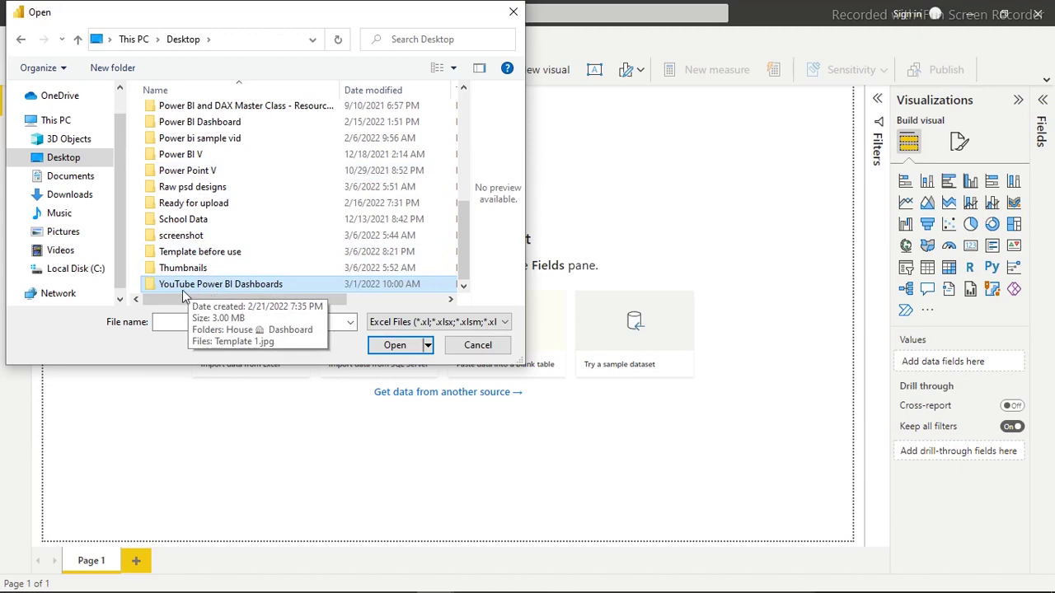
double_click(222, 289)
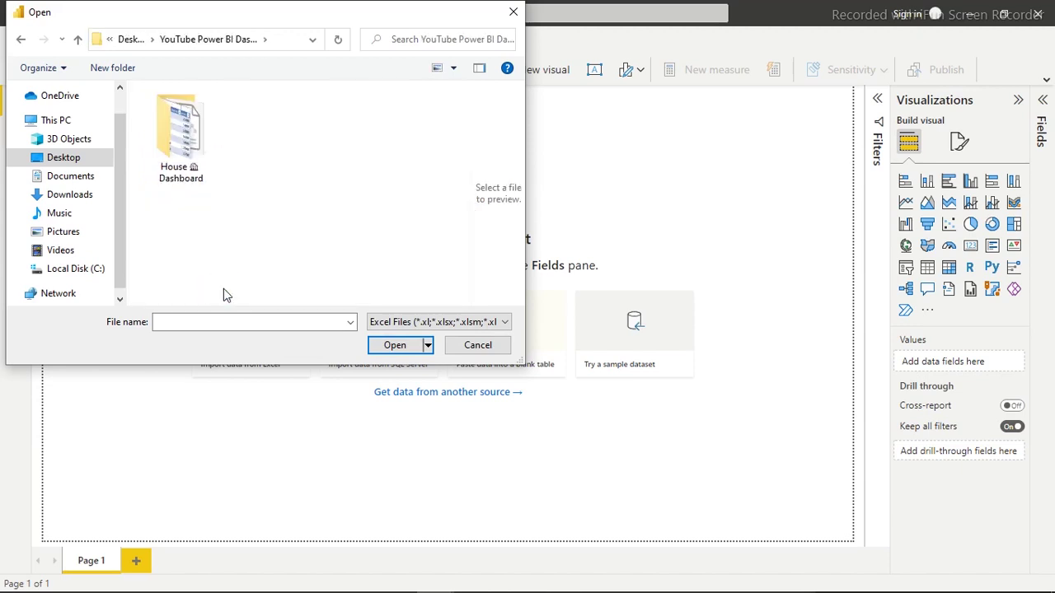
double_click(183, 163)
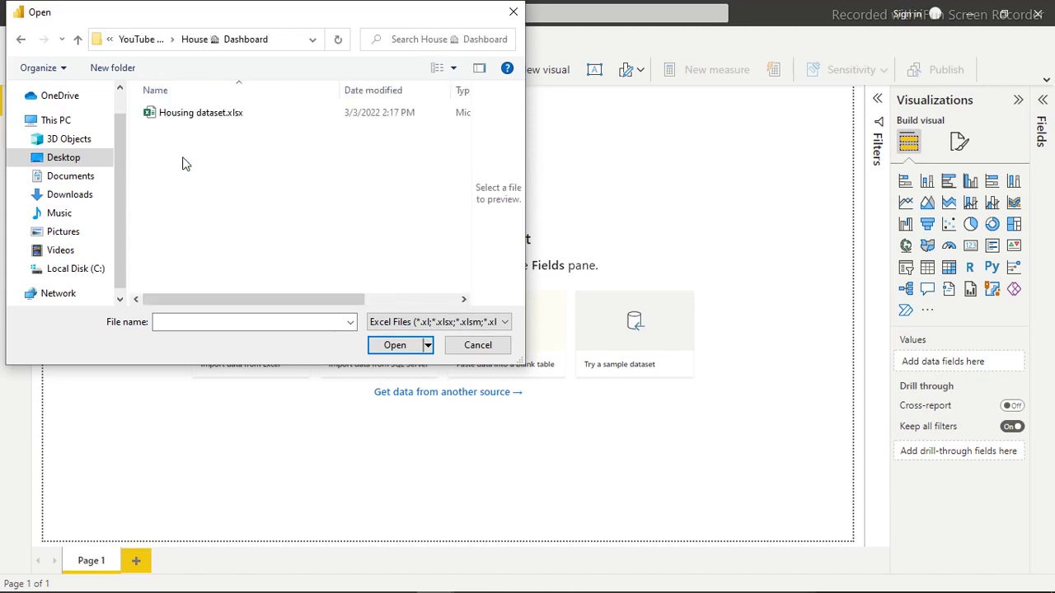
double_click(184, 116)
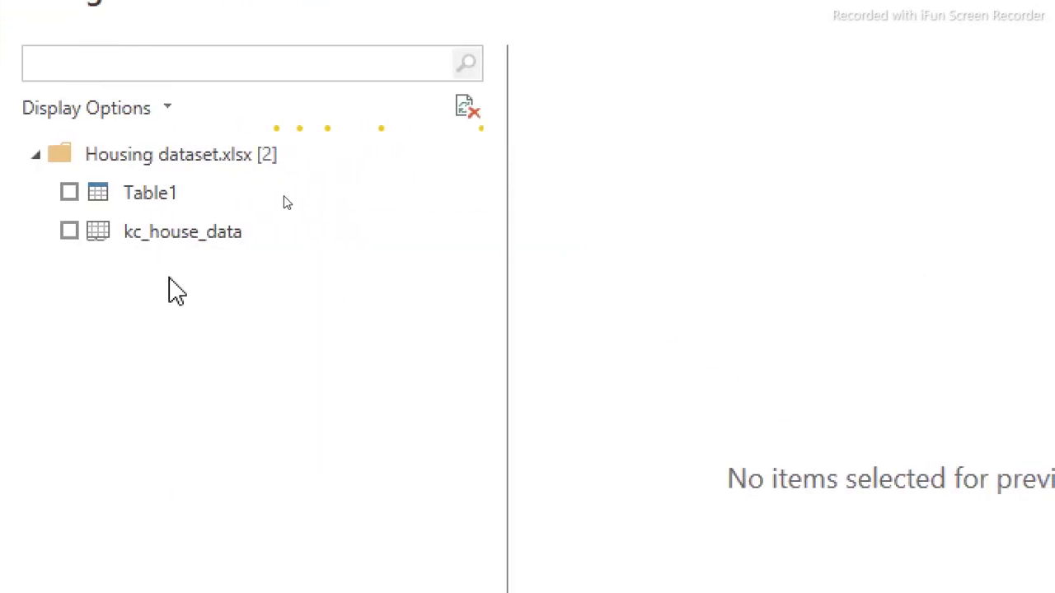
- Choose the kc_house_data sheet and open it in Power Query Editor for transformation
click(177, 242)
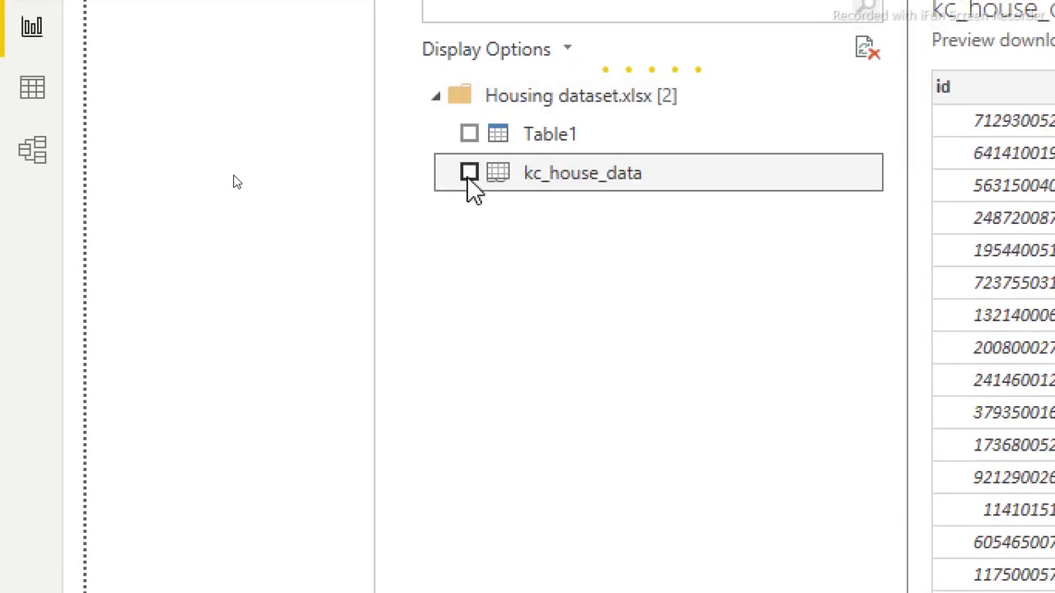
click(468, 176)
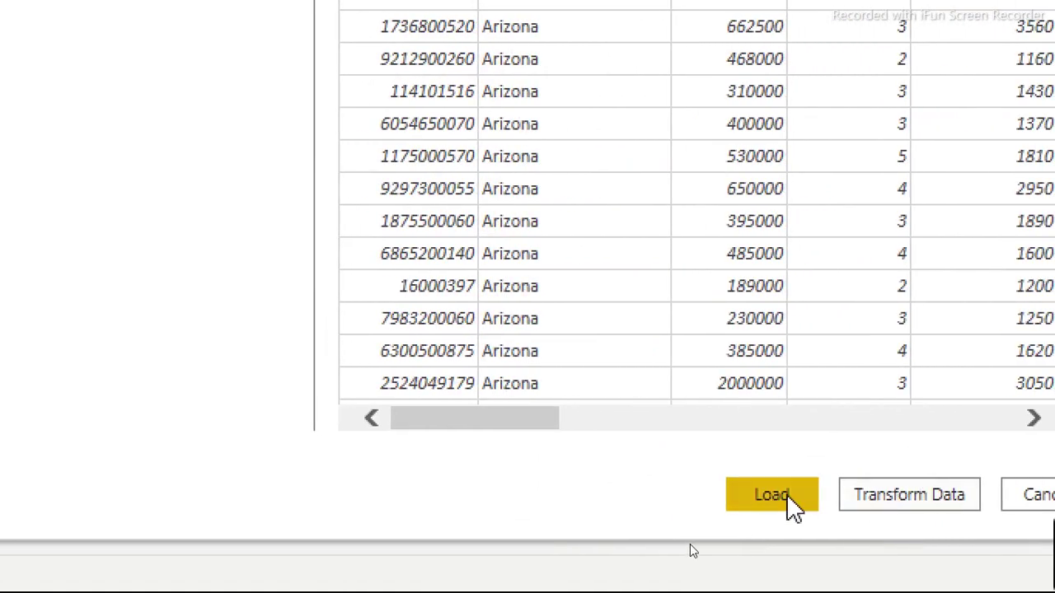
click(749, 543)
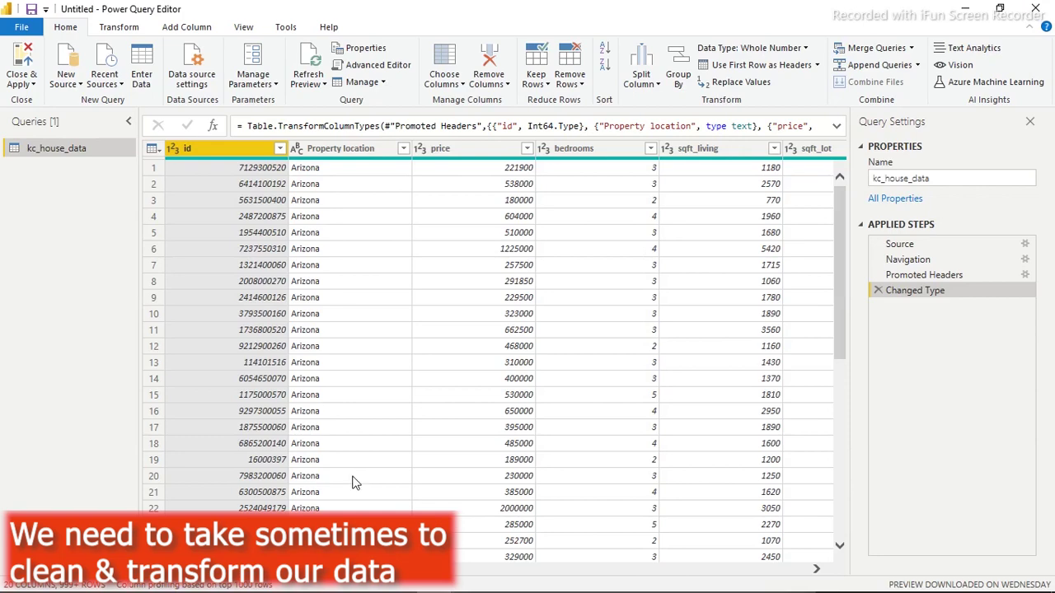
- Remove the zipcode, lat, long, sqft_living15 and sqft_lot15 columns from kc_house_data
click(353, 476)
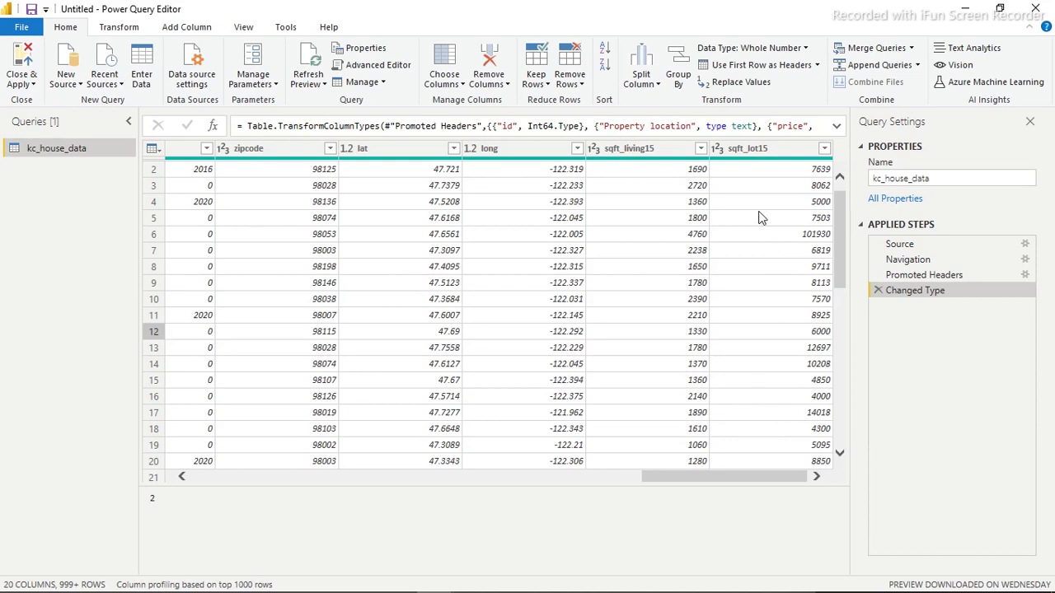
click(760, 148)
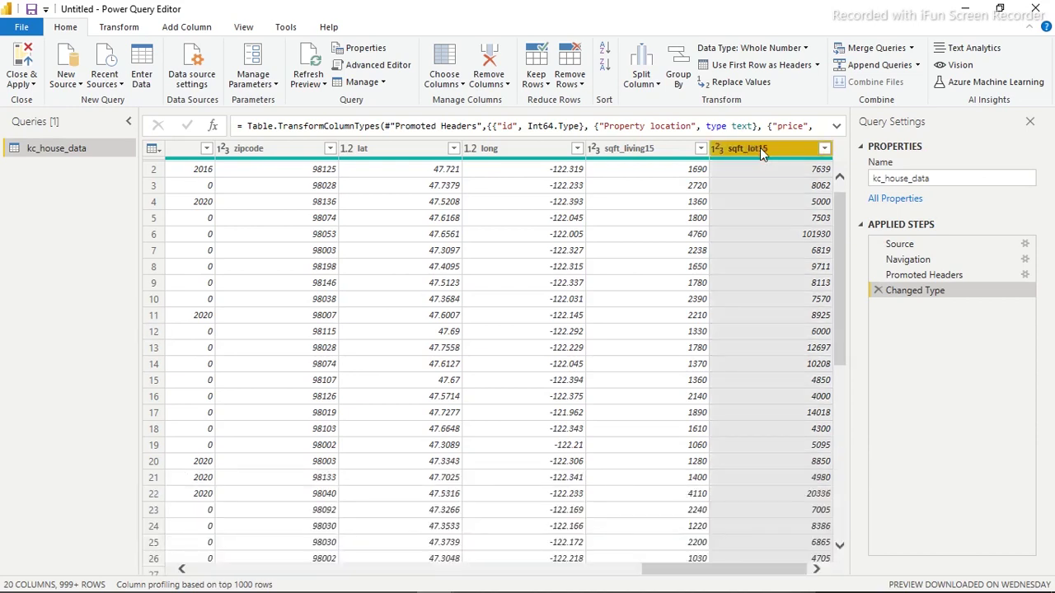
shift+click(290, 153)
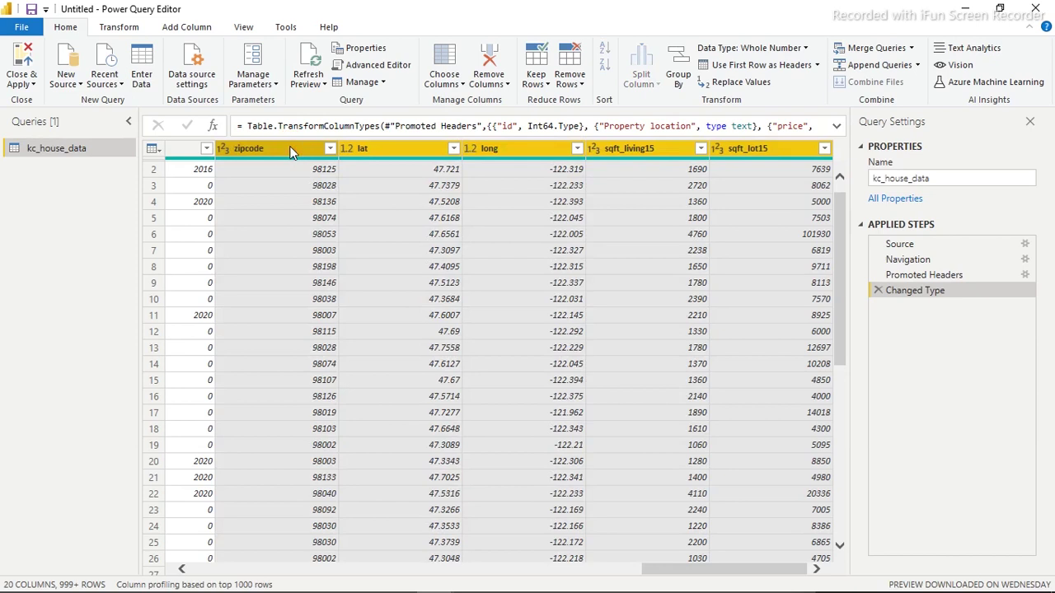
key(Delete)
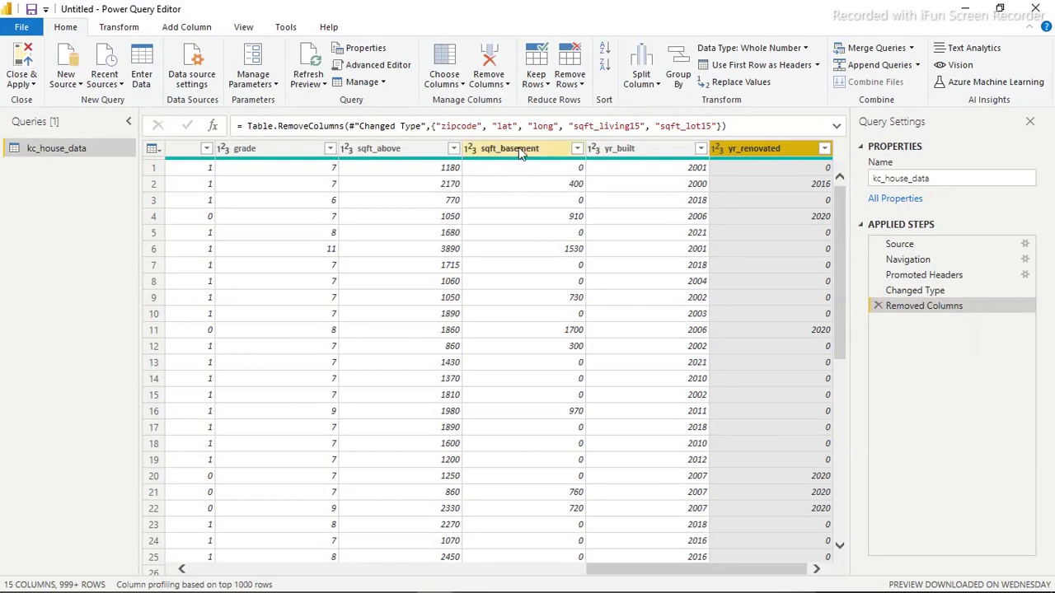
- Remove the grade, sqft_above and sqft_basement columns from the query
click(520, 154)
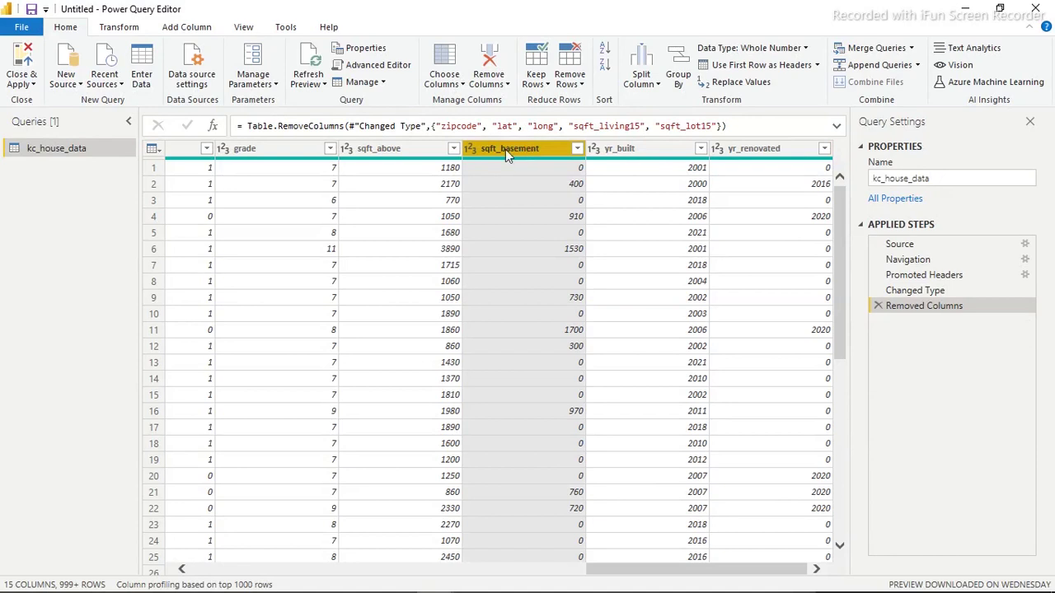
shift+click(278, 154)
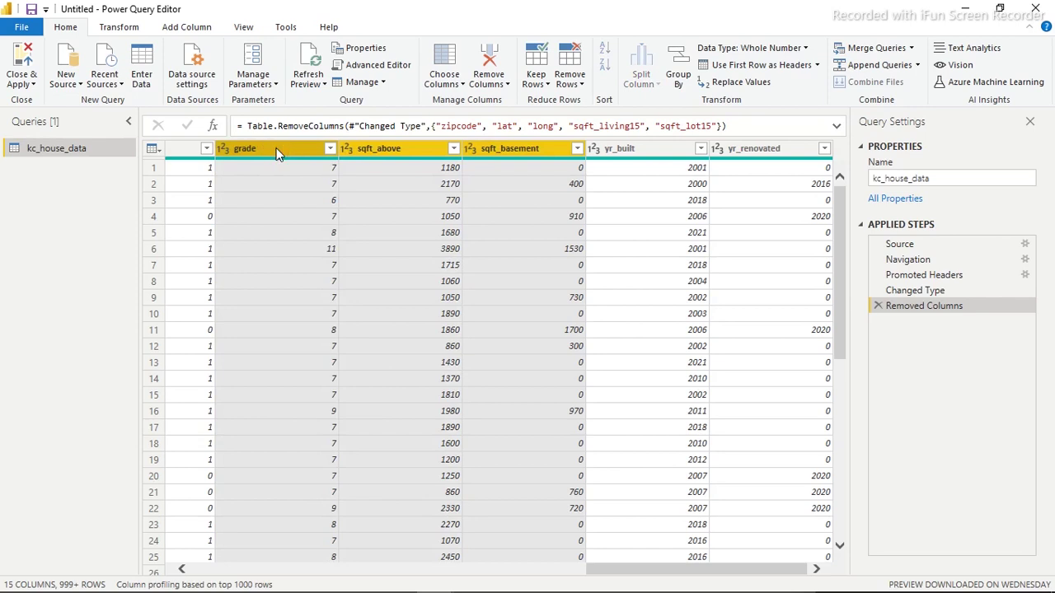
key(Delete)
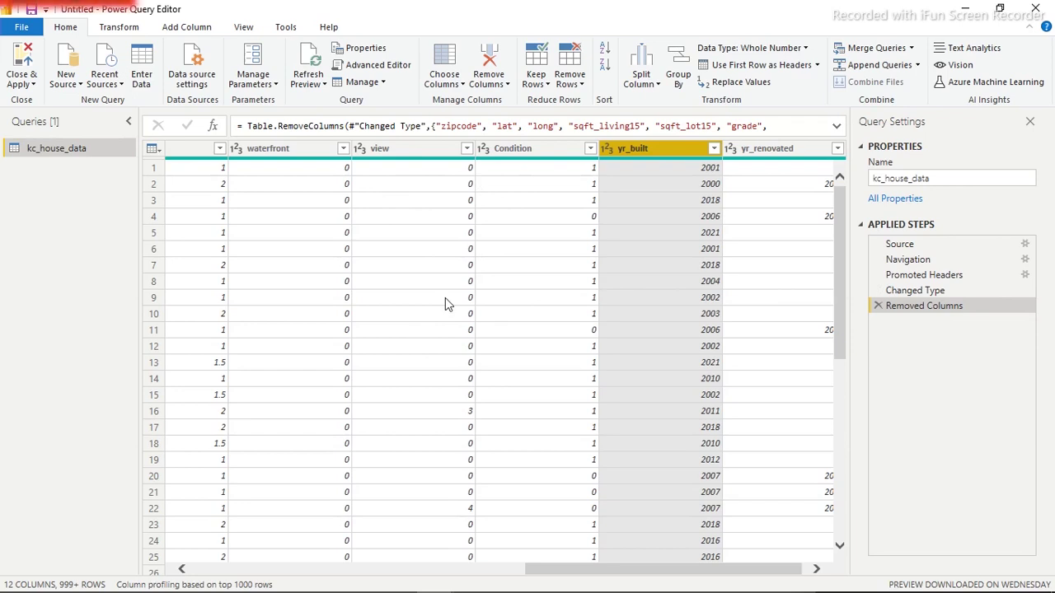
- Remove the view, sqft_lot and sqft_living columns from the kc_house_data query
click(403, 150)
key(Delete)
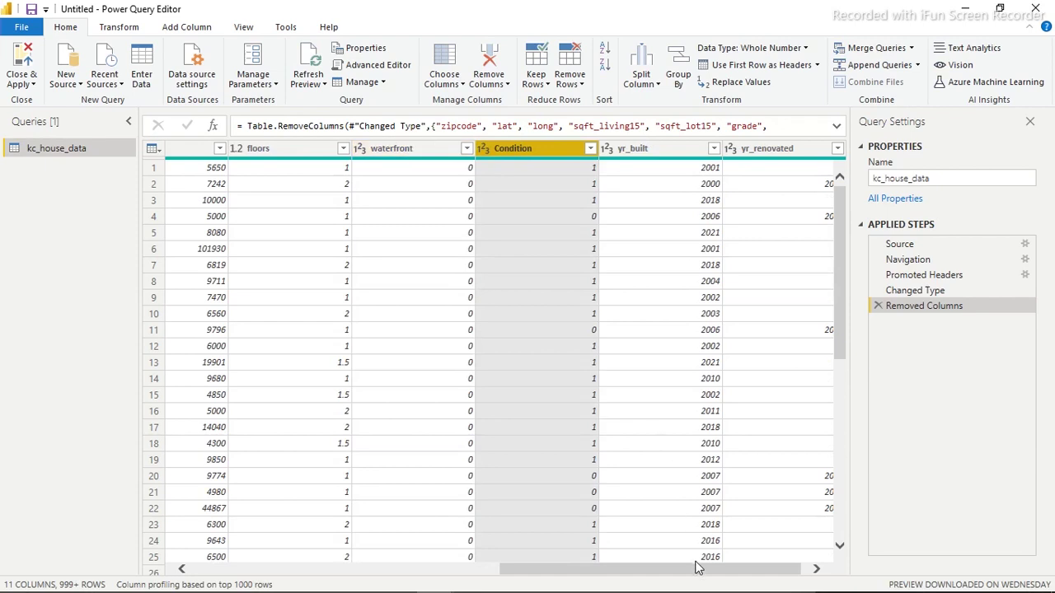
drag(698, 565, 501, 560)
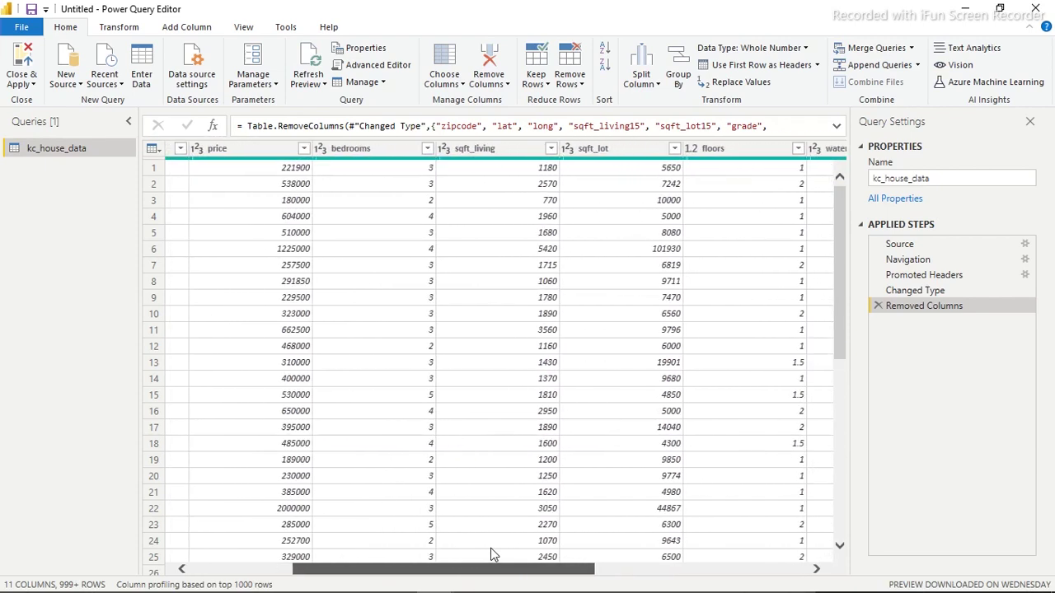
click(611, 150)
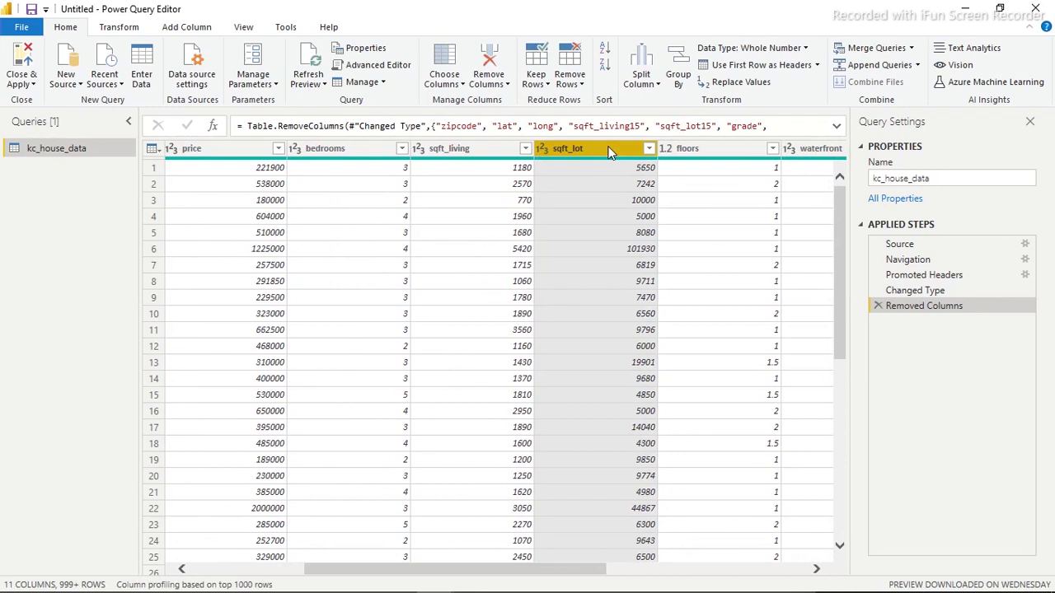
ctrl+click(474, 150)
key(Delete)
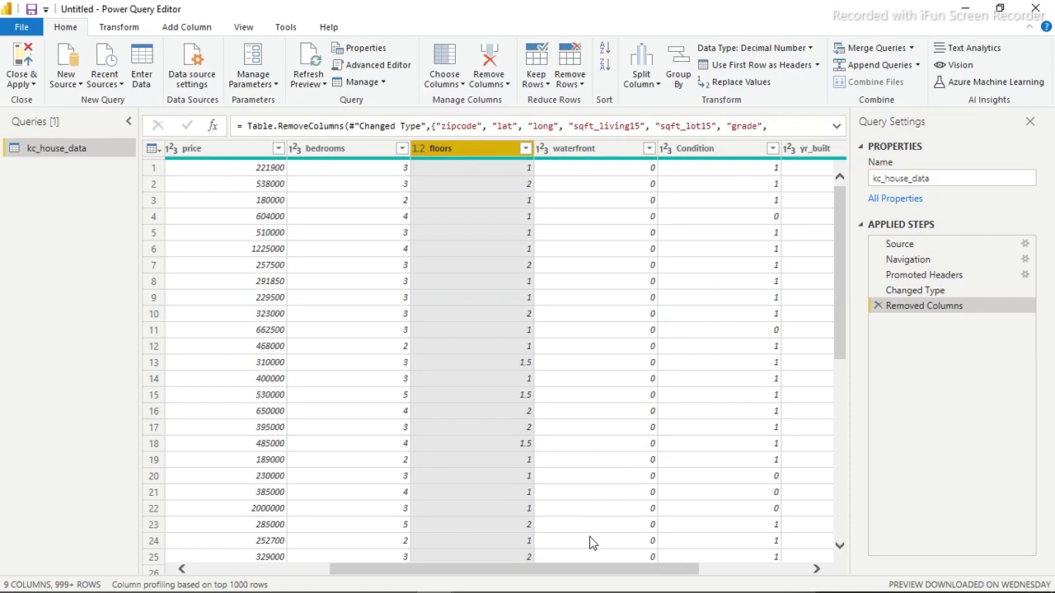
- Remove the id column from the kc_house_data query
drag(593, 560, 412, 555)
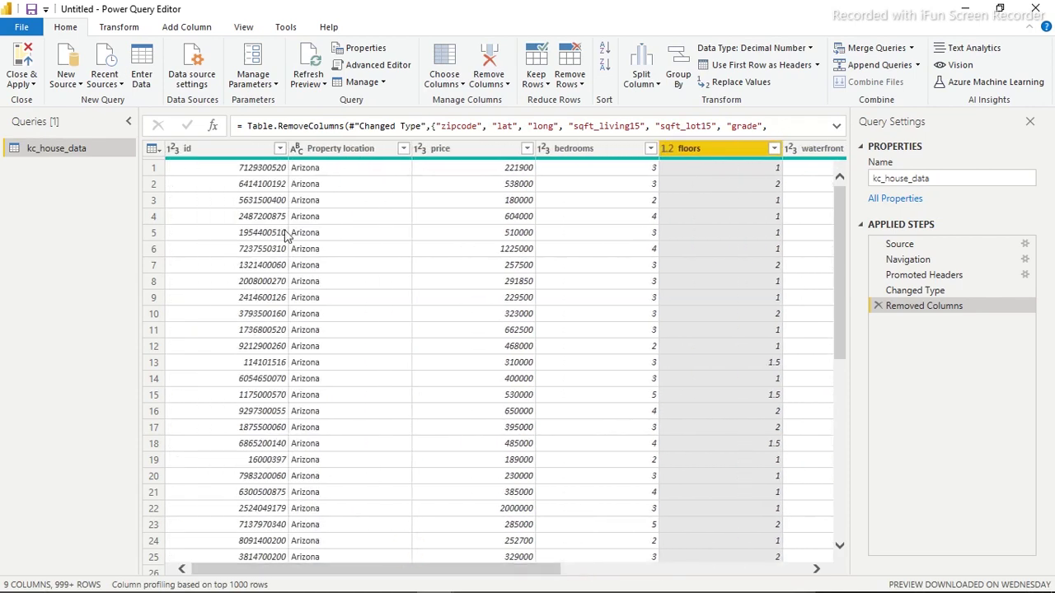
click(206, 153)
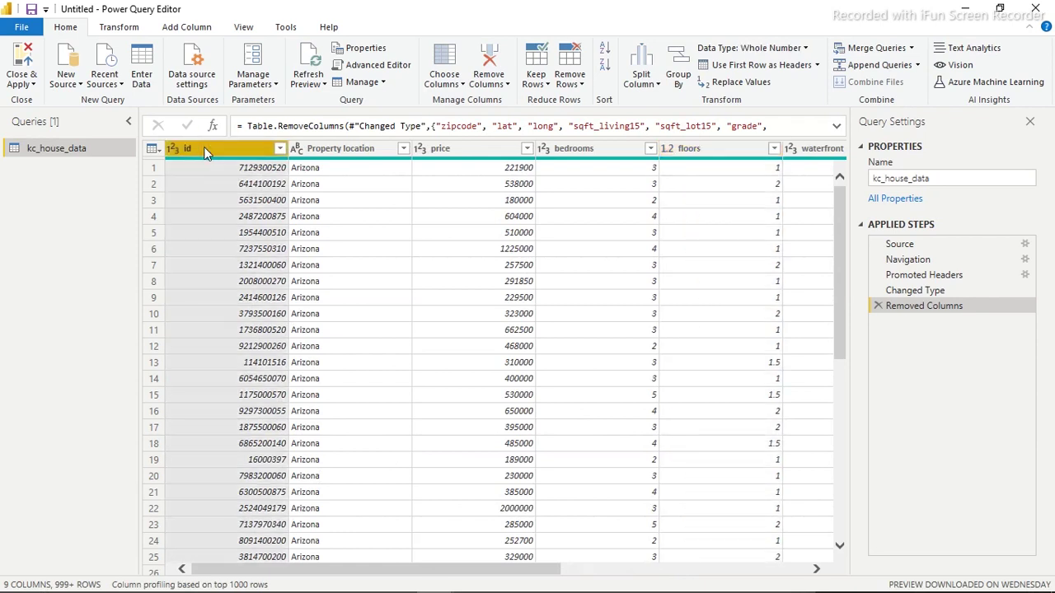
key(Delete)
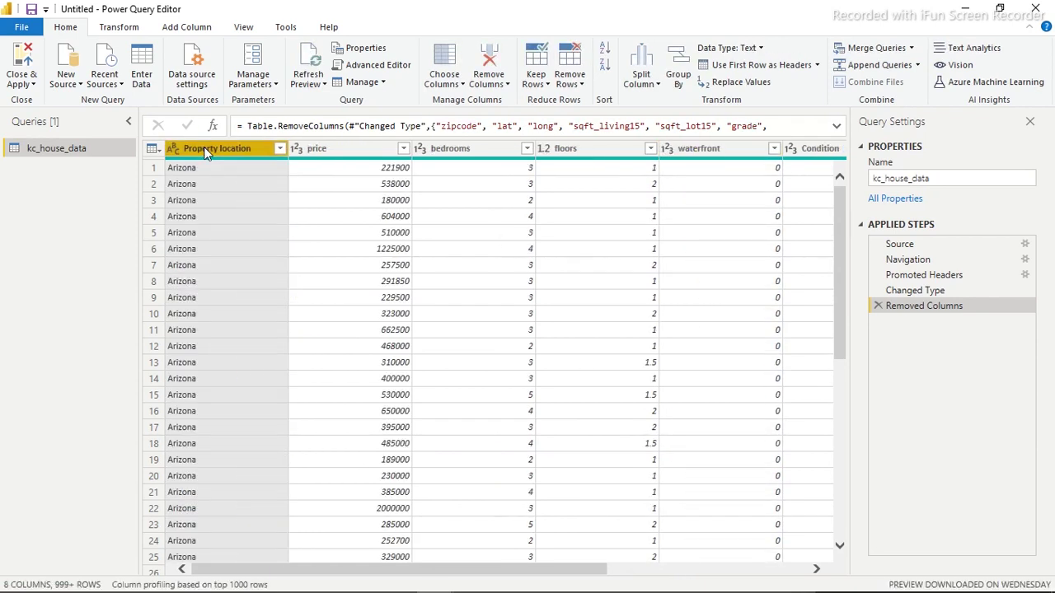
click(521, 318)
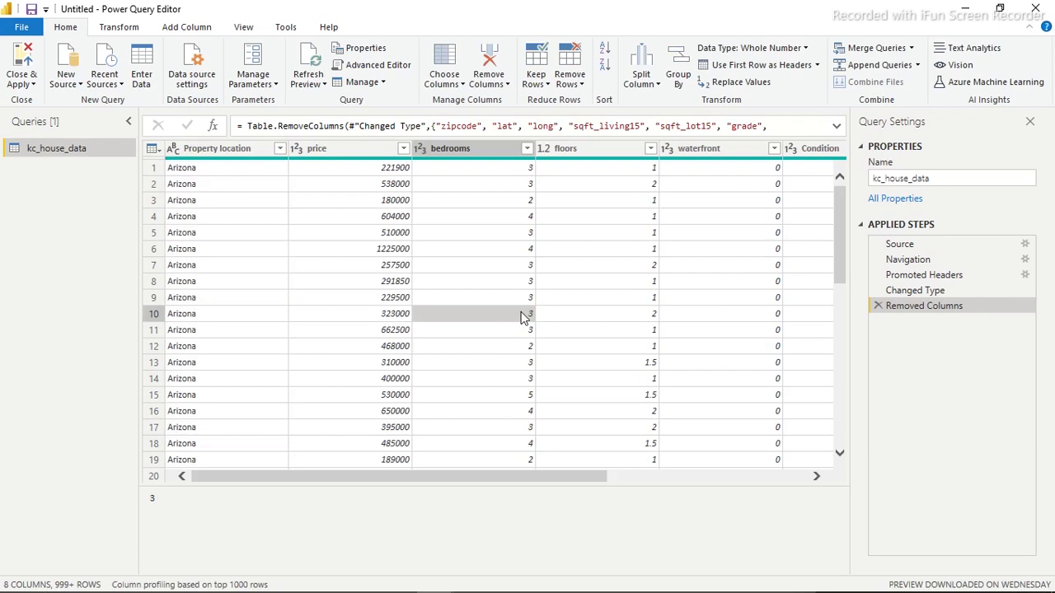
click(579, 191)
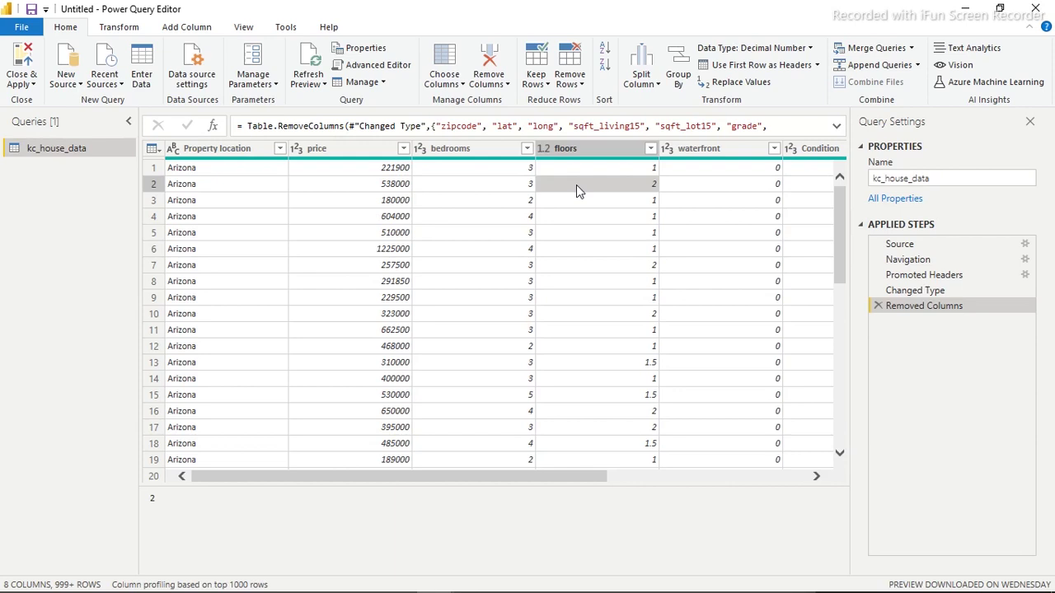
- Start a new column from examples for the bedrooms data and name it Bedrooms
click(484, 149)
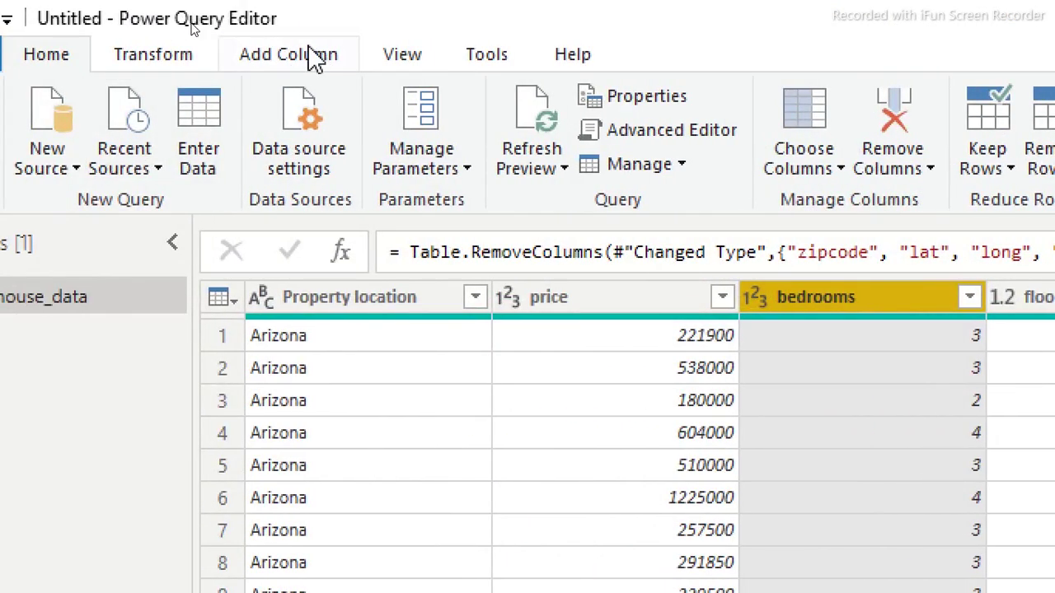
click(298, 62)
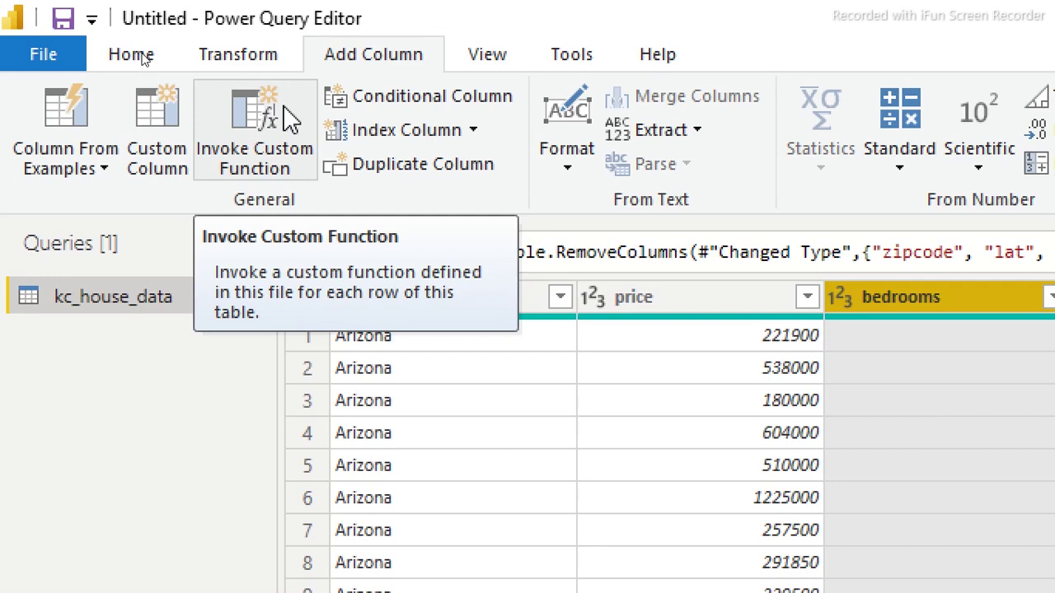
click(93, 127)
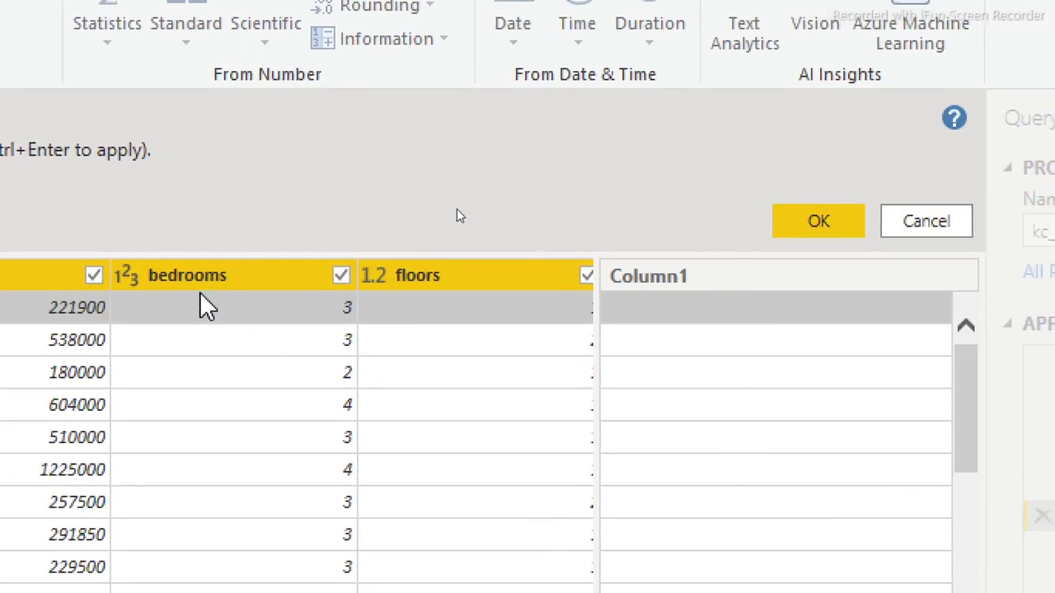
double_click(720, 274)
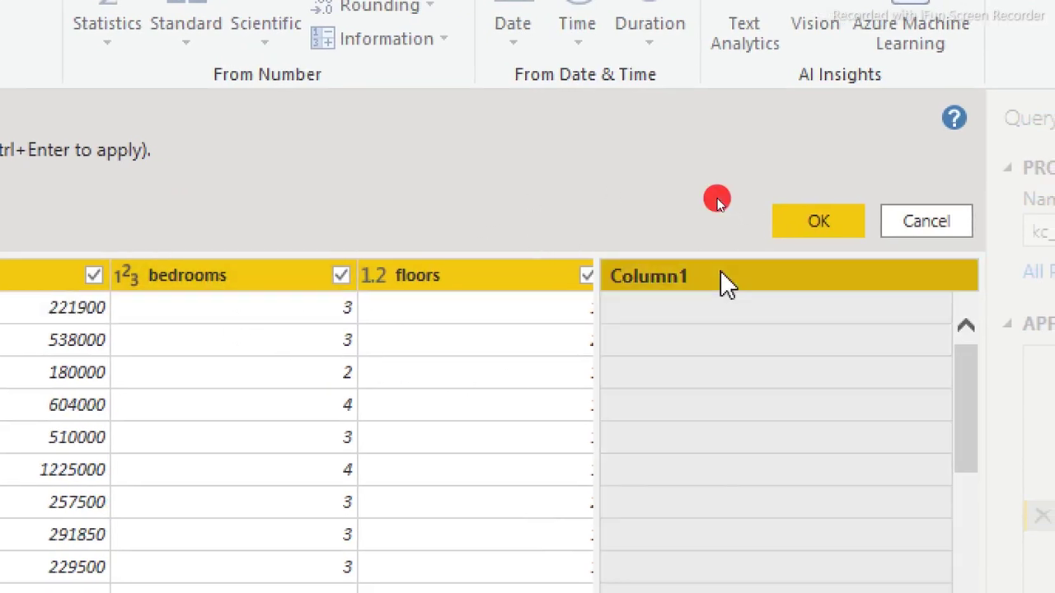
text(Be)
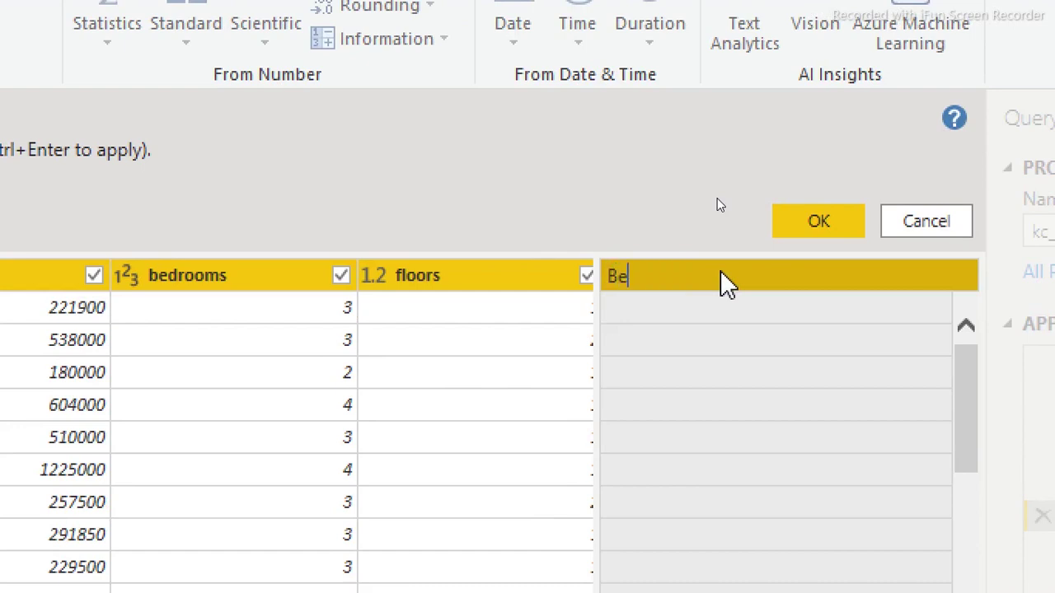
text(drooms)
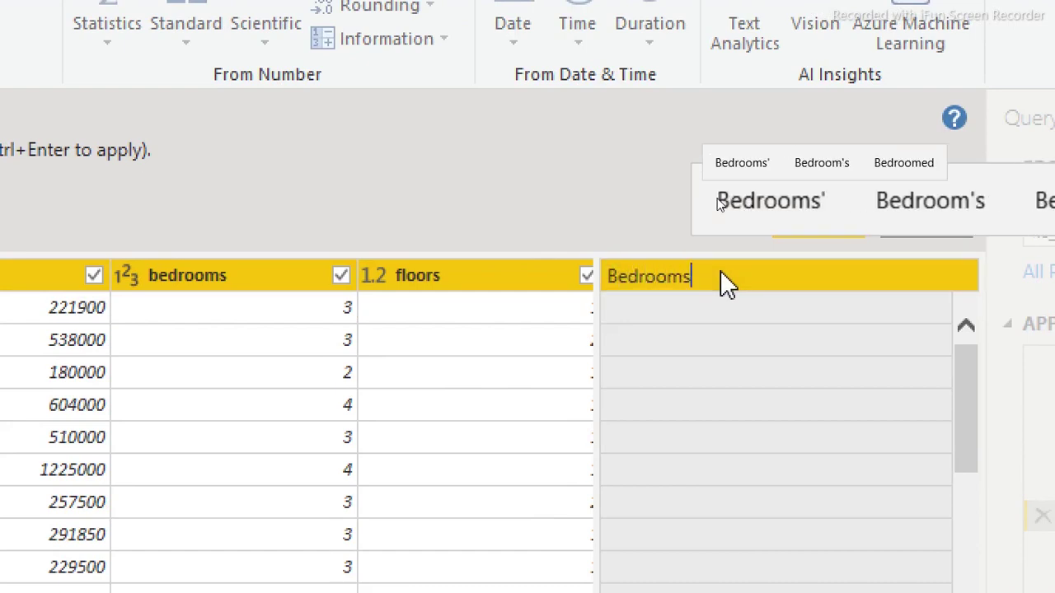
key(Return)
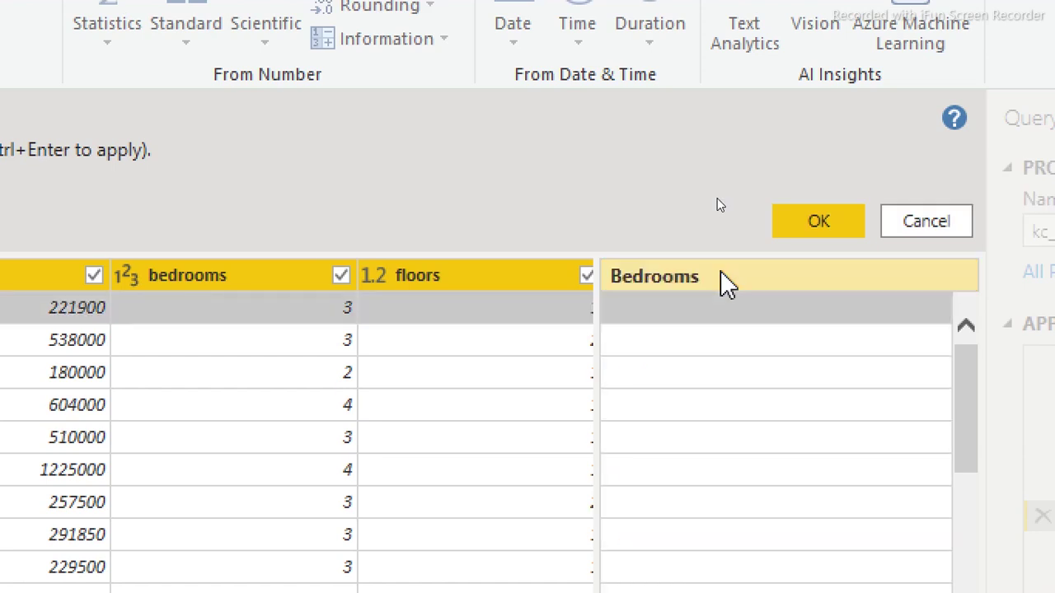
- Give "3 bedroom(s)" as the first-row example for the Bedrooms column and create the column
click(662, 325)
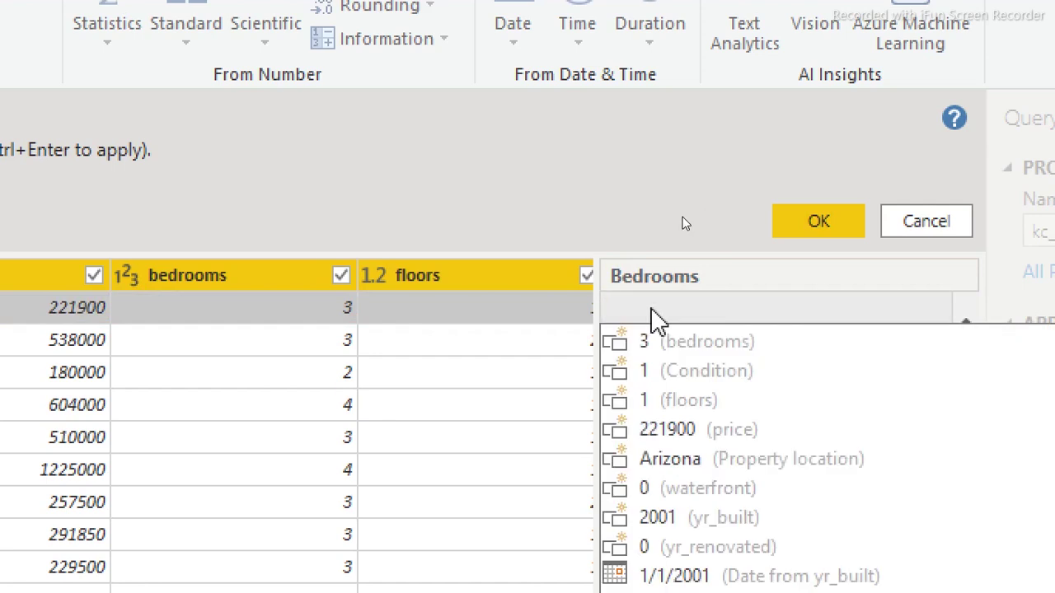
text(3)
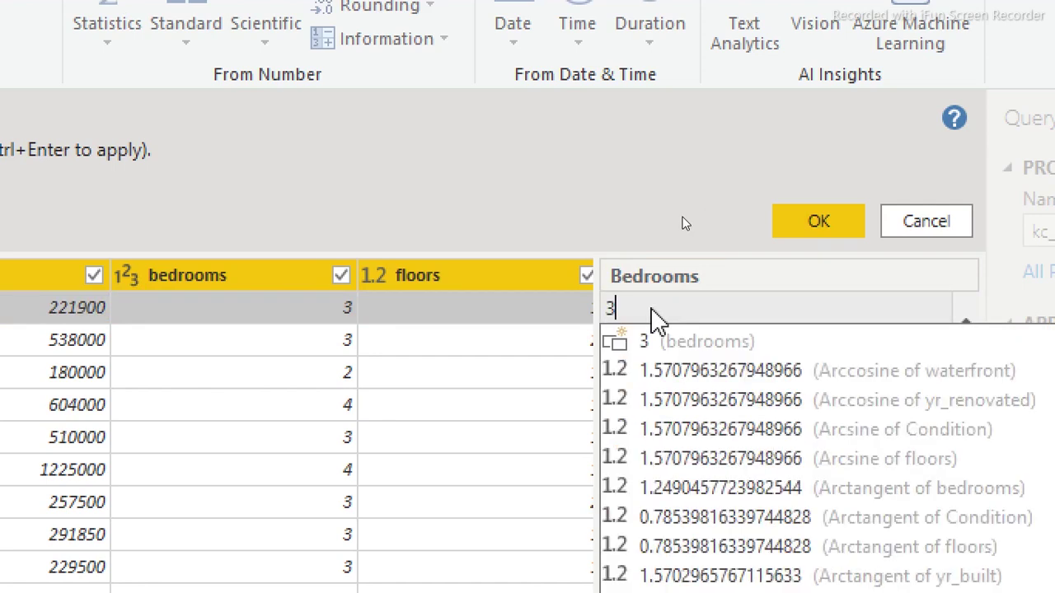
key(Return)
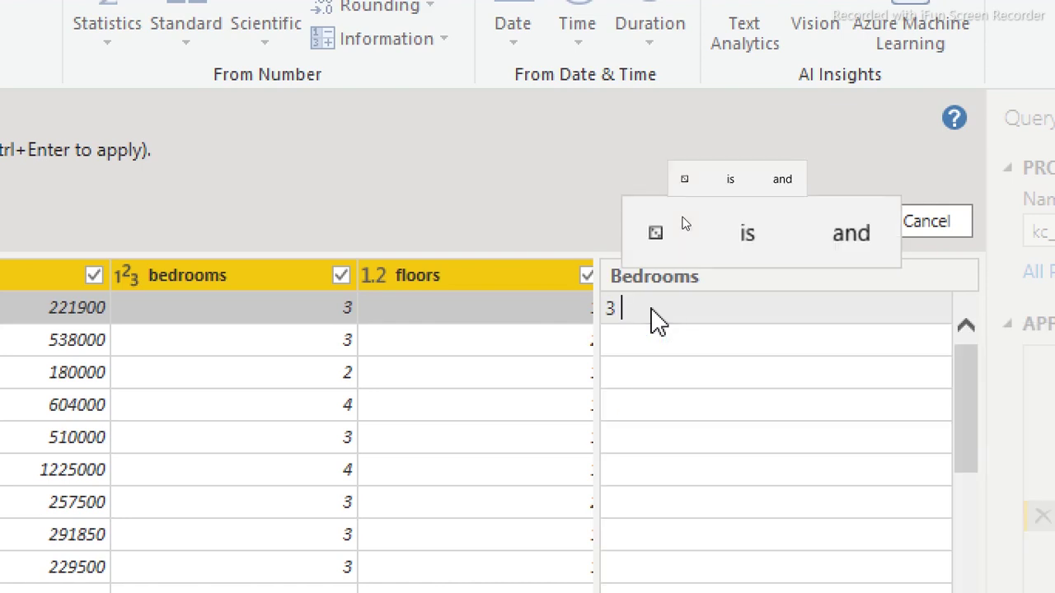
text(bed)
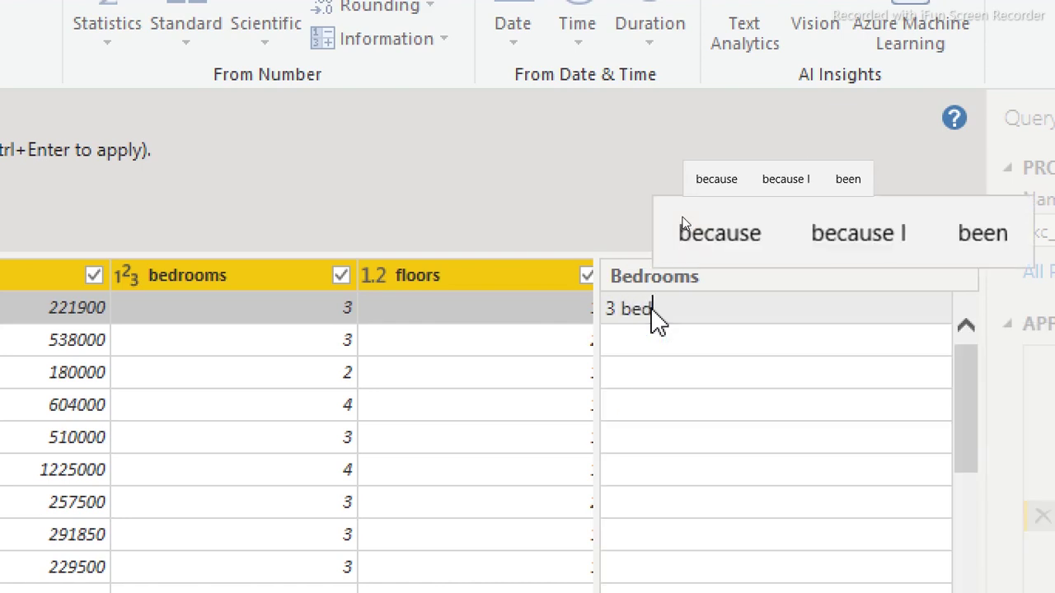
text(rooms)
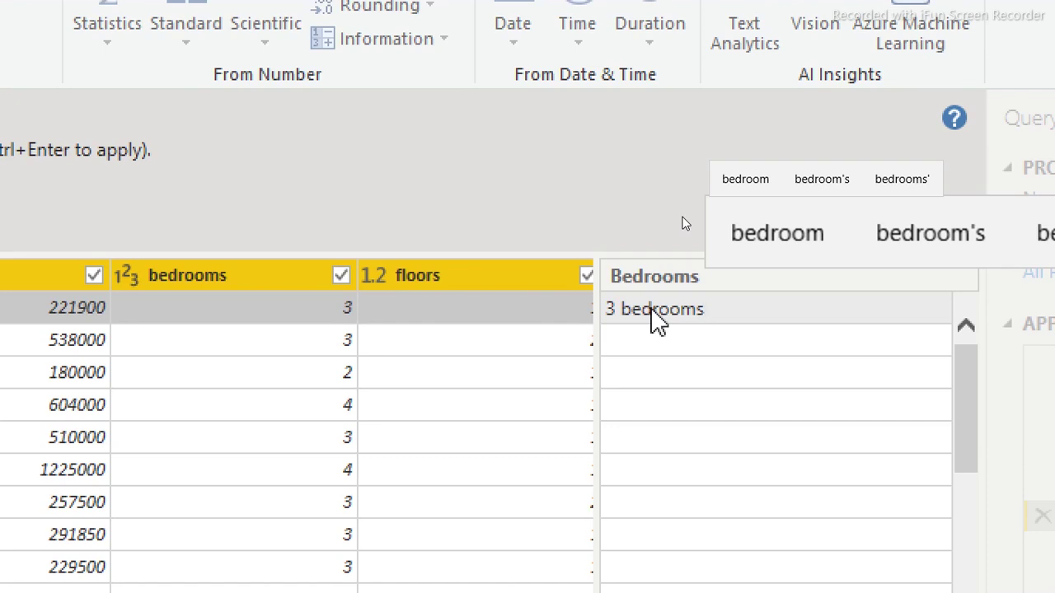
key(BackSpace)
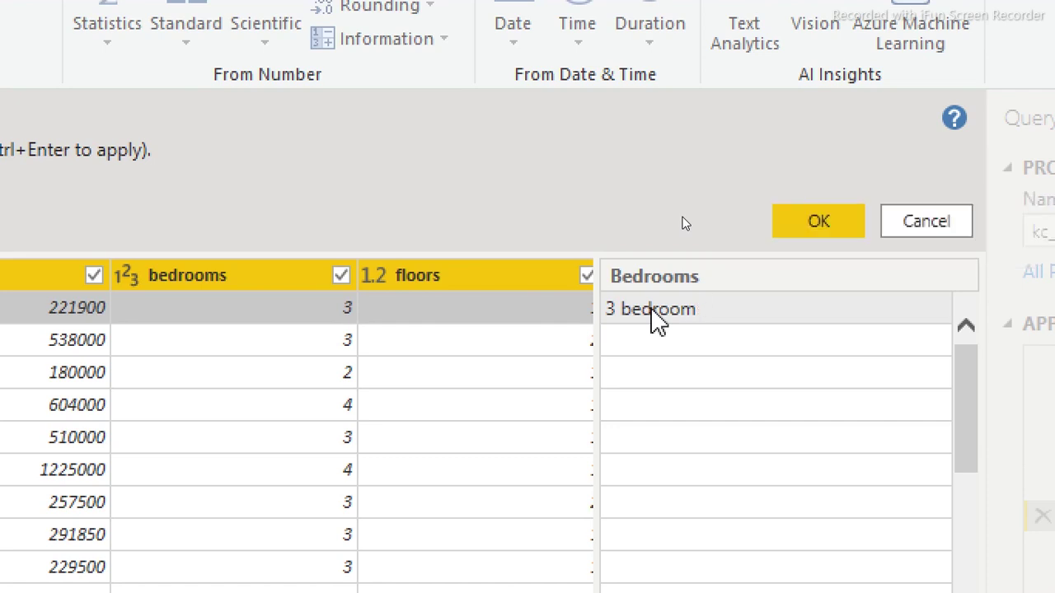
text((s))
key(Return)
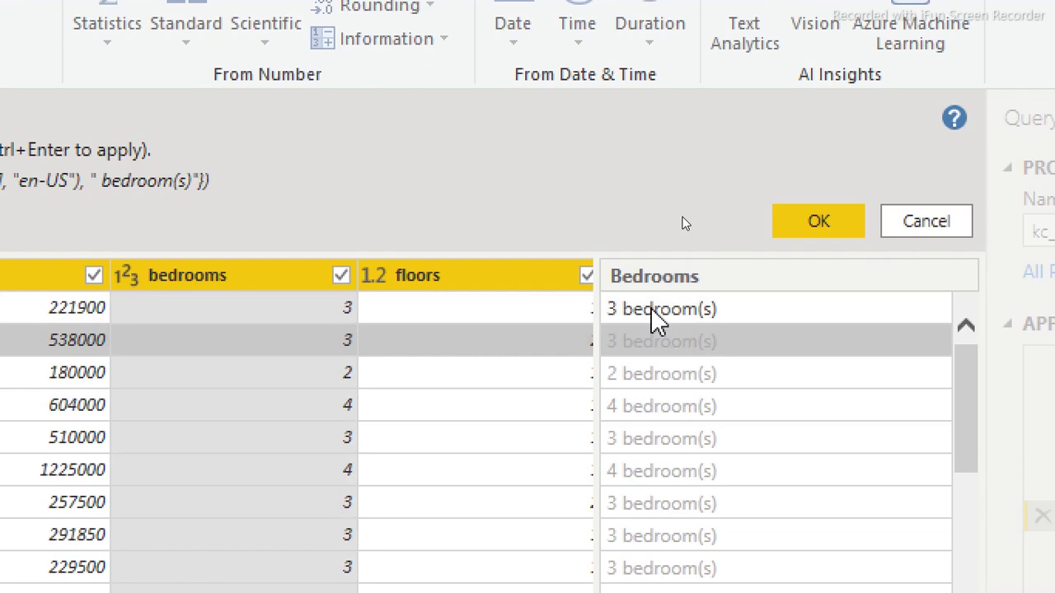
click(847, 231)
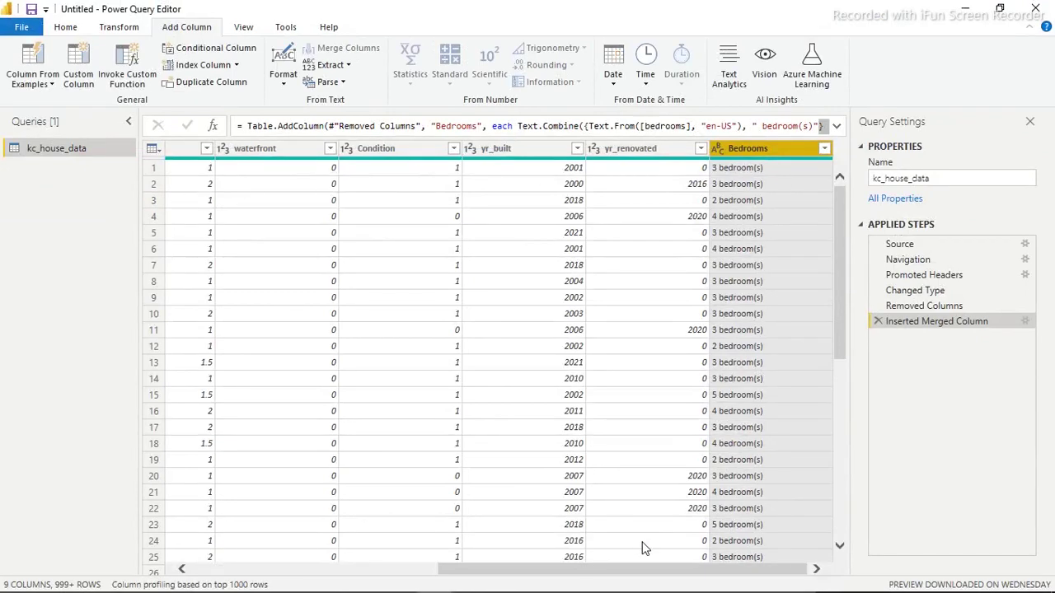
- Remove the original numeric bedrooms column from the query
drag(639, 569, 277, 564)
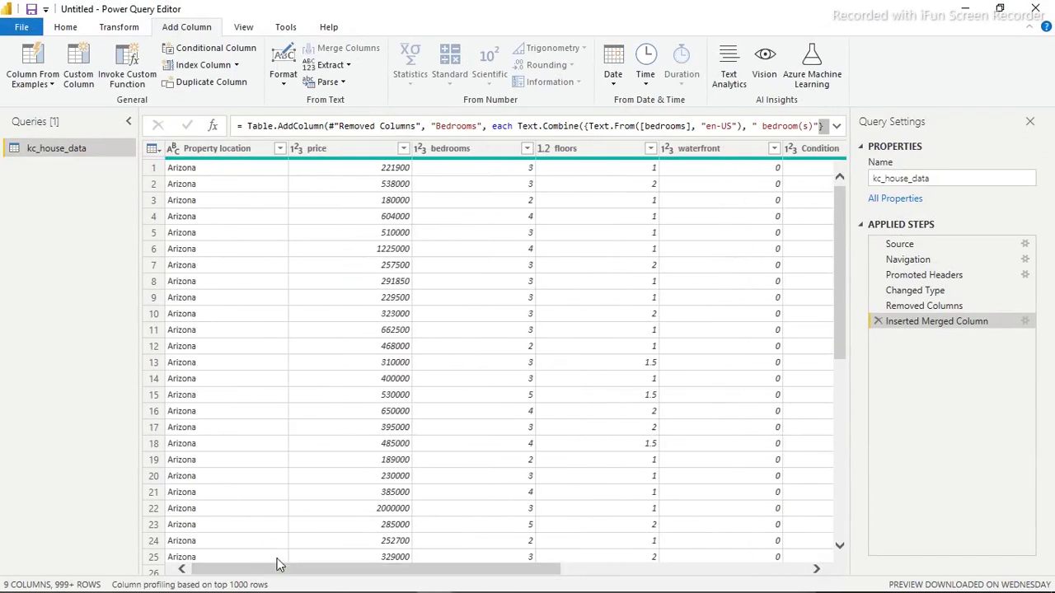
click(473, 153)
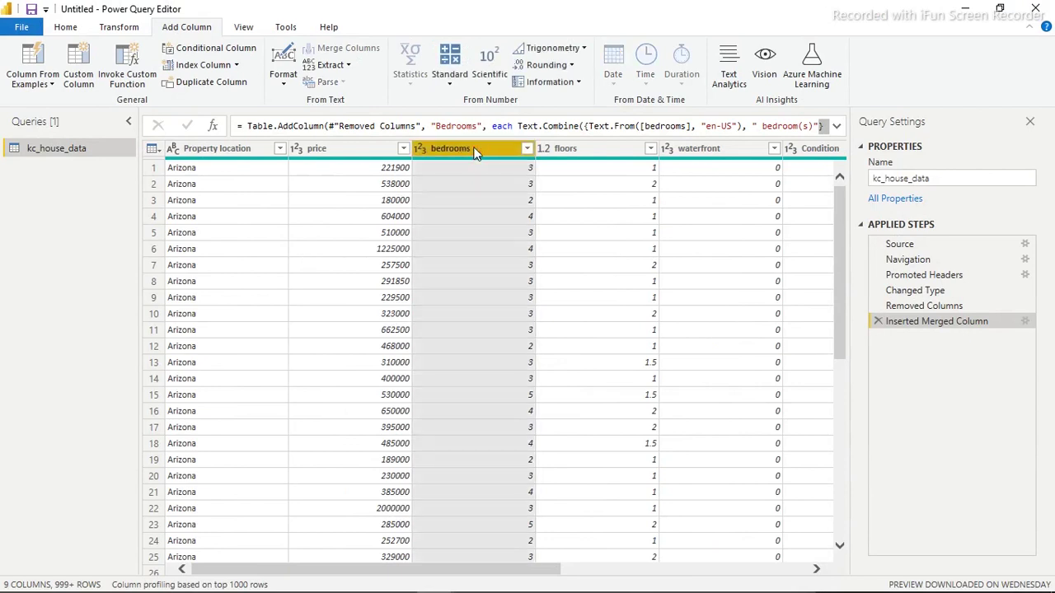
key(Delete)
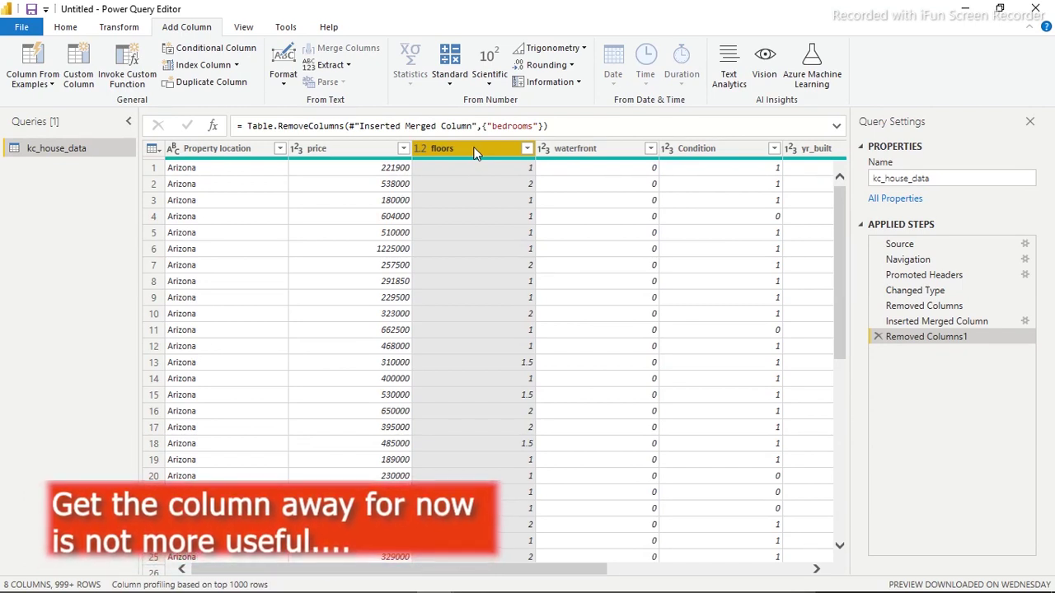
- Add a column from examples named Floors that combines each floors value with the text "floor(s)"
click(25, 68)
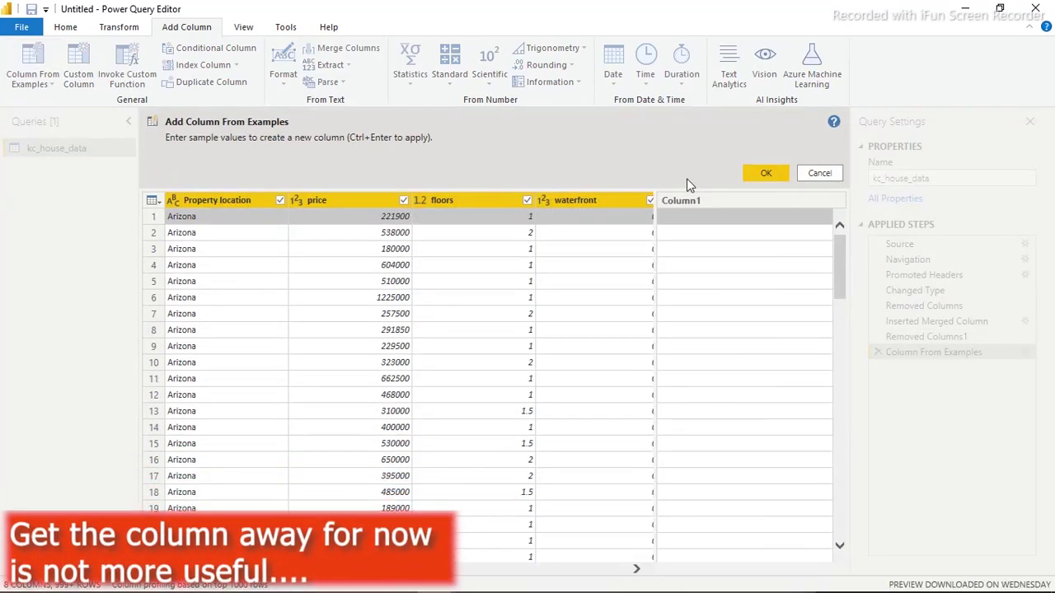
double_click(734, 202)
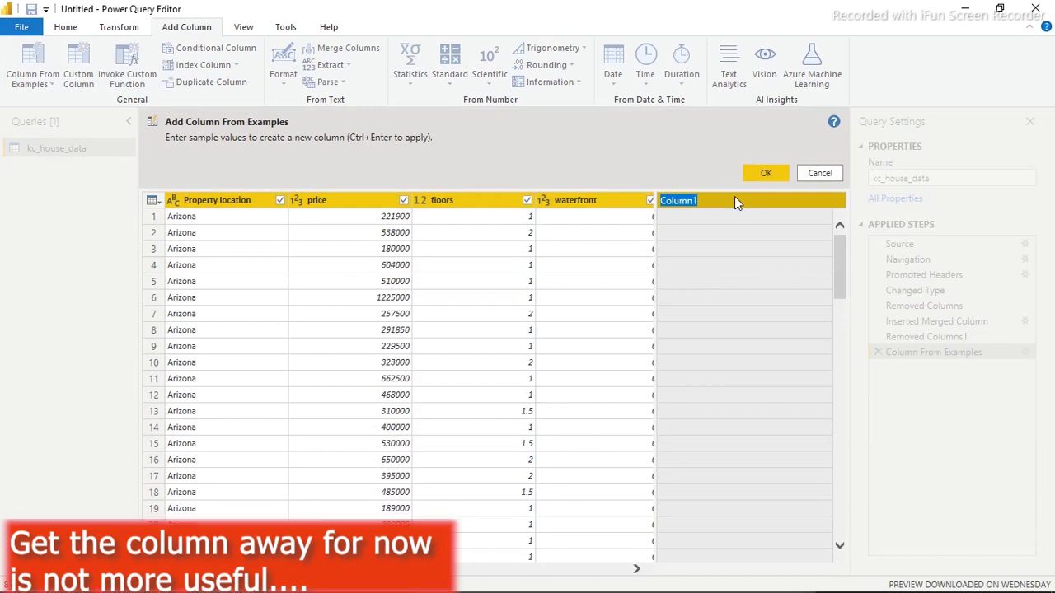
text(Floors)
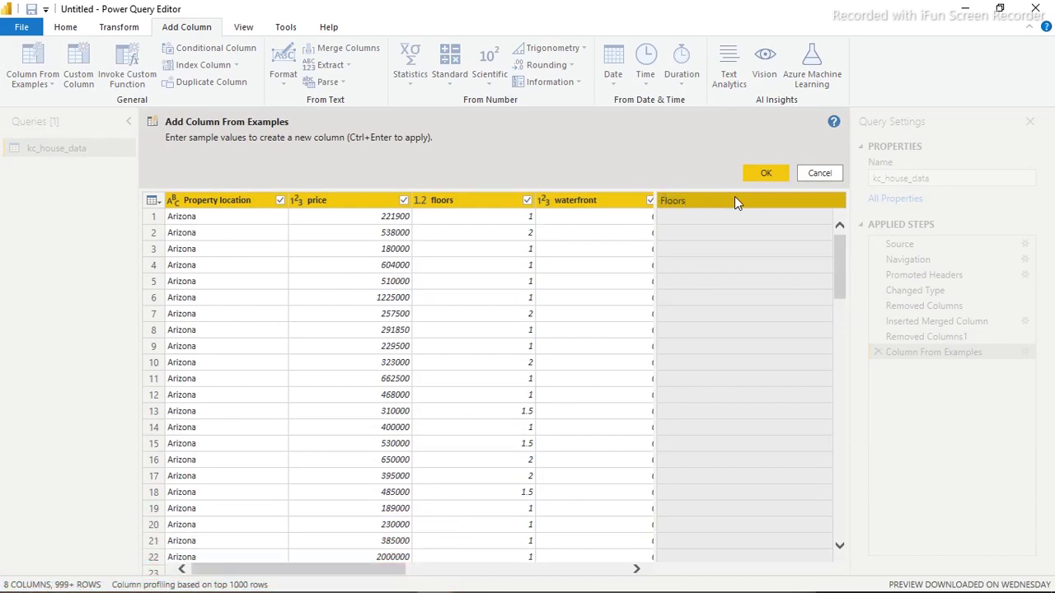
key(Return)
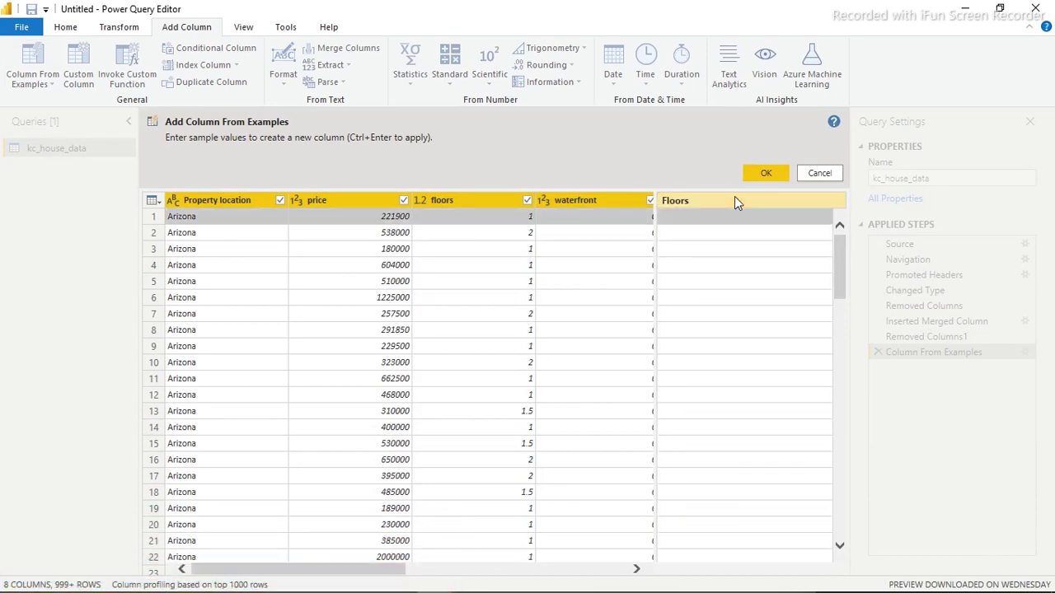
key(ctrl+Return)
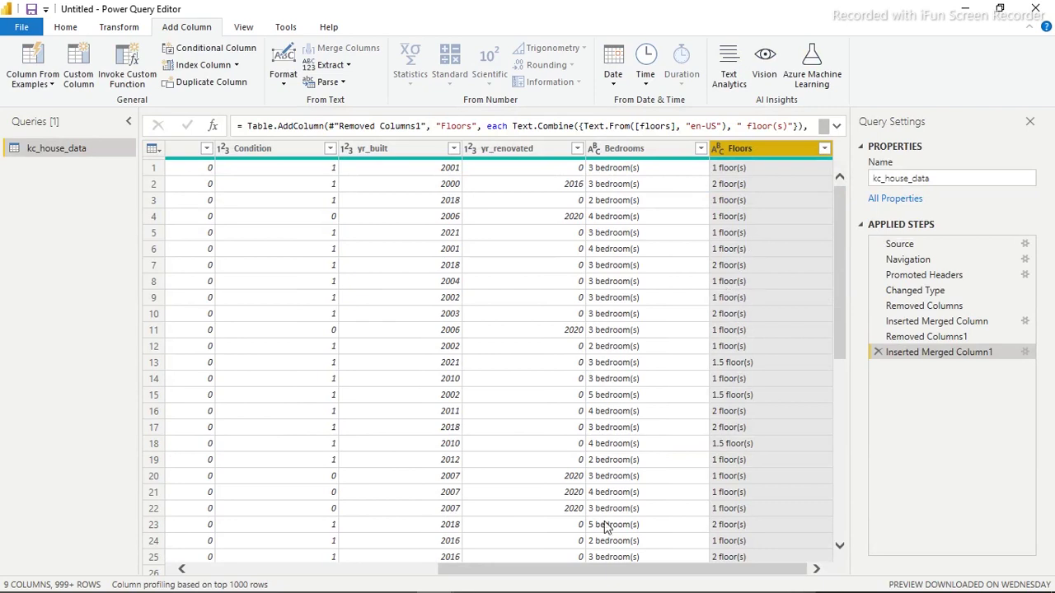
- Remove the original numeric floors column from the query
drag(652, 577, 346, 571)
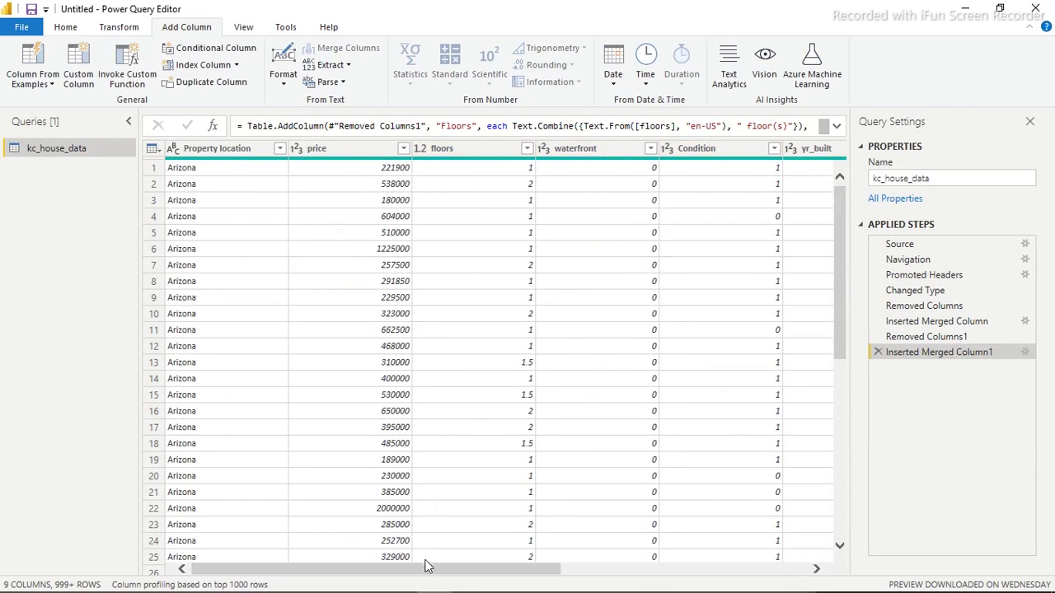
click(486, 151)
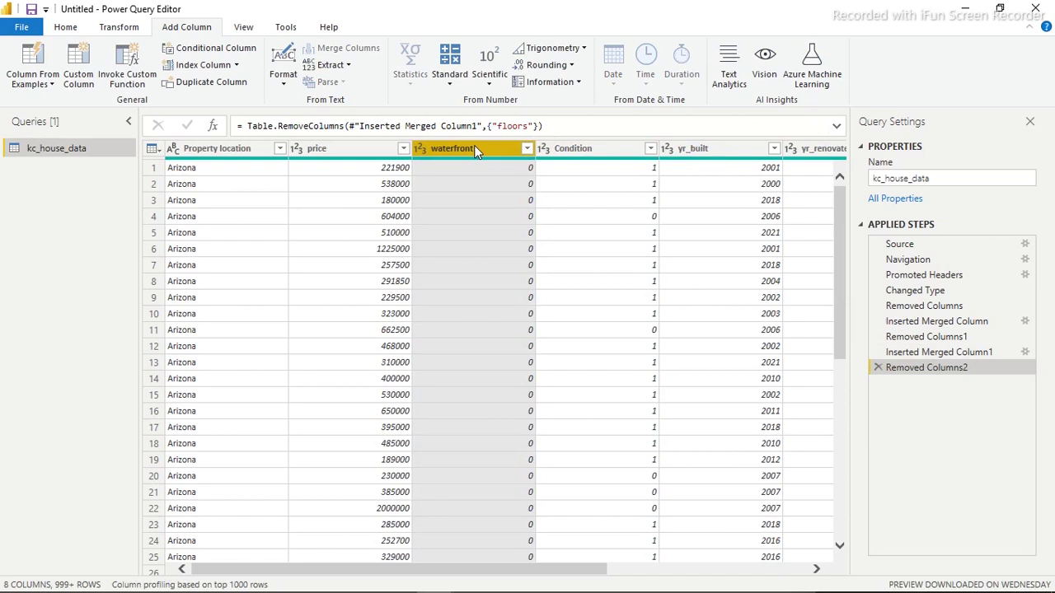
- Start a new conditional column and name it "Waterfront status"
click(246, 51)
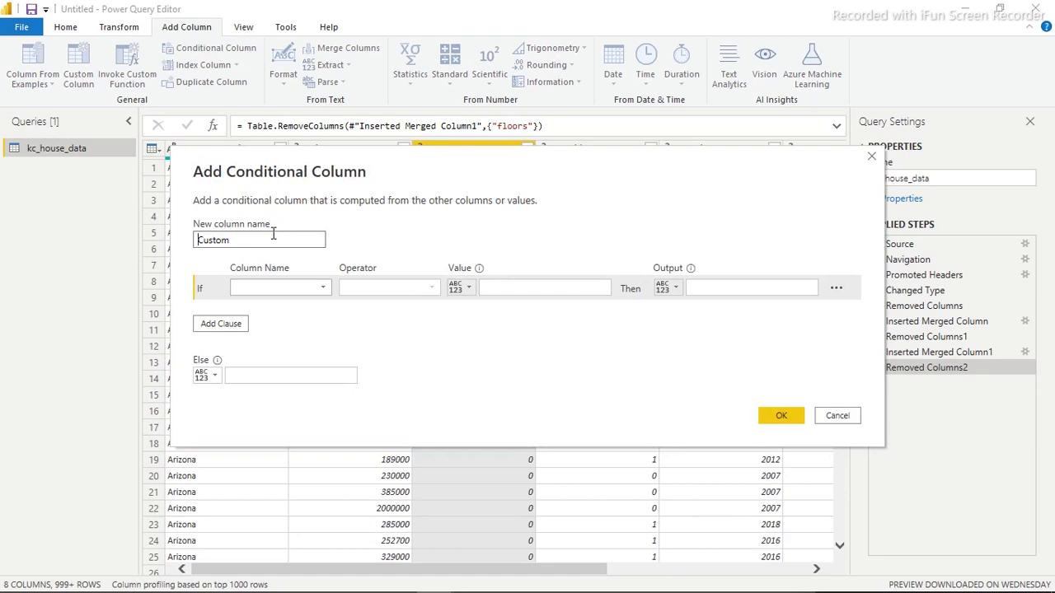
drag(271, 239, 151, 241)
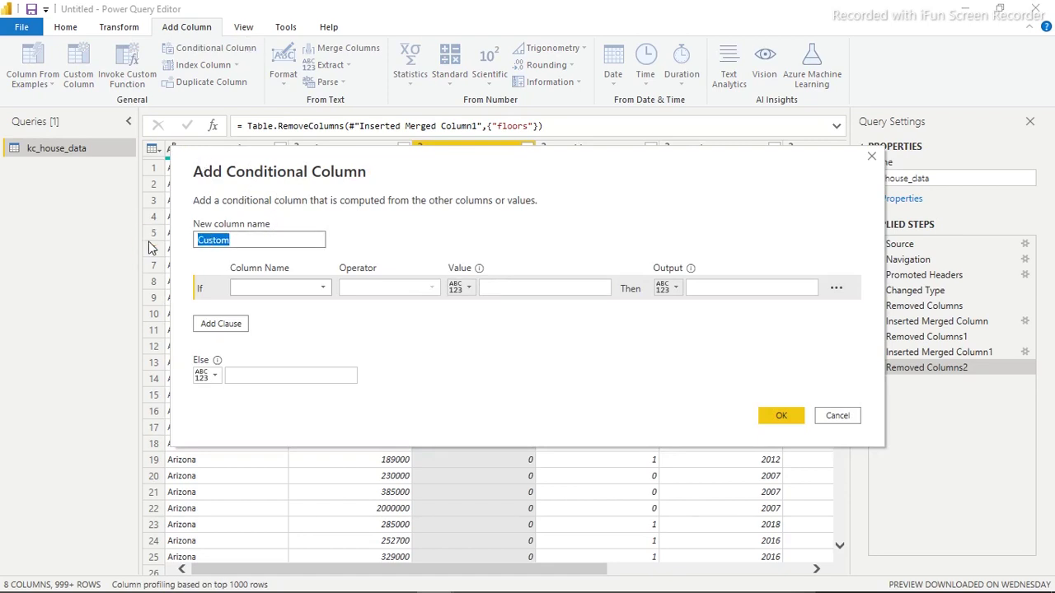
drag(419, 161, 418, 174)
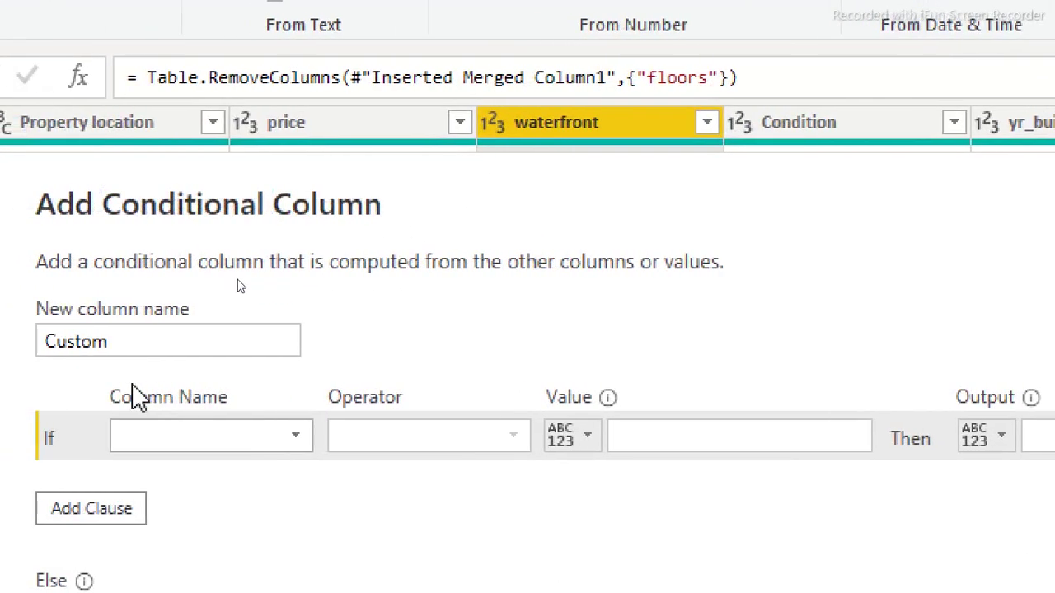
click(165, 353)
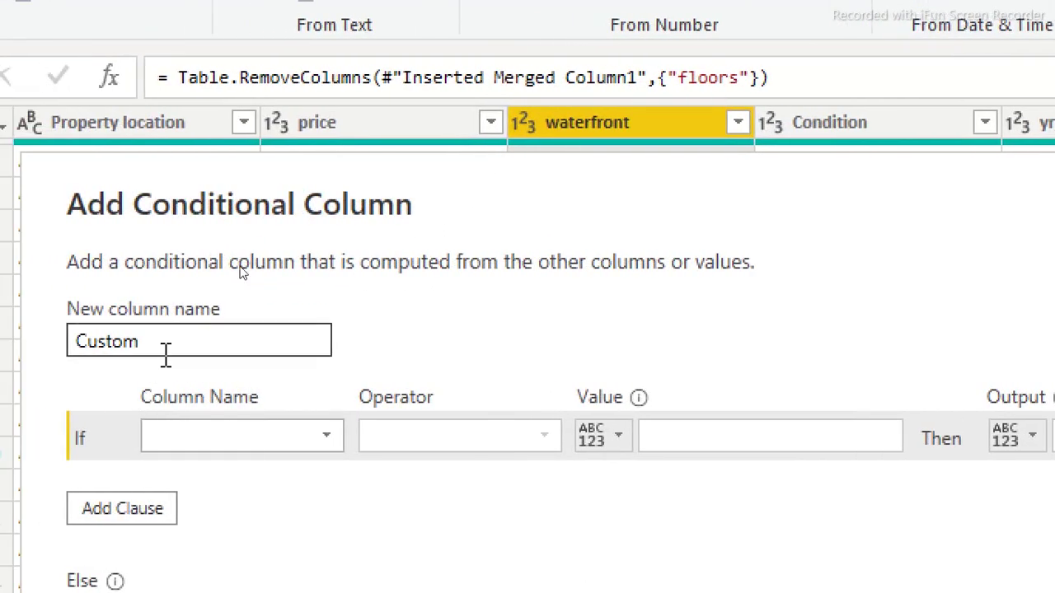
double_click(166, 353)
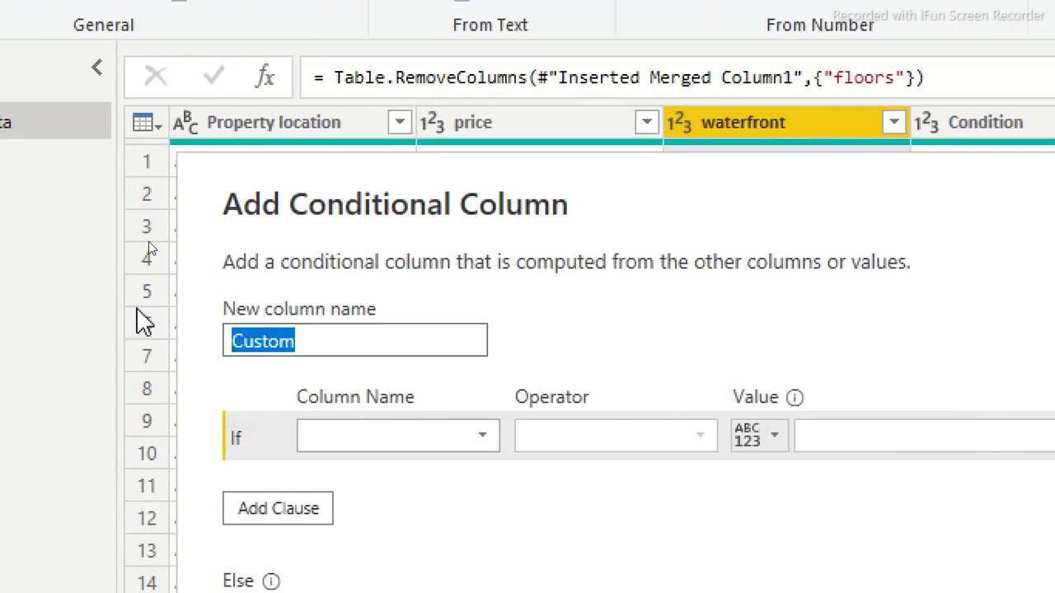
text(Wat)
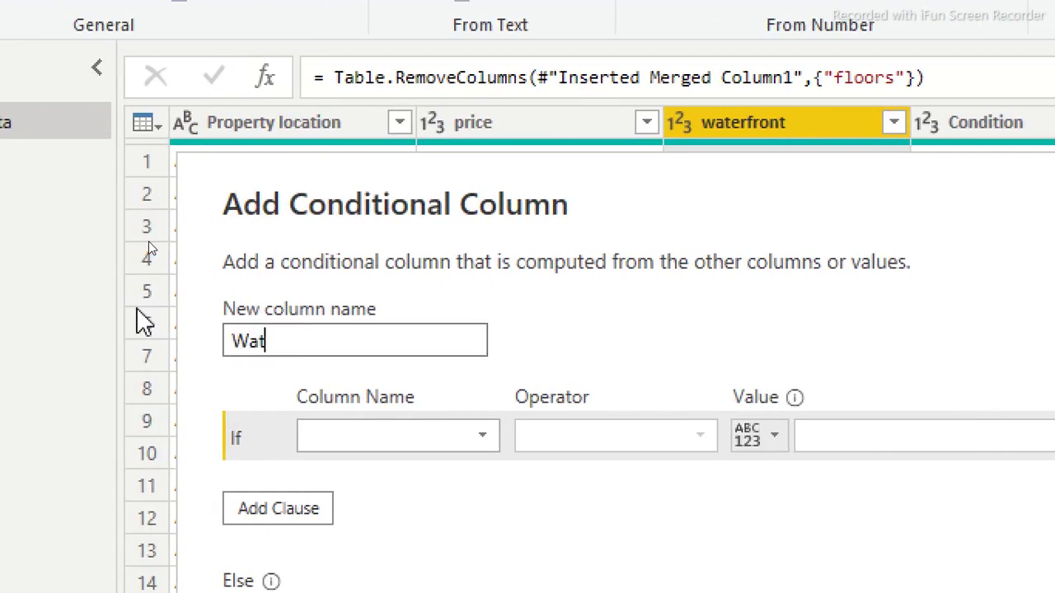
text(erfront)
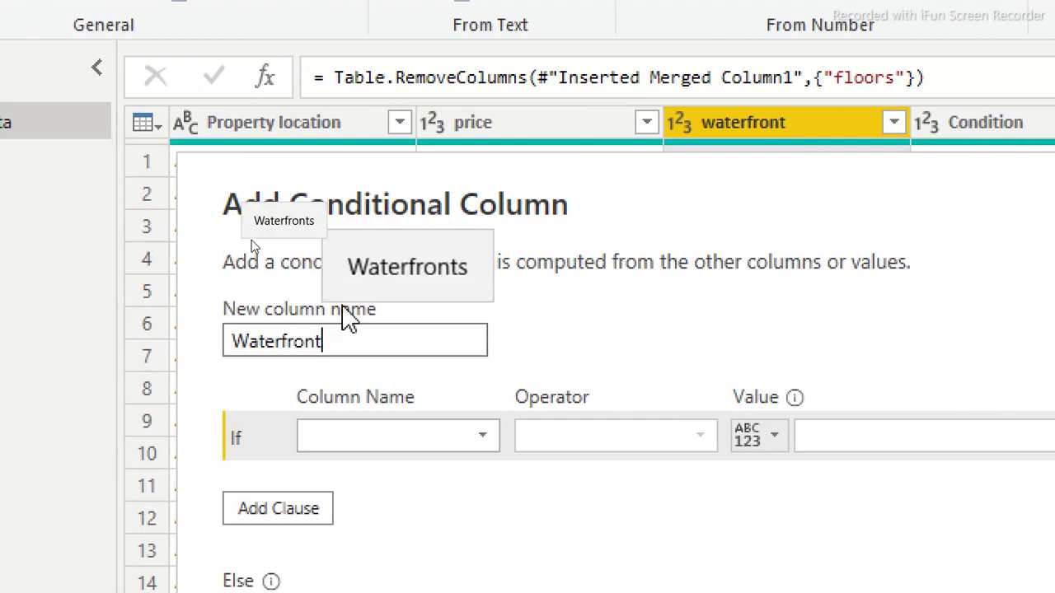
text( status)
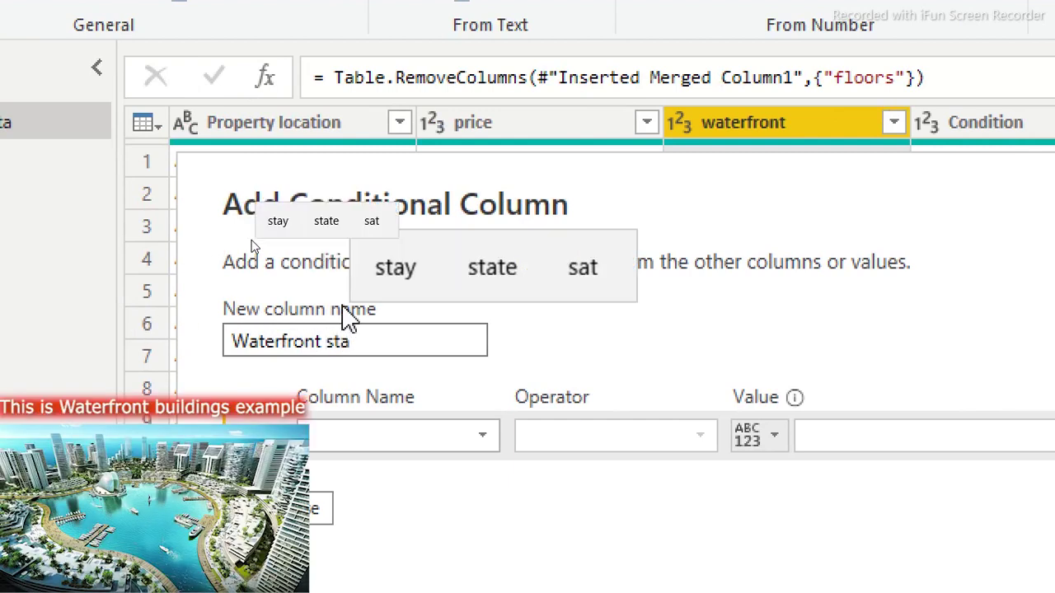
- Define the condition so that a waterfront value equal to 1 outputs "Yes"
click(486, 438)
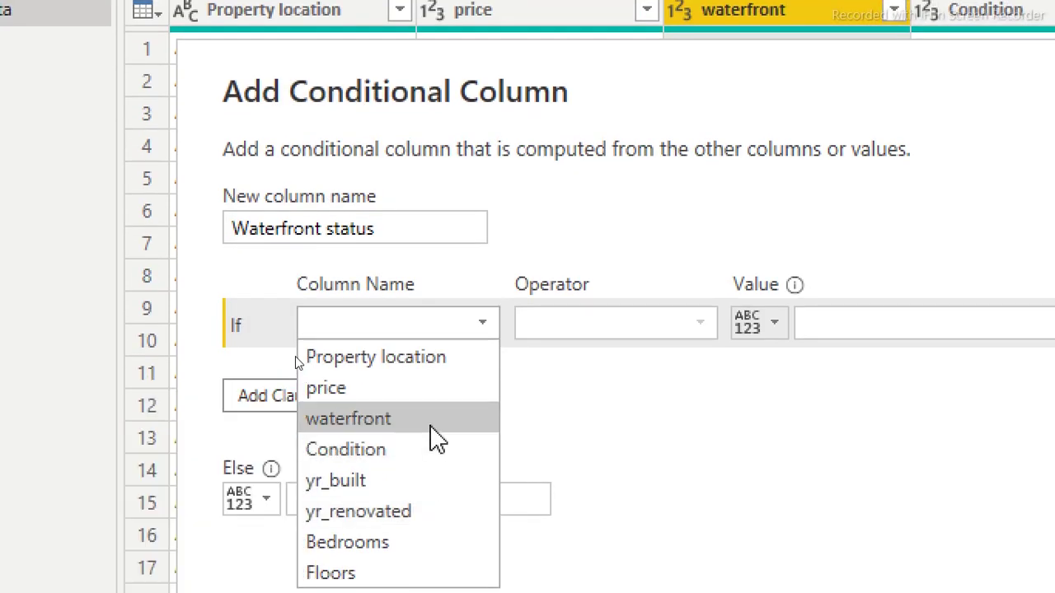
click(435, 456)
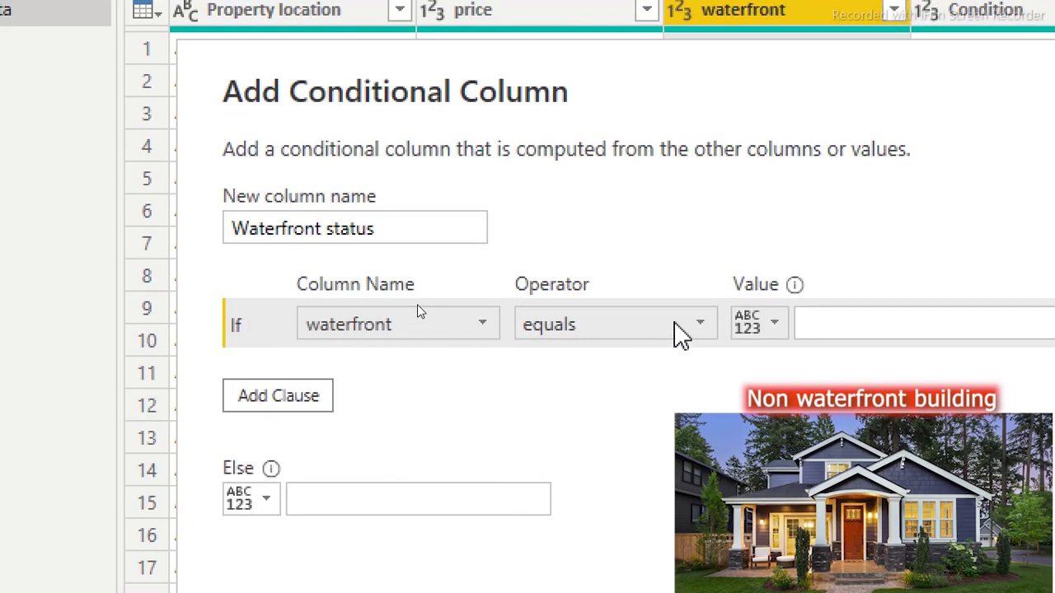
click(805, 323)
click(483, 305)
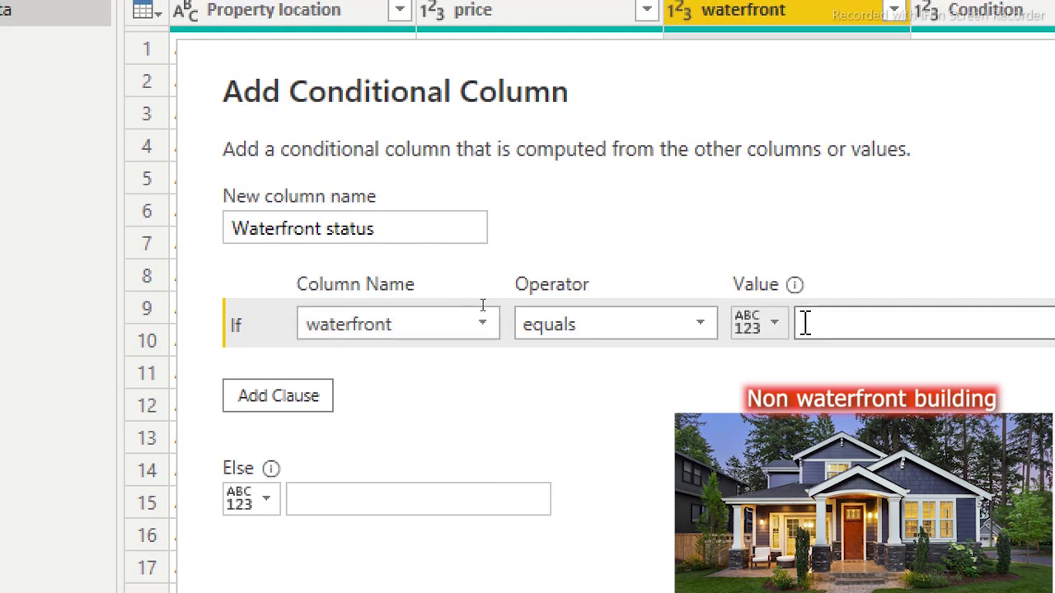
text(1)
click(648, 320)
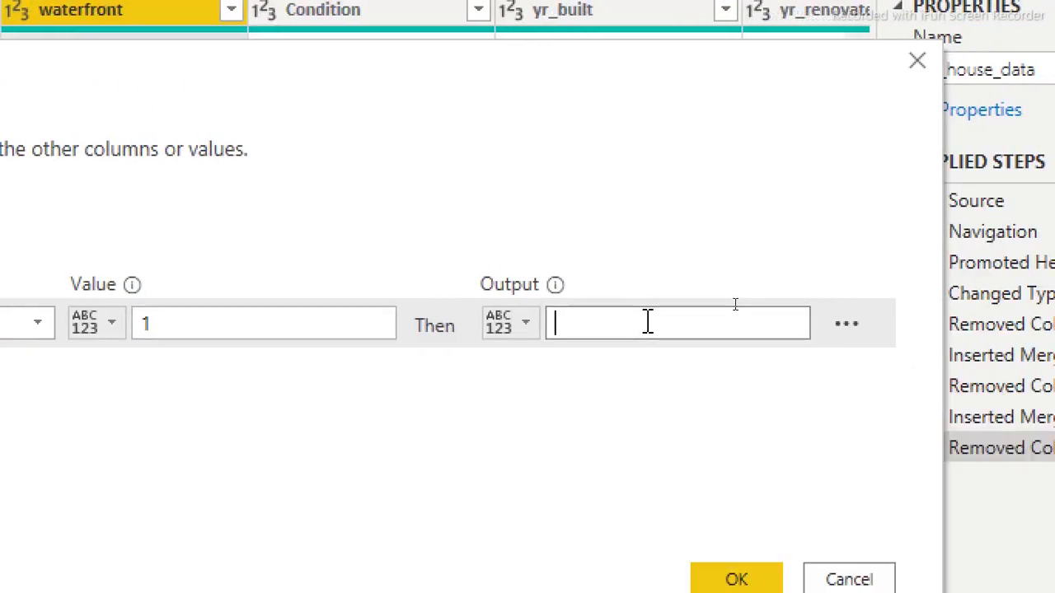
text(Yes)
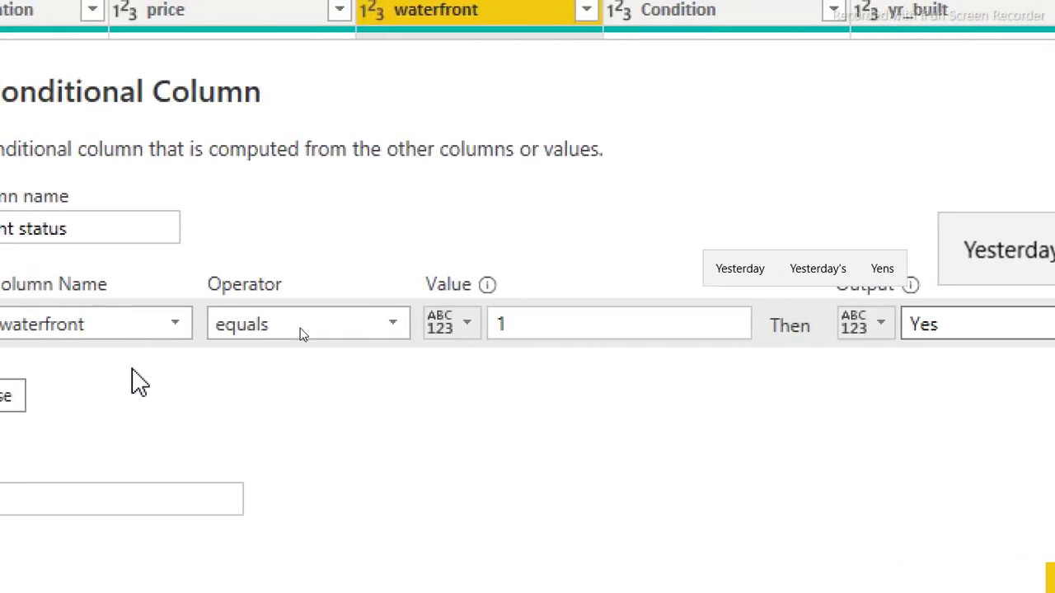
- Set the Else output to "No" and create the Waterfront status column
click(218, 504)
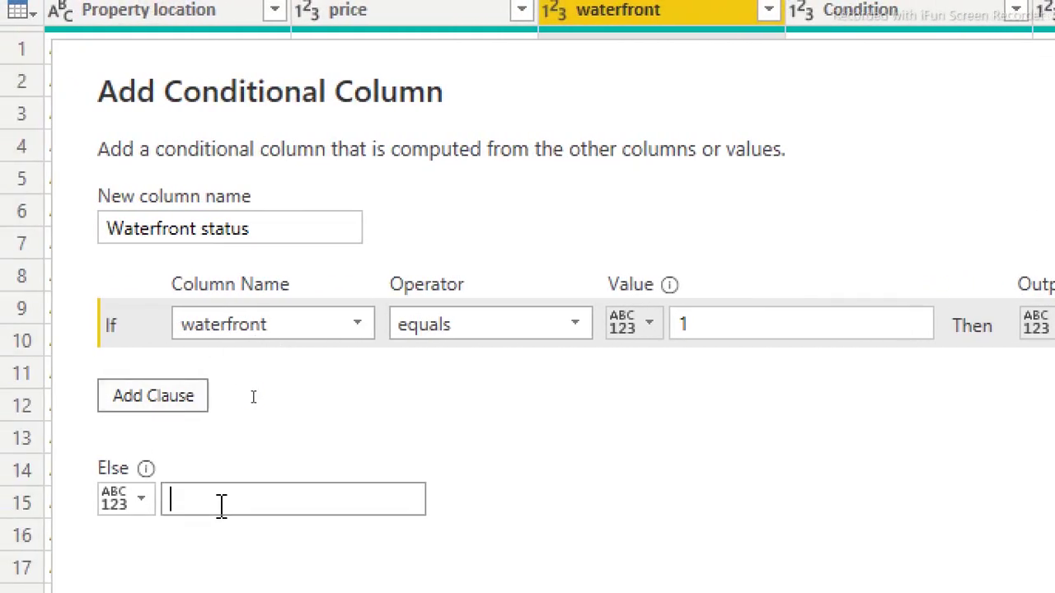
text(No)
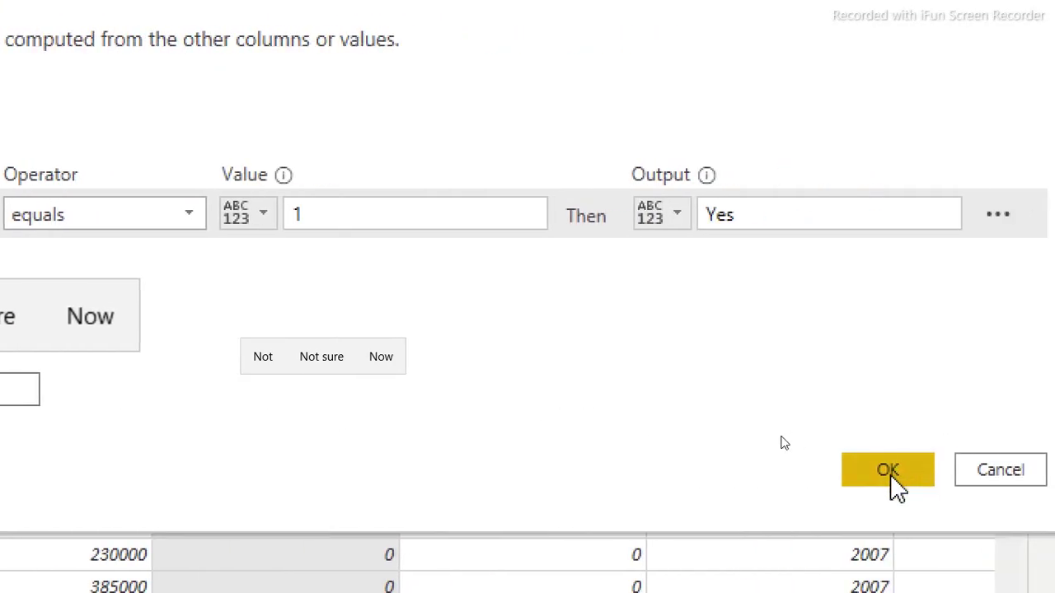
click(915, 473)
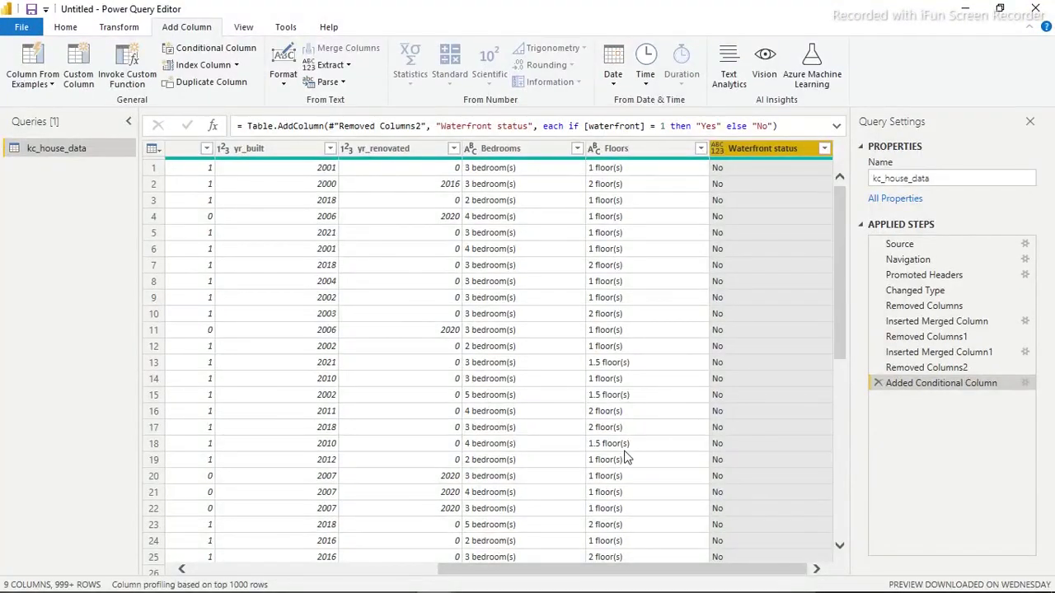
- Check the distinct values in the original waterfront column, then remove that column from the query
drag(617, 569, 401, 567)
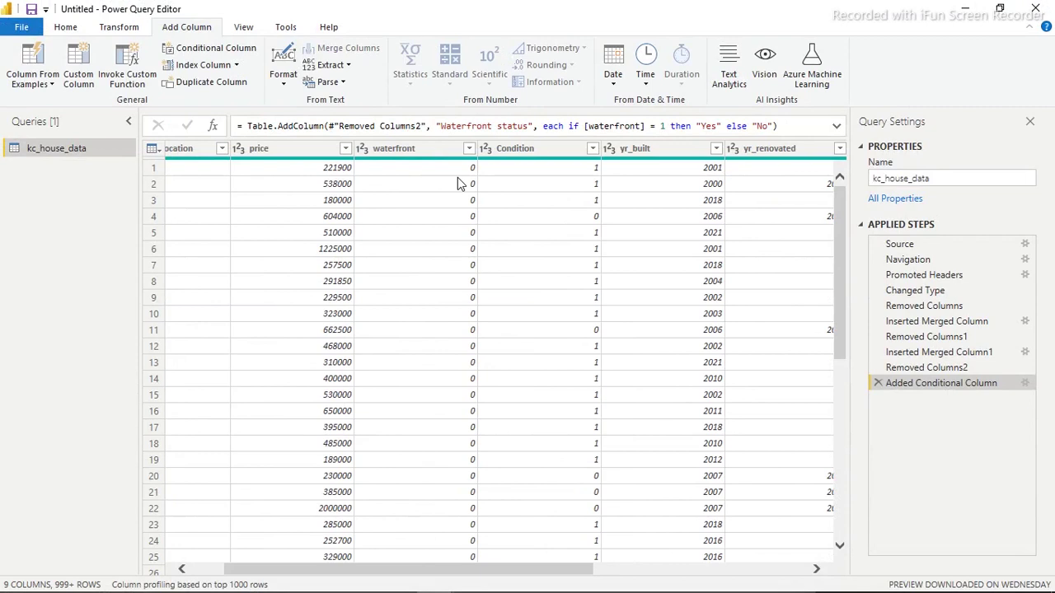
click(469, 148)
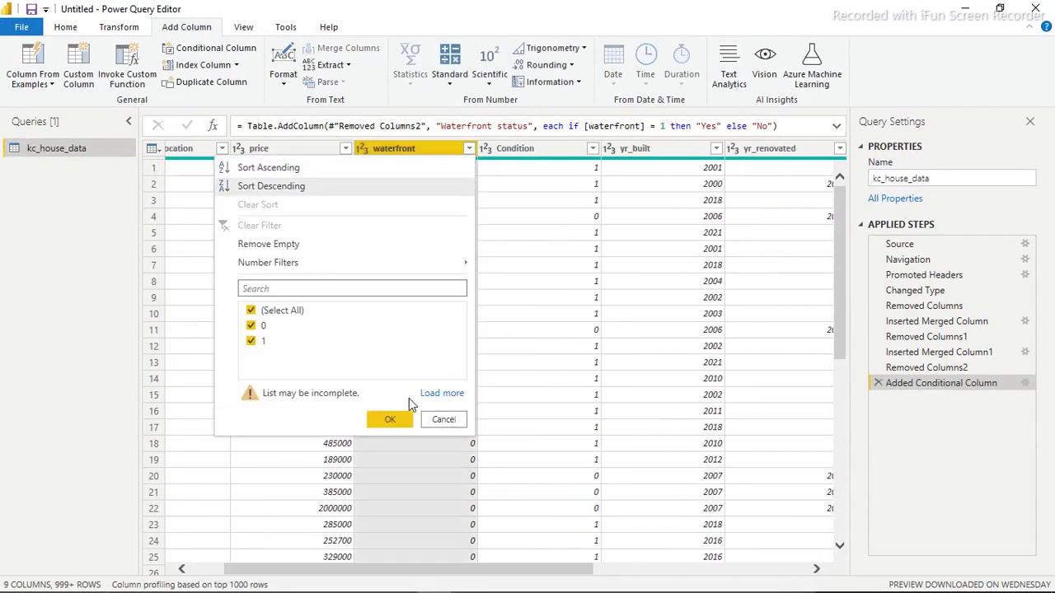
click(443, 420)
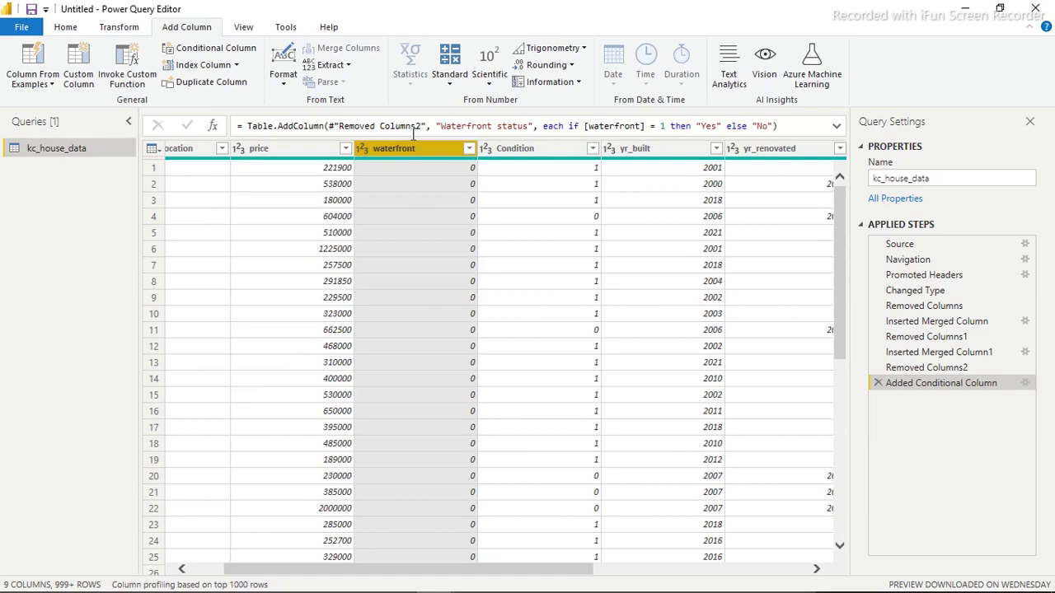
key(Delete)
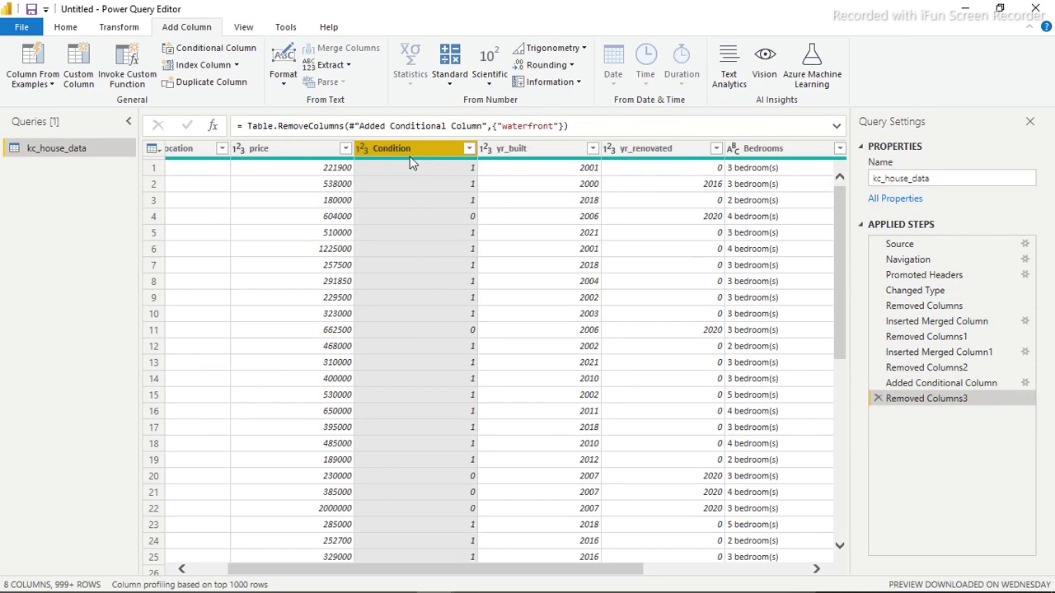
- Review the Condition column's distinct values alongside the overview page of the finished Housing dashboard in Power BI Desktop, leaving the column unfiltered
click(468, 148)
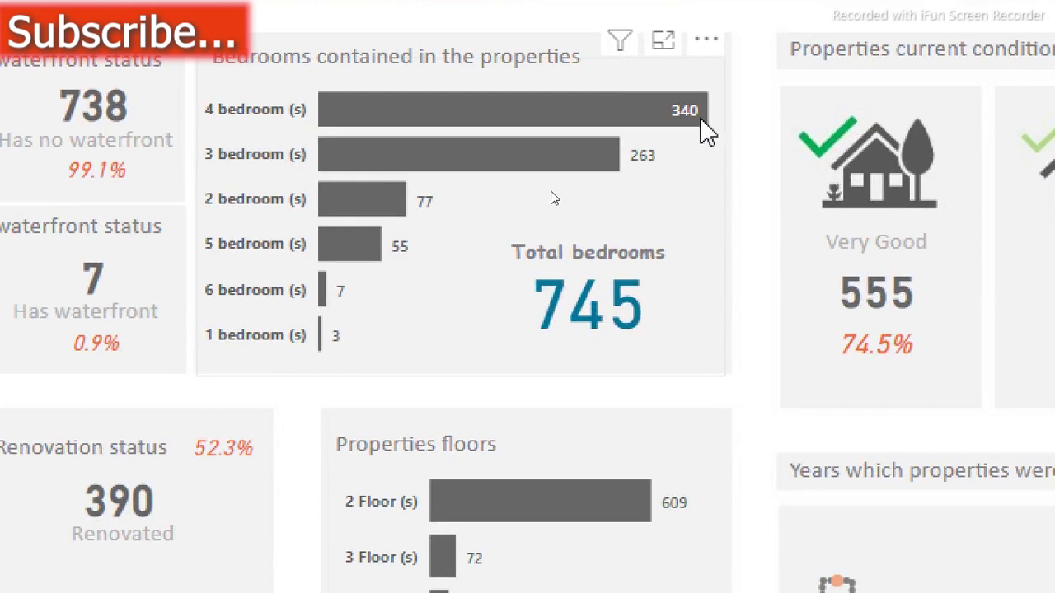
mouse_move(694, 125)
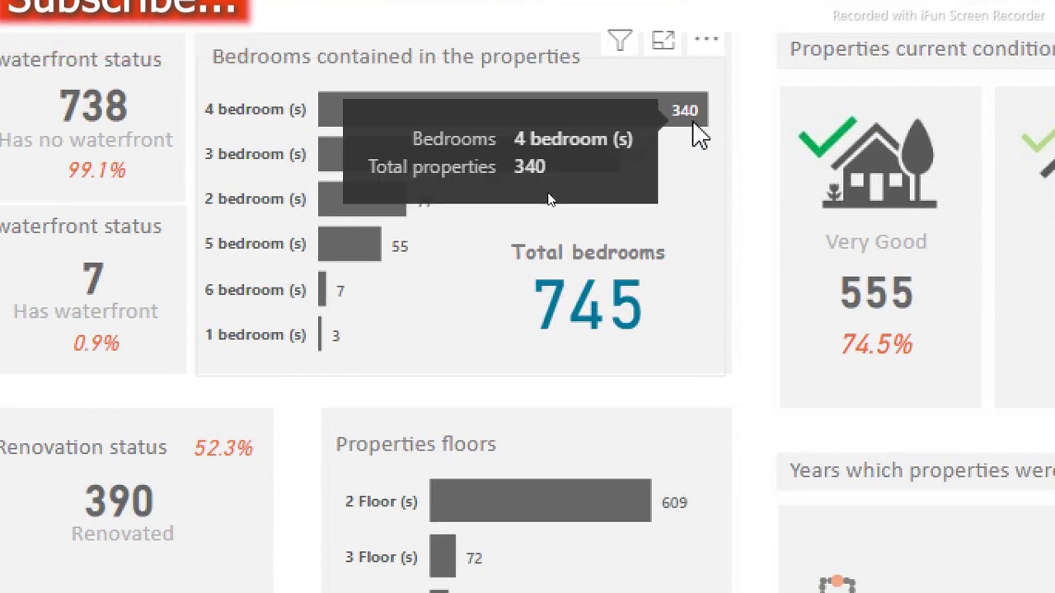
scroll(404, 521, down, 2)
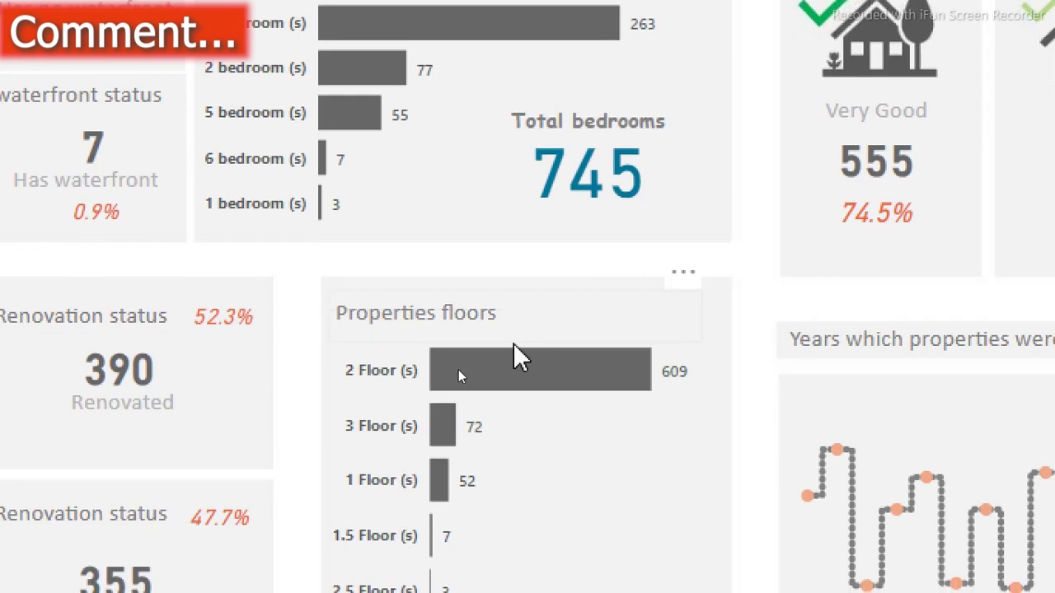
scroll(520, 357, up, 2)
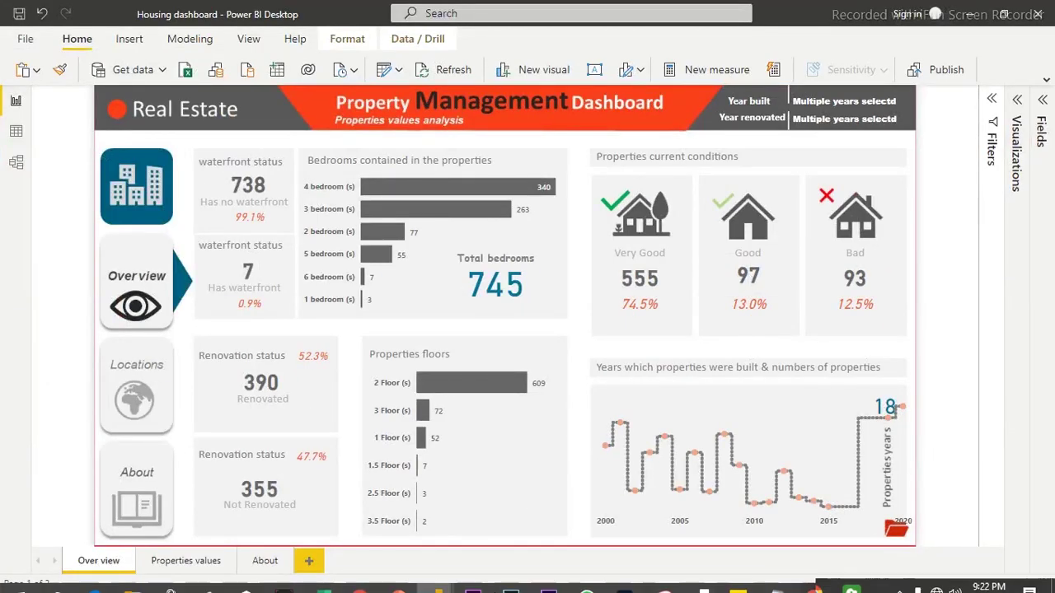
mouse_move(439, 583)
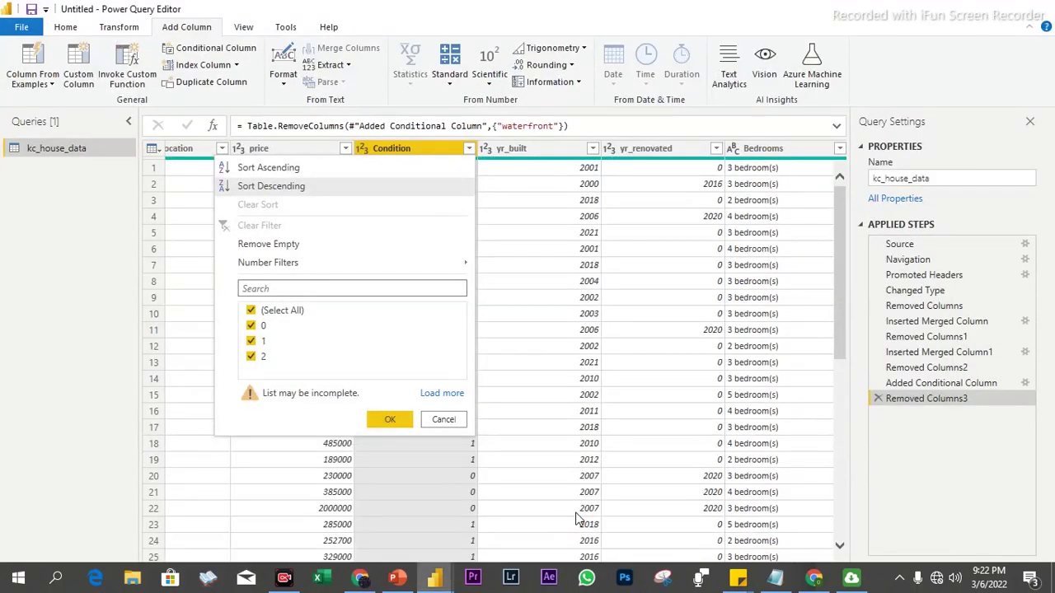
click(601, 506)
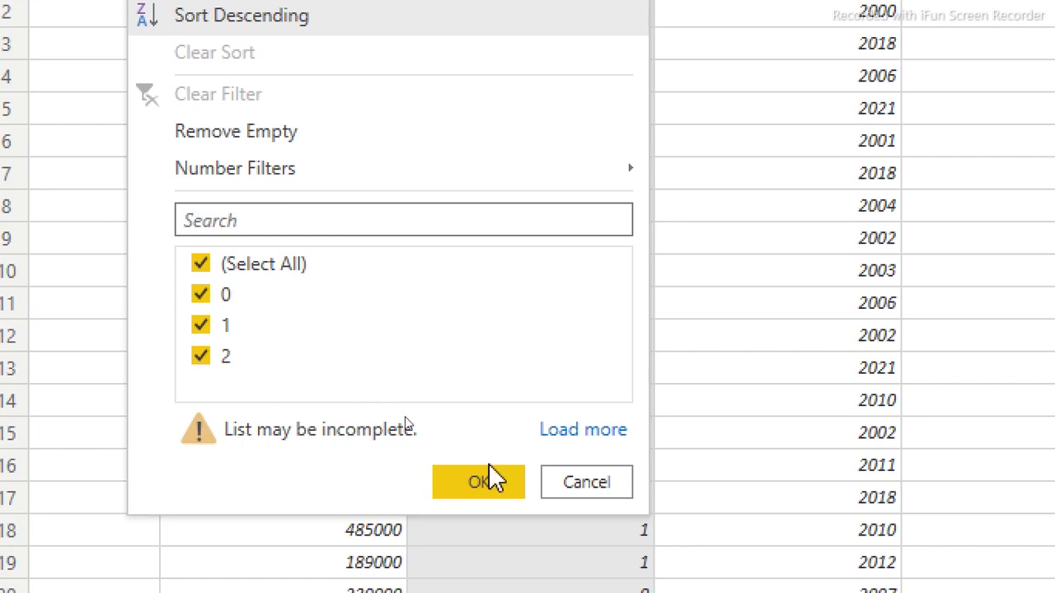
click(576, 495)
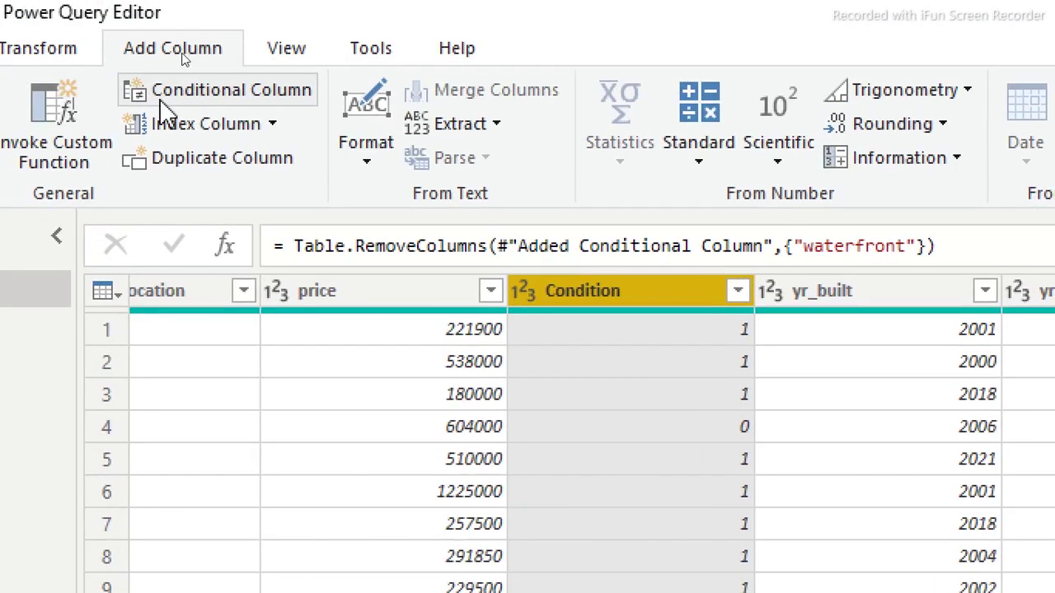
- Start another conditional column and name it "Condtion status"
click(133, 96)
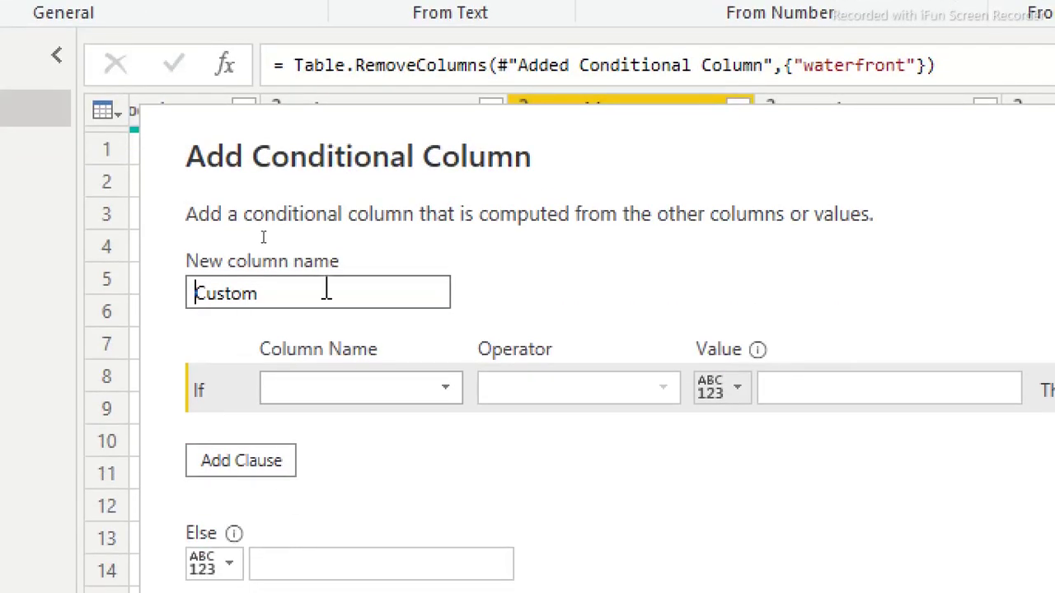
drag(277, 292, 148, 302)
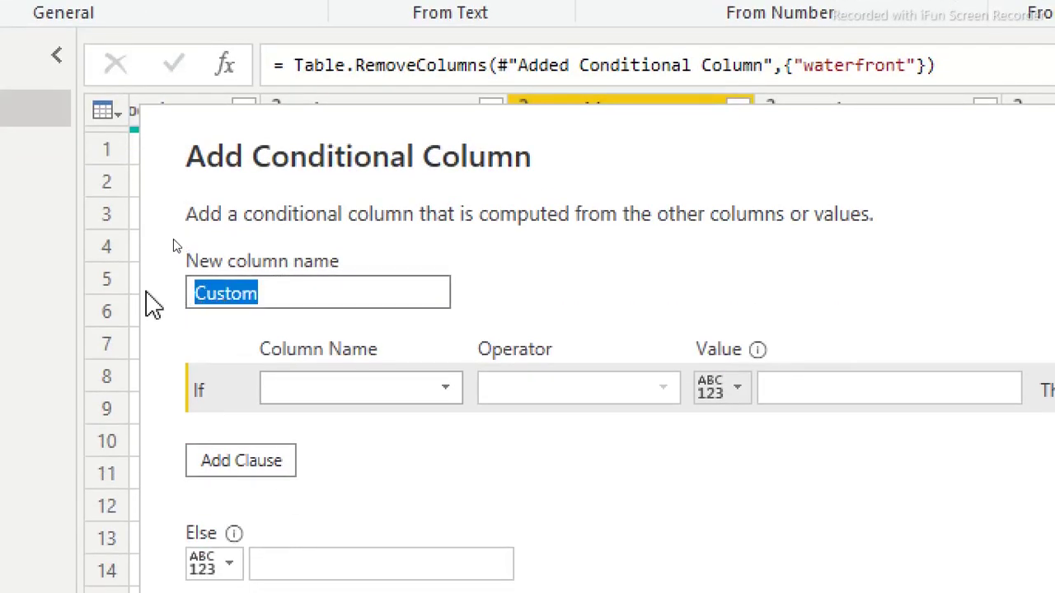
text(Condtion)
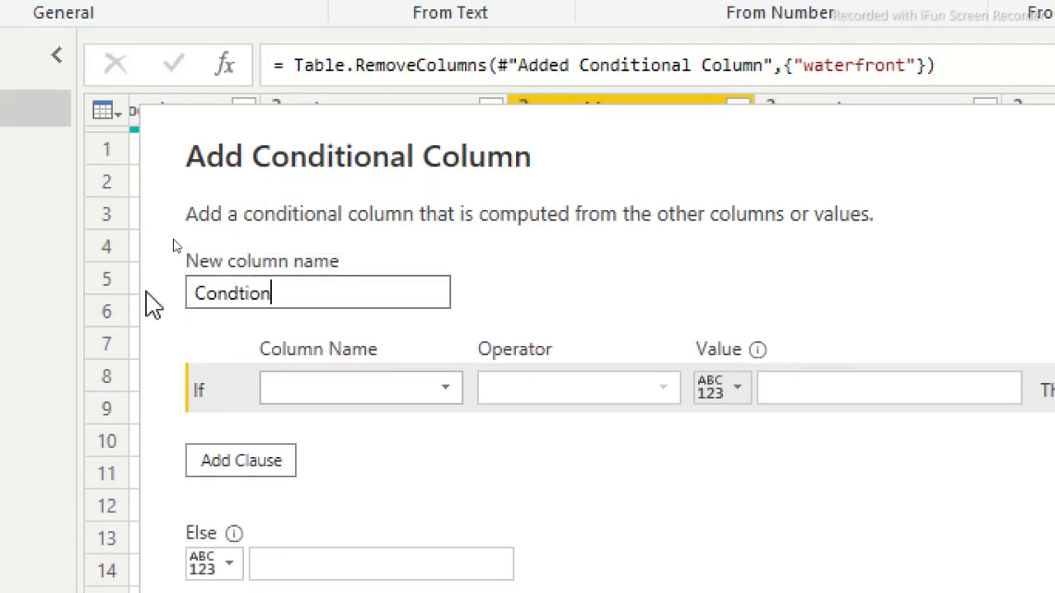
text( status)
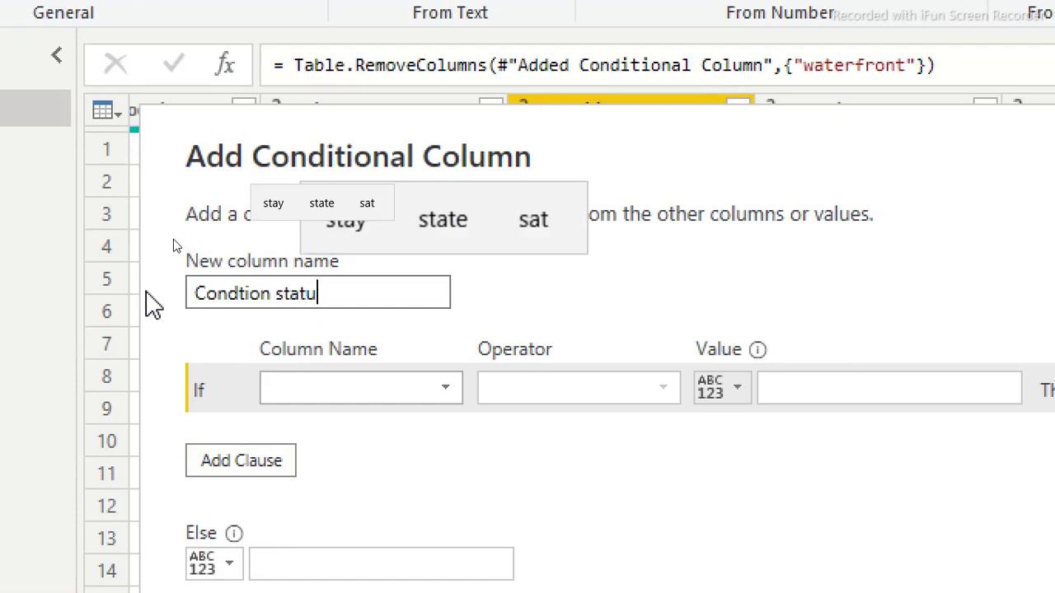
- Define the If clause so that Condition equals 1 outputs "Very good"
click(444, 393)
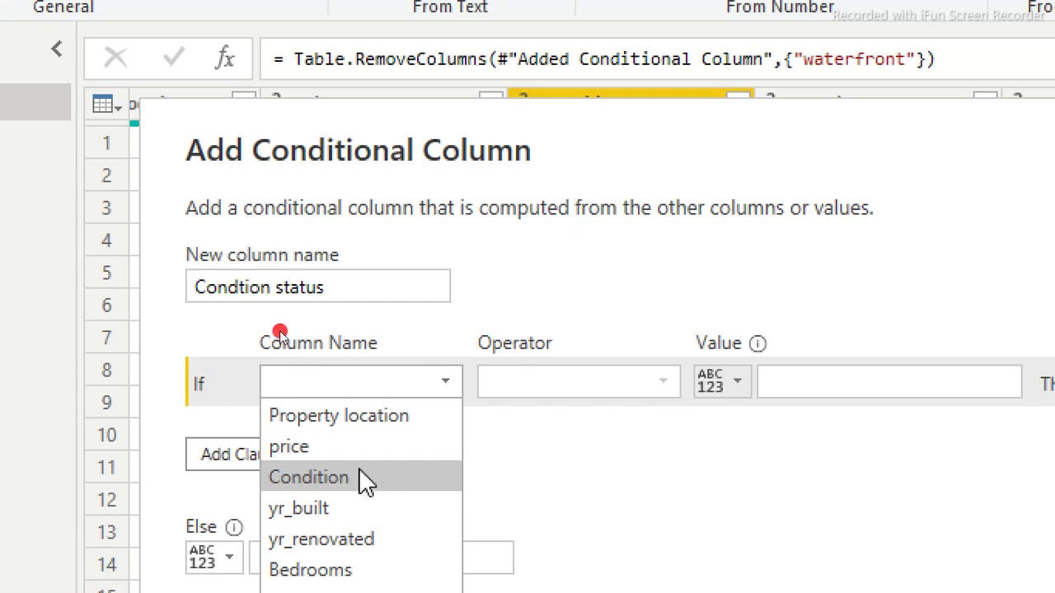
click(362, 477)
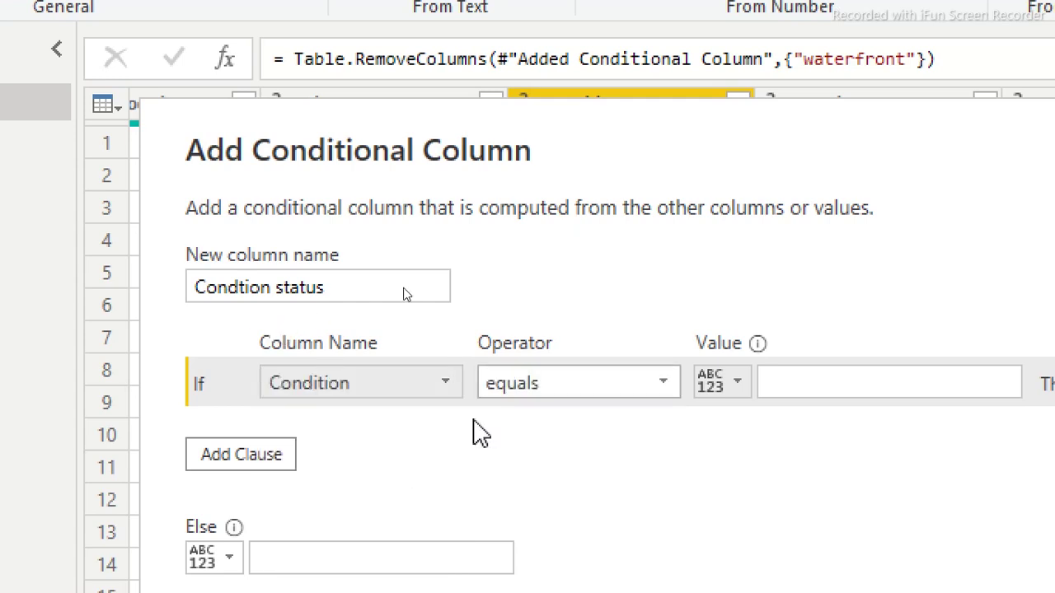
click(800, 384)
text(1)
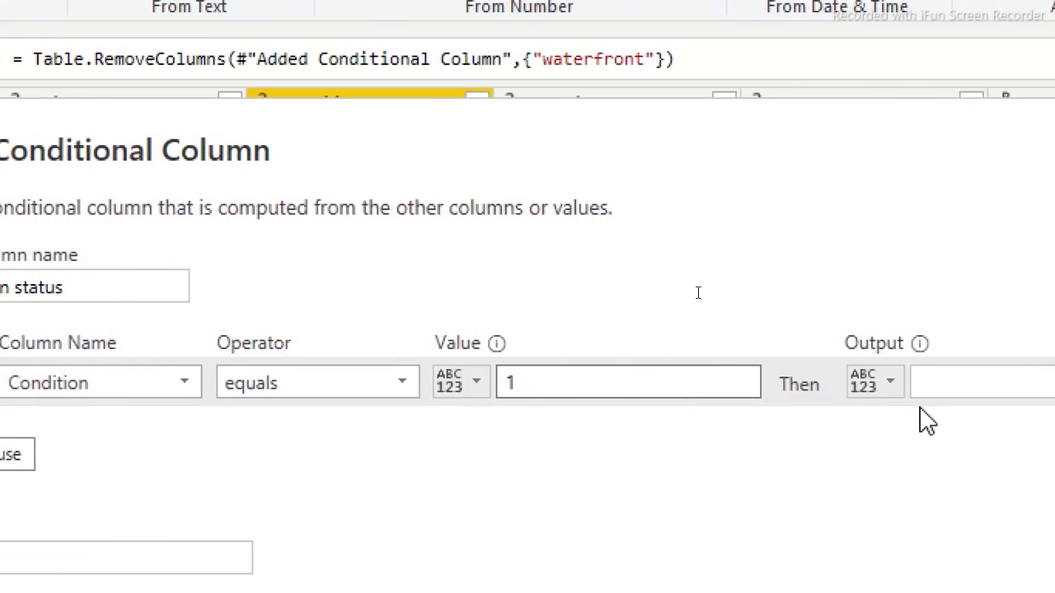
click(1054, 382)
text(Very)
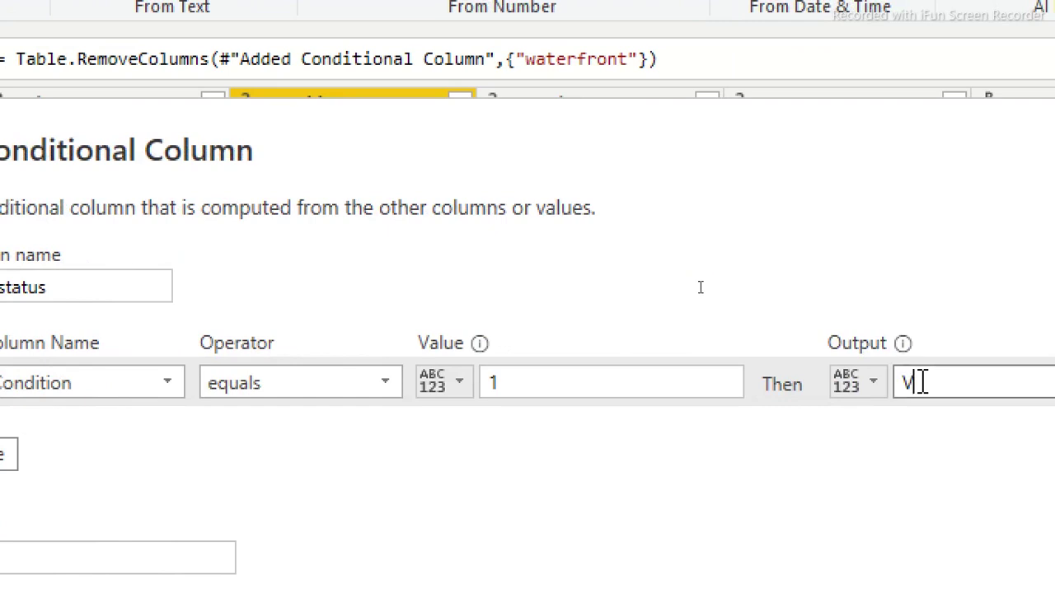
text( good)
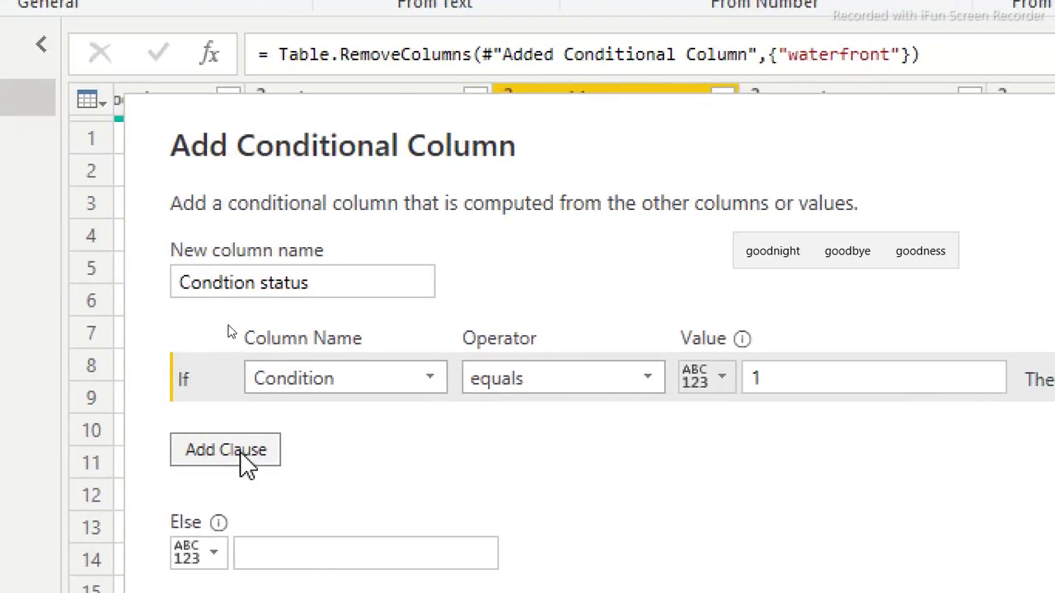
- Add an Else If clause so that Condition equals 2 outputs "Good"
click(246, 452)
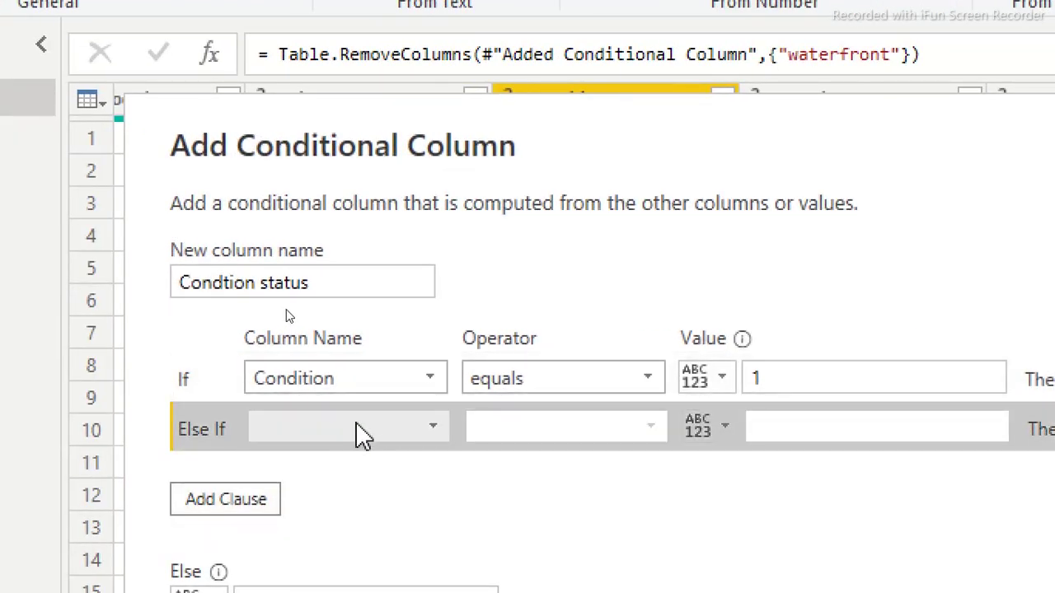
click(357, 425)
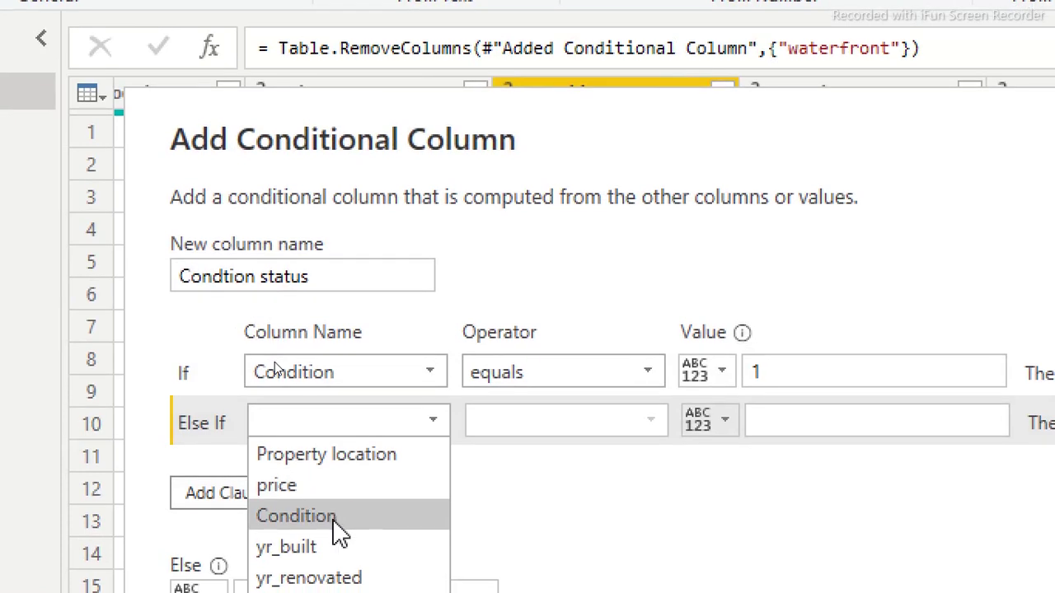
click(334, 524)
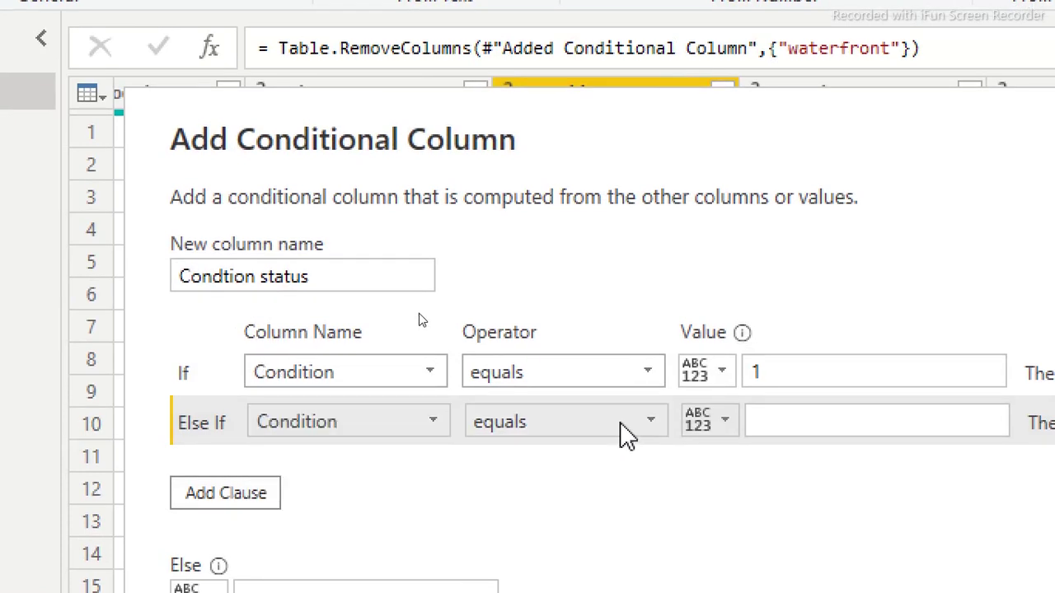
click(784, 420)
text(2)
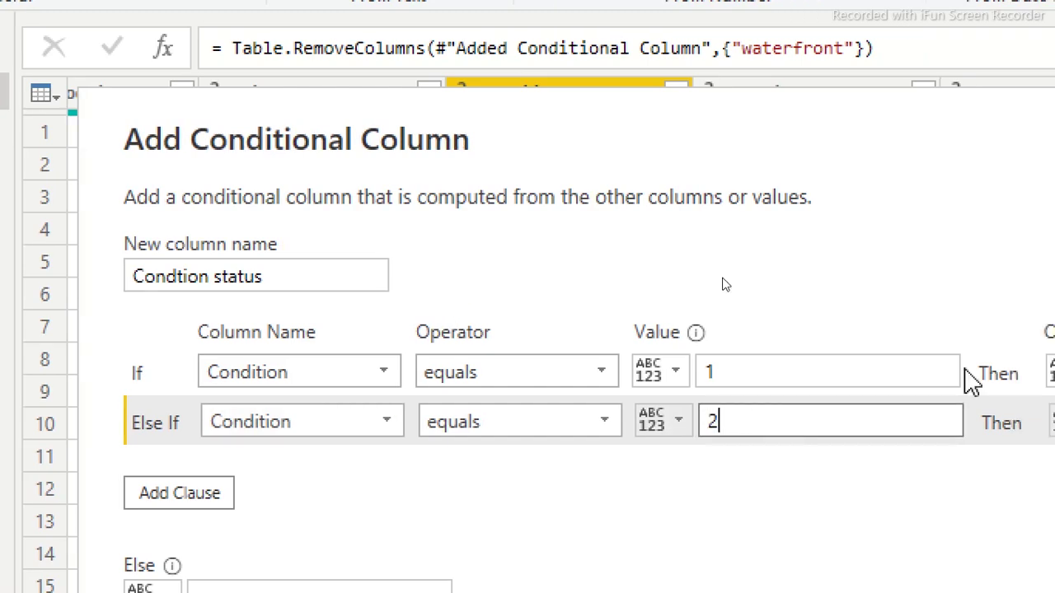
click(815, 420)
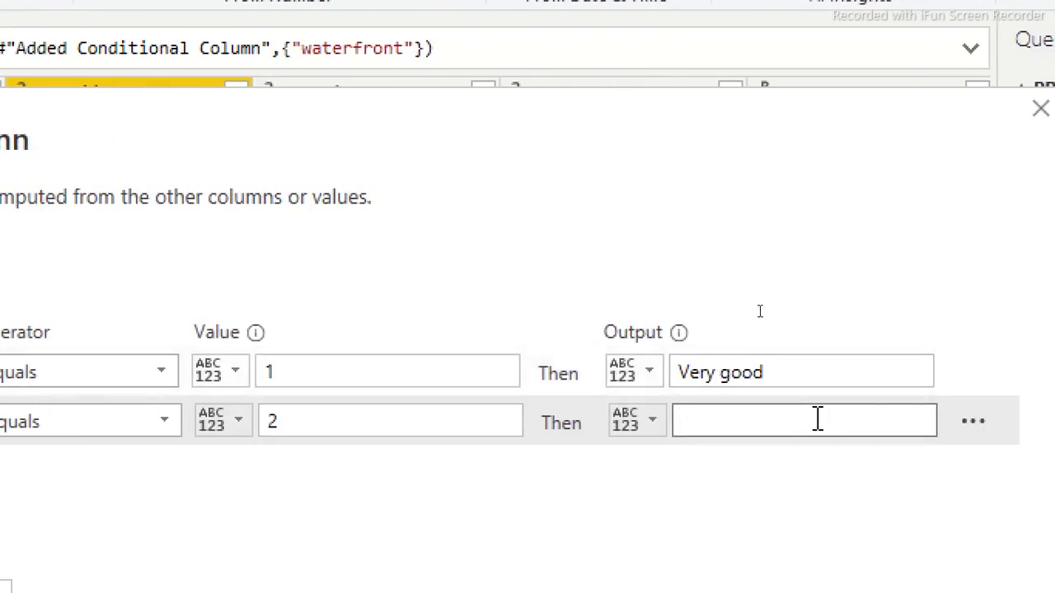
text(Good)
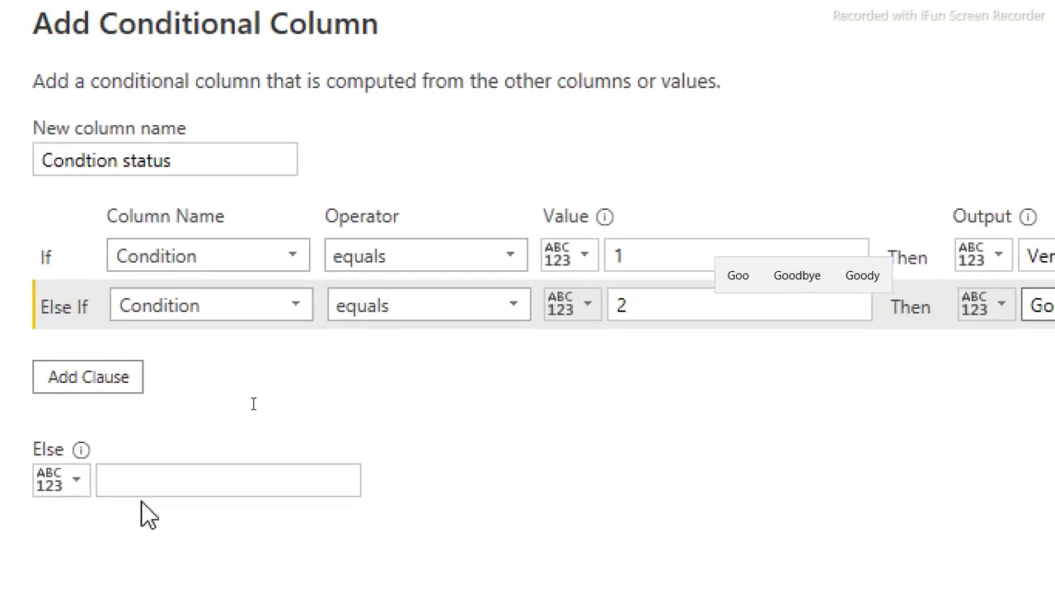
- Set the Else output to "Bad" and create the Condtion status column
click(149, 486)
text(Bad)
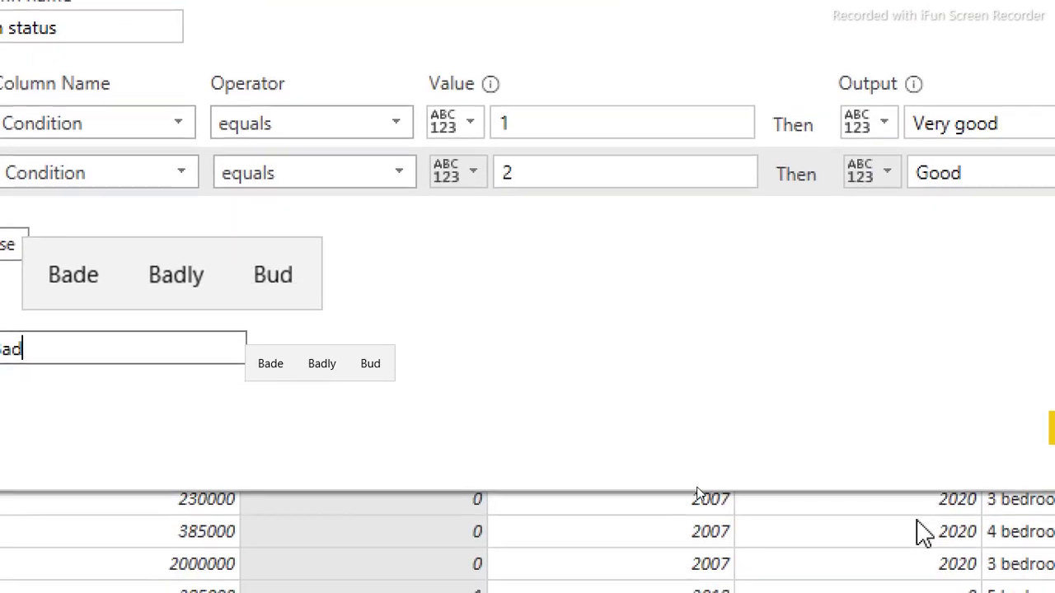
click(921, 436)
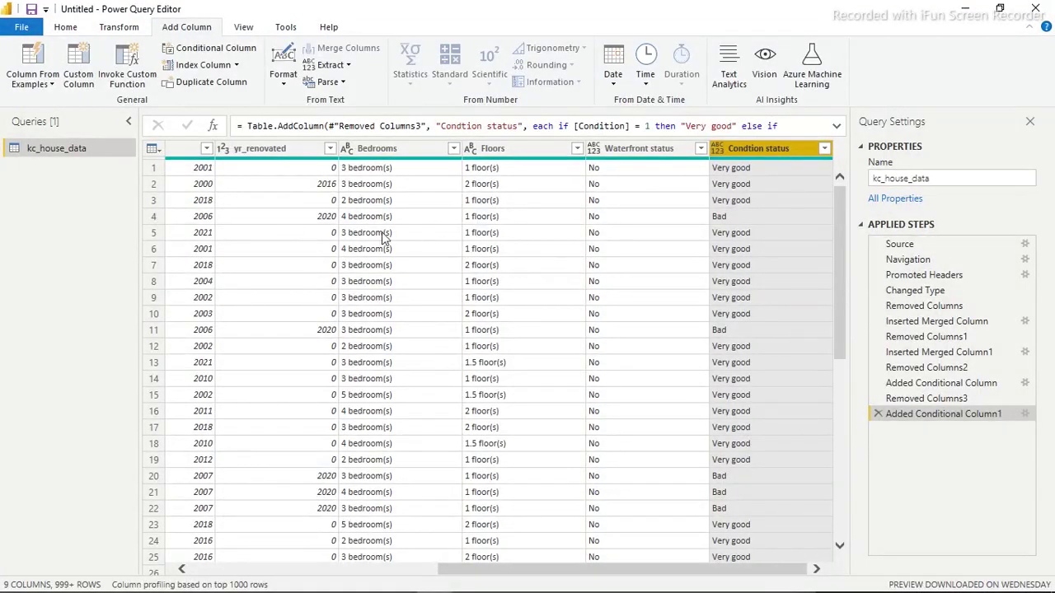
- Remove the original Condition column from the query
drag(602, 570, 407, 569)
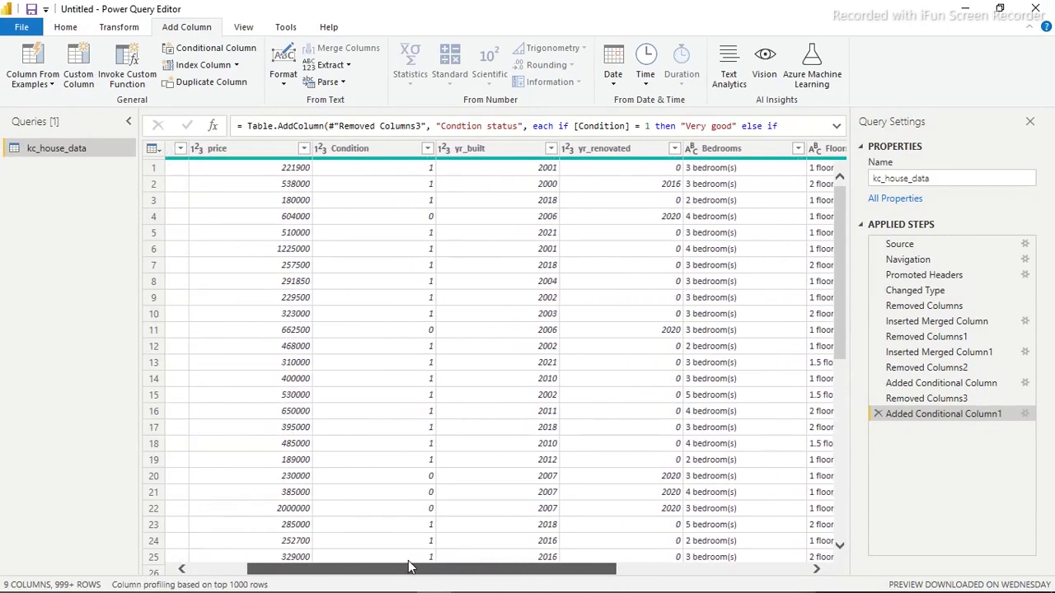
click(381, 157)
key(Delete)
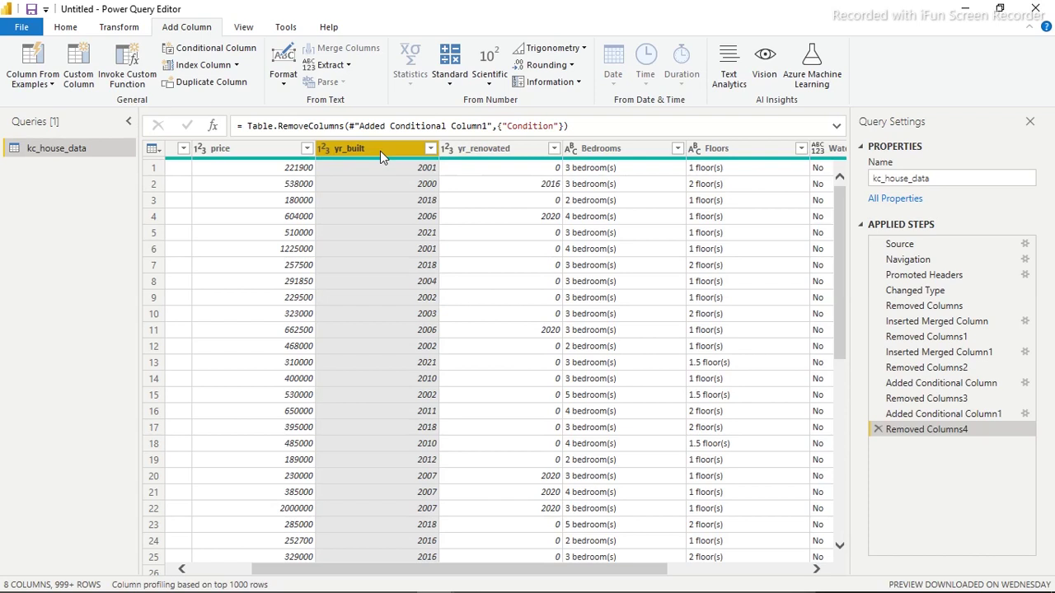
- Start a custom column and name it "Interval"
click(504, 150)
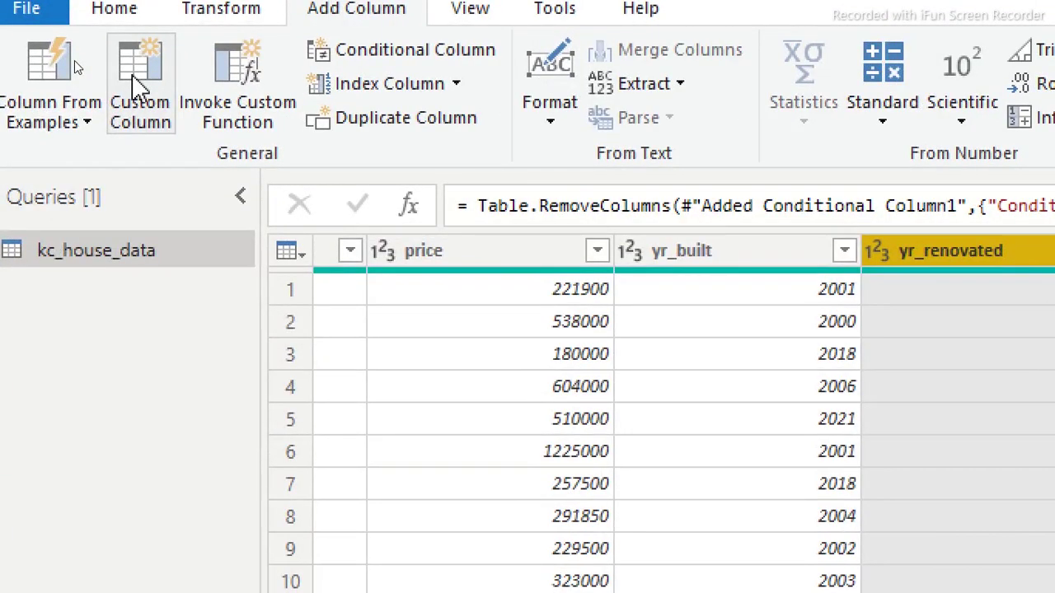
click(157, 78)
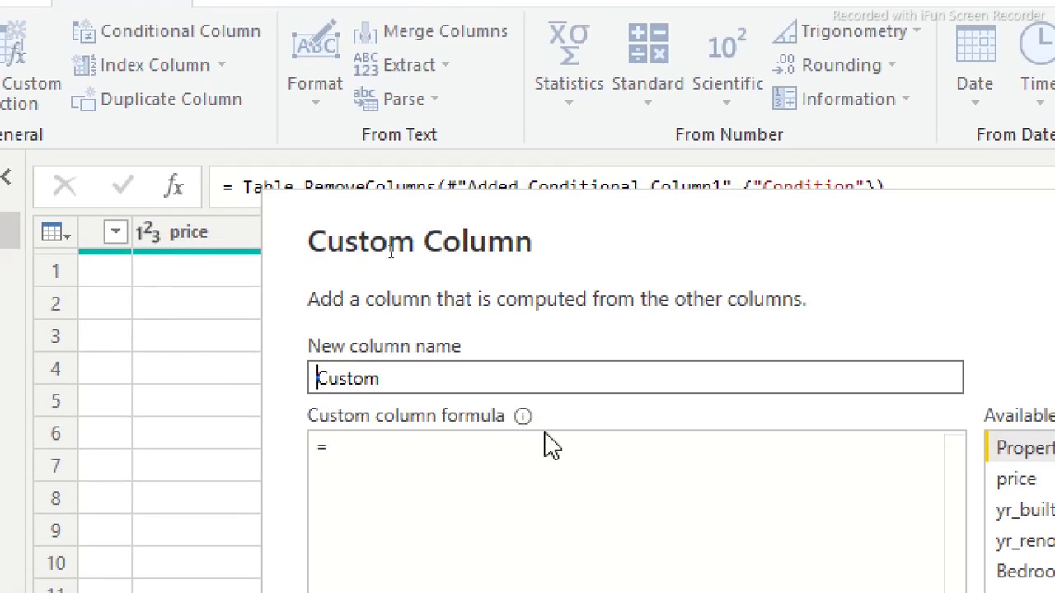
click(369, 392)
drag(369, 388, 246, 406)
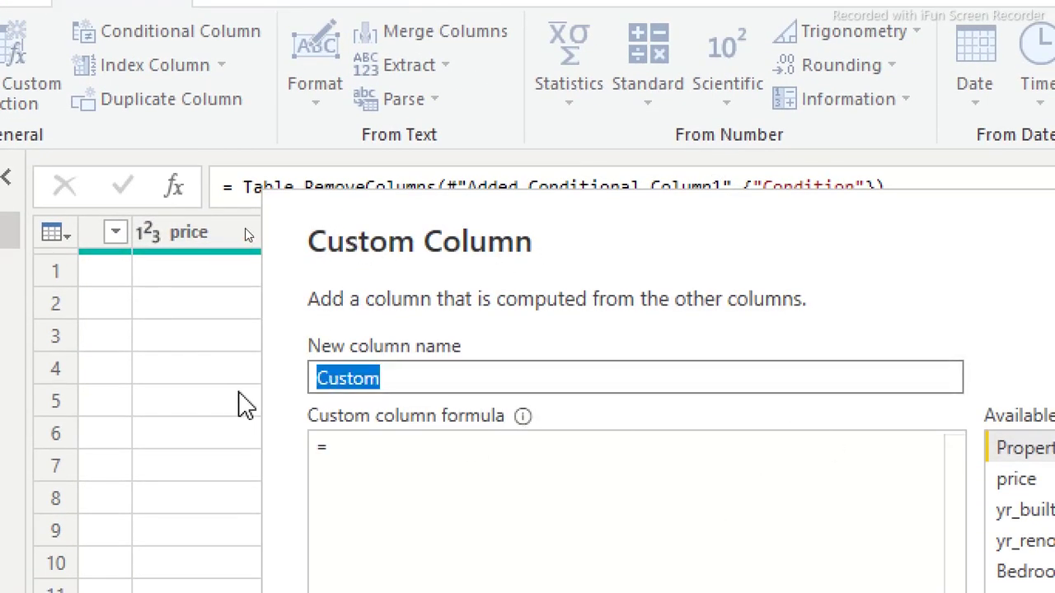
text(Inter)
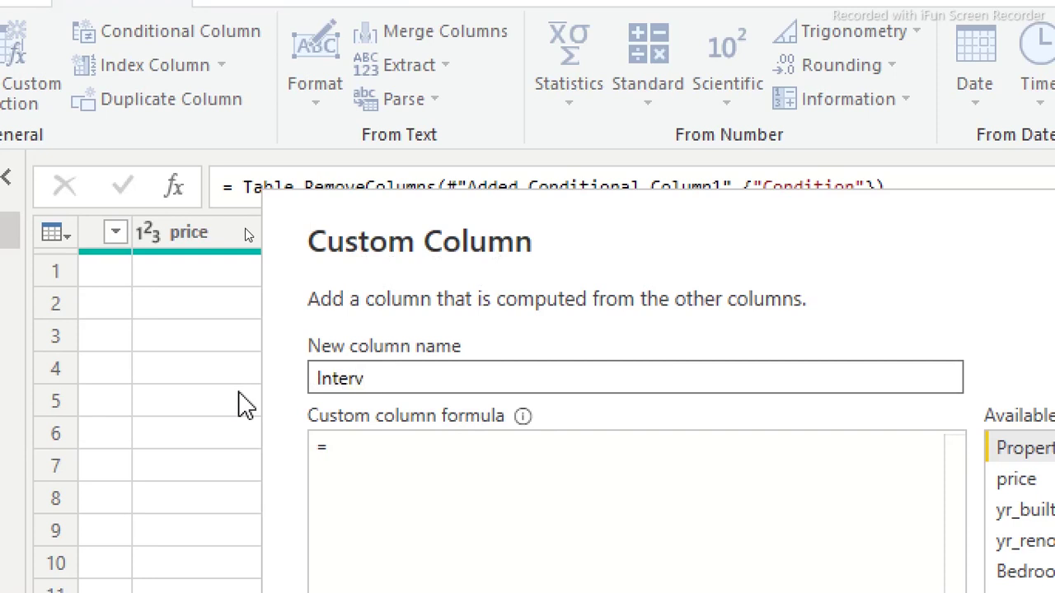
text(val)
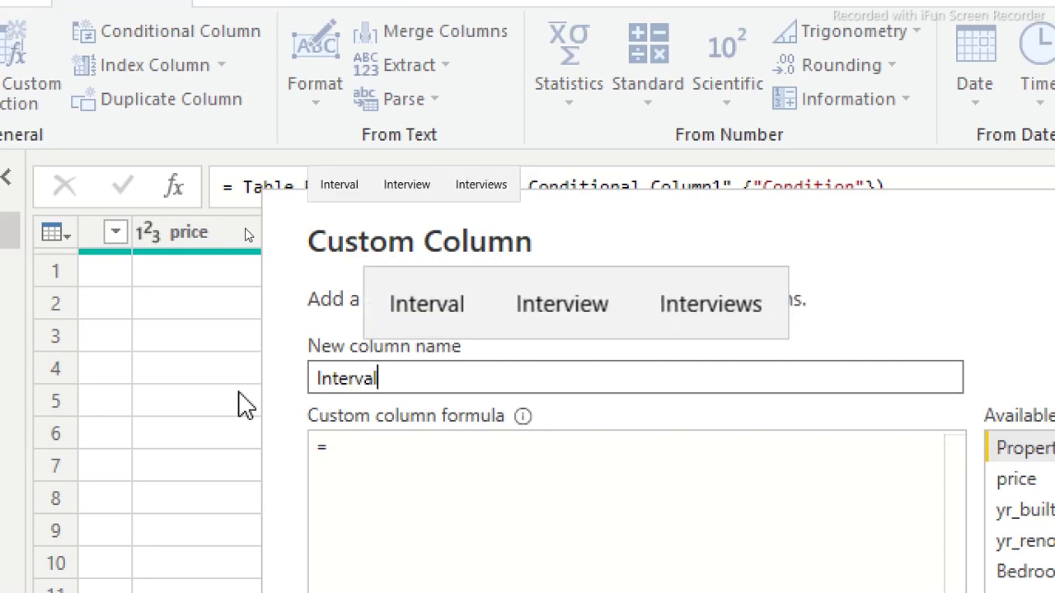
- Build the custom column formula as [yr_renovated]-[yr_built] from the available columns
click(371, 448)
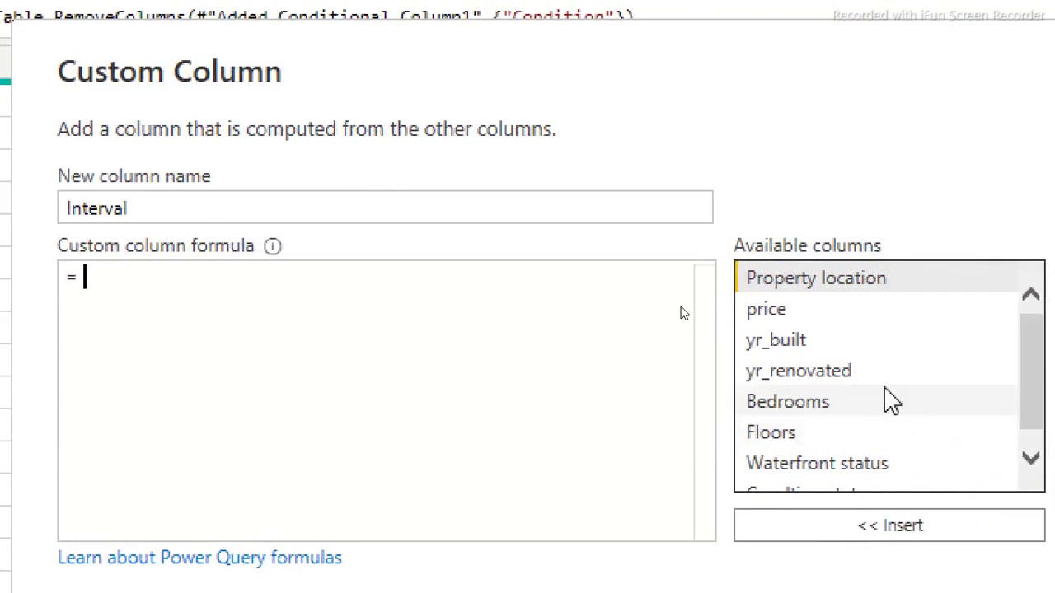
double_click(810, 377)
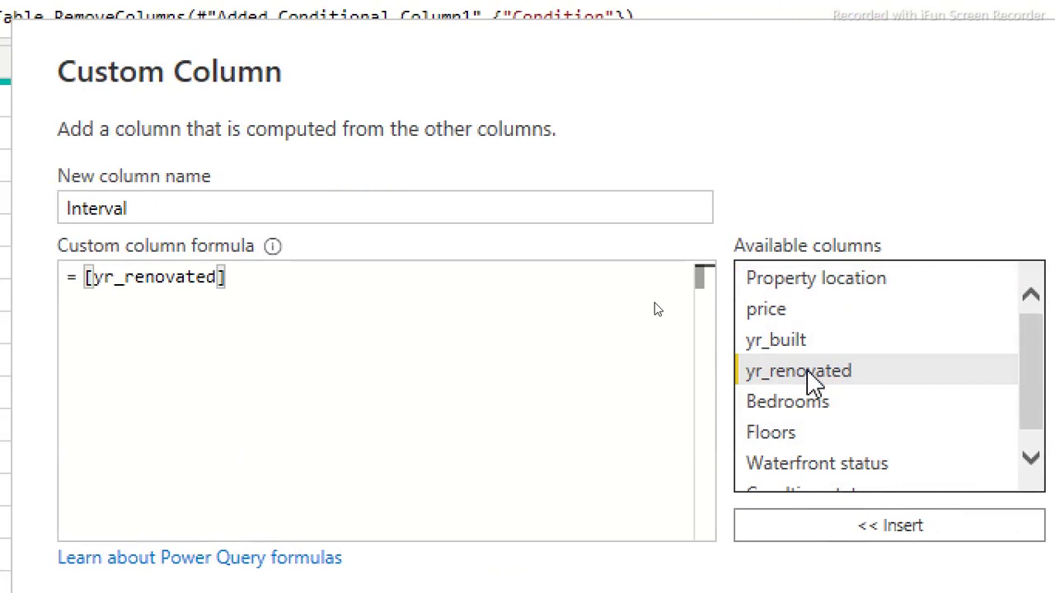
text(-)
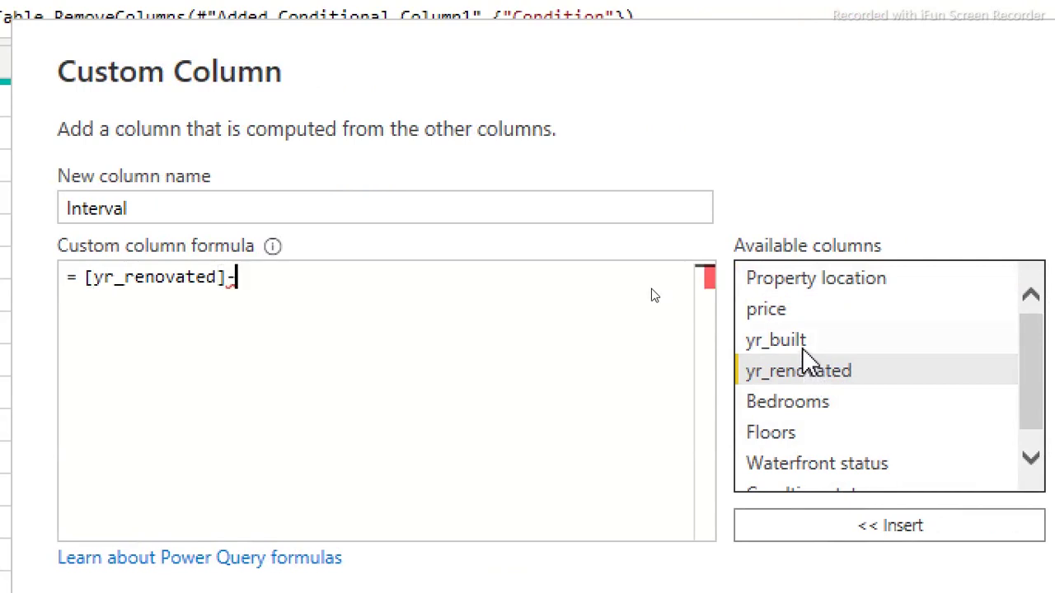
double_click(804, 342)
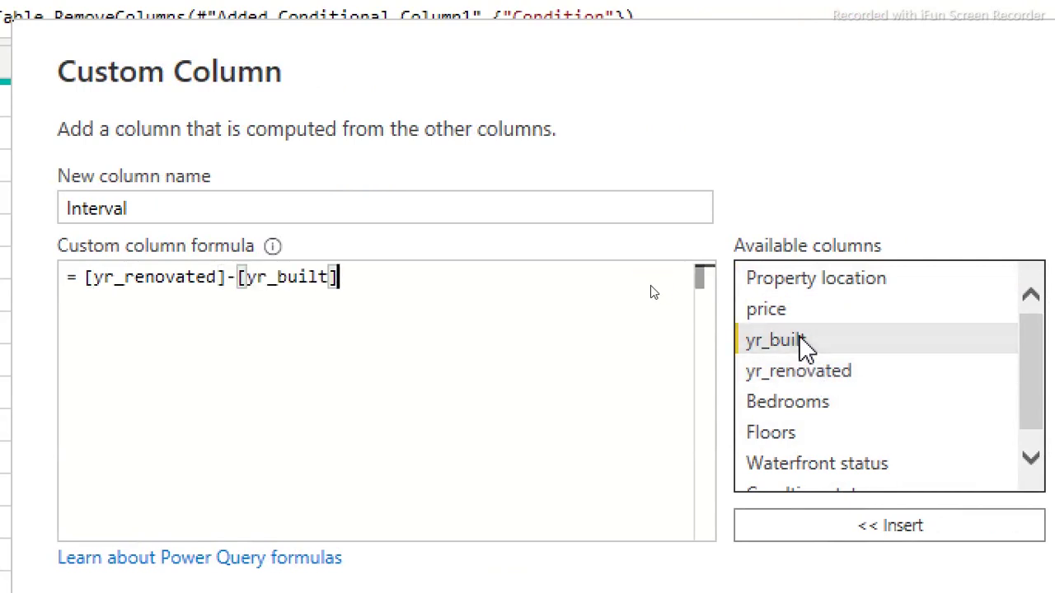
click(853, 513)
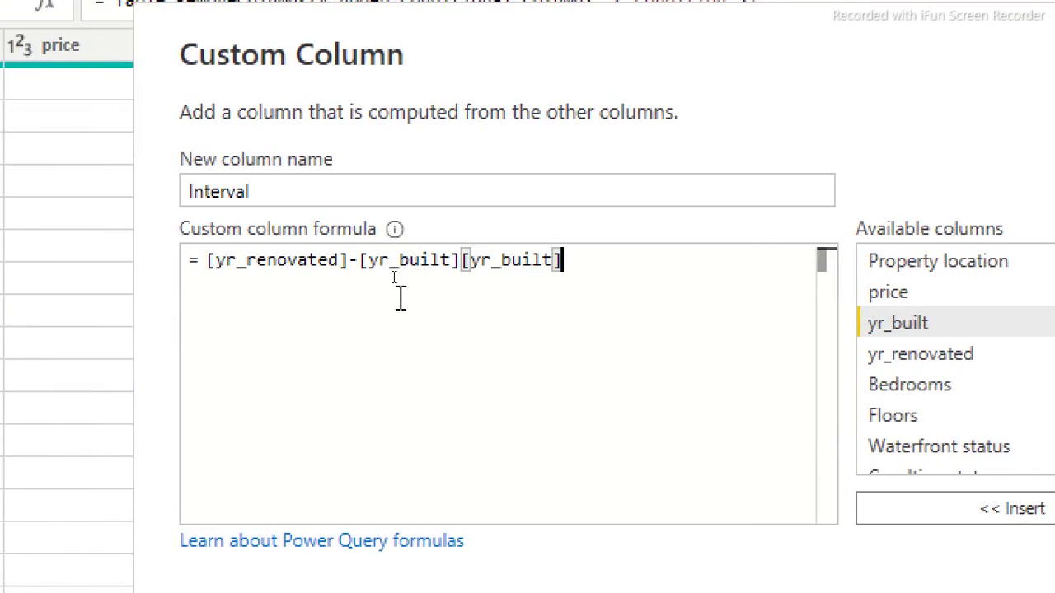
- Remove the duplicated [yr_built] reference from the end of the formula and create the Interval column
key(BackSpace)
key(BackSpace)
key(BackSpace)
key(BackSpace)
key(BackSpace)
key(BackSpace)
key(BackSpace)
key(BackSpace)
key(BackSpace)
key(BackSpace)
key(BackSpace)
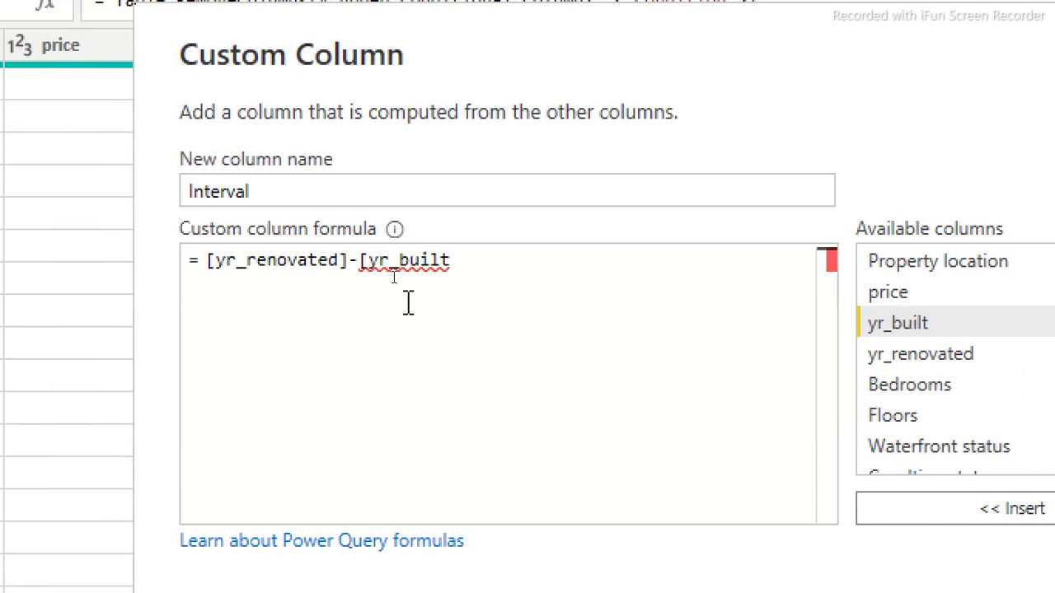
text(])
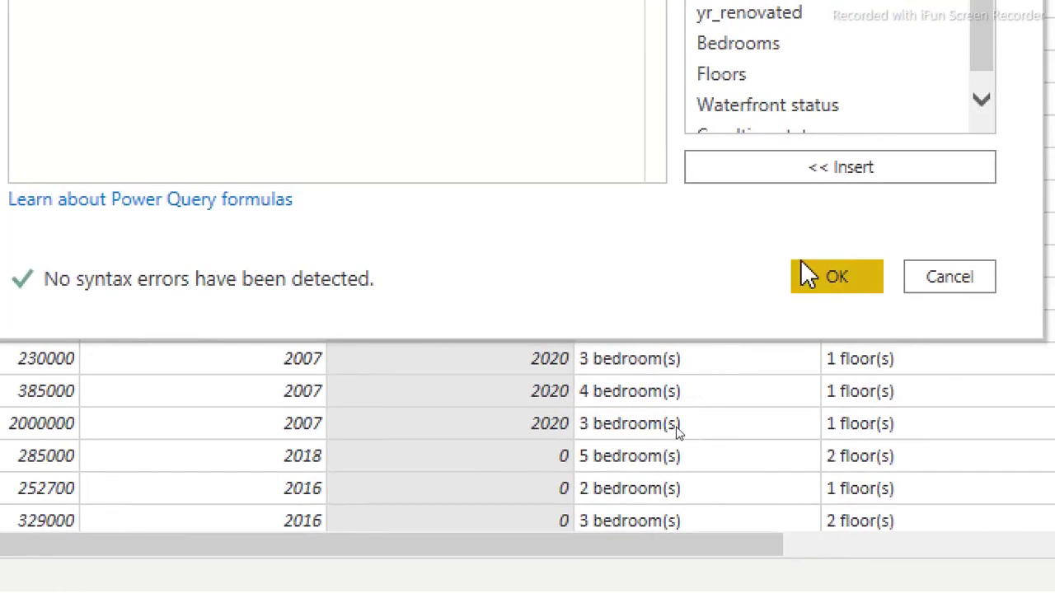
click(809, 275)
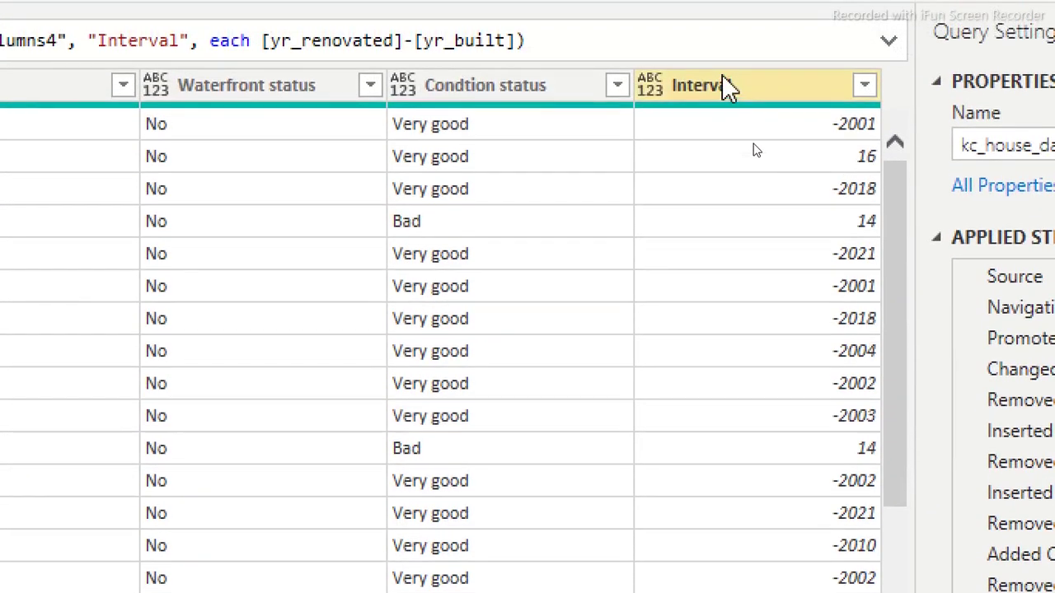
- Start another conditional column and name it "Renovation status"
click(722, 86)
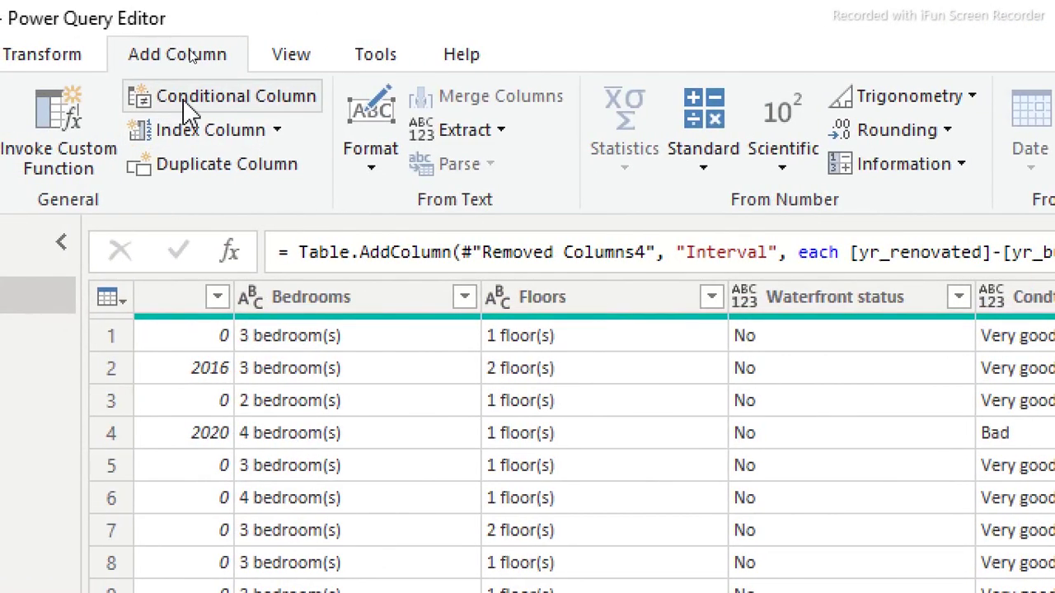
click(180, 99)
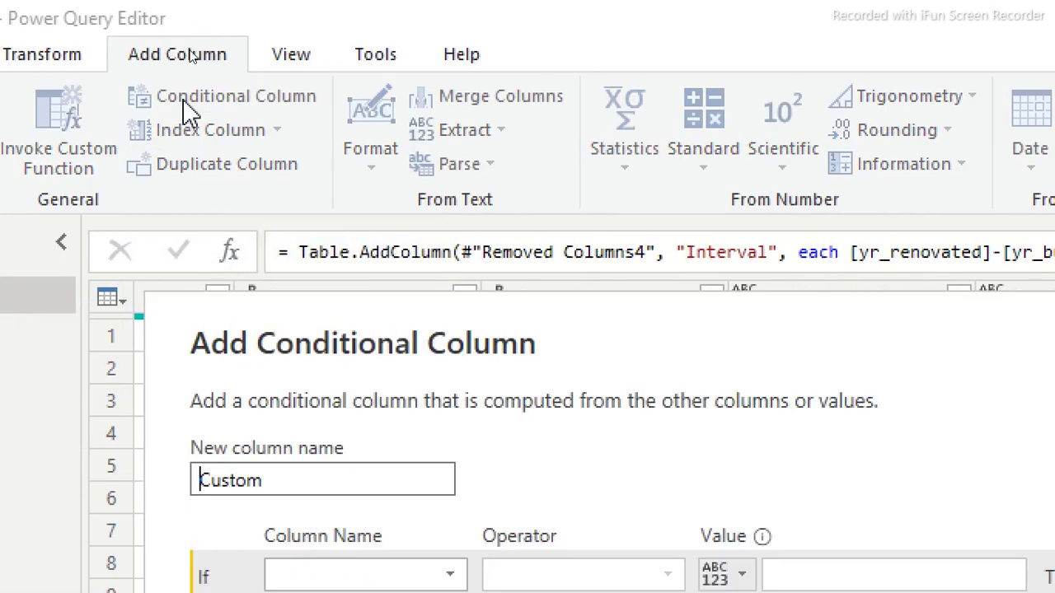
double_click(285, 481)
text(R)
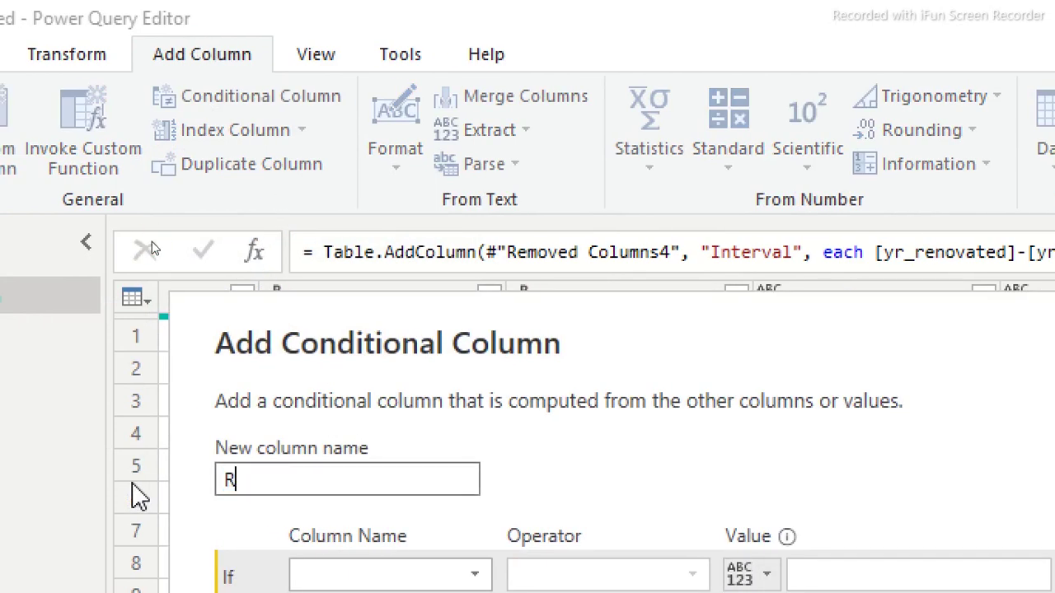
text(enovatio)
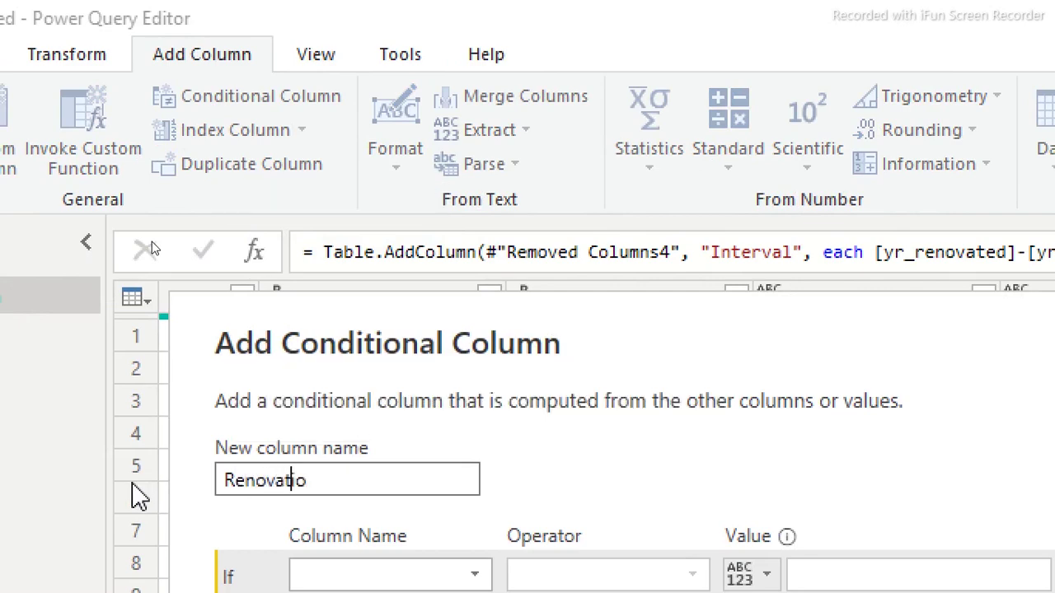
text(n status)
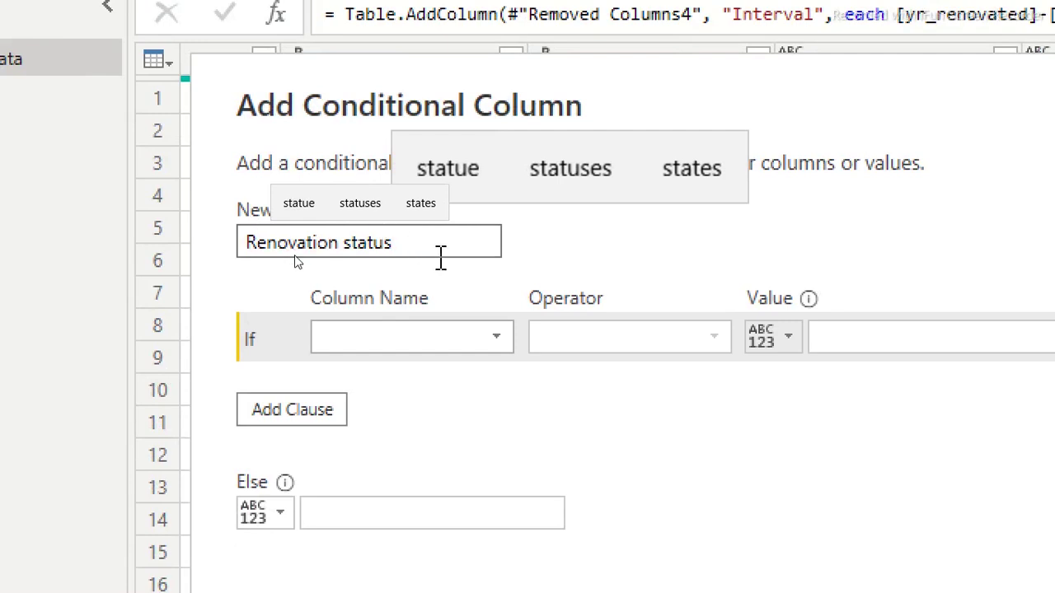
- Define the Renovation status rule so that an Interval greater than 0 outputs "Renovated"
click(405, 474)
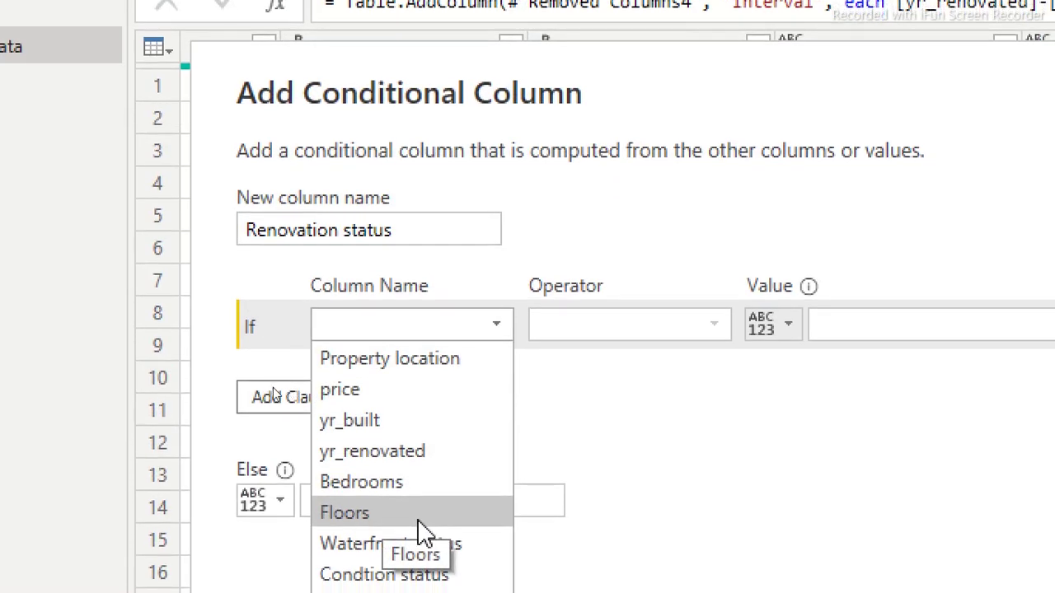
click(383, 524)
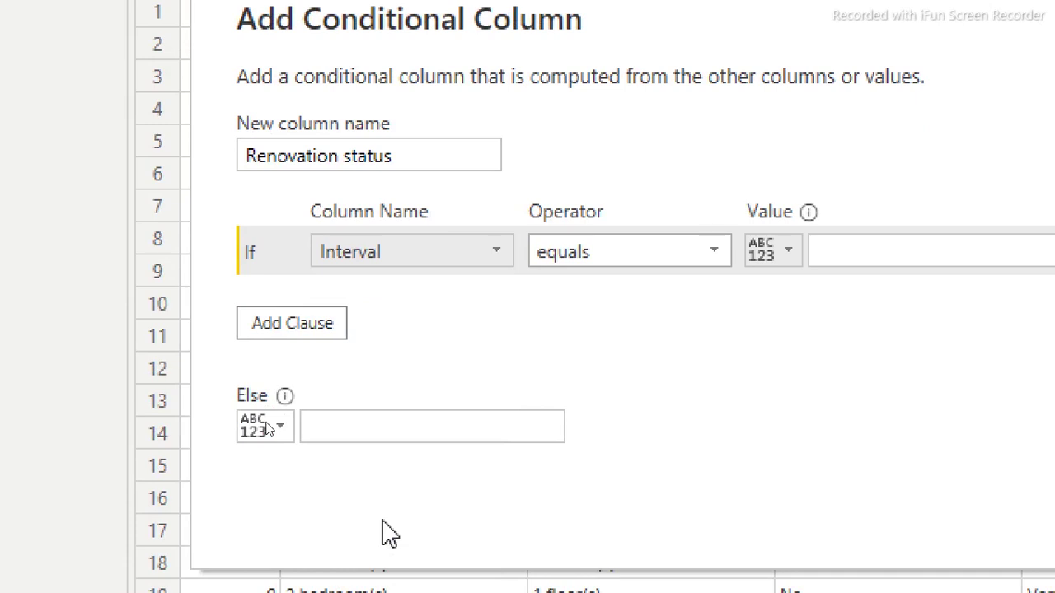
click(713, 253)
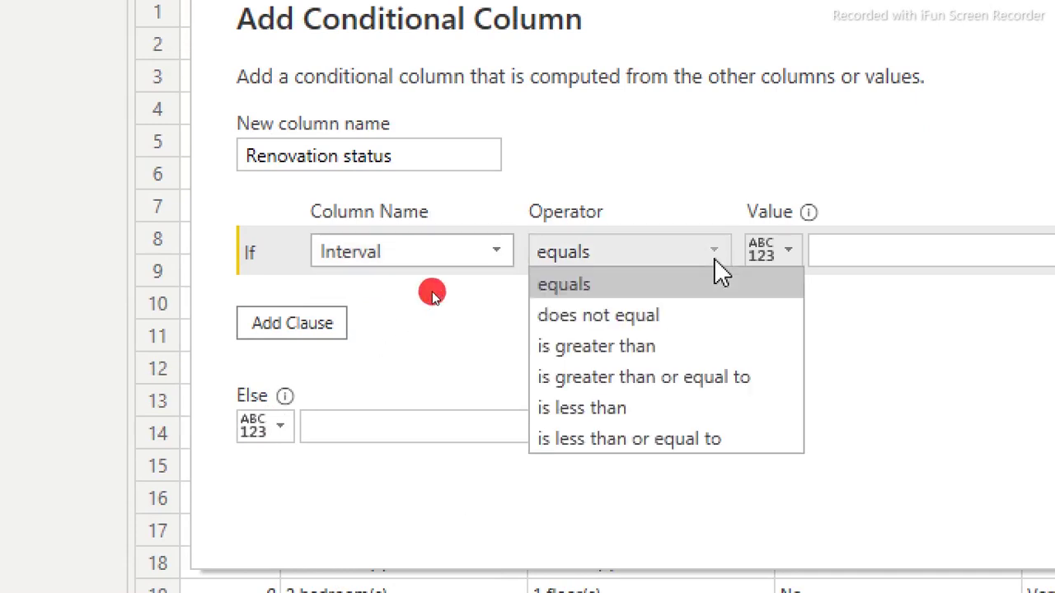
click(638, 346)
click(859, 257)
text(0)
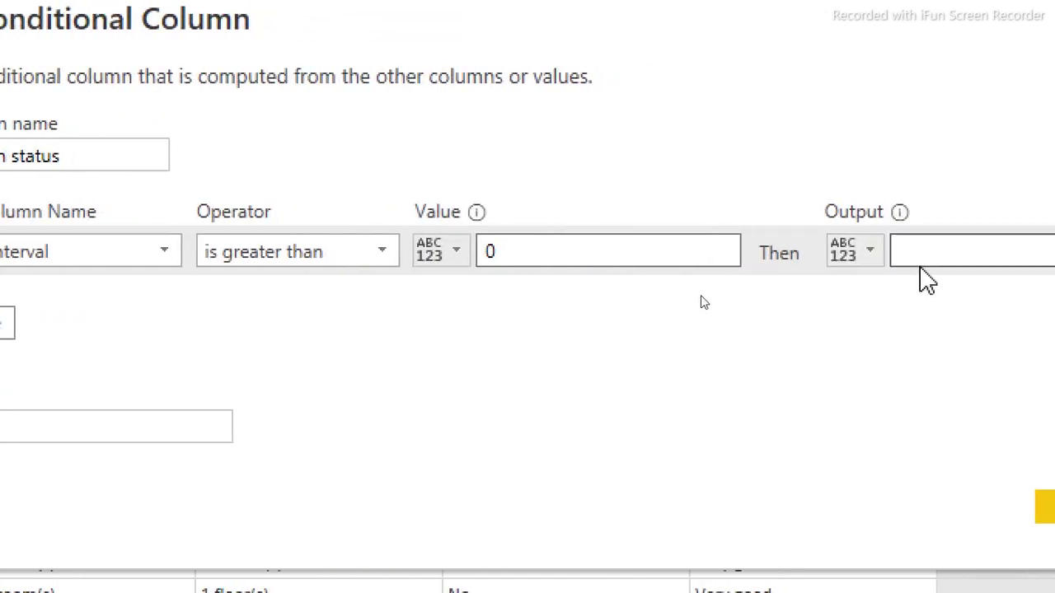
click(922, 251)
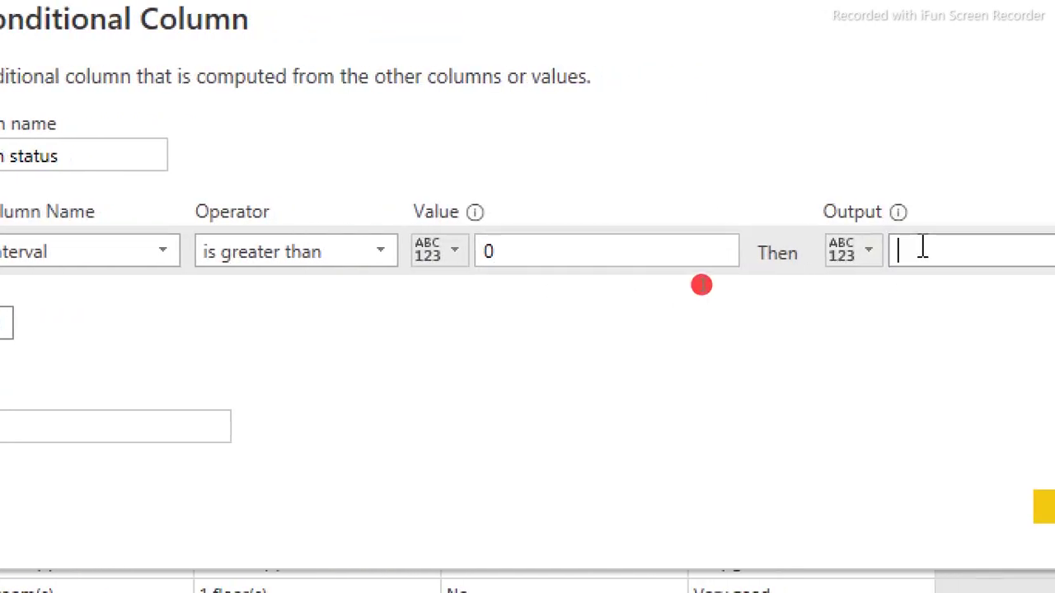
text(Re)
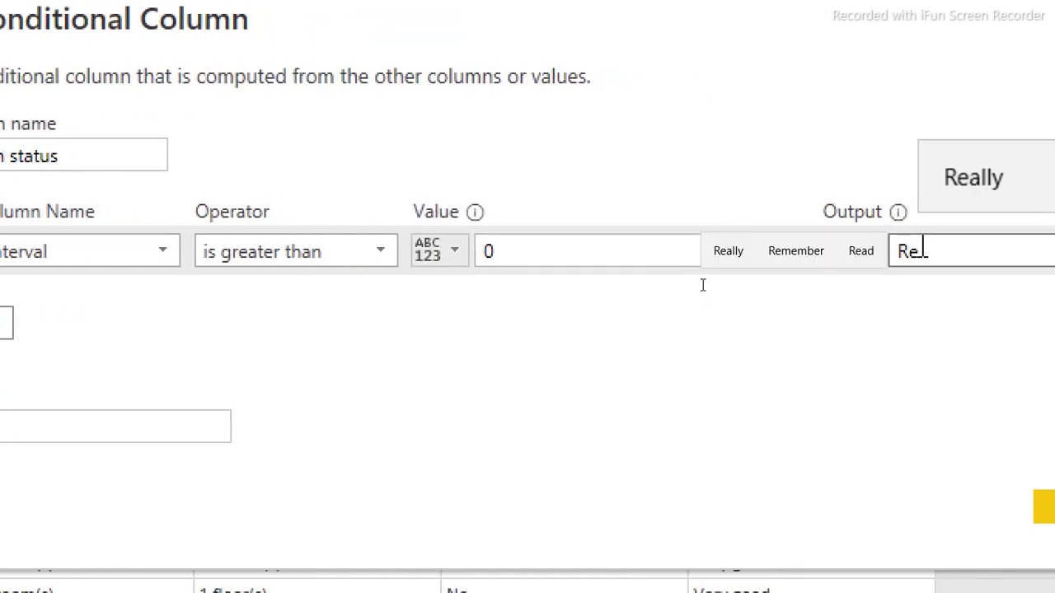
text(novated)
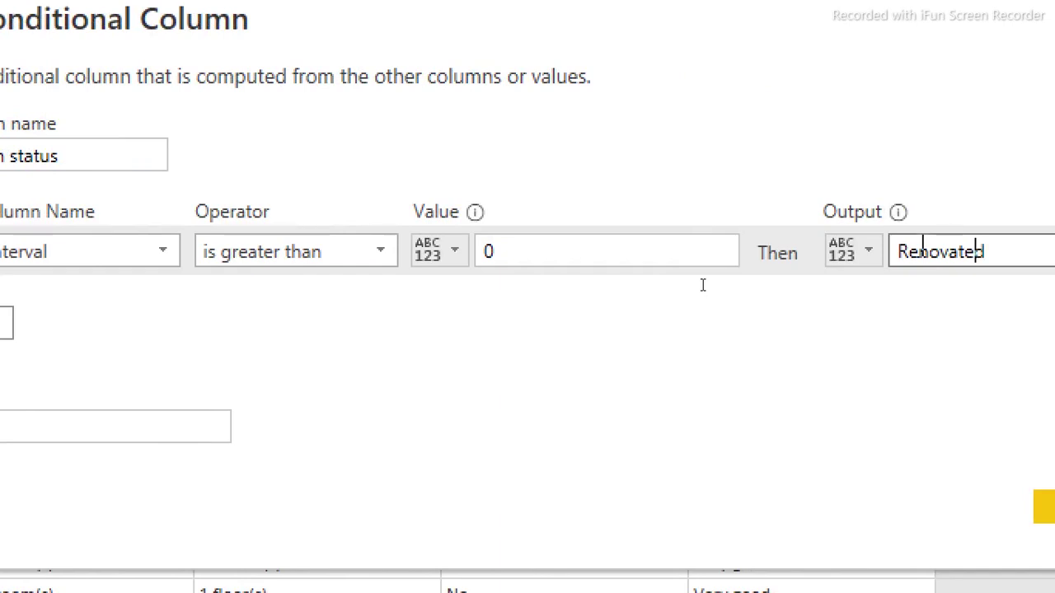
- Set the Else output to "Not renovated" and create the Renovation status column
click(9, 437)
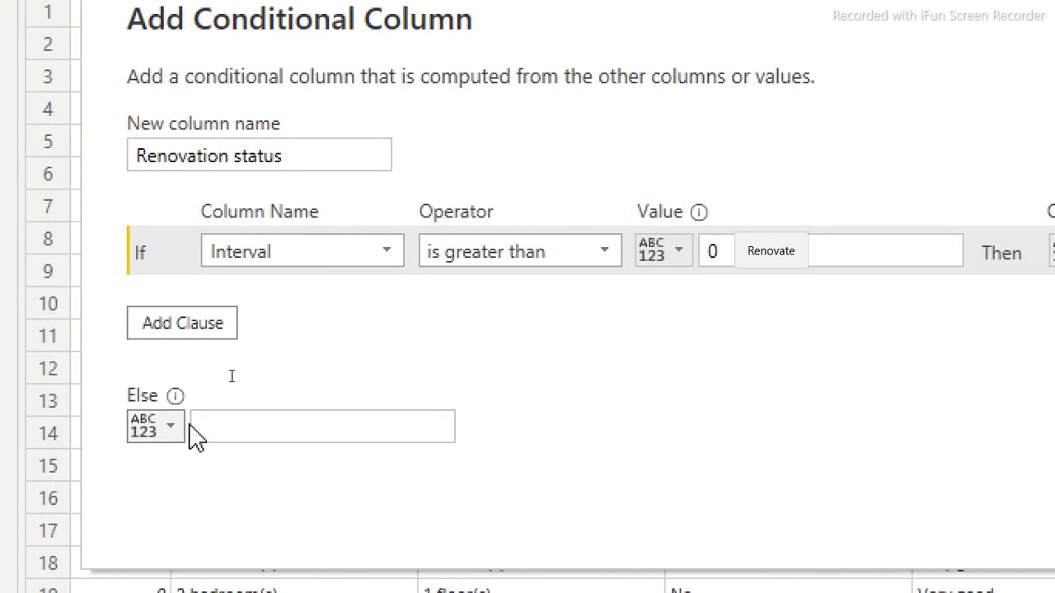
text(Not ren)
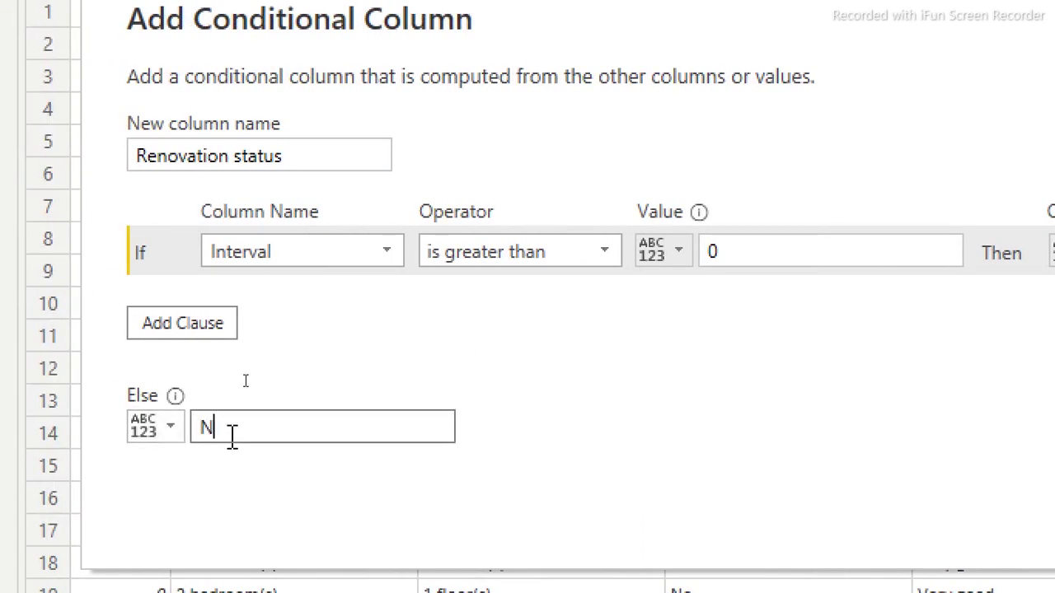
text(on)
key(BackSpace)
text(vated)
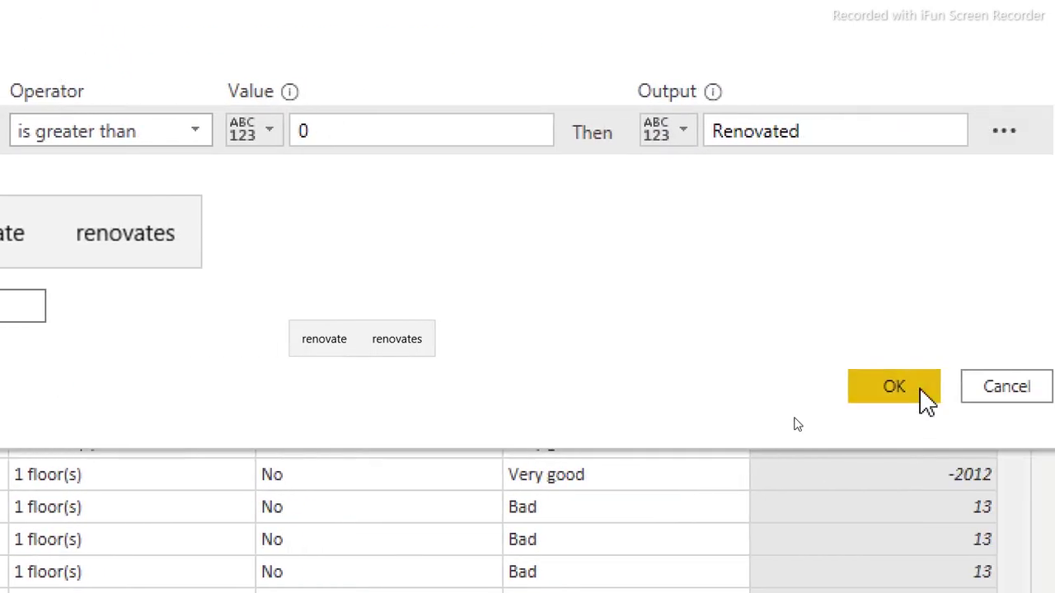
click(1041, 484)
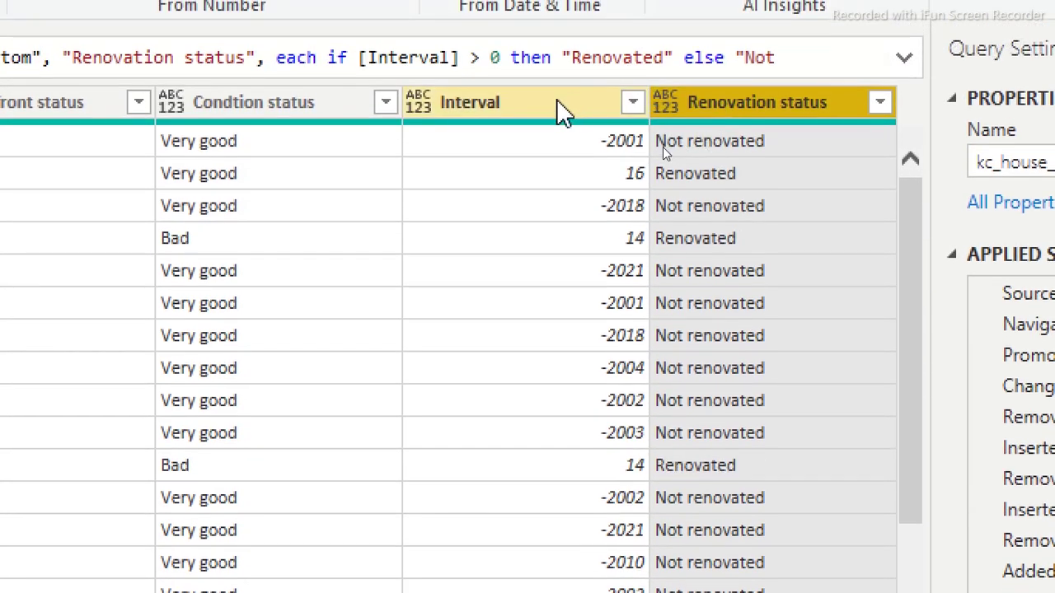
- Set the data type of the Renovation status column to Text and of the Interval column to Whole Number
click(559, 105)
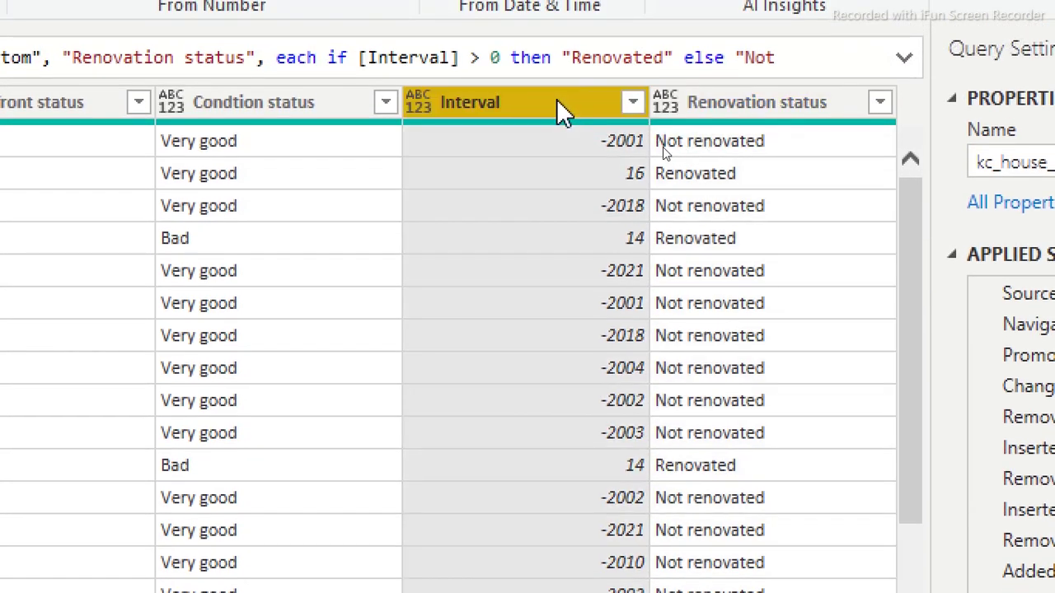
click(676, 111)
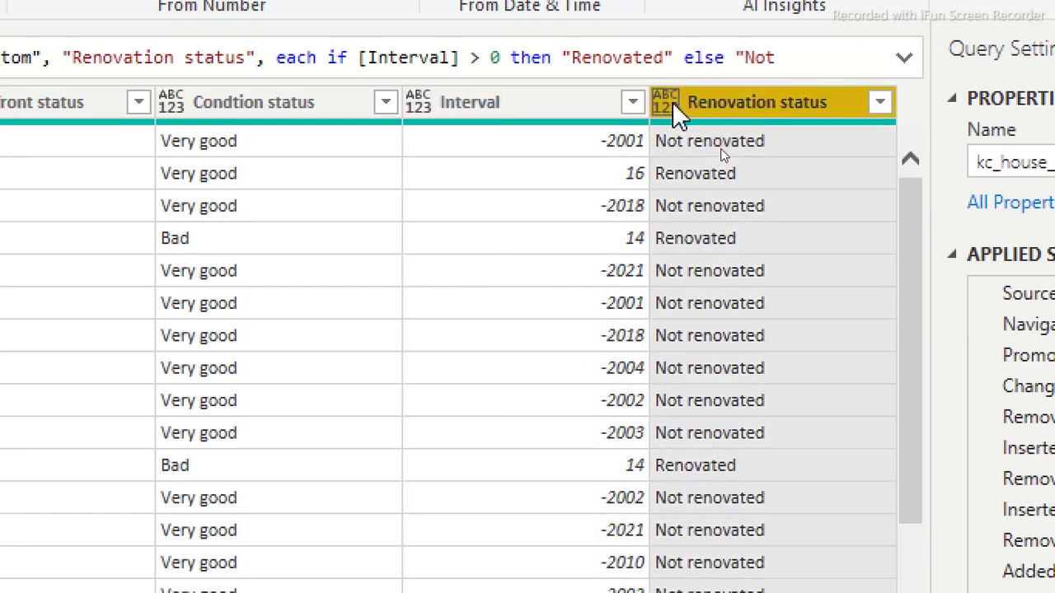
click(664, 102)
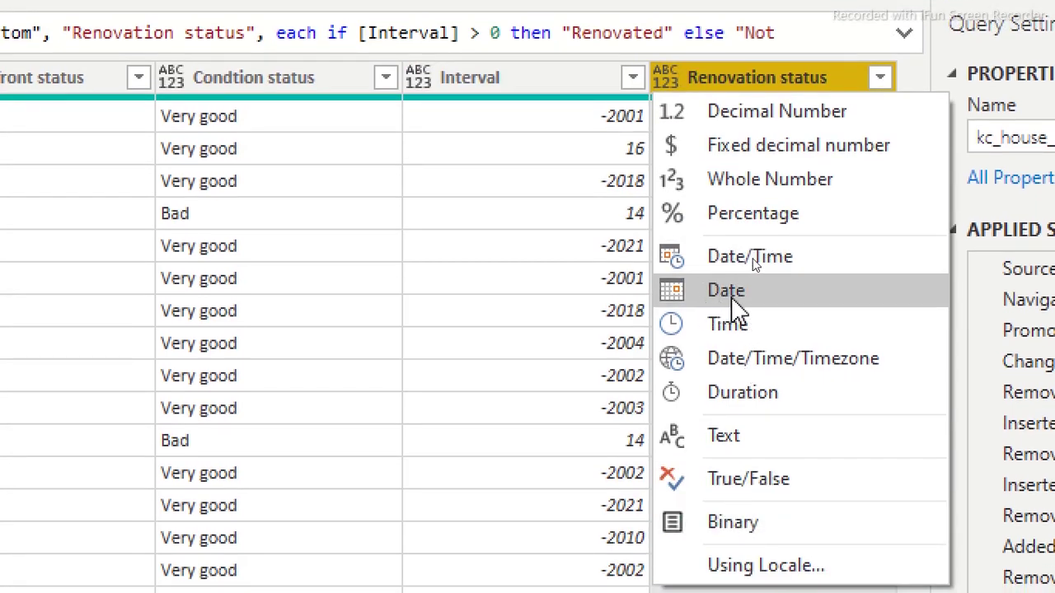
click(725, 438)
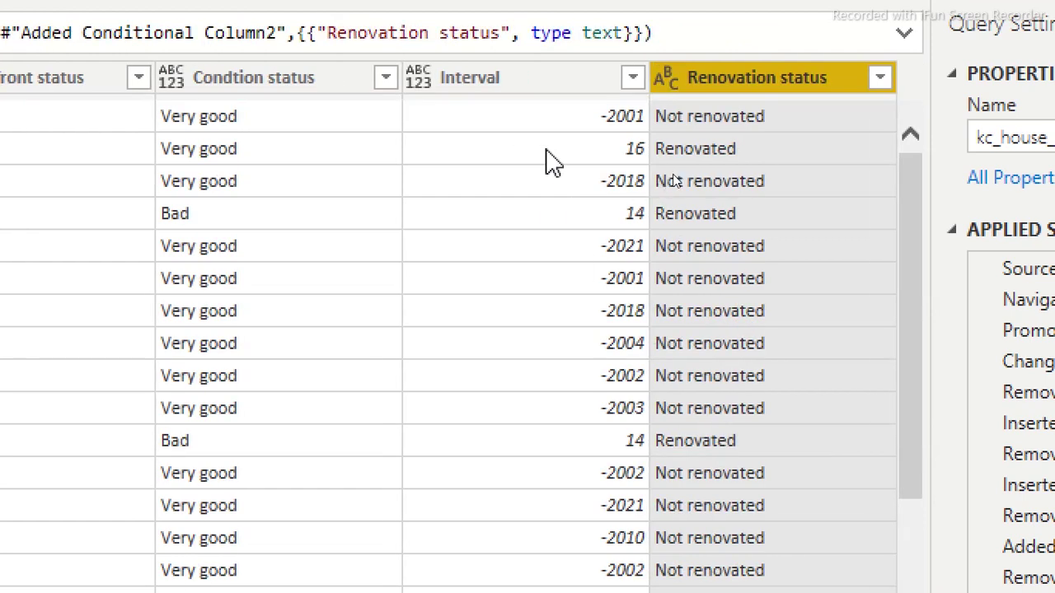
click(426, 89)
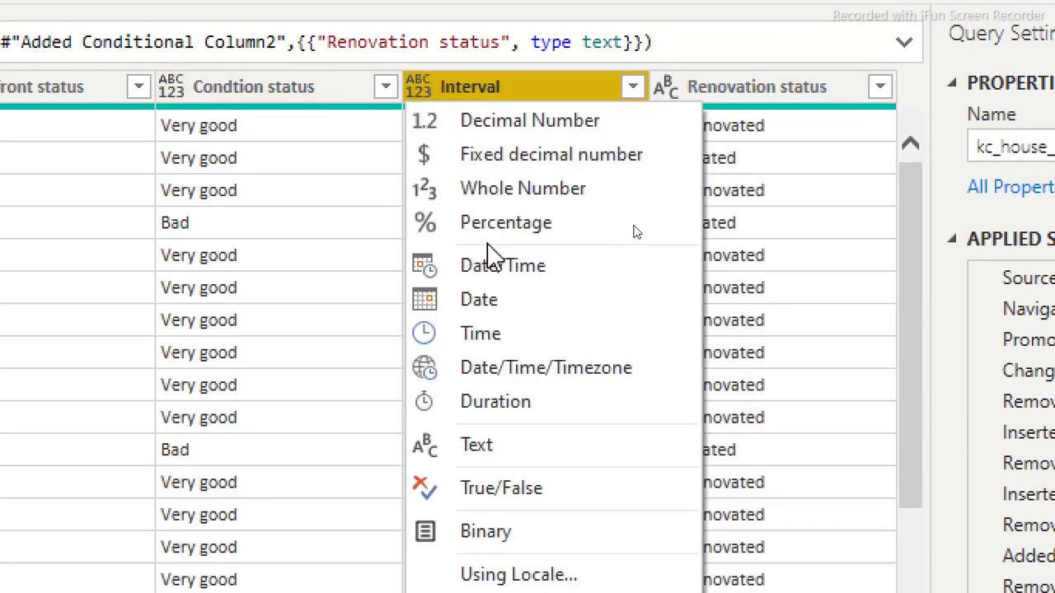
click(552, 188)
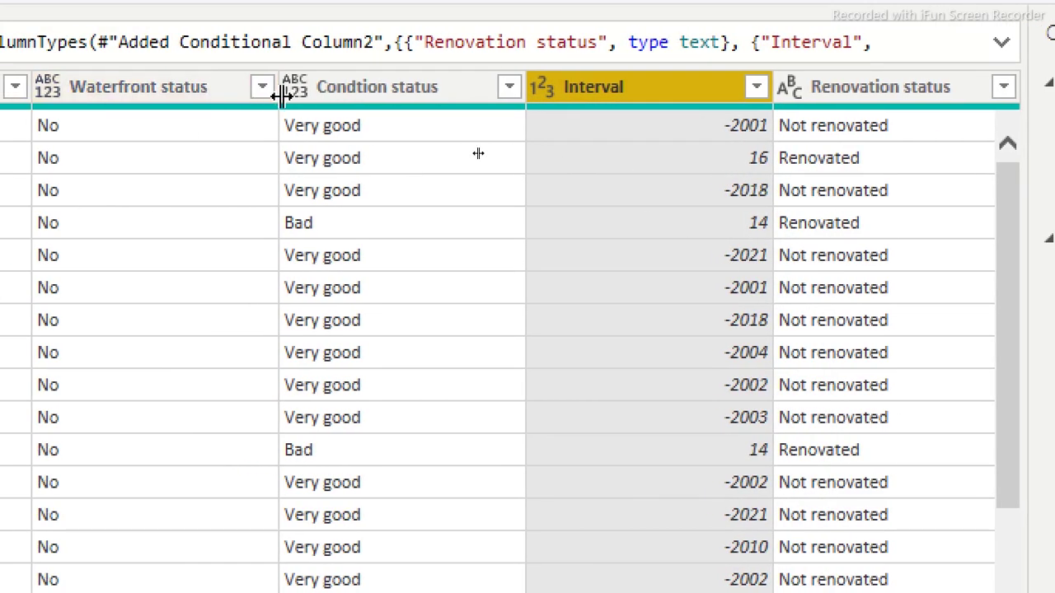
- Set the data type of the Condtion status and Waterfront status columns to Text
click(294, 89)
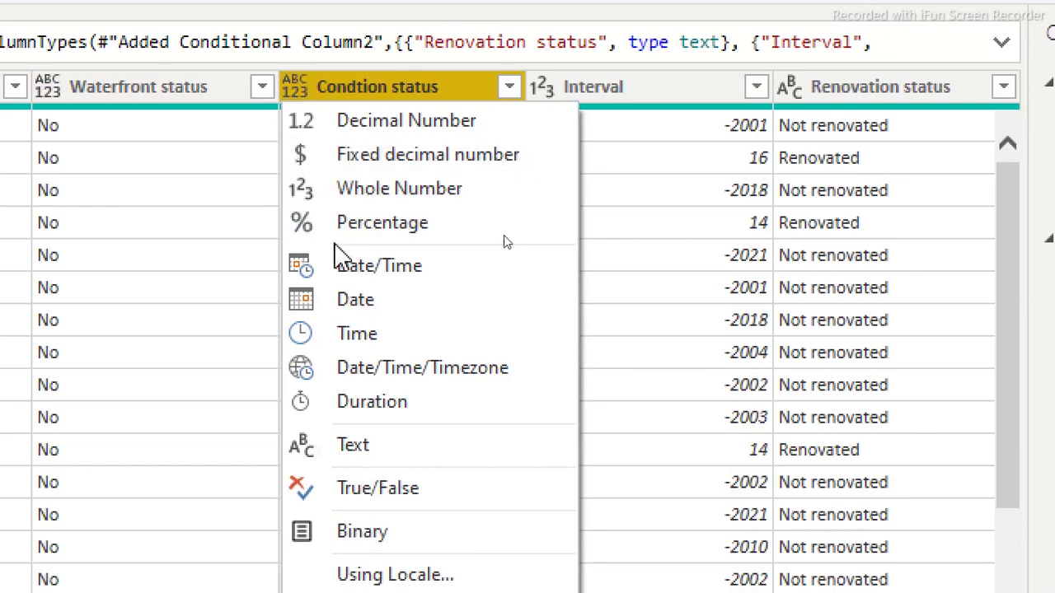
click(344, 449)
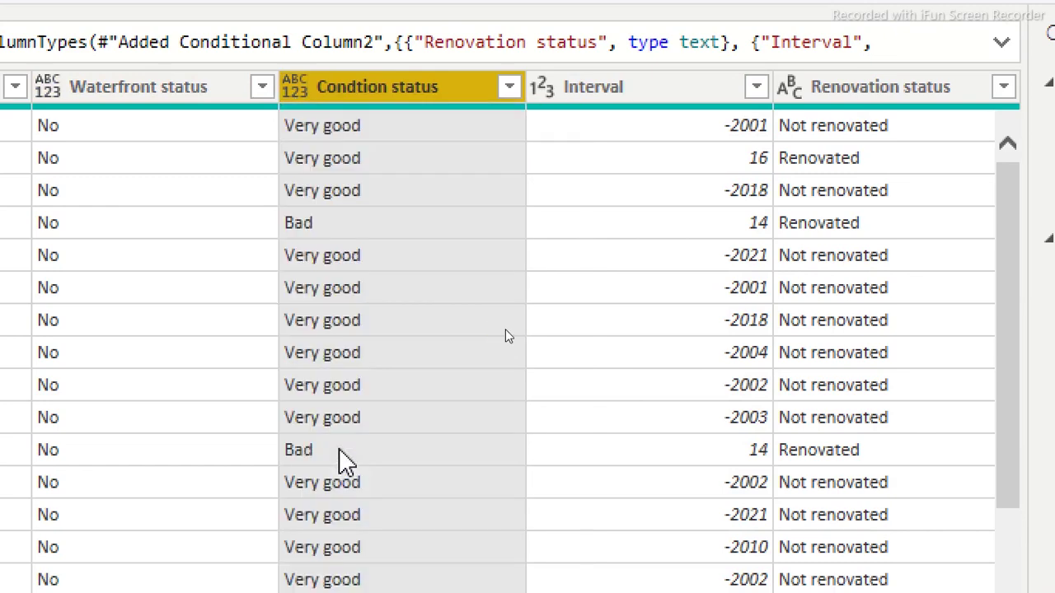
click(407, 92)
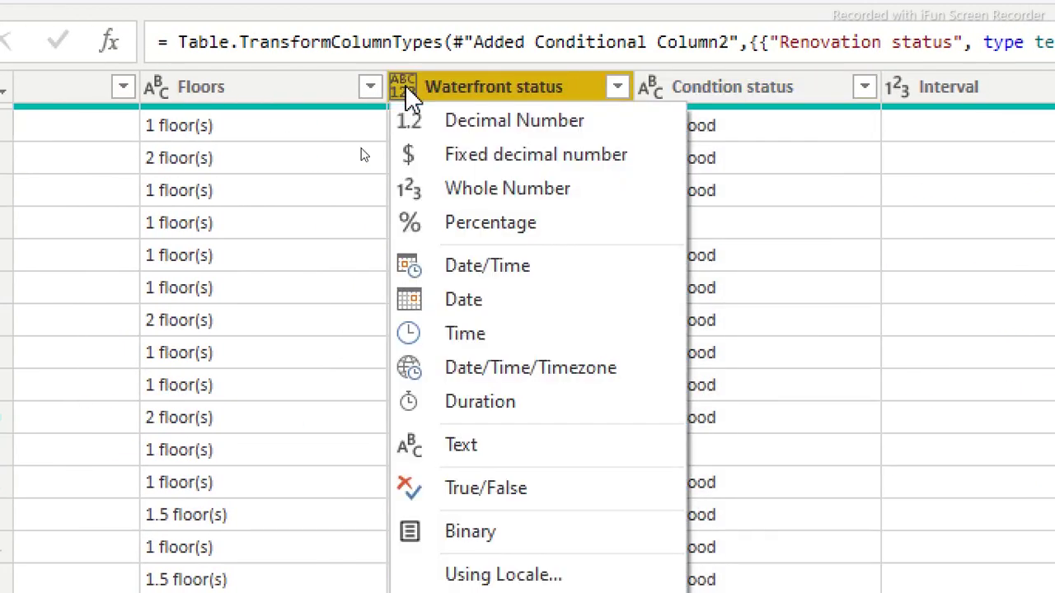
click(453, 449)
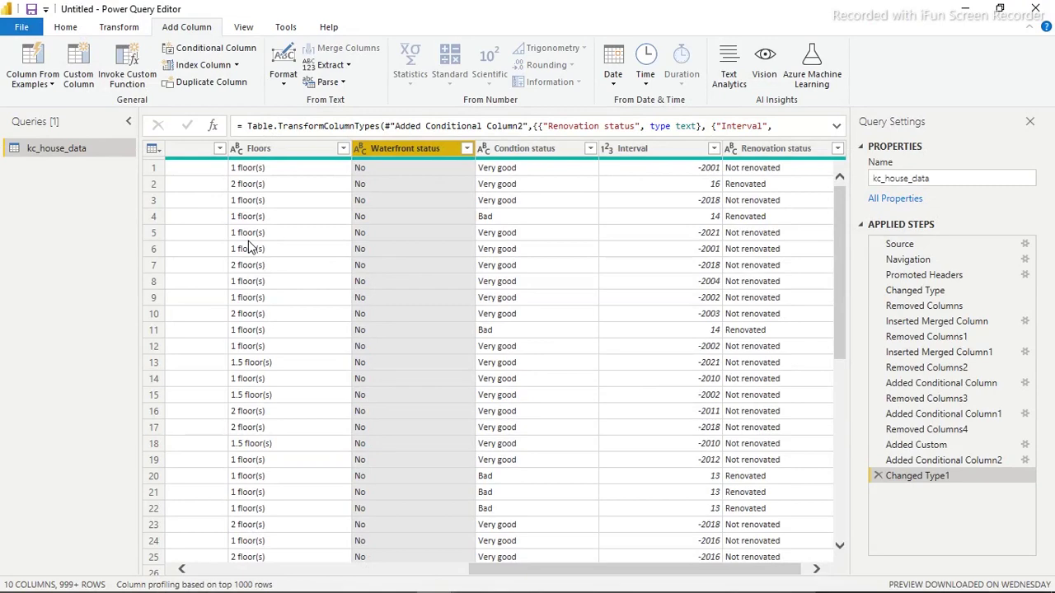
- Review the query's columns, then switch to the Housing dashboard Power Query Editor and examine its dimension queries and FactTable
drag(680, 579, 253, 577)
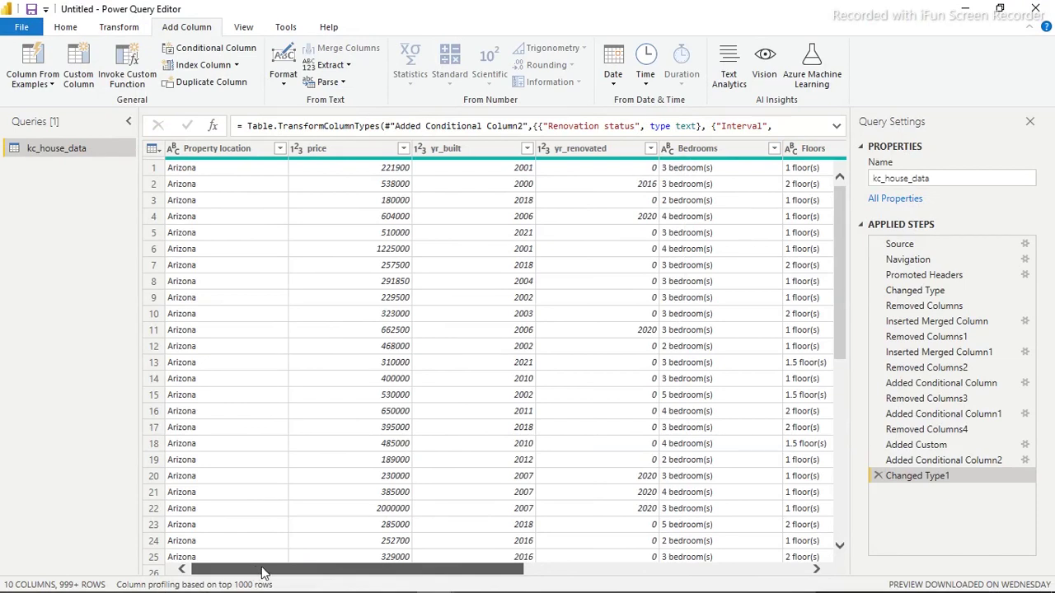
drag(276, 570, 414, 552)
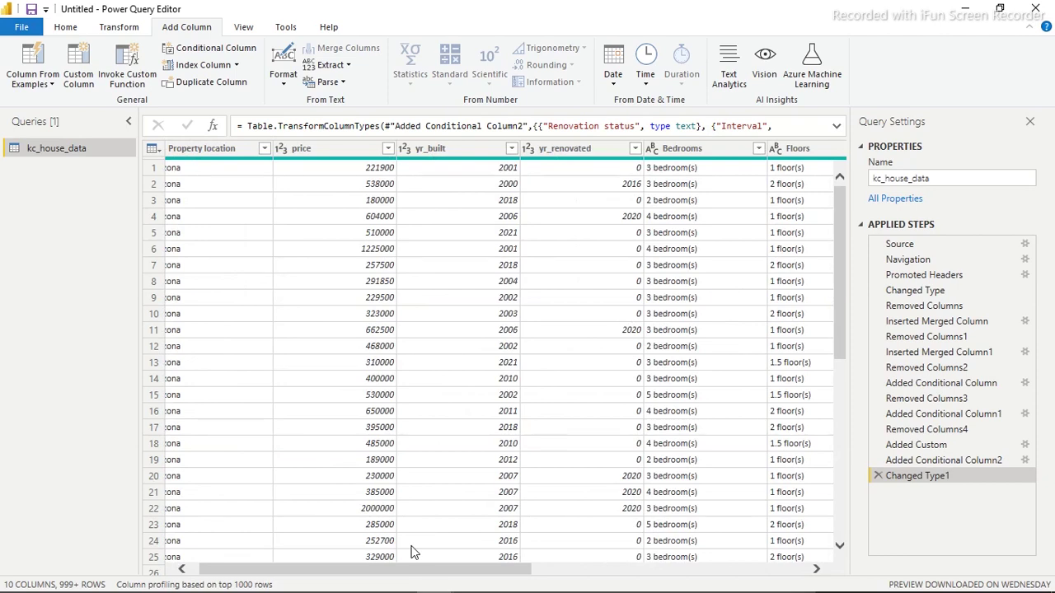
mouse_move(434, 578)
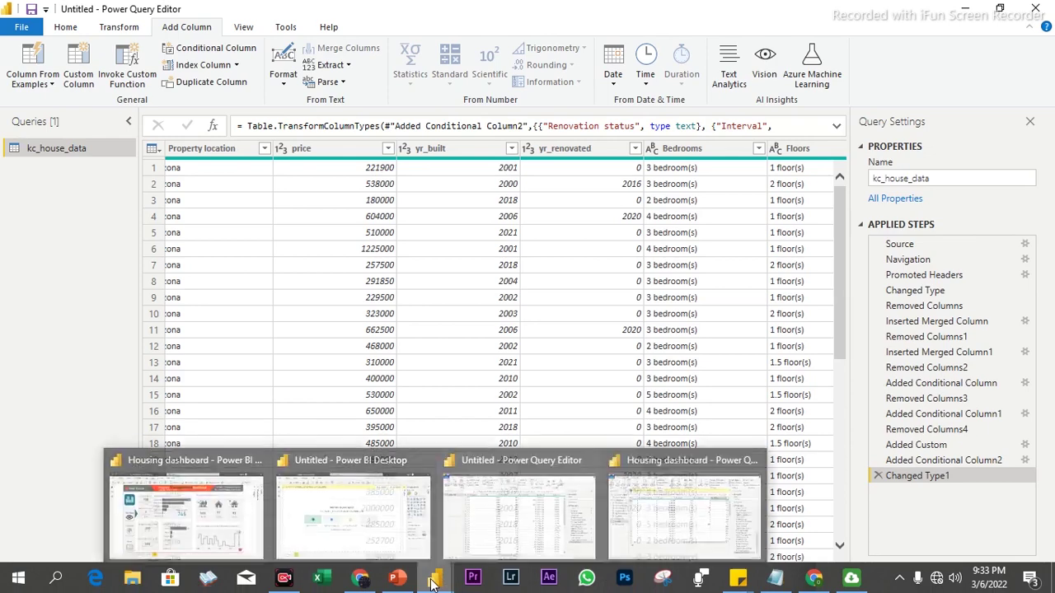
click(630, 492)
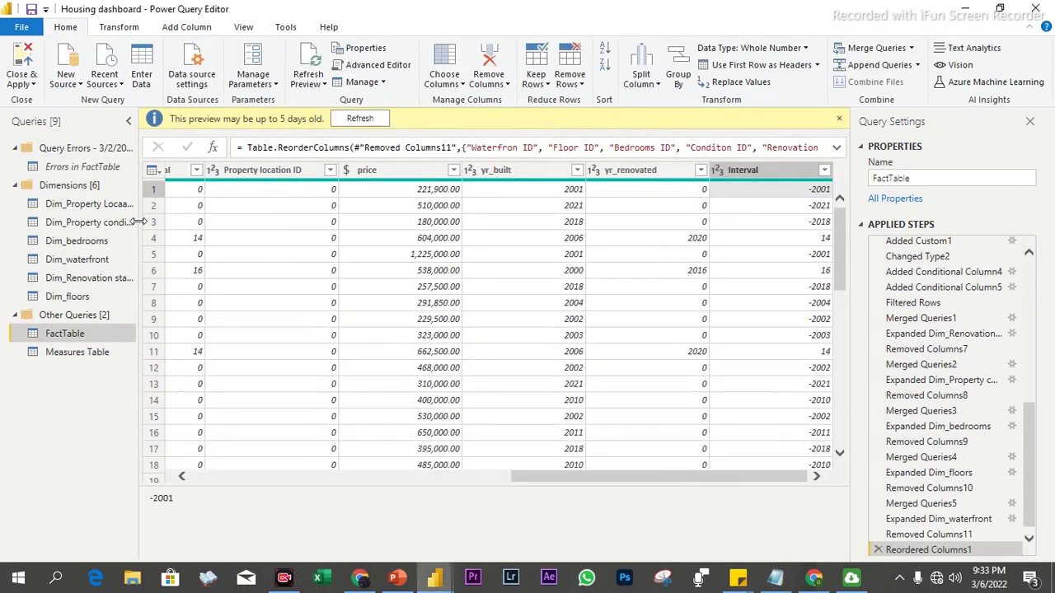
click(58, 204)
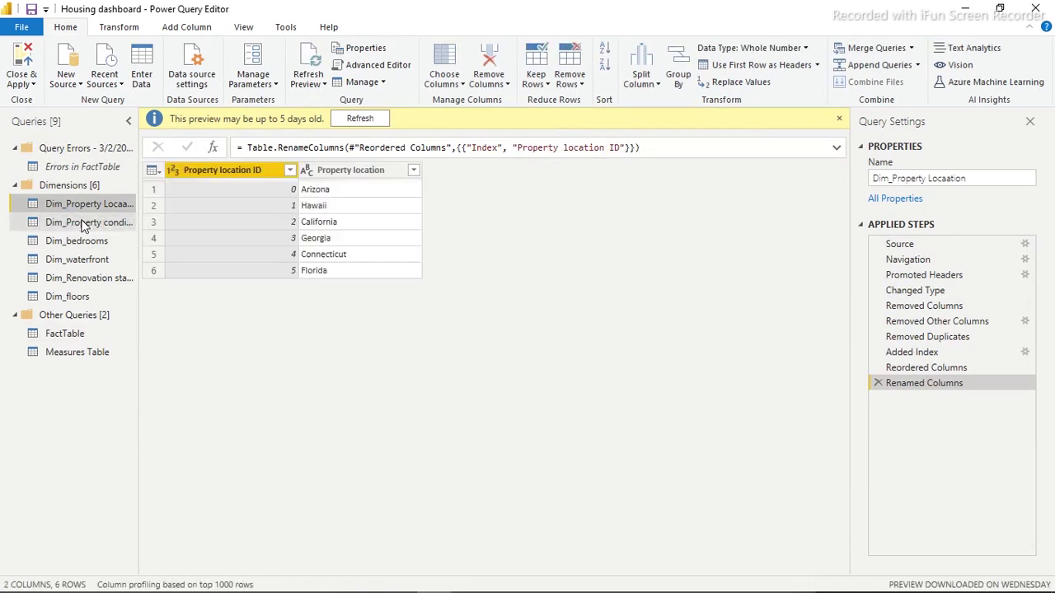
click(81, 223)
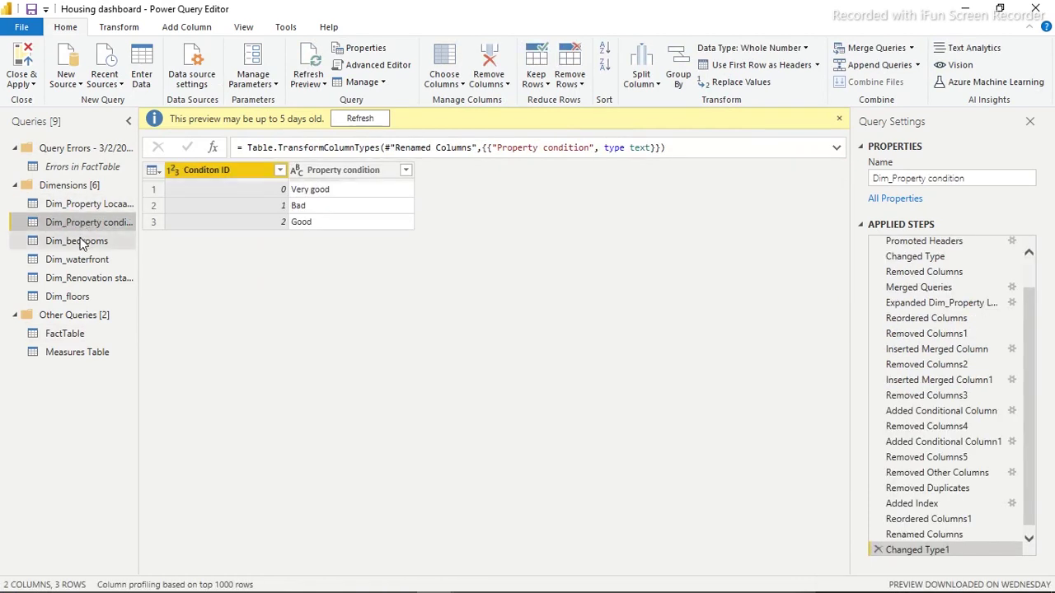
click(80, 240)
click(82, 259)
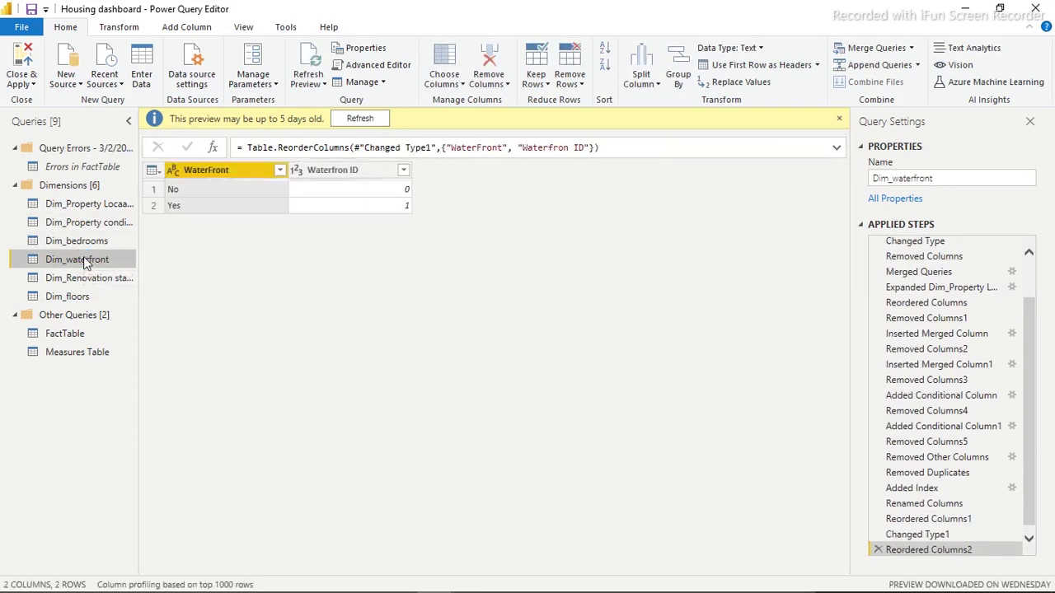
click(87, 279)
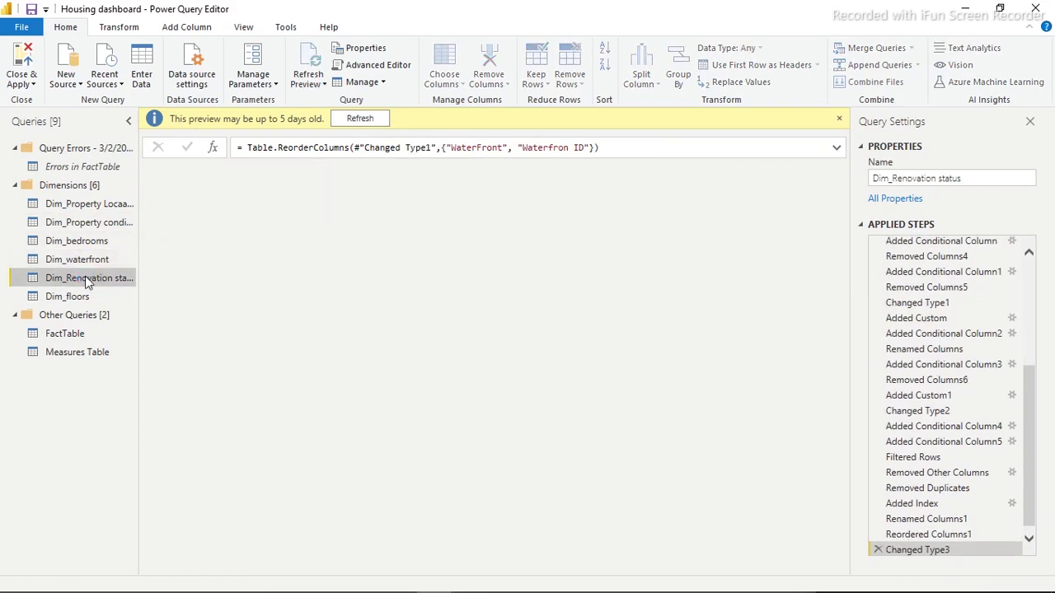
click(17, 184)
click(14, 185)
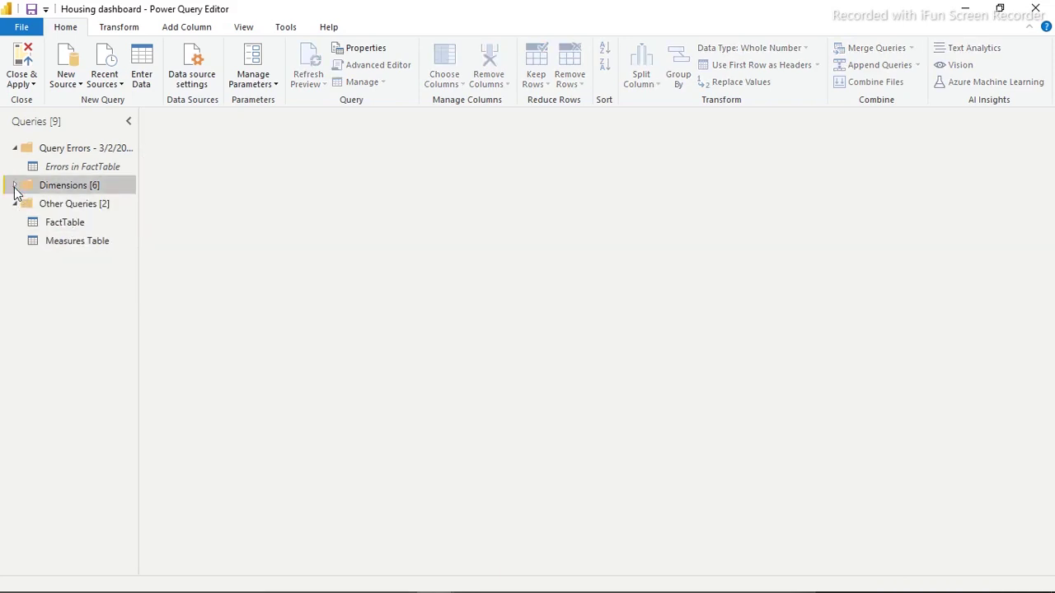
click(64, 228)
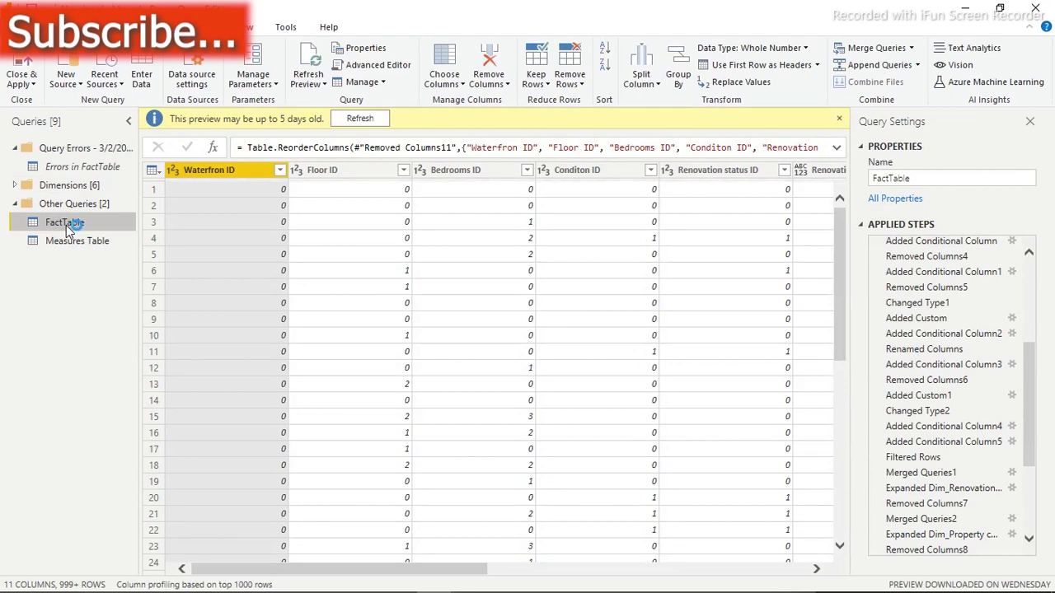
- Switch back to the Untitled Power Query Editor and rename the kc_house_data query as FactTable
mouse_move(494, 587)
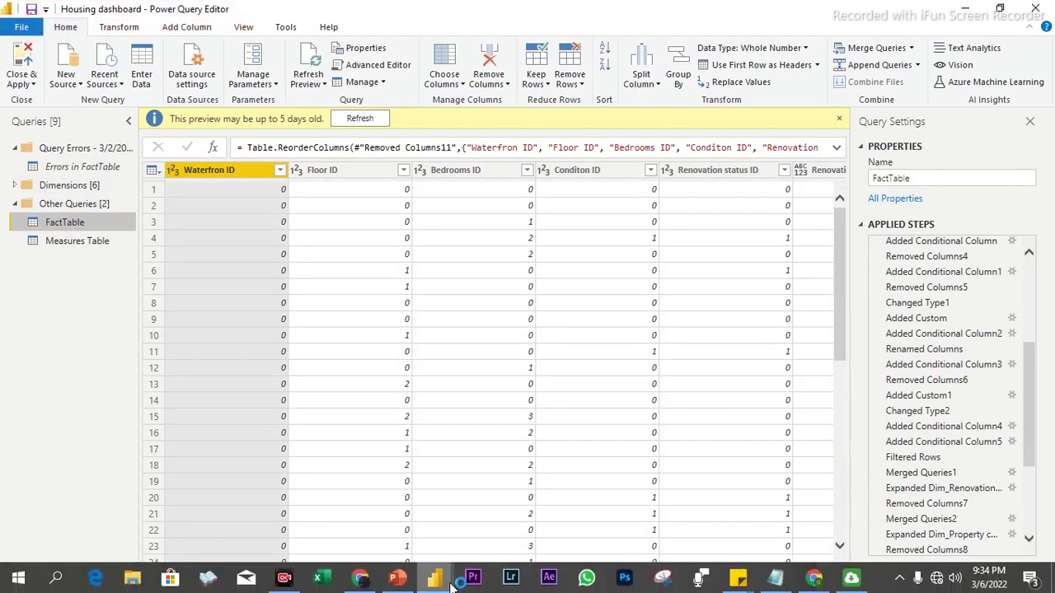
mouse_move(453, 583)
click(518, 529)
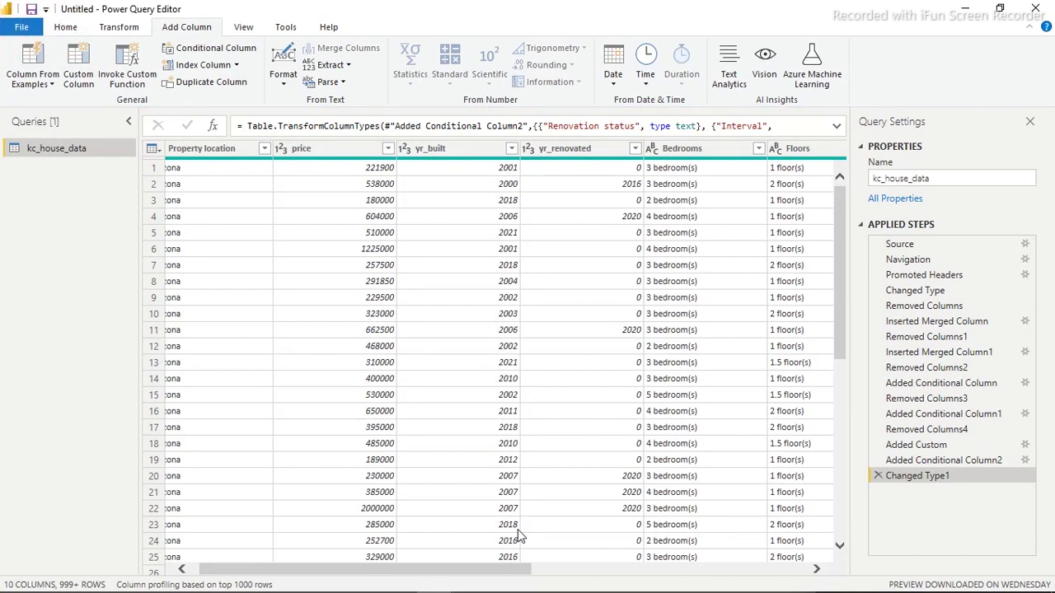
double_click(966, 178)
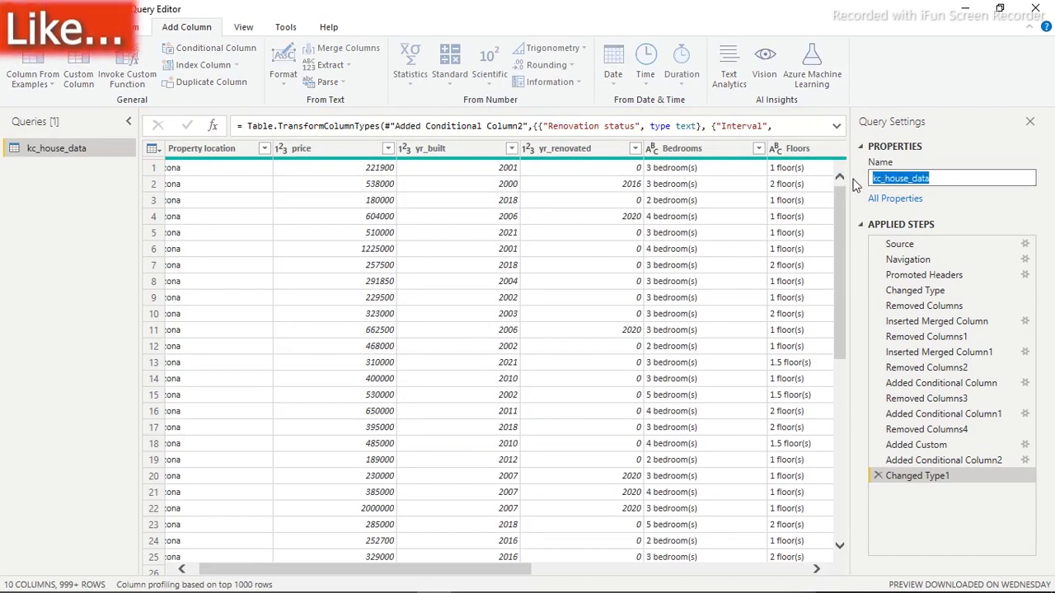
text(FactTable)
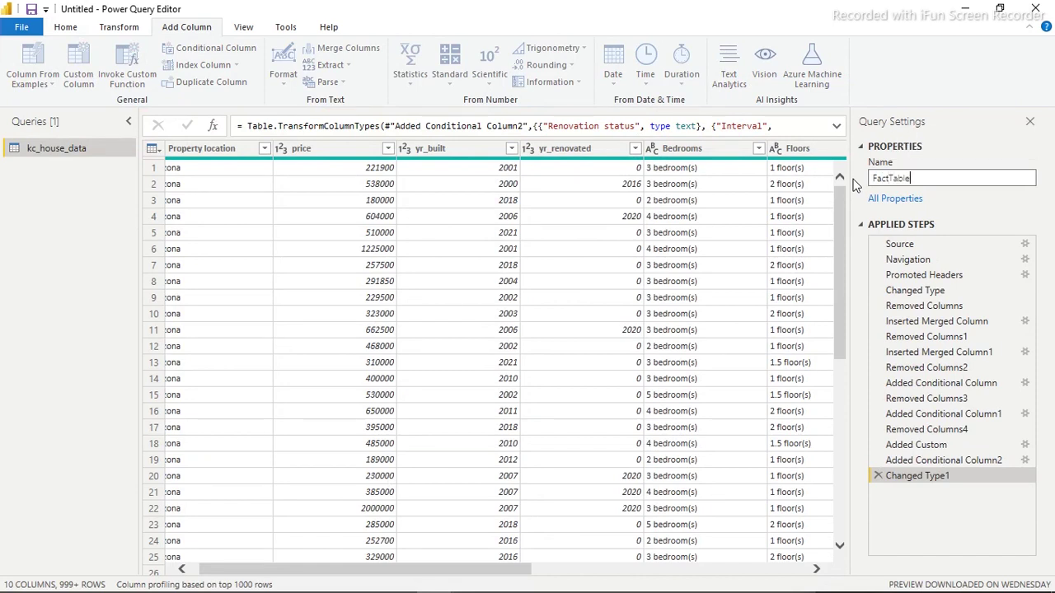
key(Return)
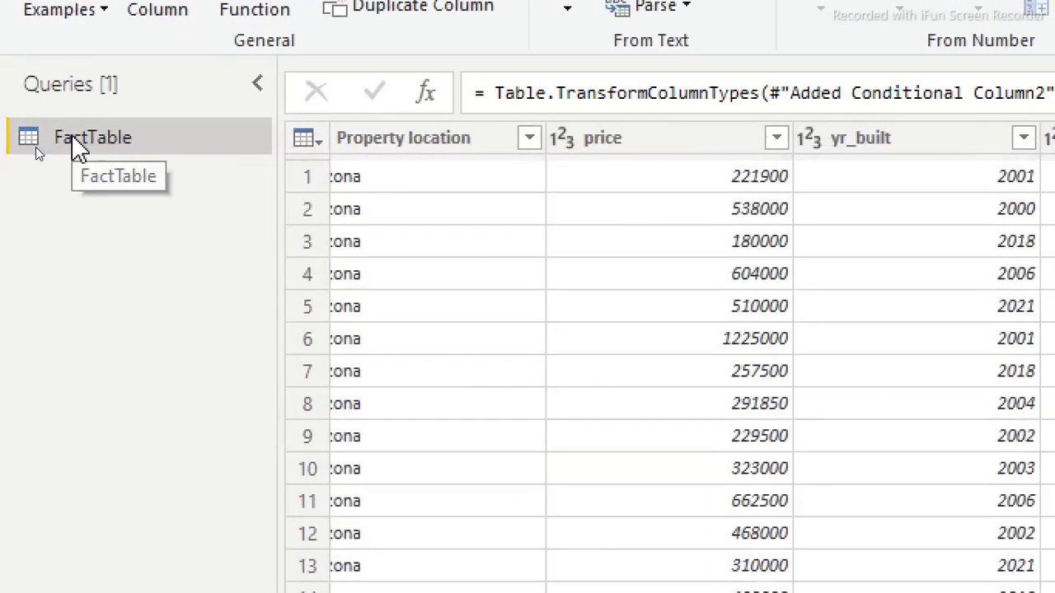
- Duplicate the FactTable query
click(38, 153)
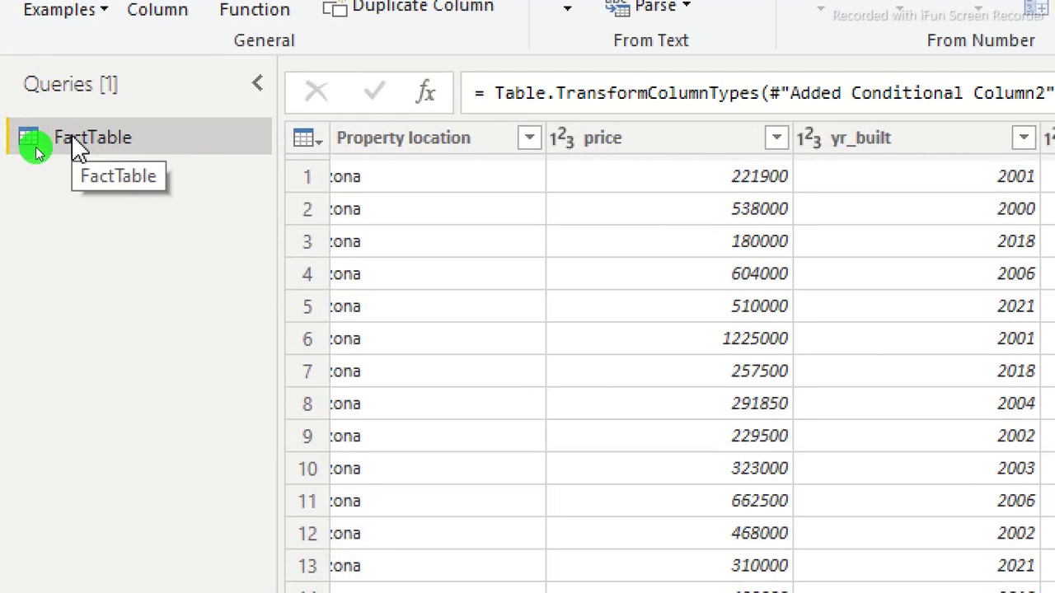
right_click(74, 140)
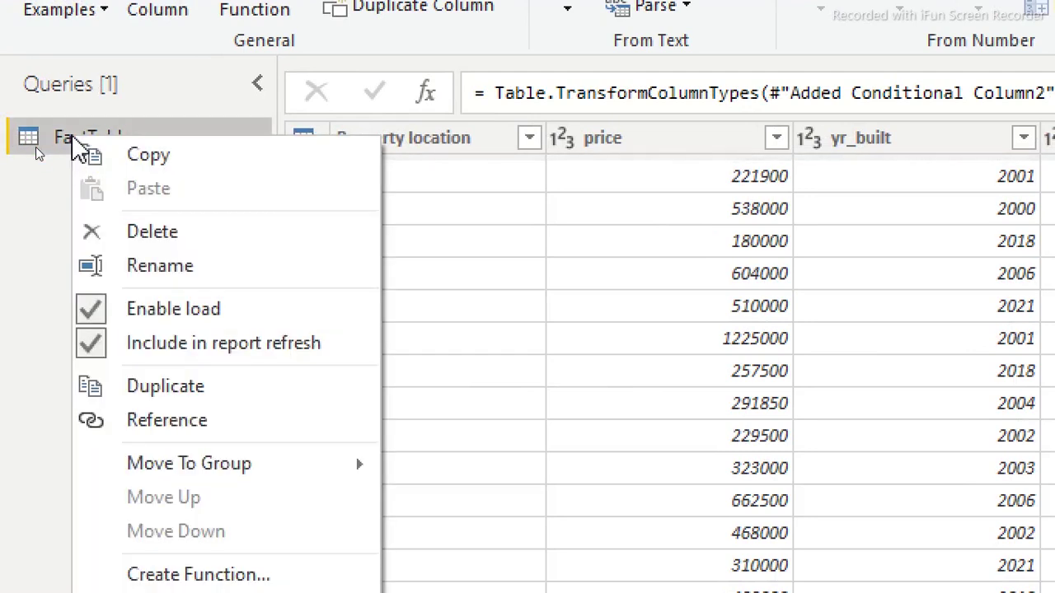
click(190, 394)
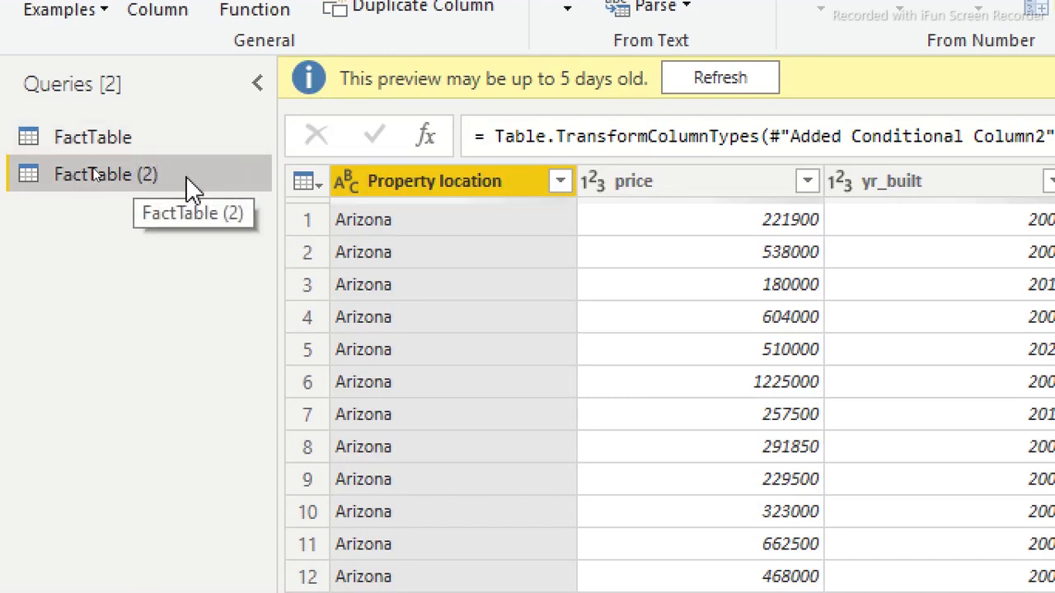
- Rename the duplicated query as Dim_Location
double_click(87, 173)
text(Dim)
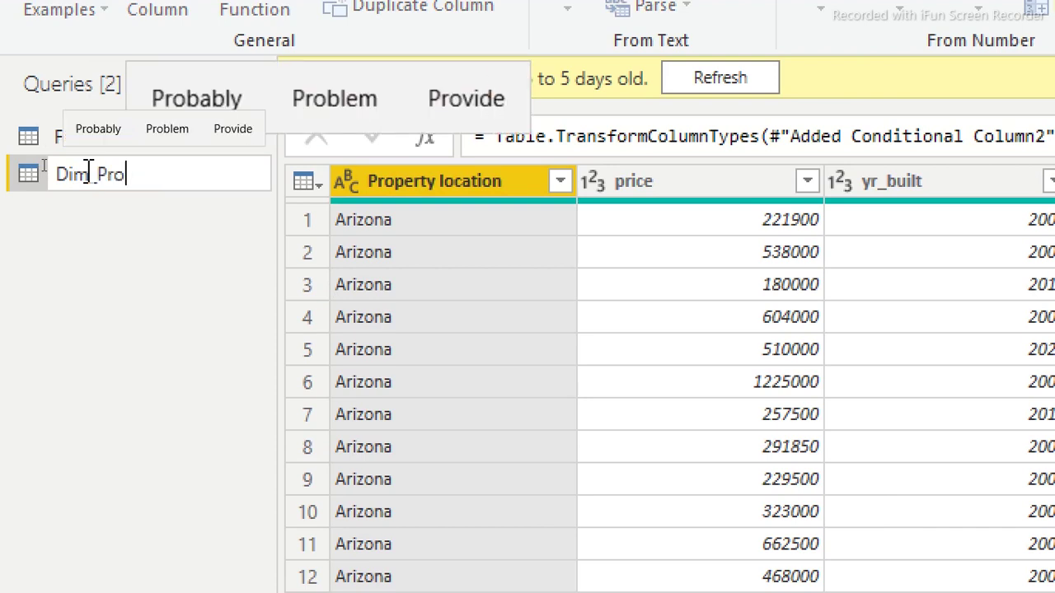
text( Pro)
key(BackSpace)
key(BackSpace)
key(BackSpace)
text(Locat)
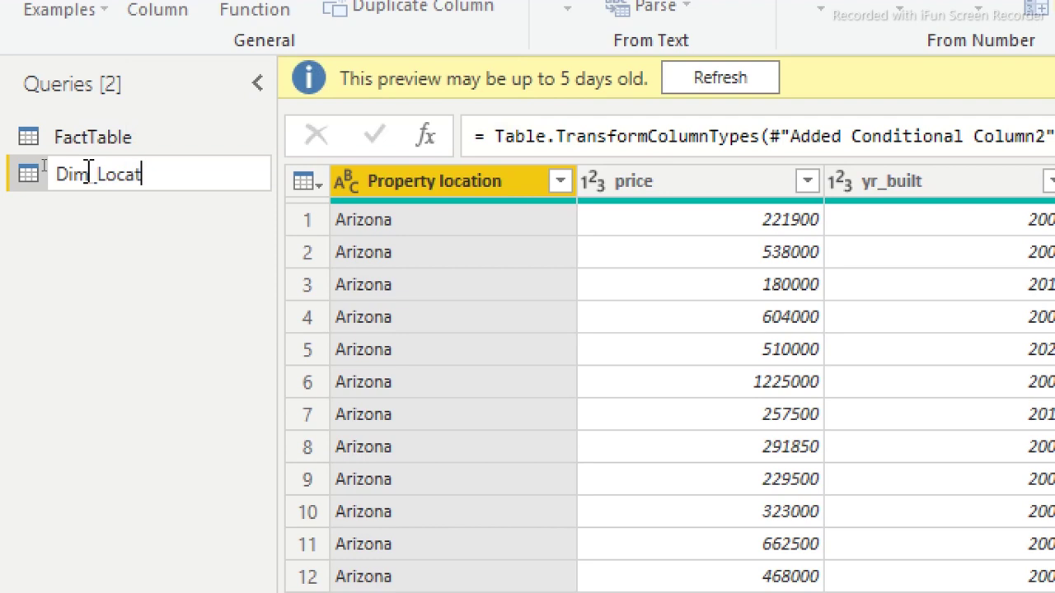
text(io;n)
key(Return)
- Remove all columns except Property location from Dim_Location and remove the duplicate locations
click(83, 172)
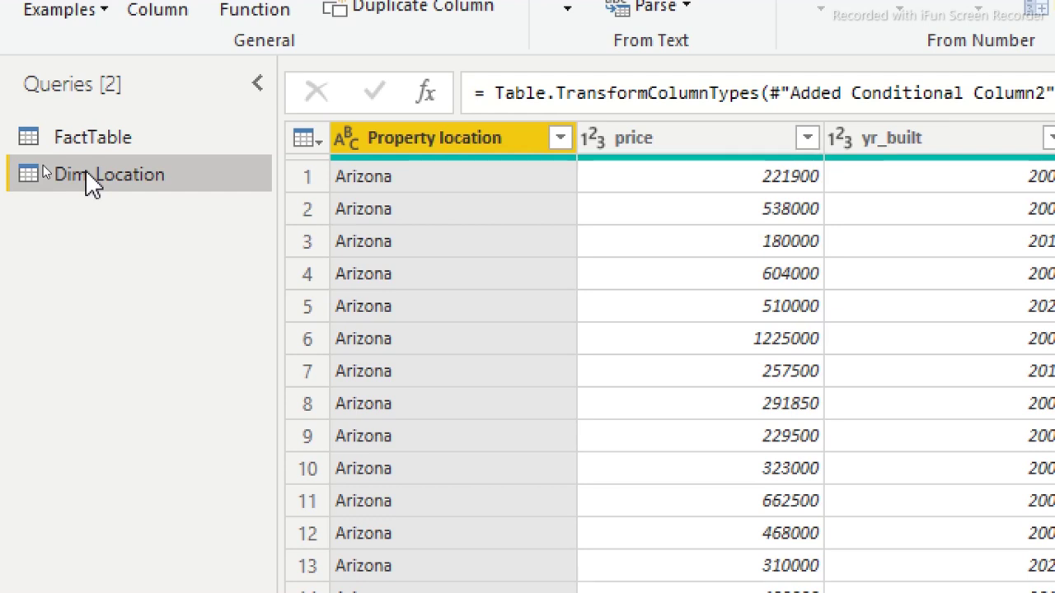
right_click(470, 154)
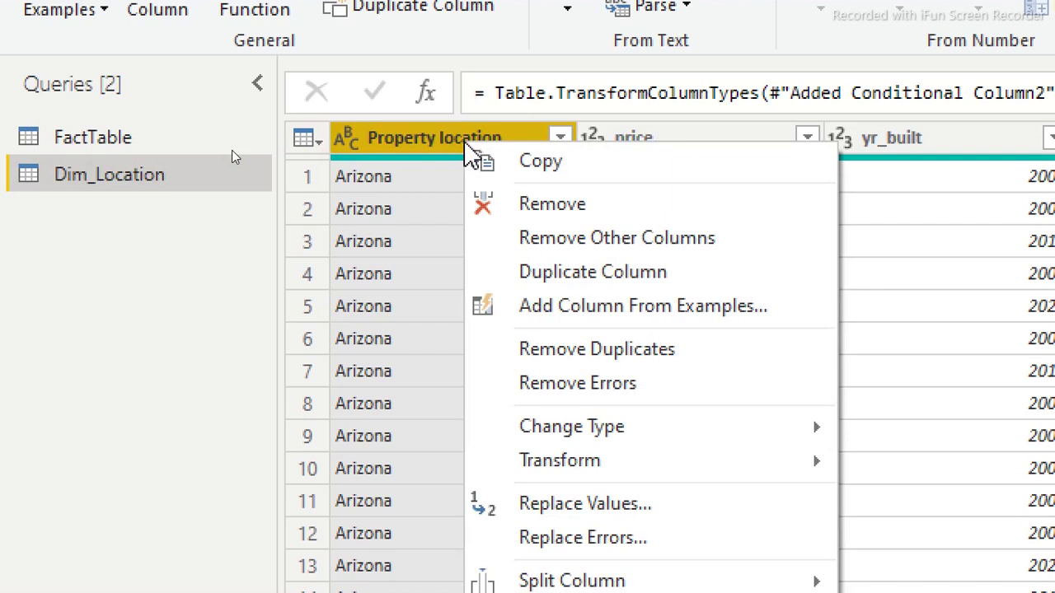
click(401, 143)
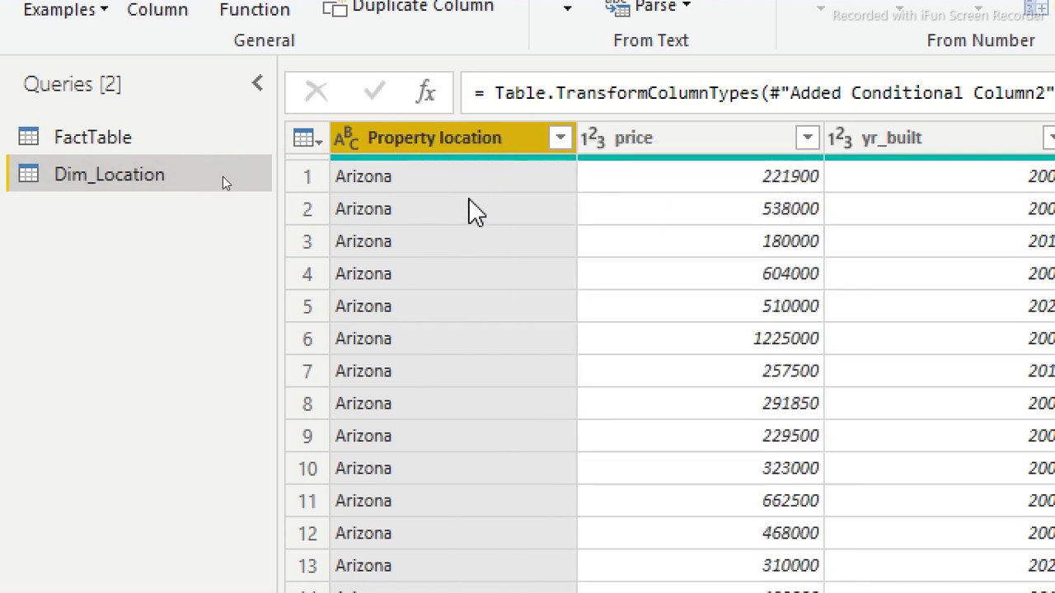
right_click(452, 139)
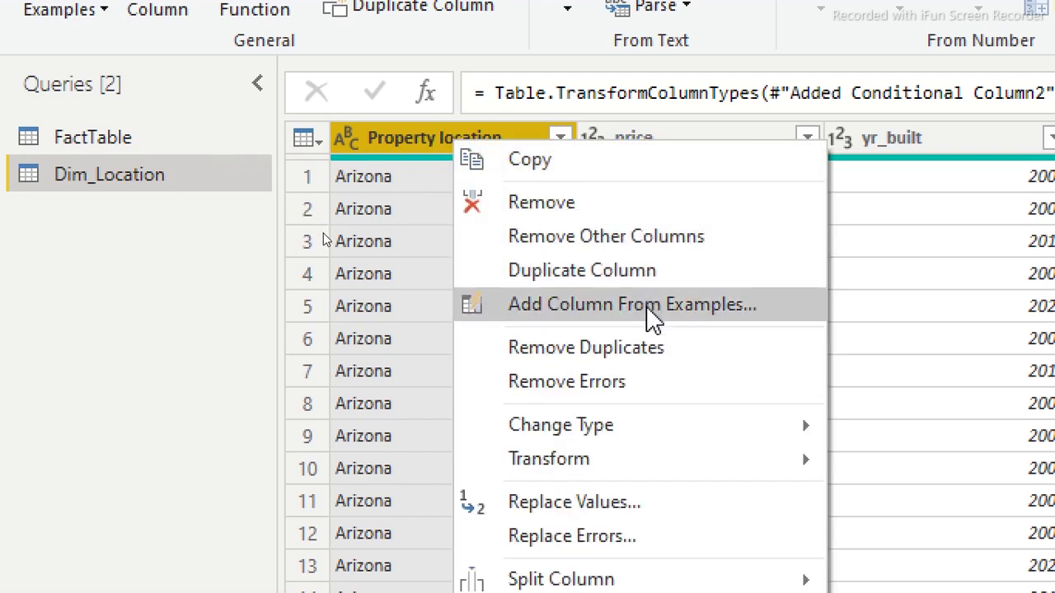
click(659, 239)
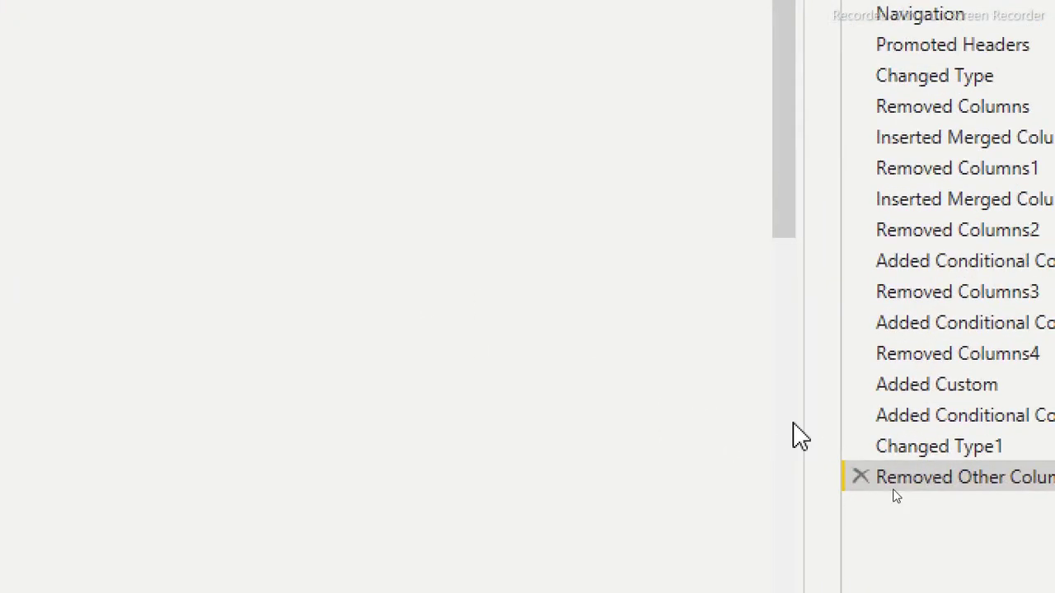
click(948, 458)
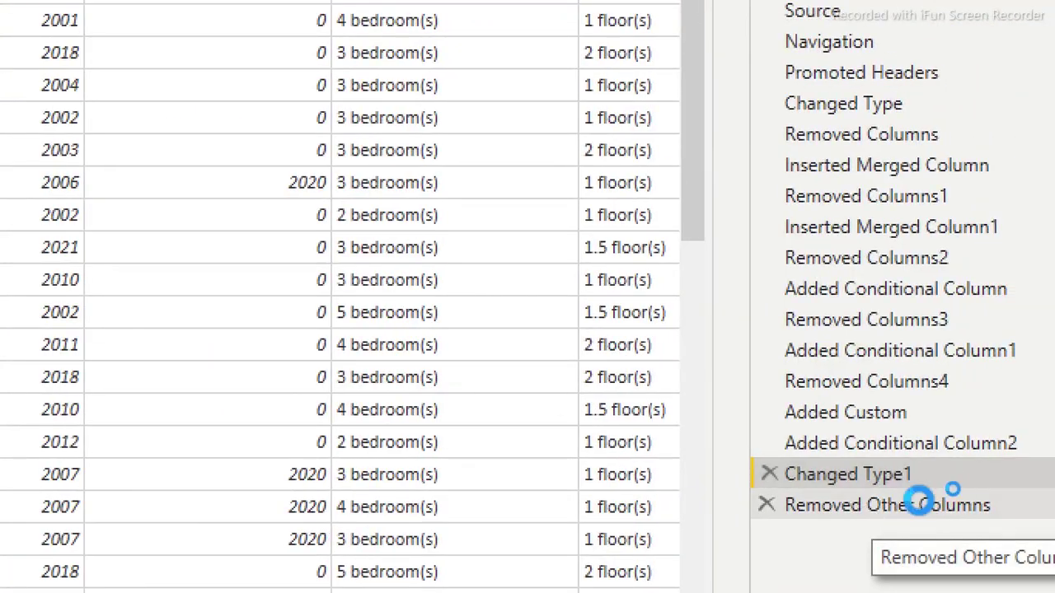
click(918, 502)
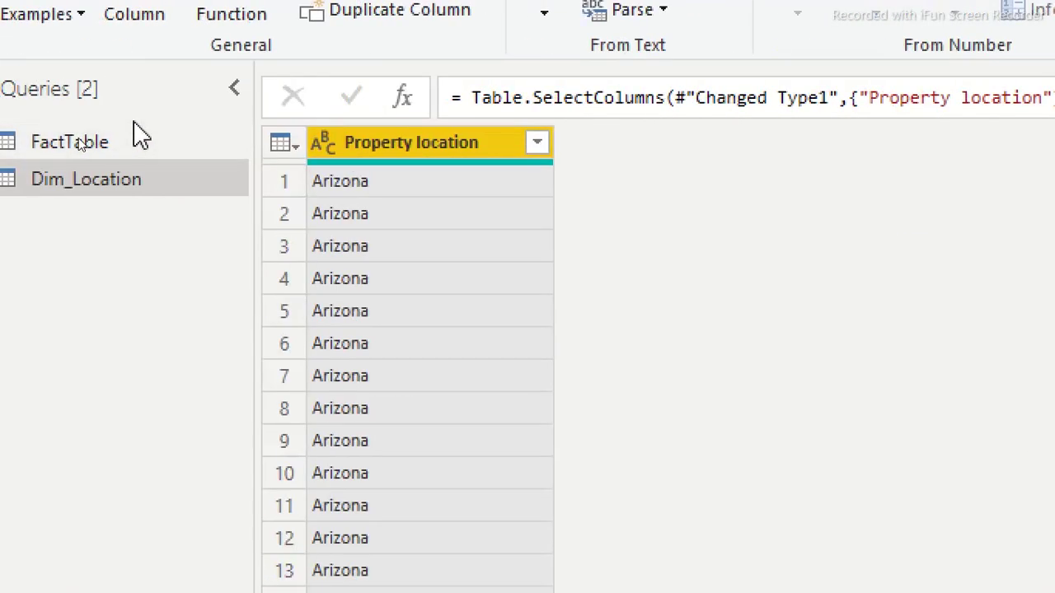
right_click(444, 142)
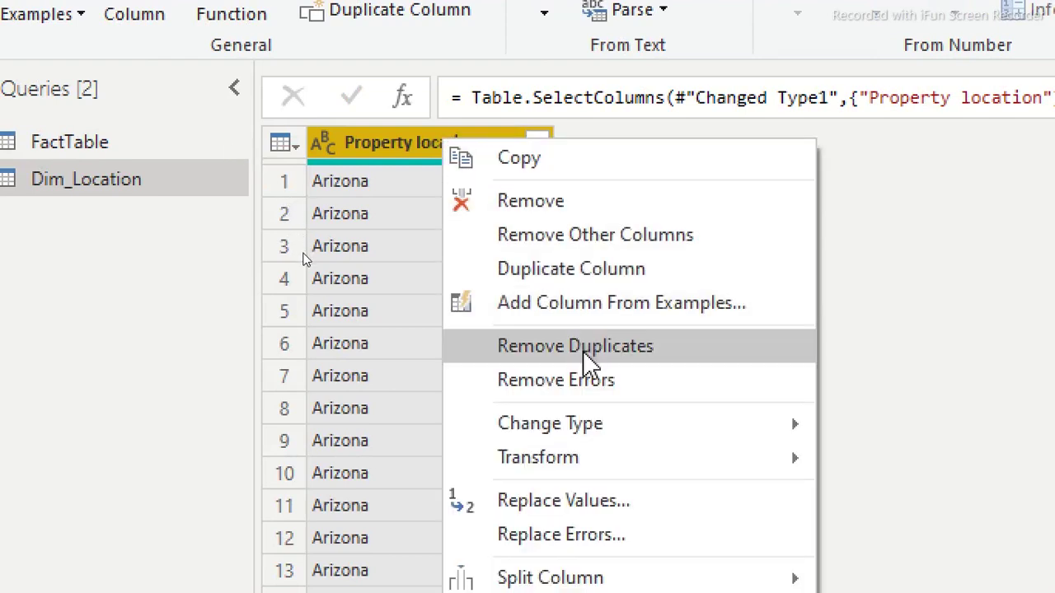
click(558, 348)
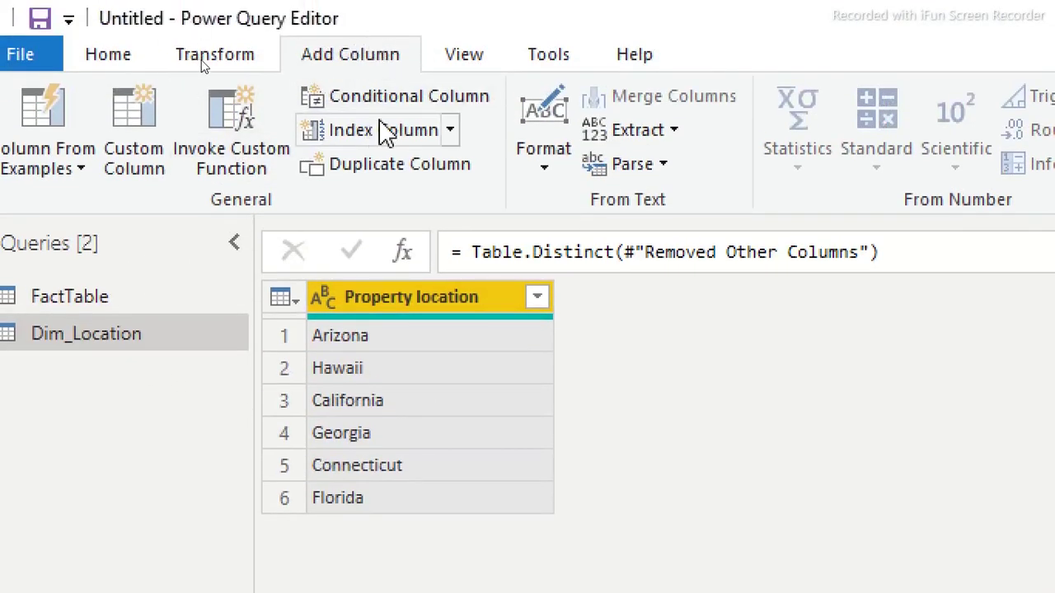
- Add an index column starting from 0 to Dim_Location, named Location ID and placed before Property location
click(449, 132)
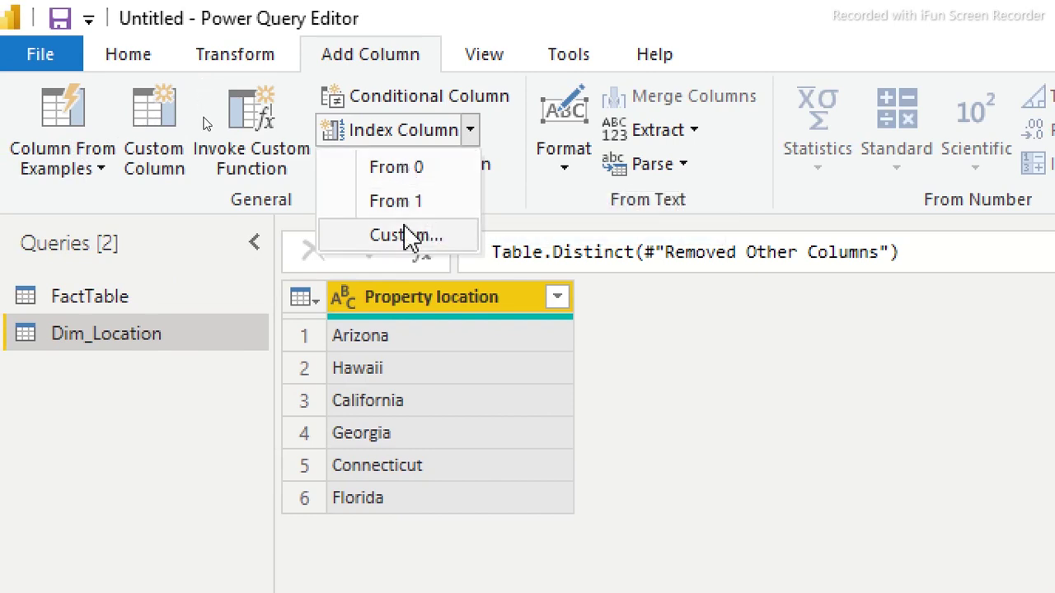
click(416, 173)
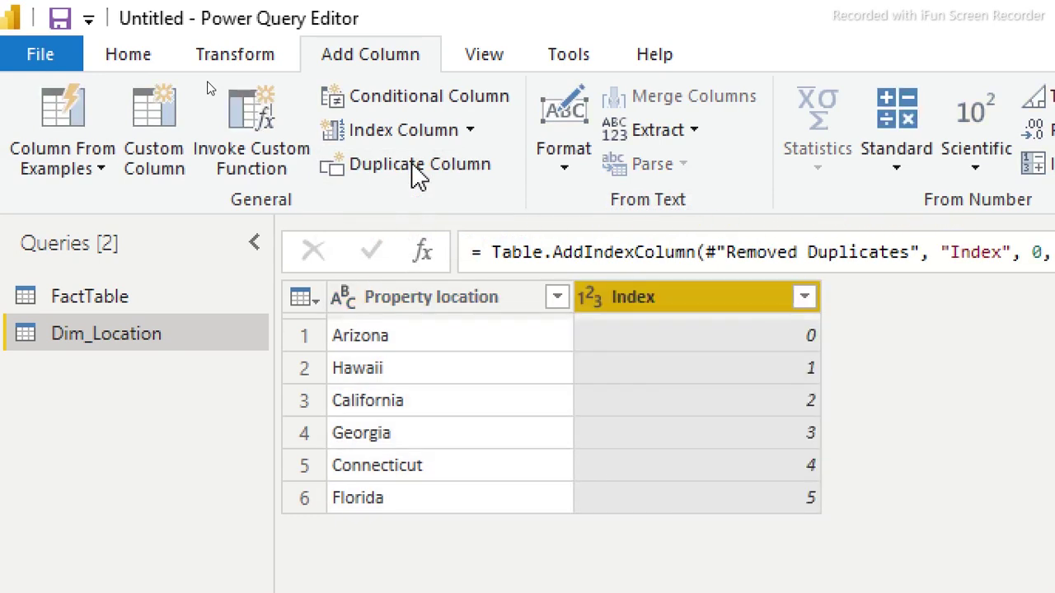
double_click(686, 302)
text(Location ID)
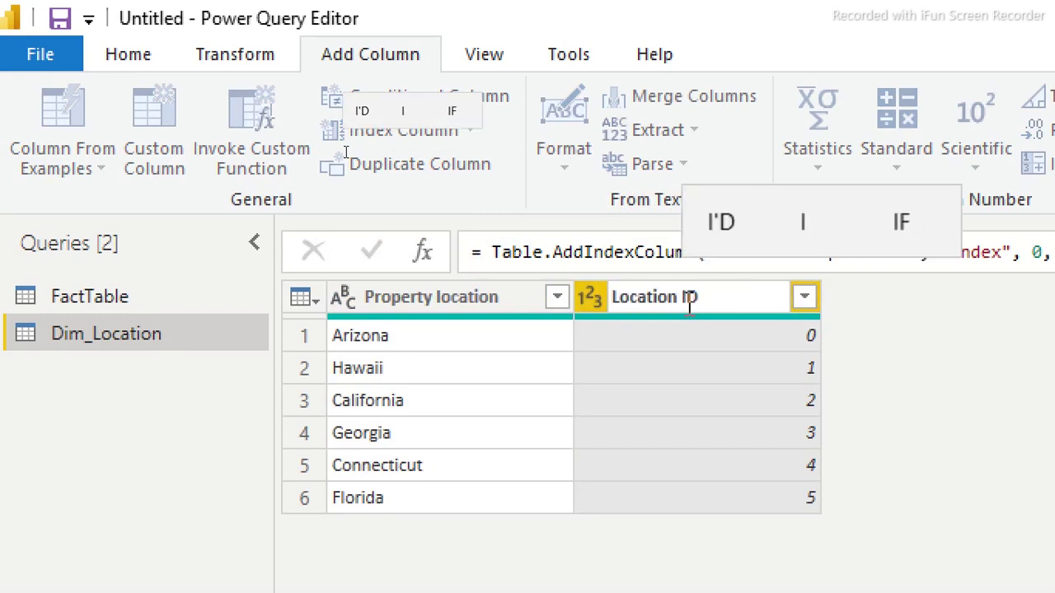
key(Return)
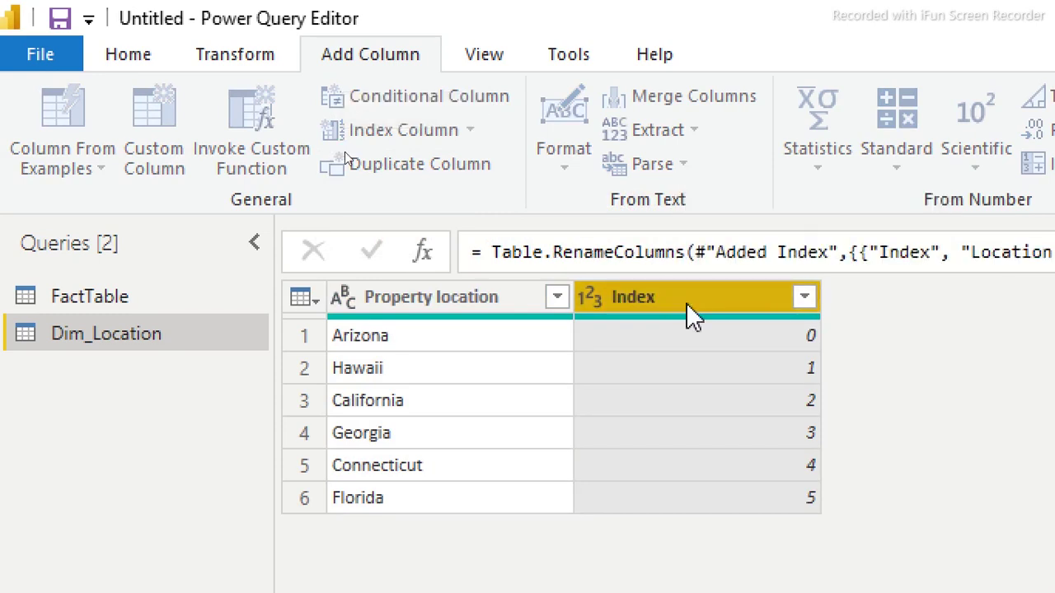
drag(768, 301, 509, 317)
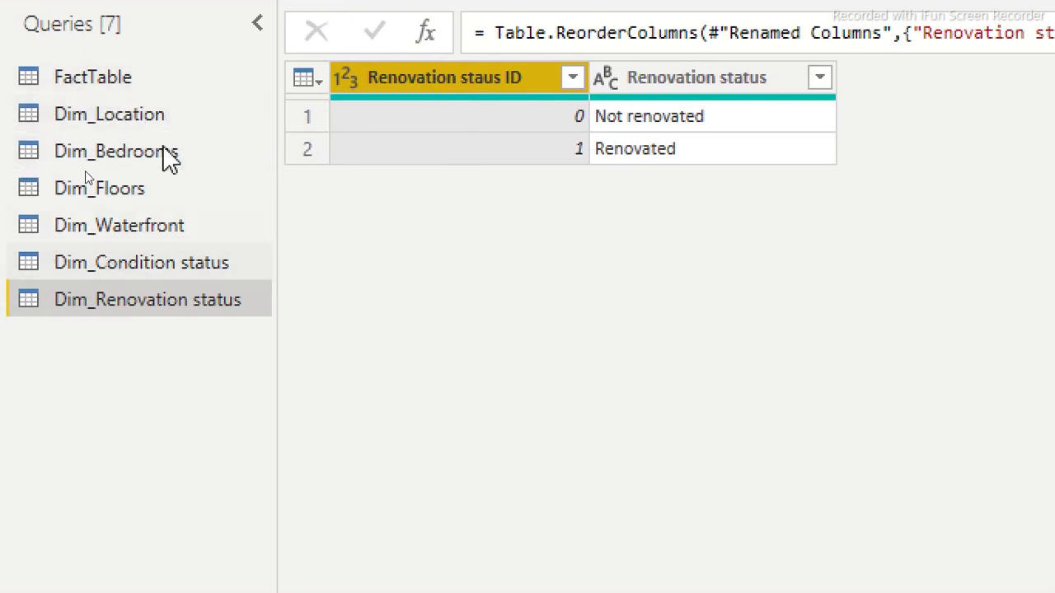
- Move the Dim_Renovation status query into a new group named Dimension
click(165, 302)
right_click(165, 302)
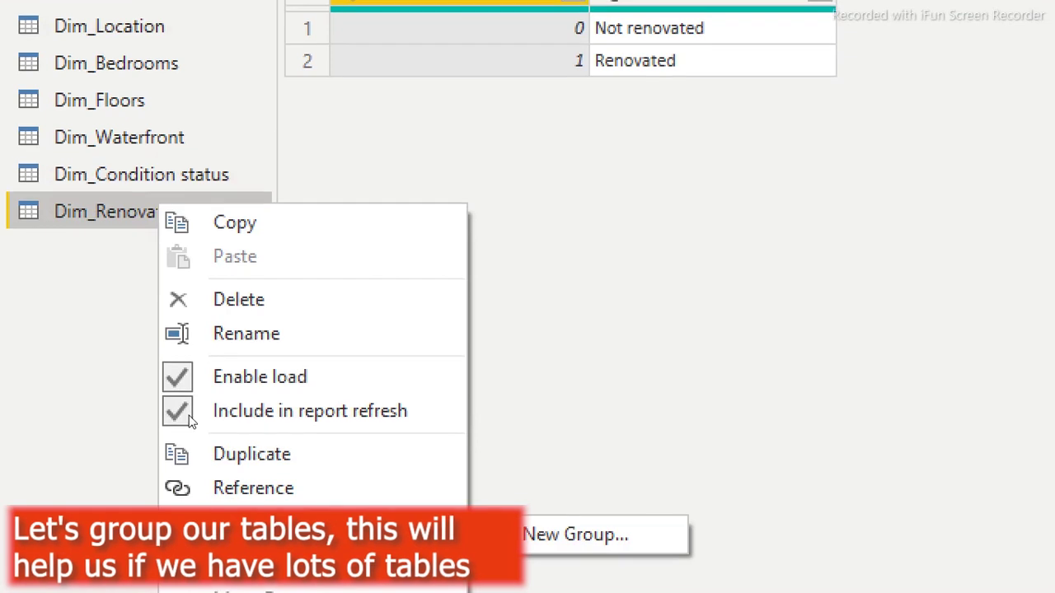
click(568, 528)
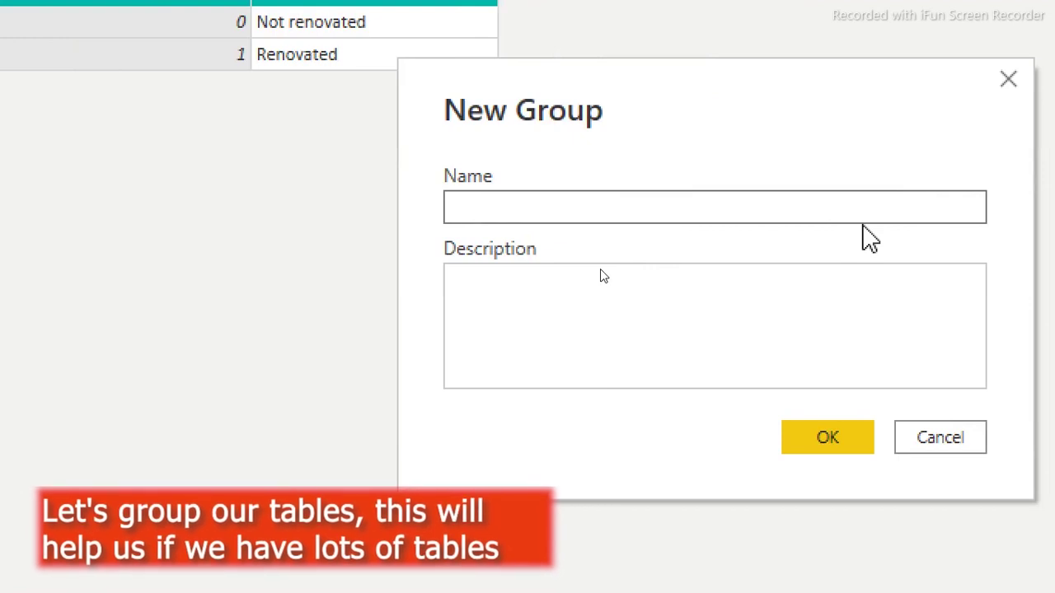
text(Dim)
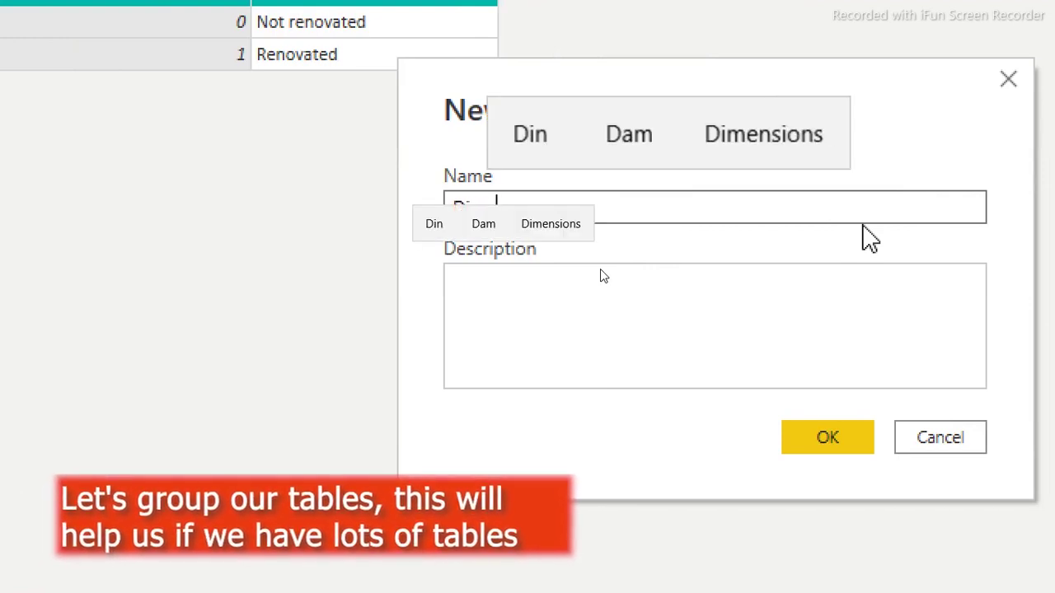
text(ensions)
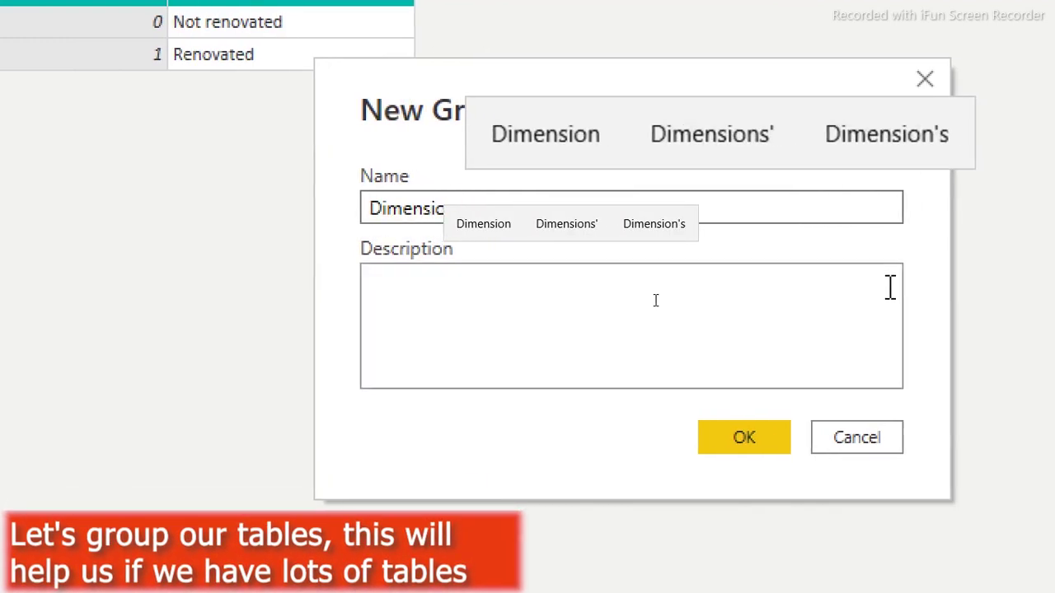
click(485, 225)
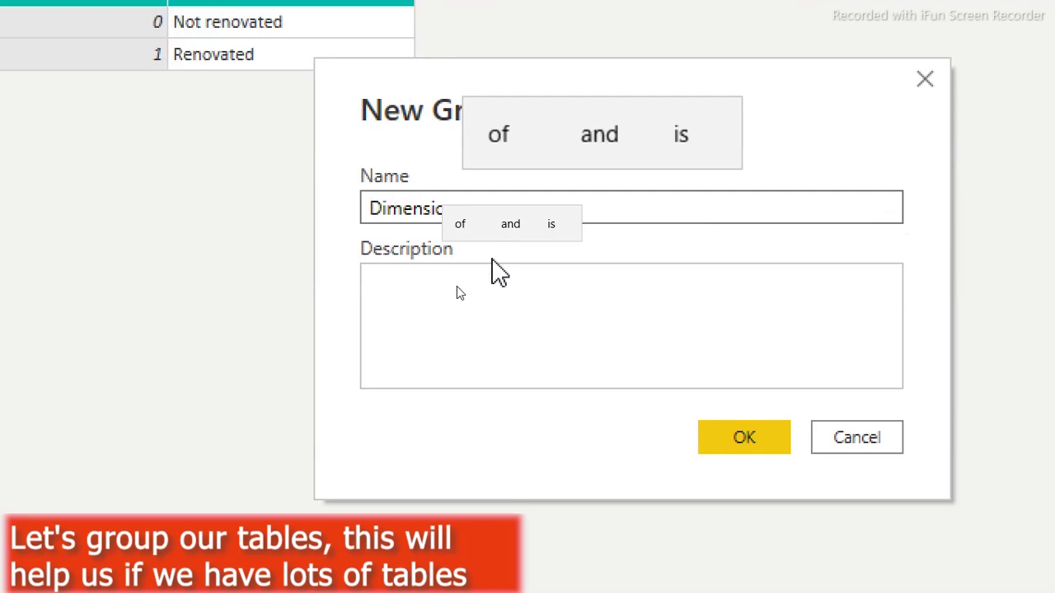
click(732, 441)
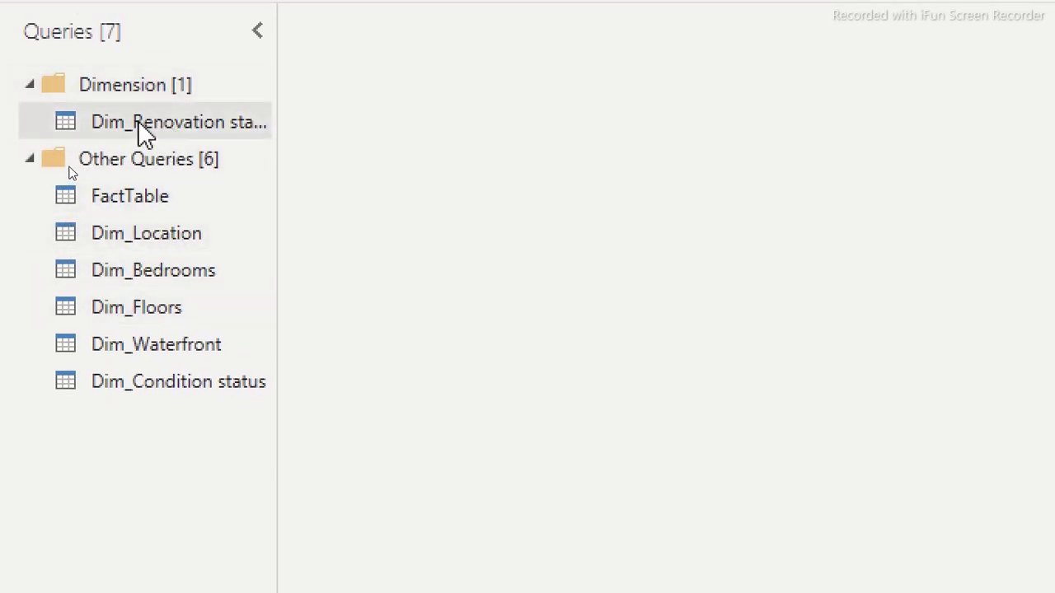
- Move the Dim_Location, Dim_Bedrooms, Dim_Floors, Dim_Waterfront and Dim_Condition status queries into the Dimension group and collapse the group
click(126, 239)
ctrl+click(193, 278)
ctrl+click(178, 355)
ctrl+click(181, 379)
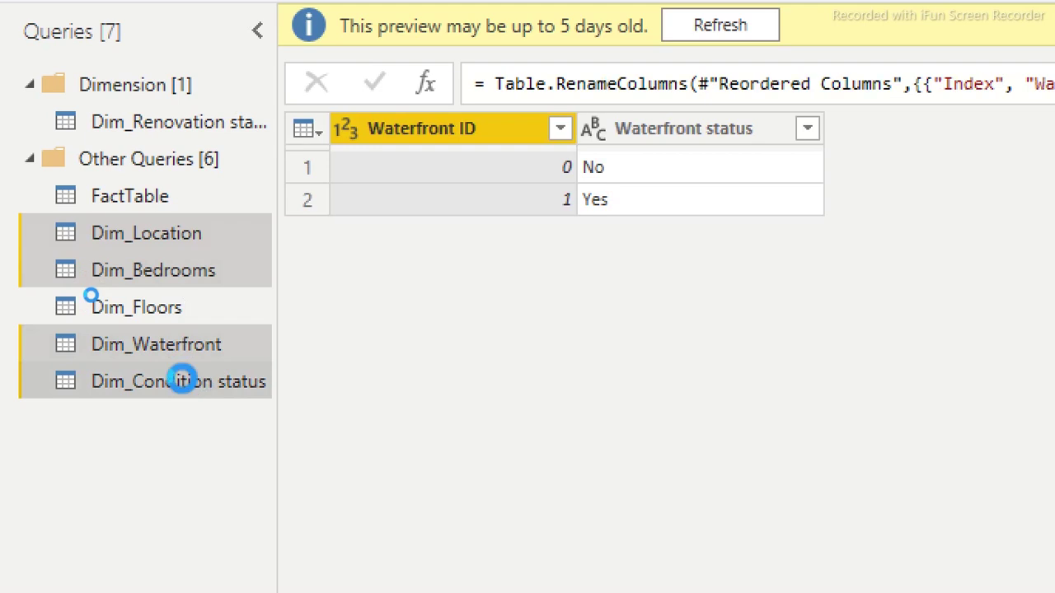
ctrl+click(163, 304)
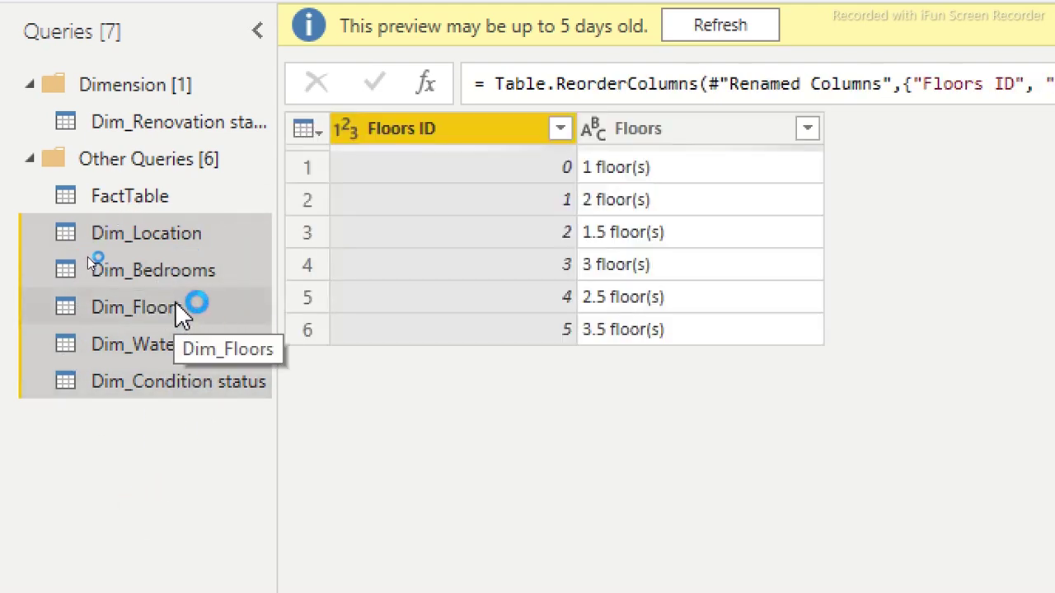
right_click(174, 302)
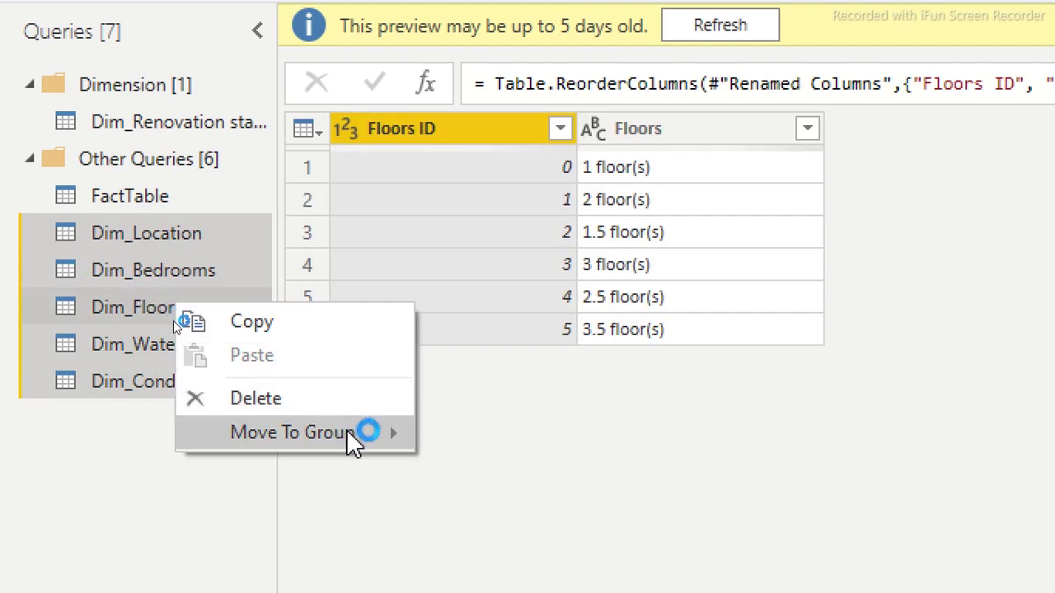
mouse_move(349, 435)
click(520, 453)
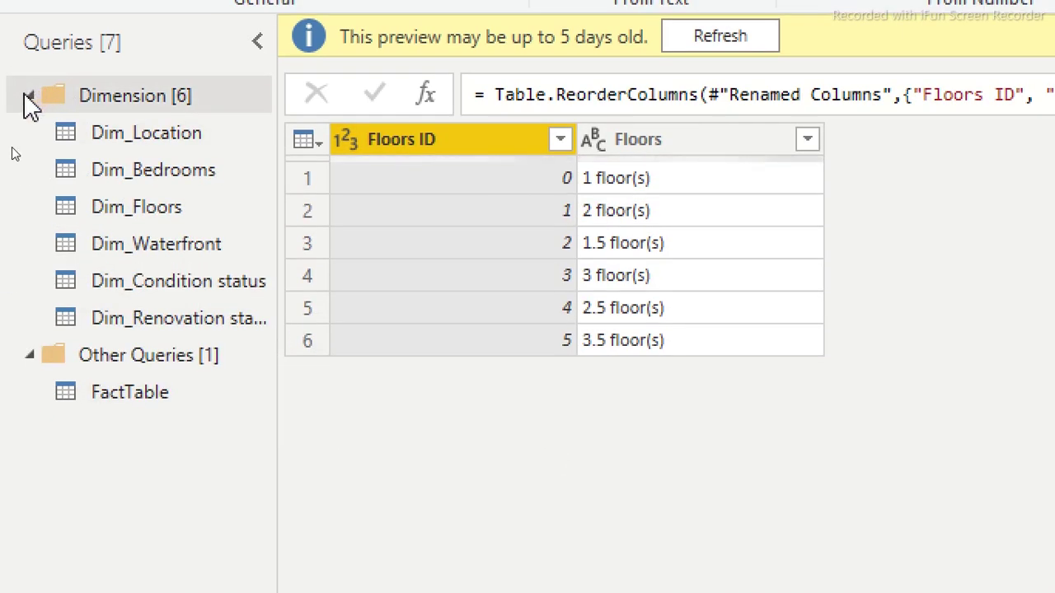
click(27, 94)
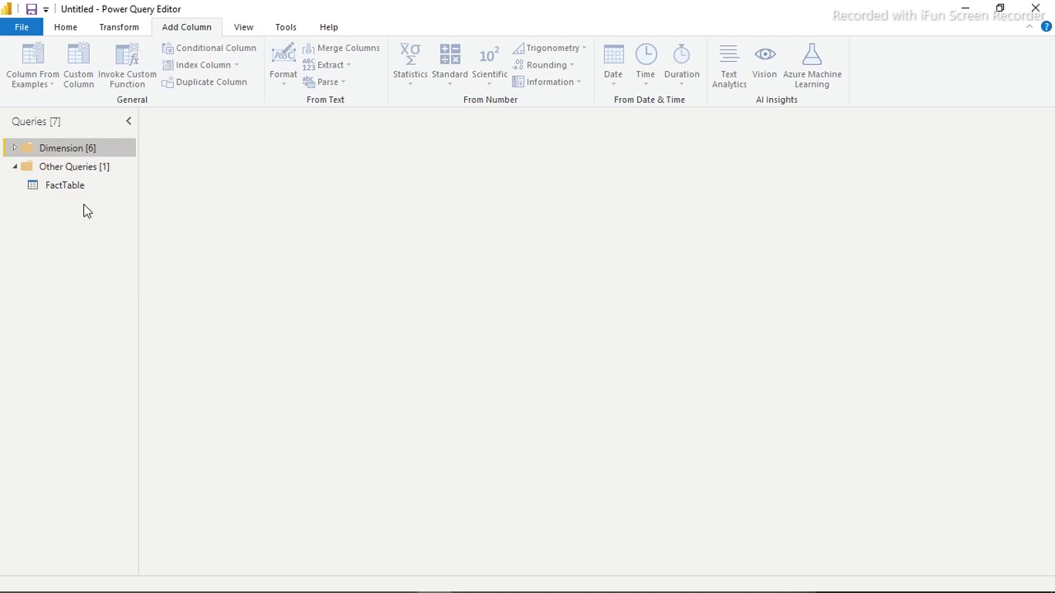
- Merge FactTable with Dim_Location, matching both on the Property location column with a left outer join
click(70, 186)
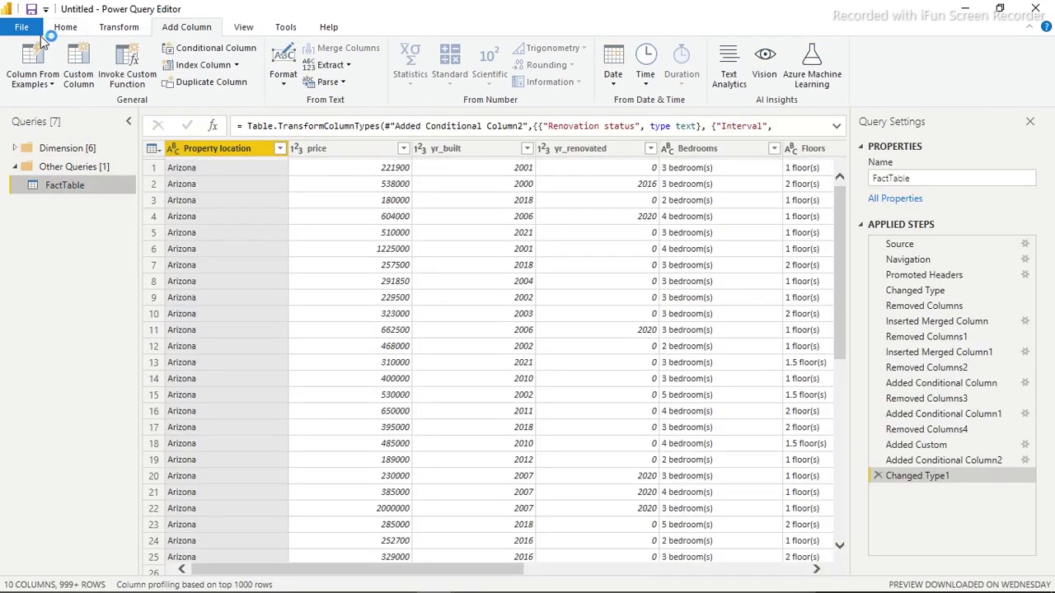
click(65, 27)
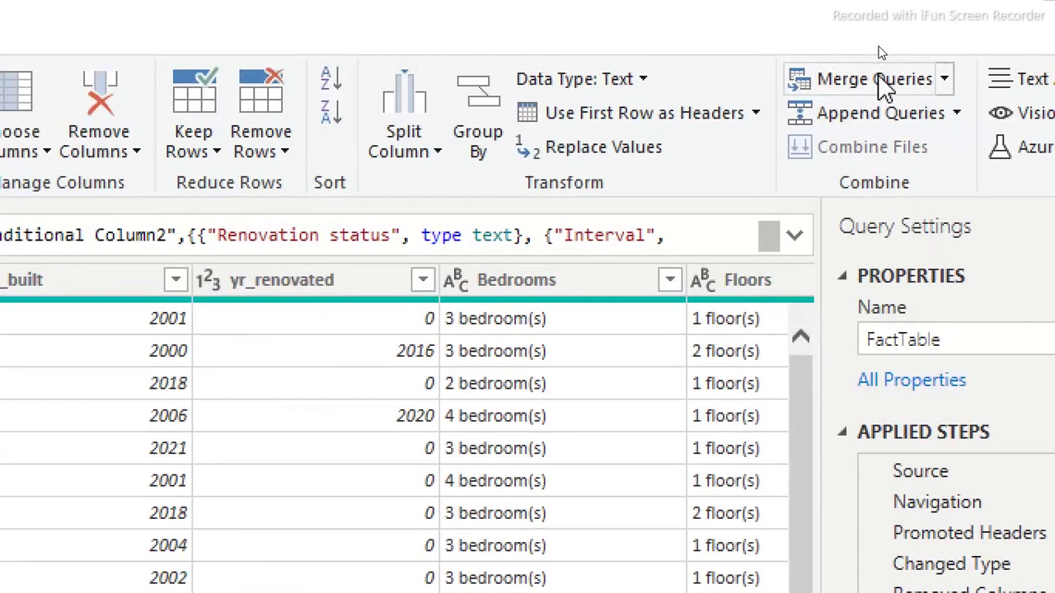
click(880, 78)
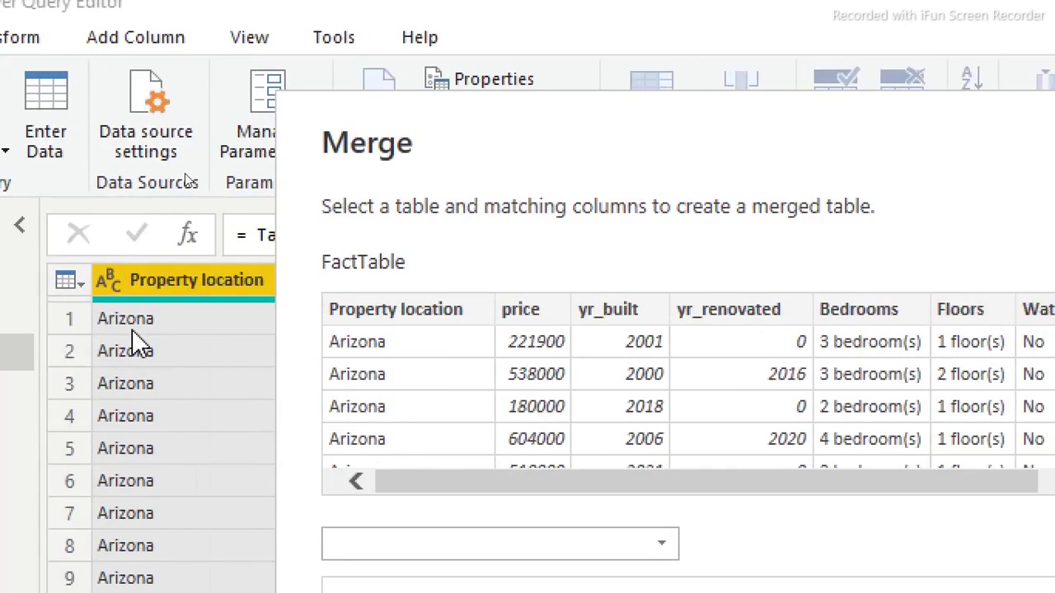
click(402, 312)
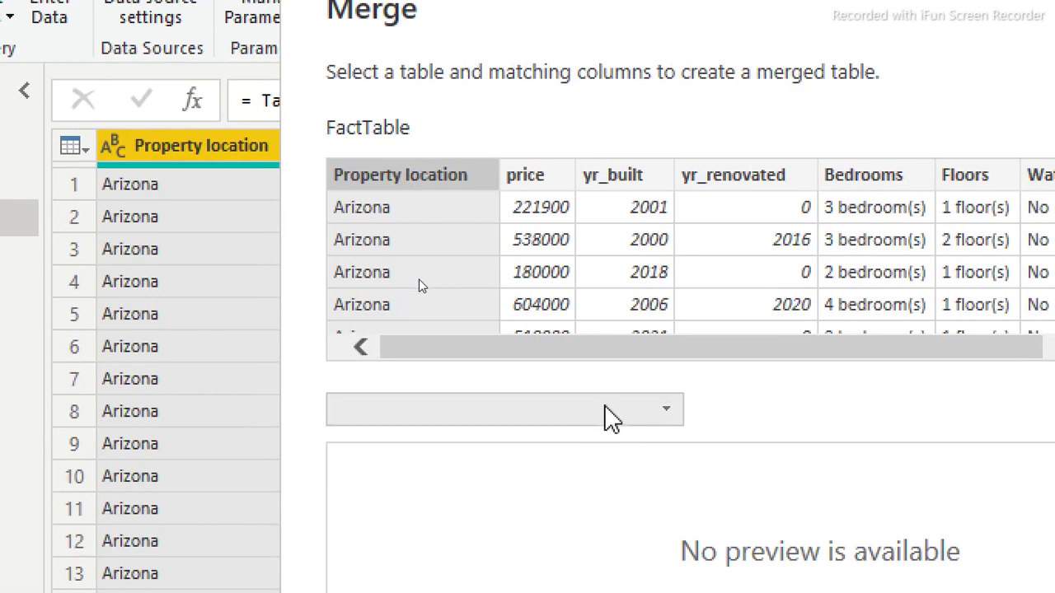
click(611, 419)
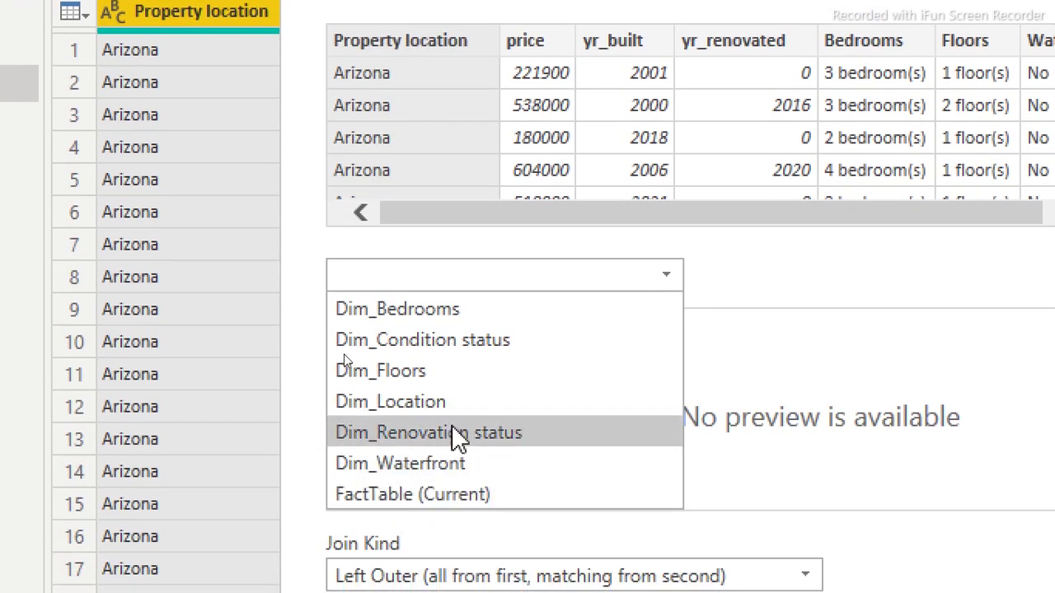
click(412, 402)
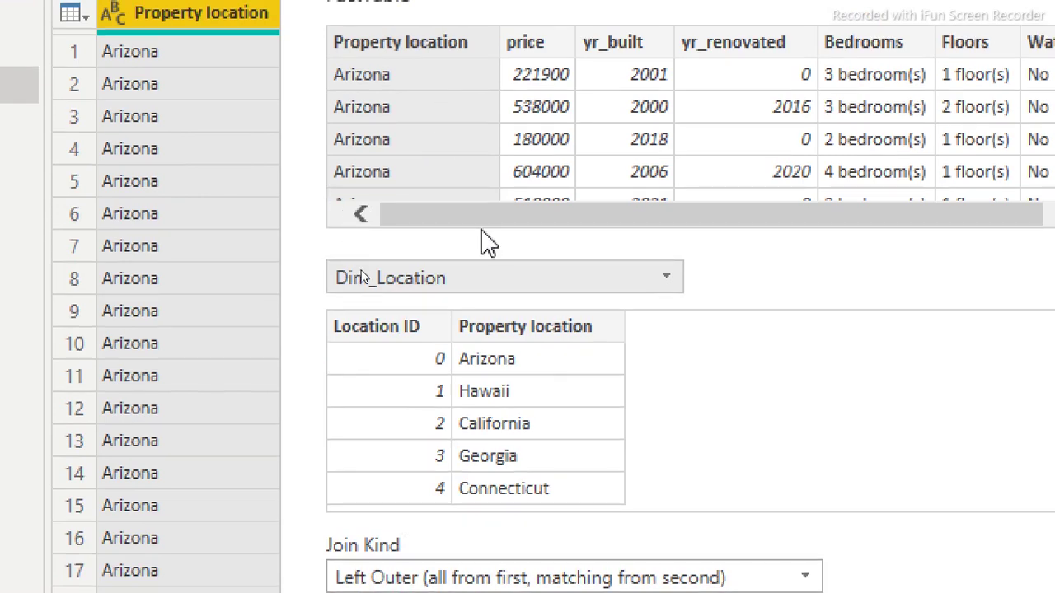
click(531, 329)
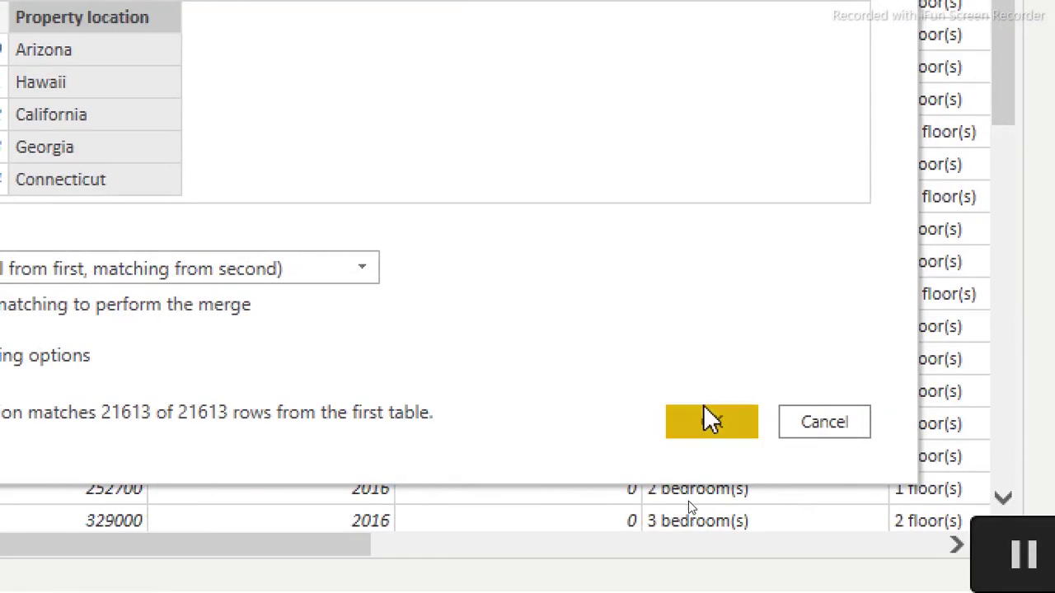
click(702, 418)
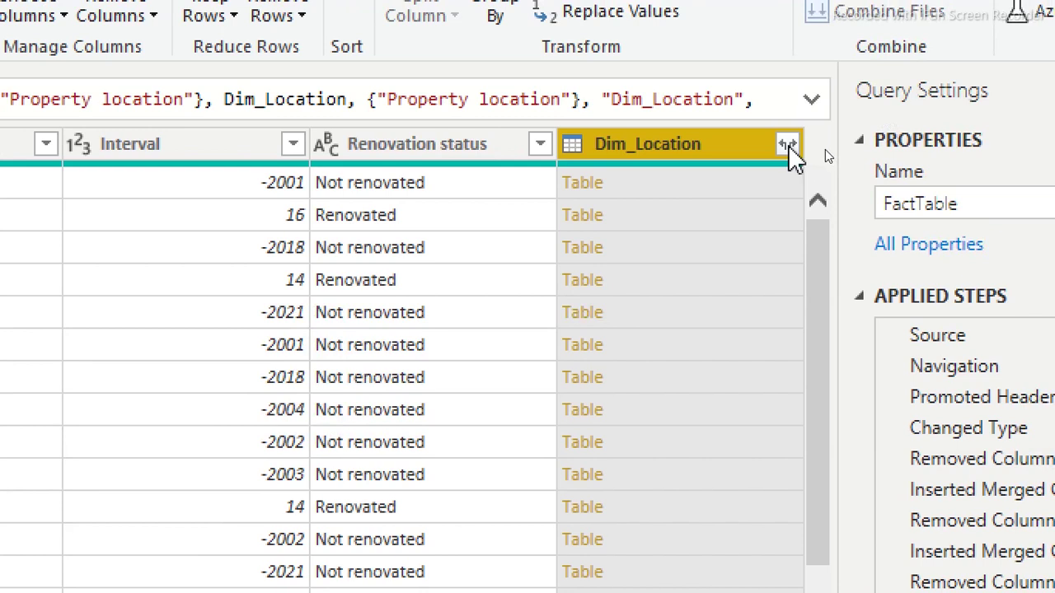
- Expand the merged Dim_Location column to only Location ID, without using the original column name as prefix
click(787, 145)
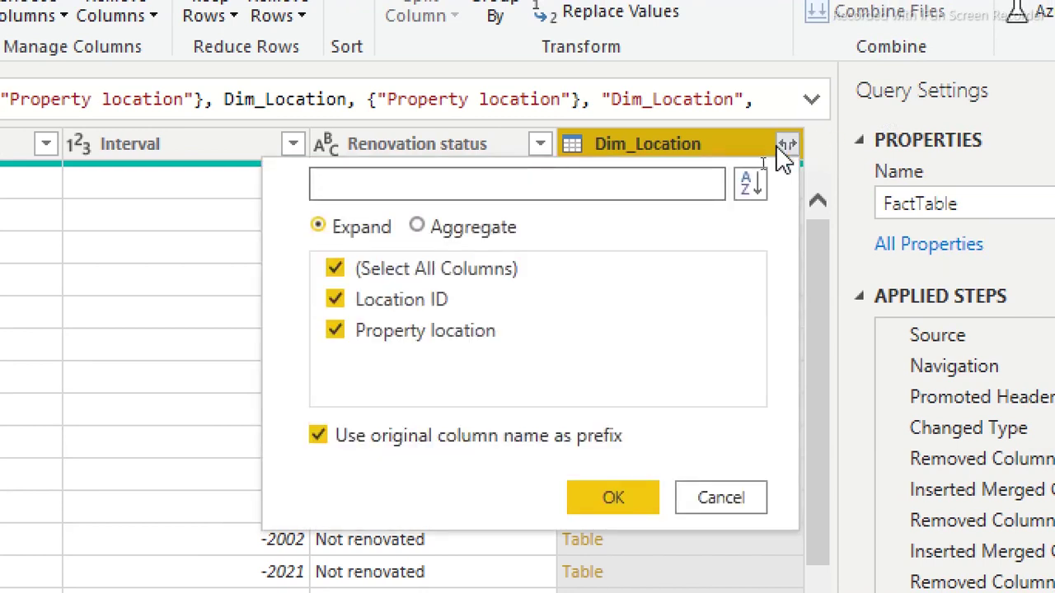
click(318, 436)
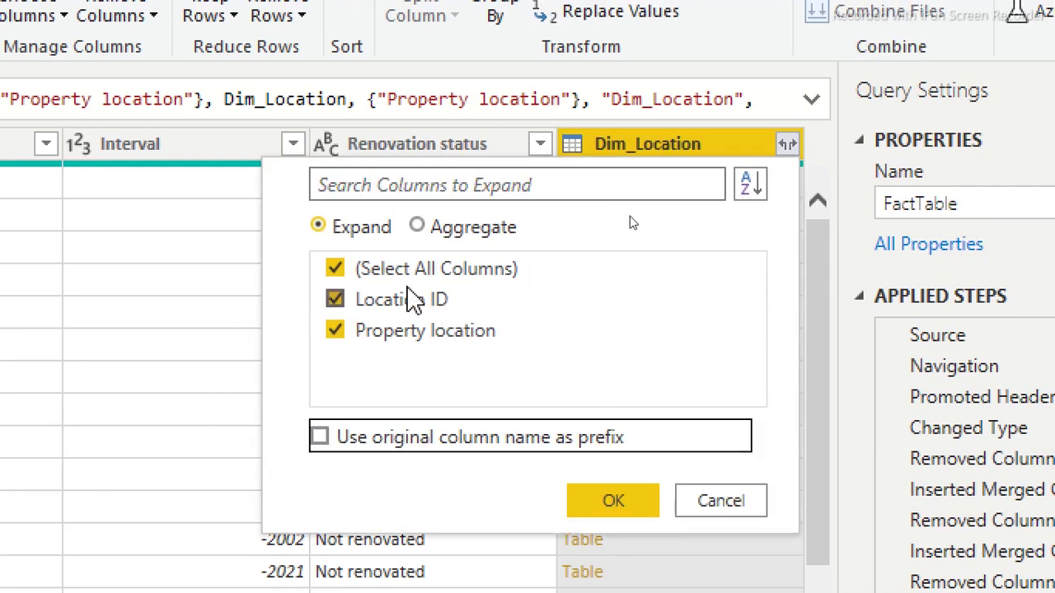
click(337, 270)
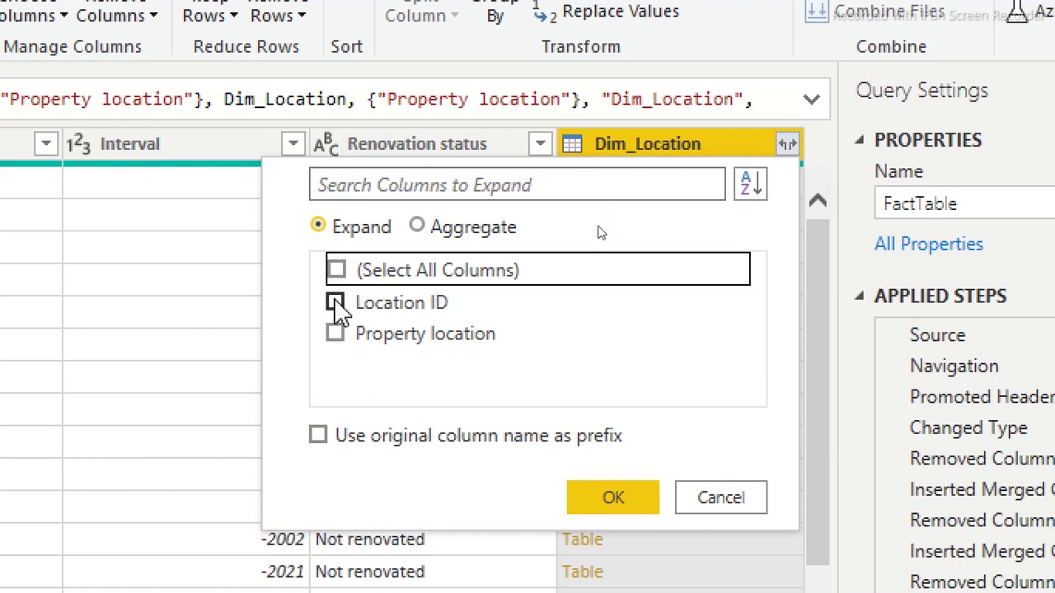
click(336, 304)
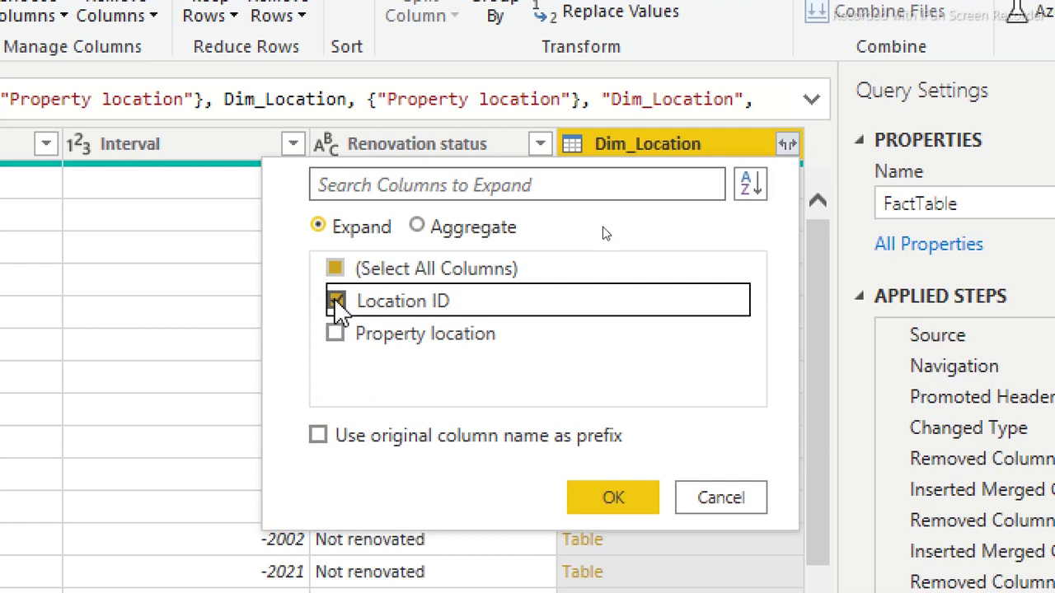
click(628, 500)
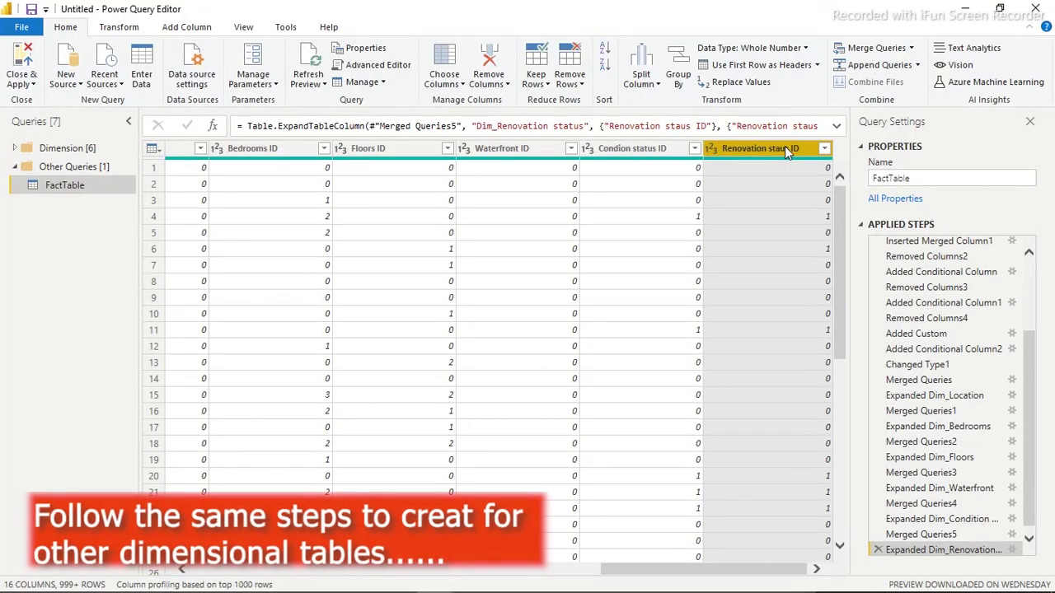
- Select the ID columns from Location ID through Renovation staus ID and move them to the beginning of FactTable
drag(742, 569, 614, 568)
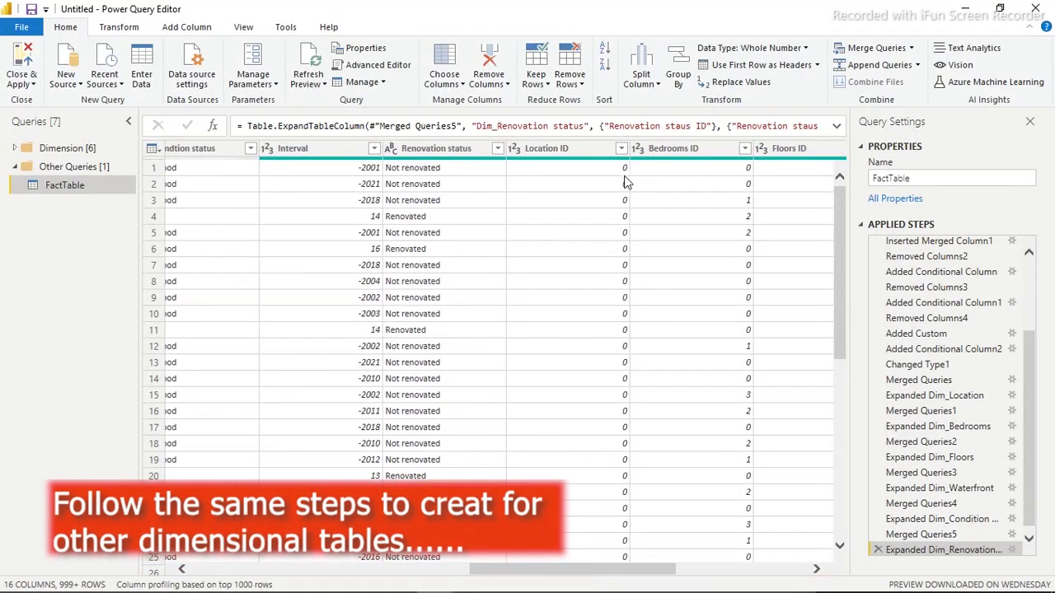
shift+click(577, 151)
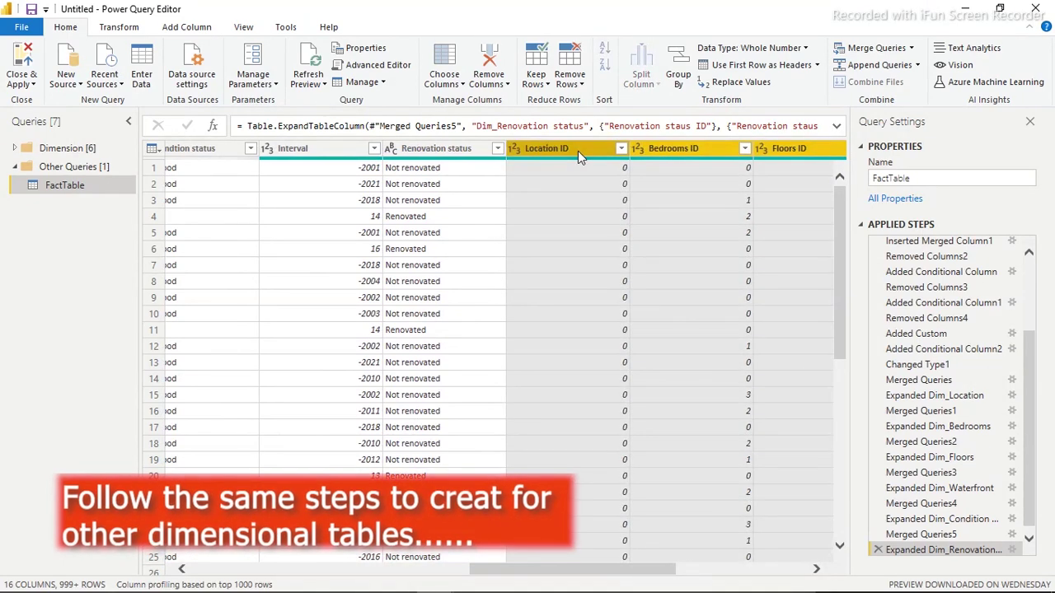
drag(577, 151, 47, 115)
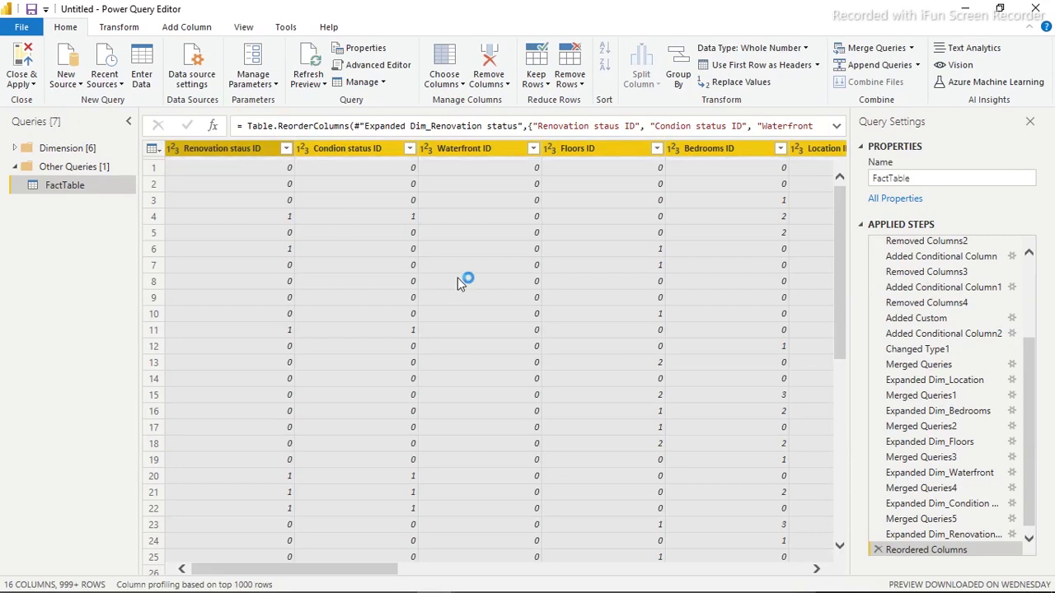
- Remove the Property location, Bedrooms, Floors, Waterfront status, Condtion status and Renovation status columns from FactTable
drag(382, 577, 592, 561)
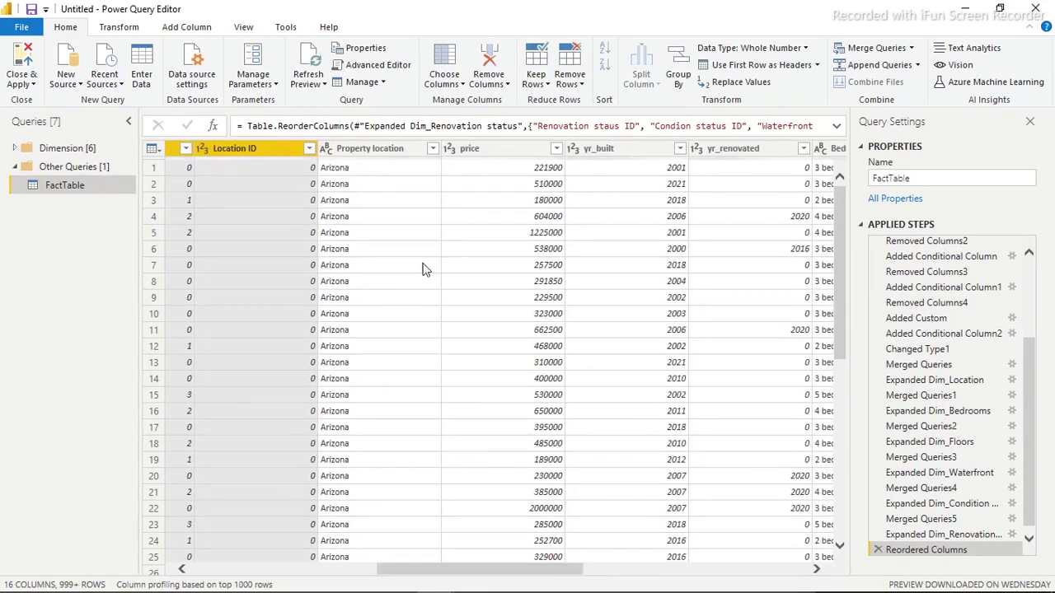
click(372, 148)
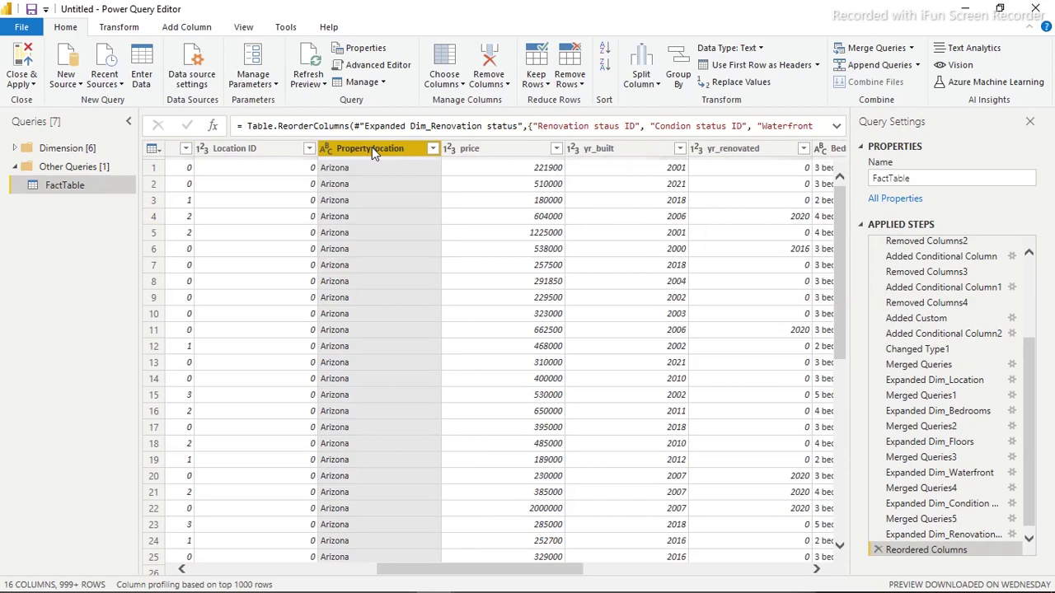
key(Delete)
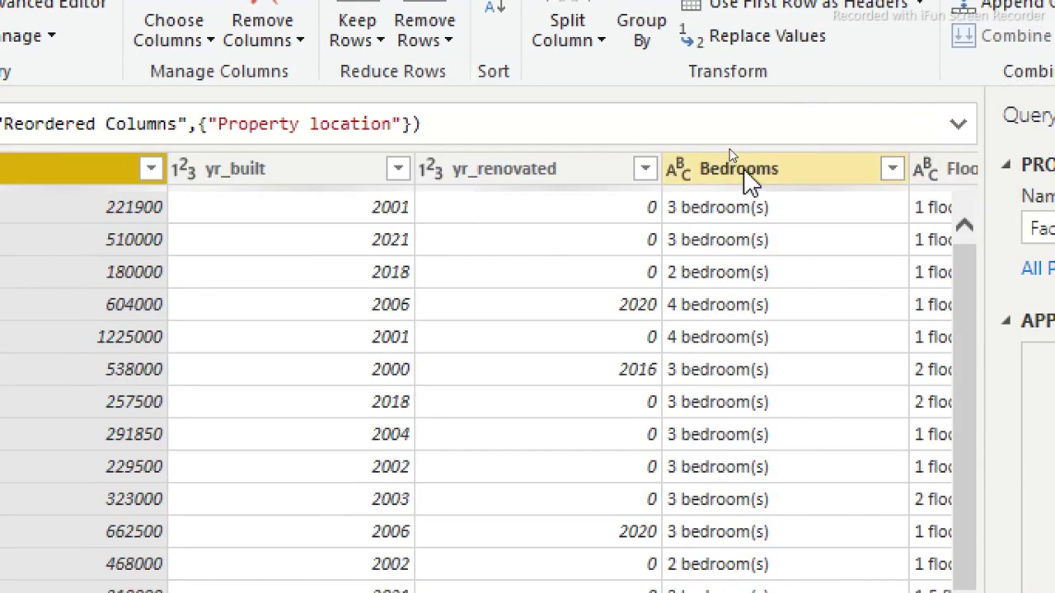
click(731, 151)
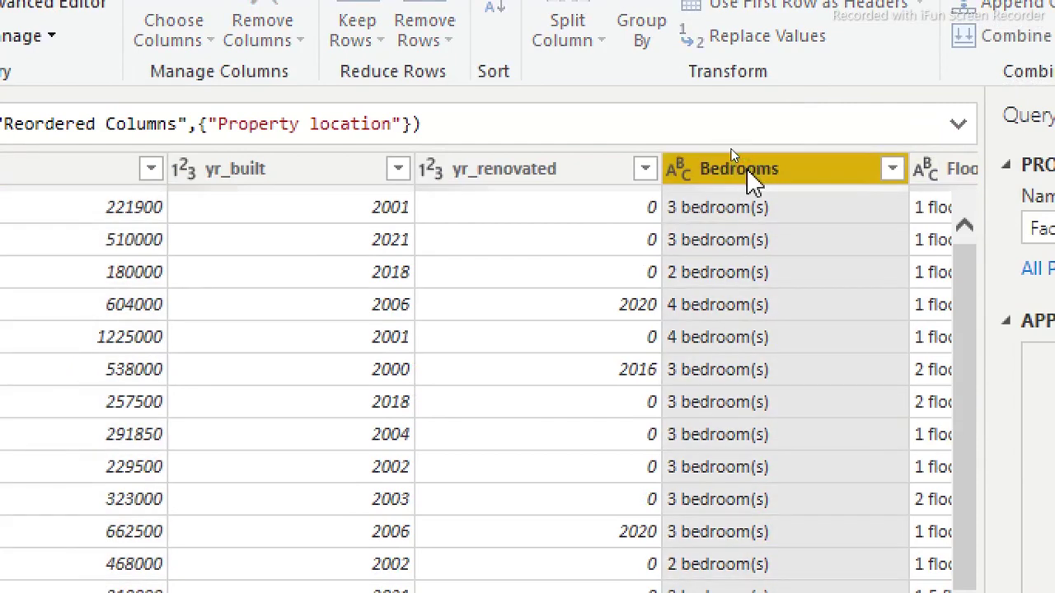
key(Delete)
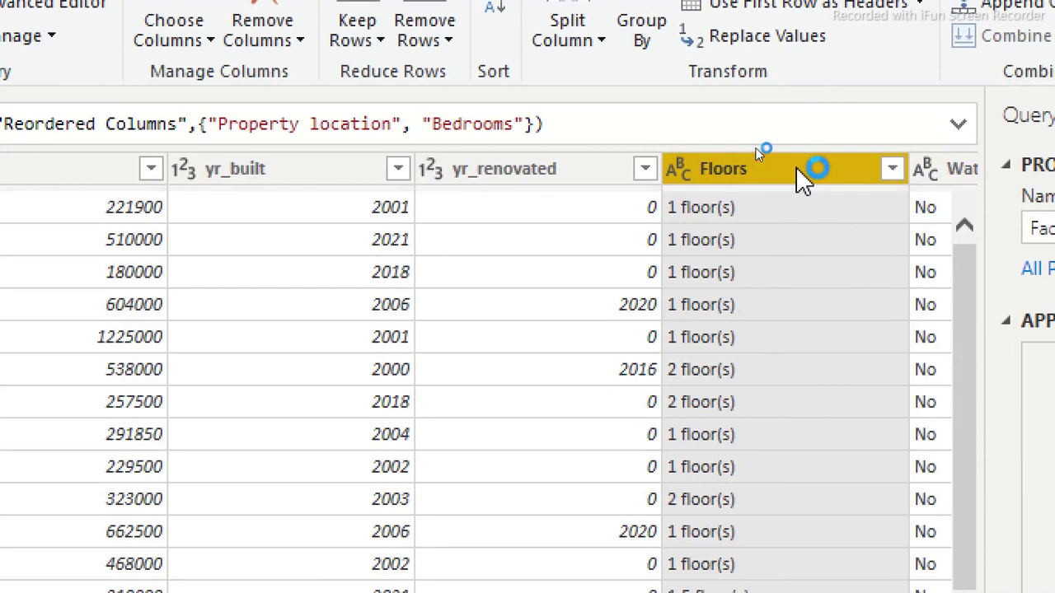
key(Delete)
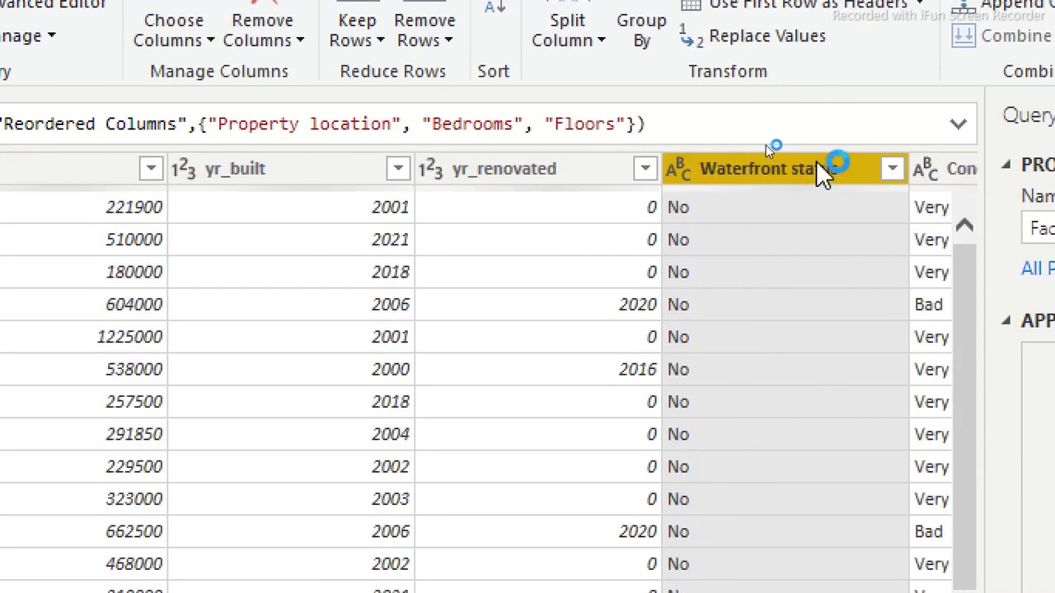
key(Delete)
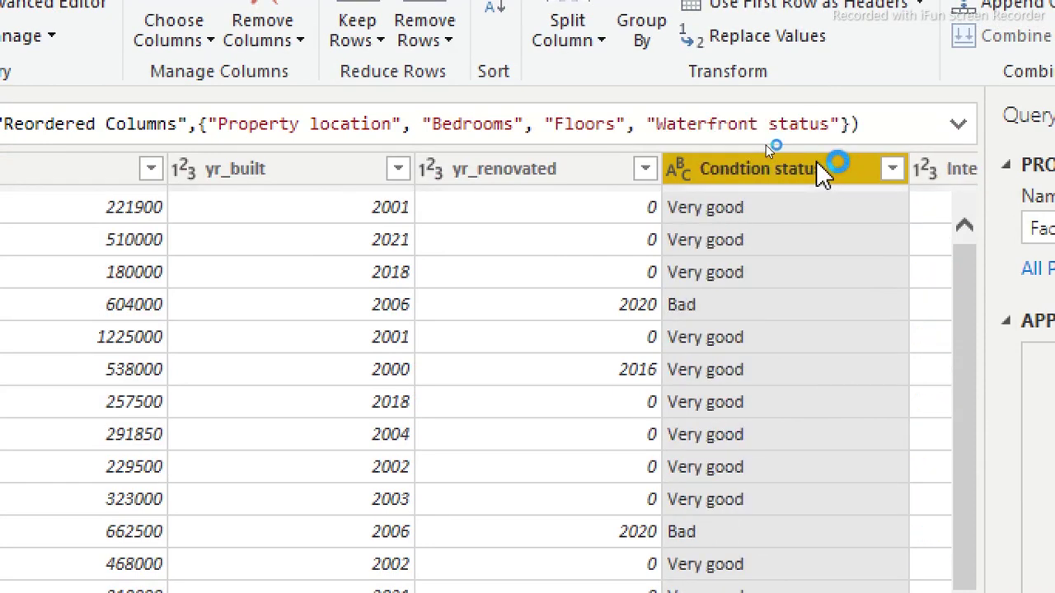
key(Delete)
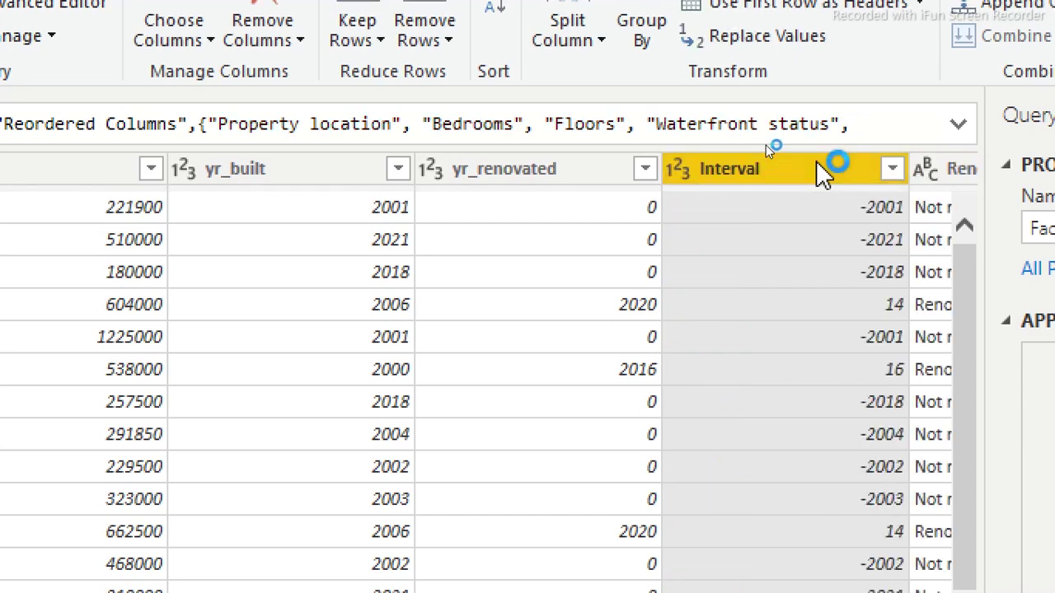
click(939, 168)
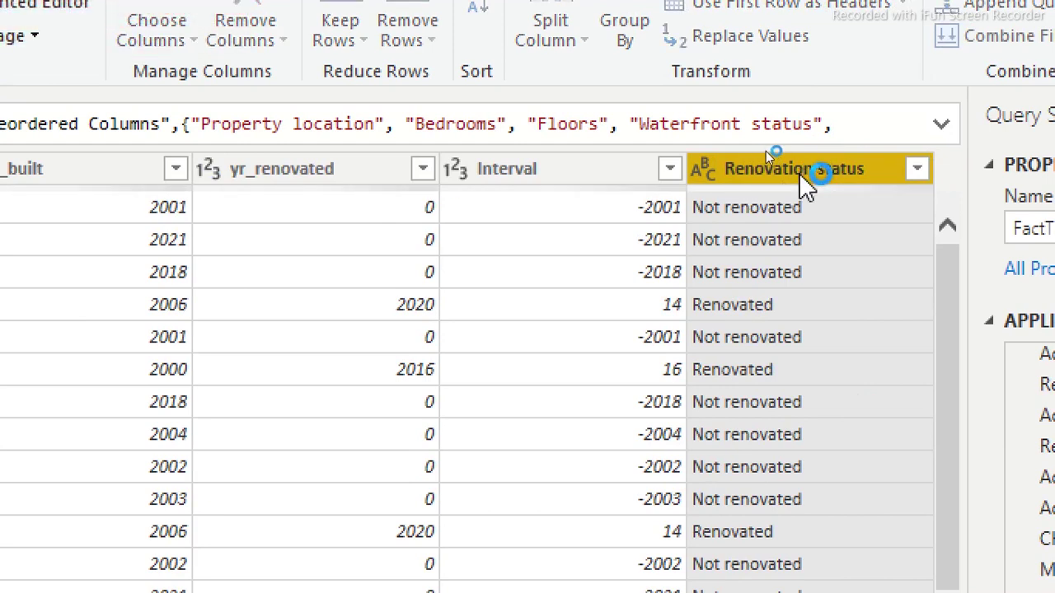
key(Delete)
click(803, 175)
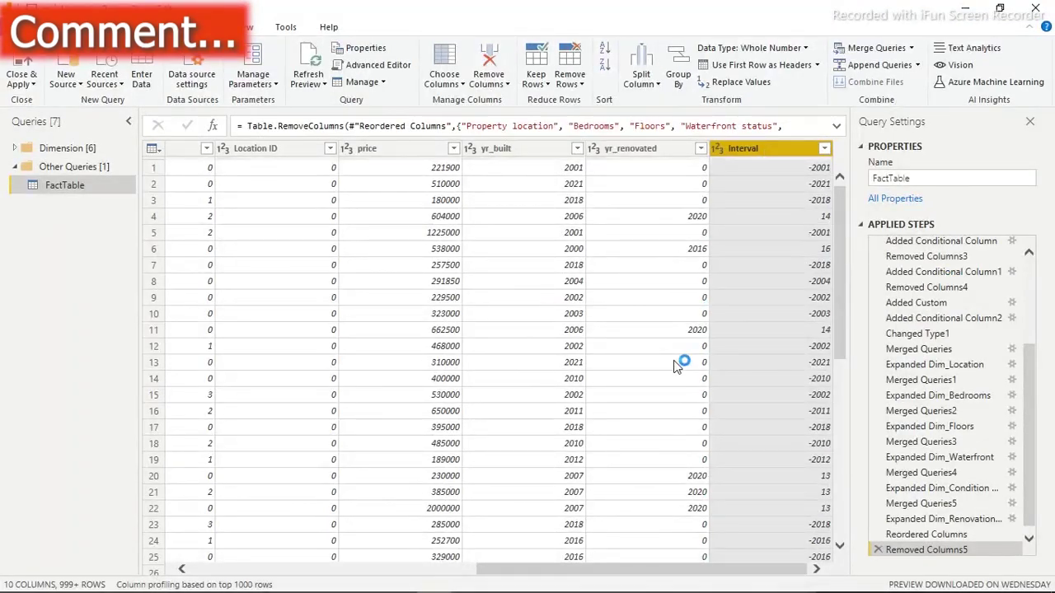
- Review the ID columns in FactTable and the contents of the dimension queries in the Dimension group
drag(692, 577, 119, 570)
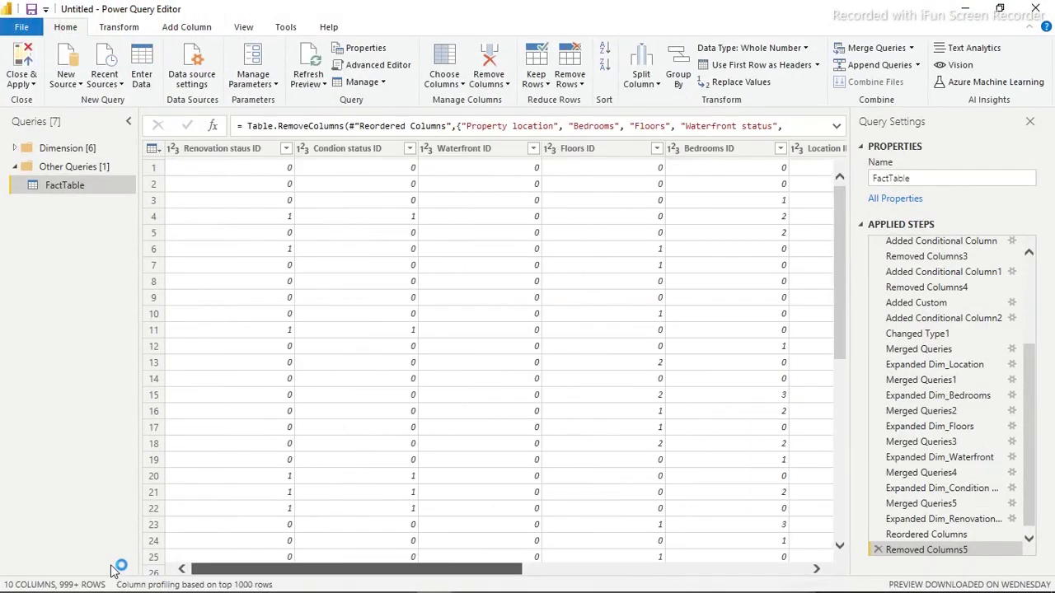
click(16, 150)
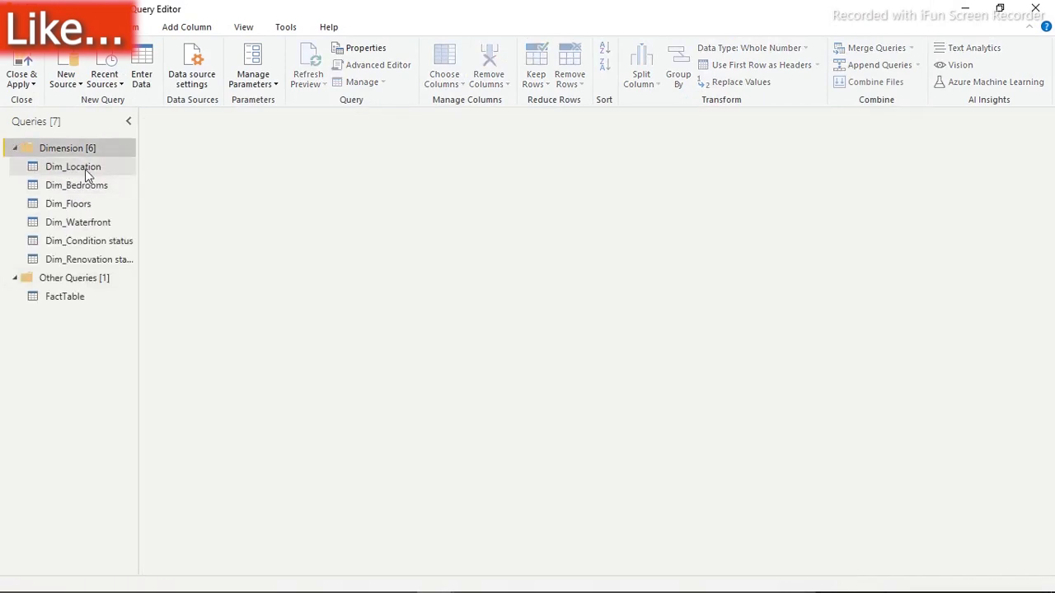
click(85, 167)
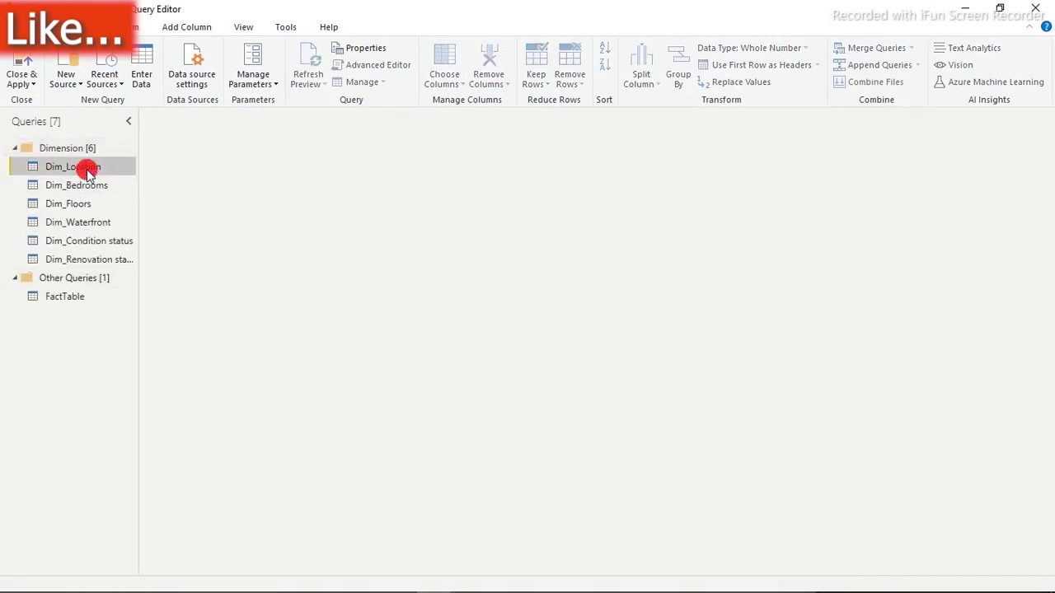
click(87, 185)
click(86, 205)
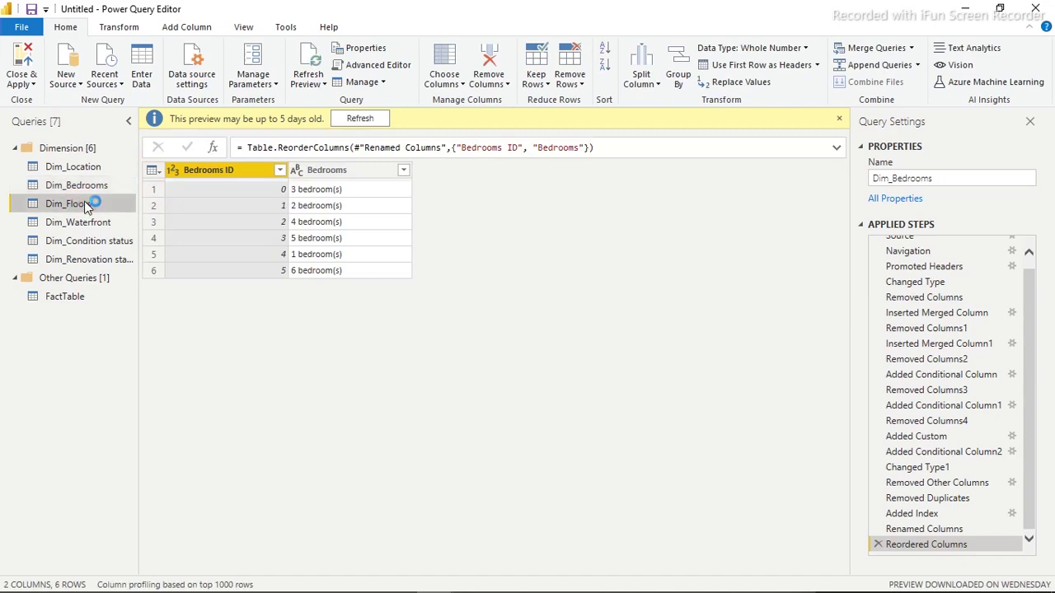
click(85, 223)
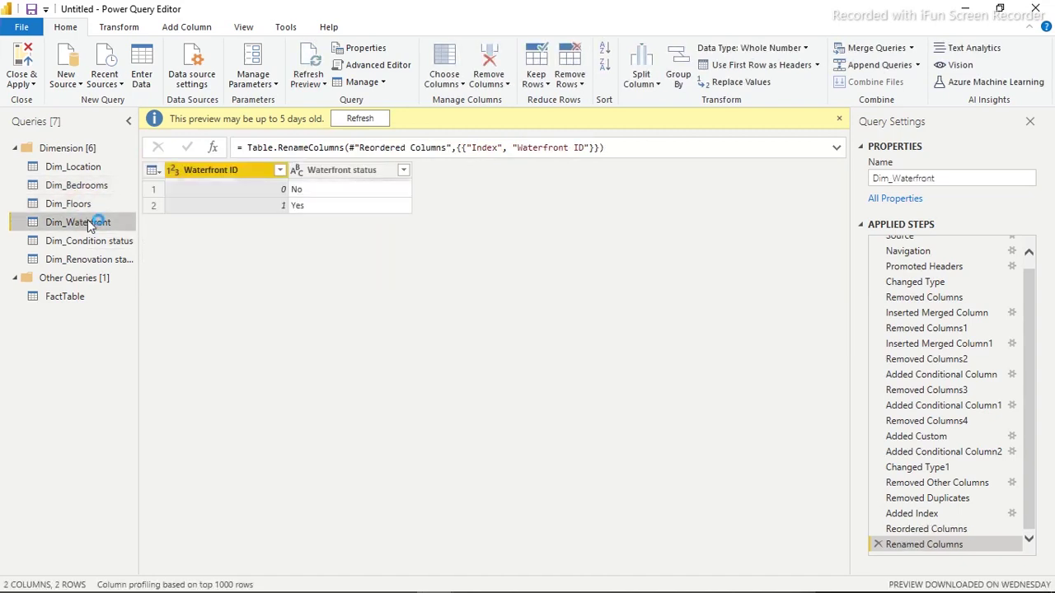
click(97, 260)
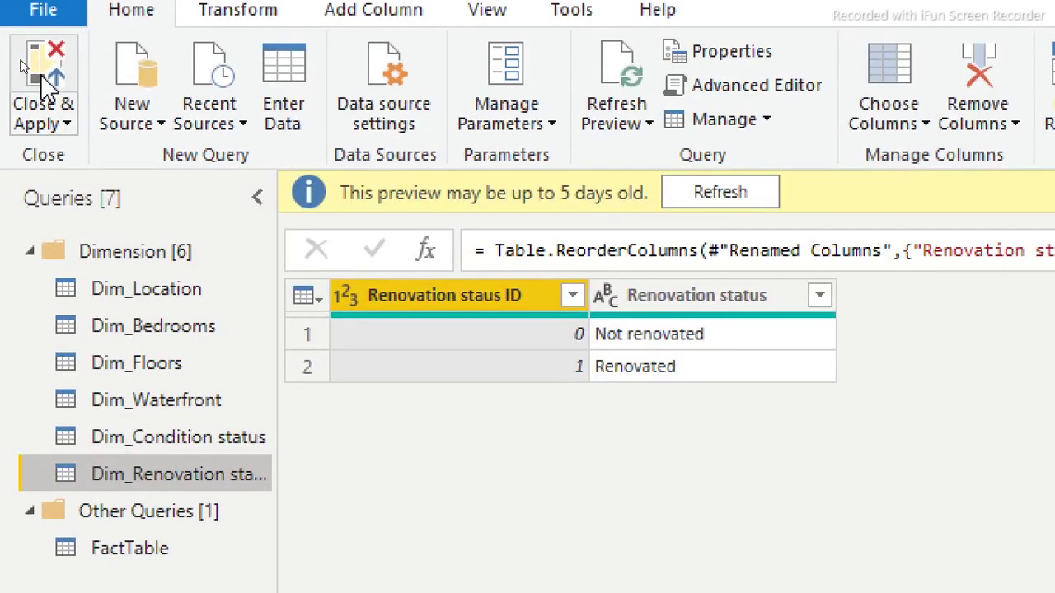
- Close Power Query applying all changes, and open the model view showing the table relationships
click(45, 81)
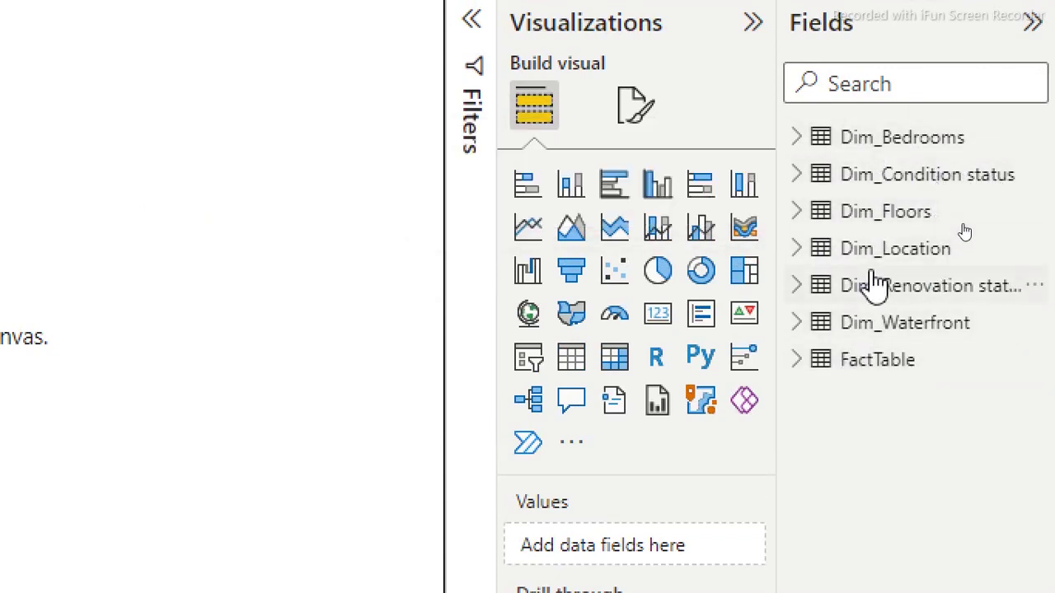
mouse_move(875, 284)
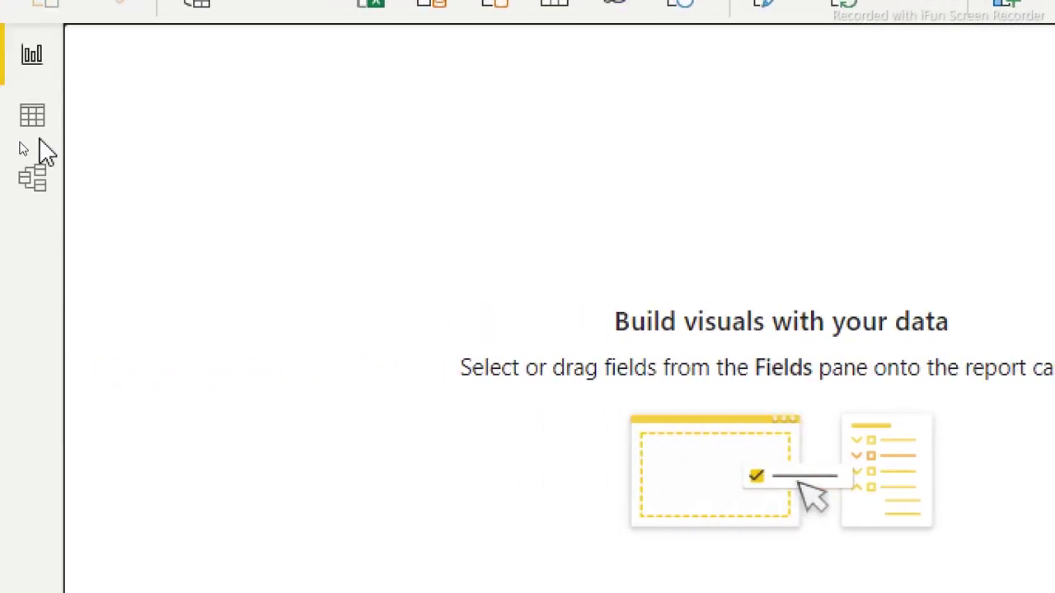
click(34, 180)
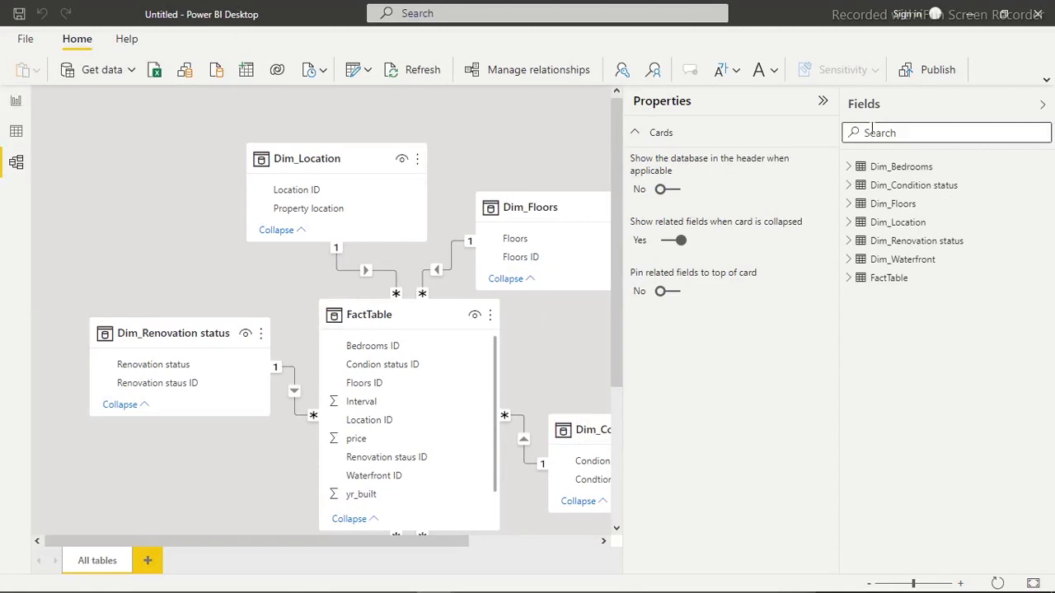
- Arrange Dim_Renovation status, Dim_Location and Dim_Floors in a row above FactTable, and move Dim_Condition status up beside it, with the Properties pane collapsed
click(822, 101)
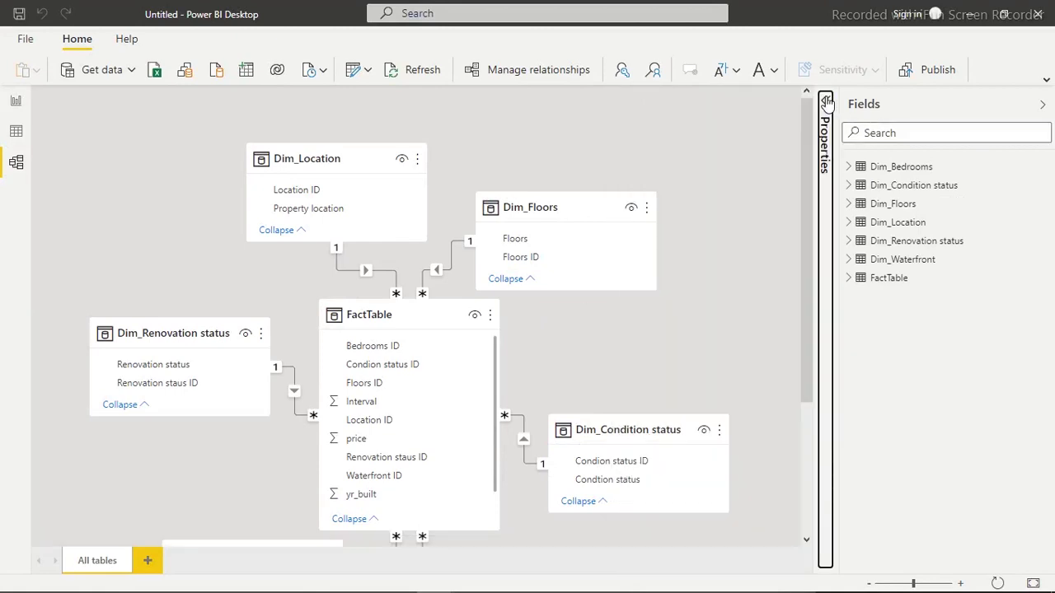
drag(808, 189, 829, 130)
drag(169, 338, 115, 142)
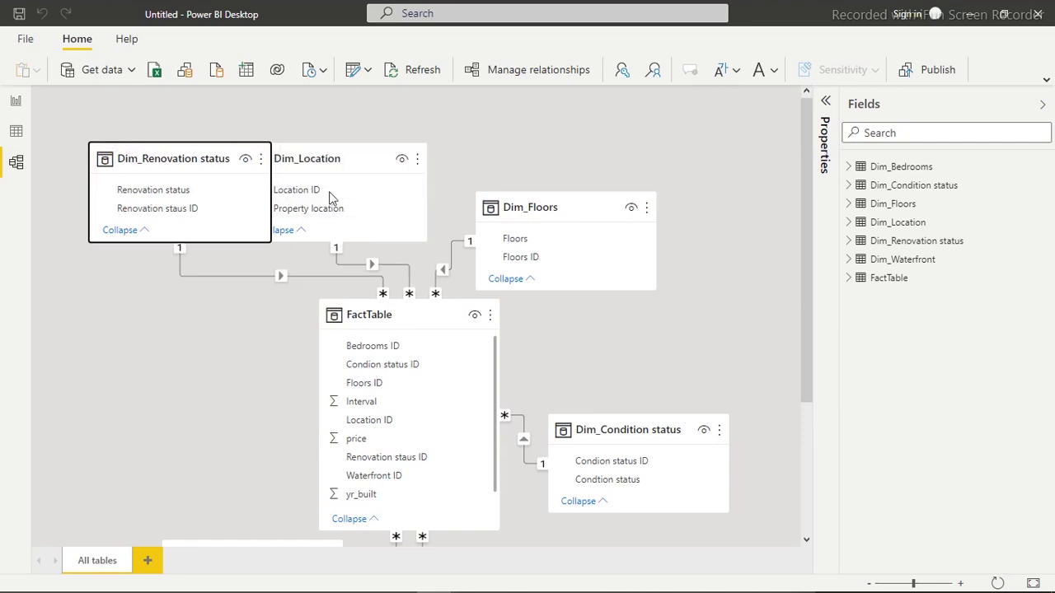
drag(362, 150, 384, 146)
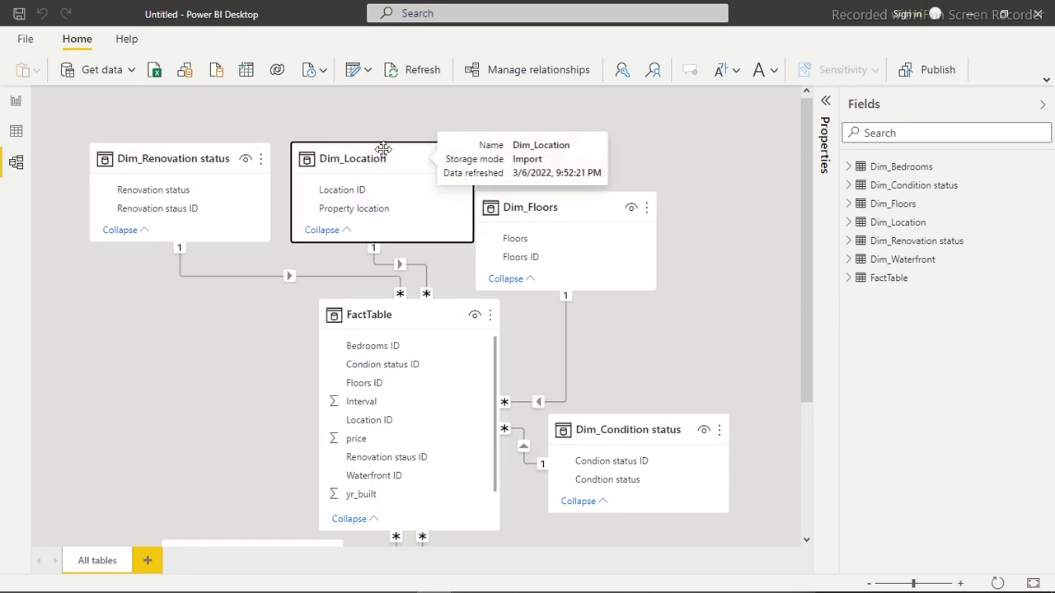
drag(546, 207, 594, 158)
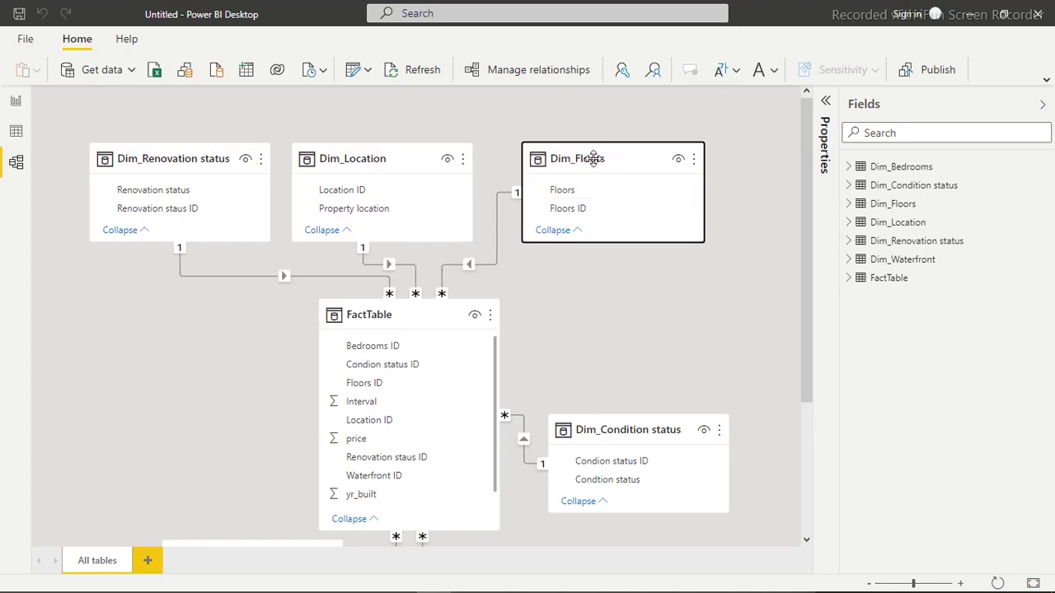
drag(624, 429, 631, 298)
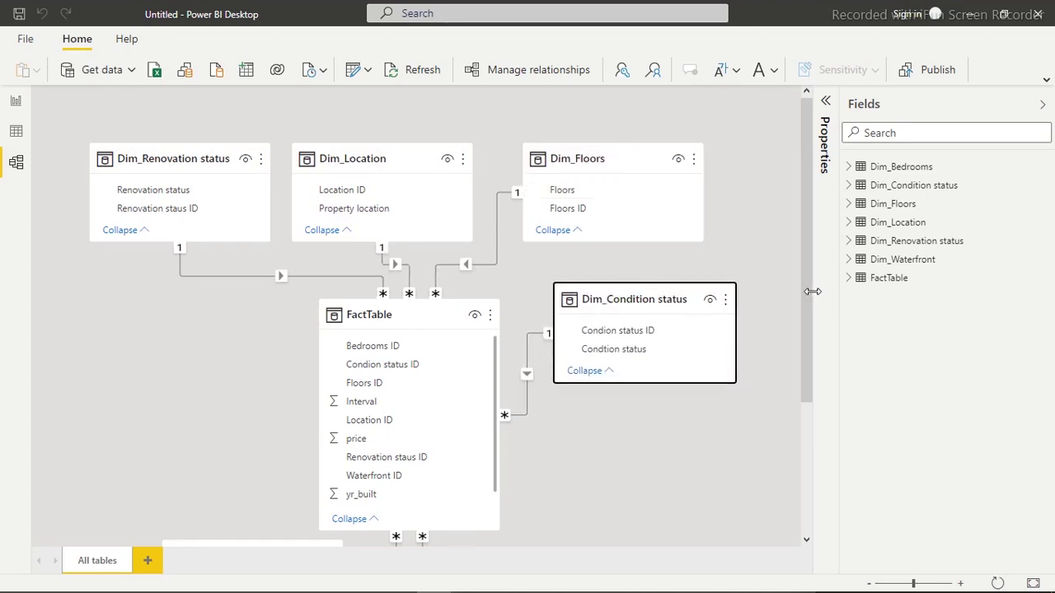
- Stack the Dim_Waterfront and Dim_Bedrooms tables to the left of FactTable, below Dim_Renovation status
drag(808, 293, 806, 370)
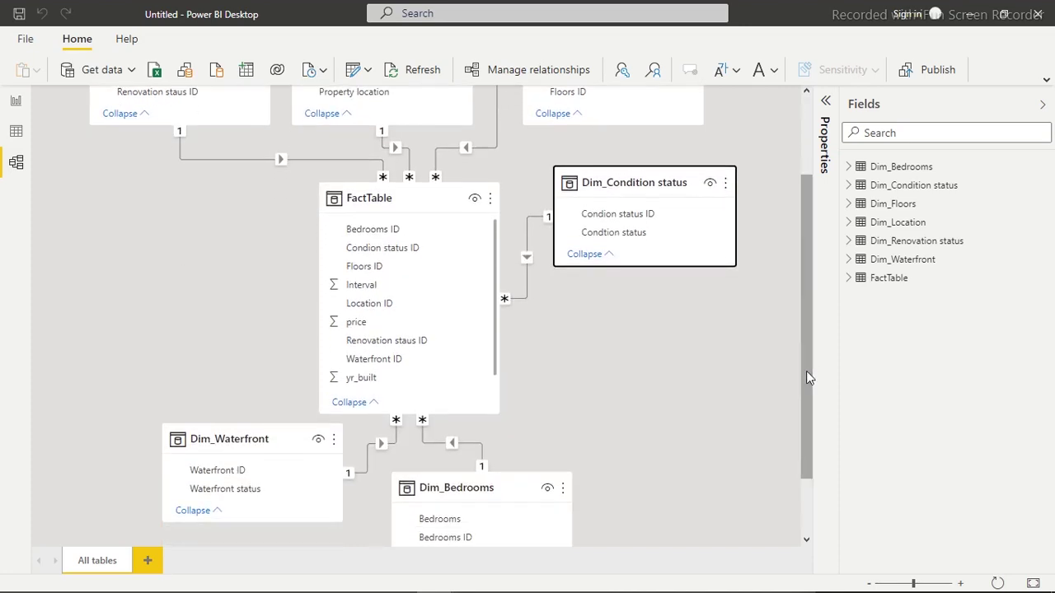
drag(252, 438, 162, 197)
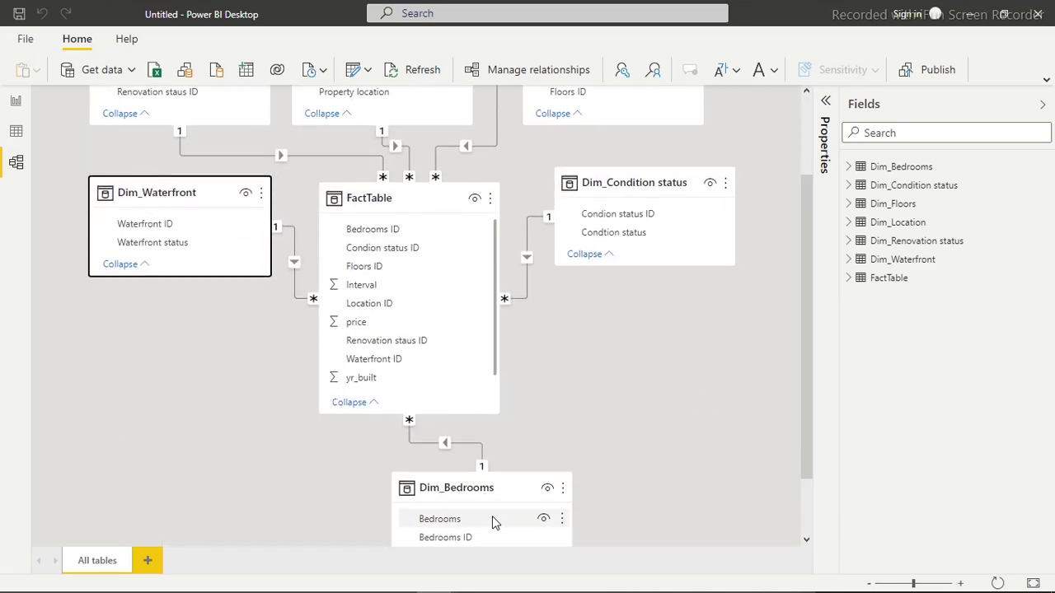
drag(506, 489, 125, 439)
click(599, 497)
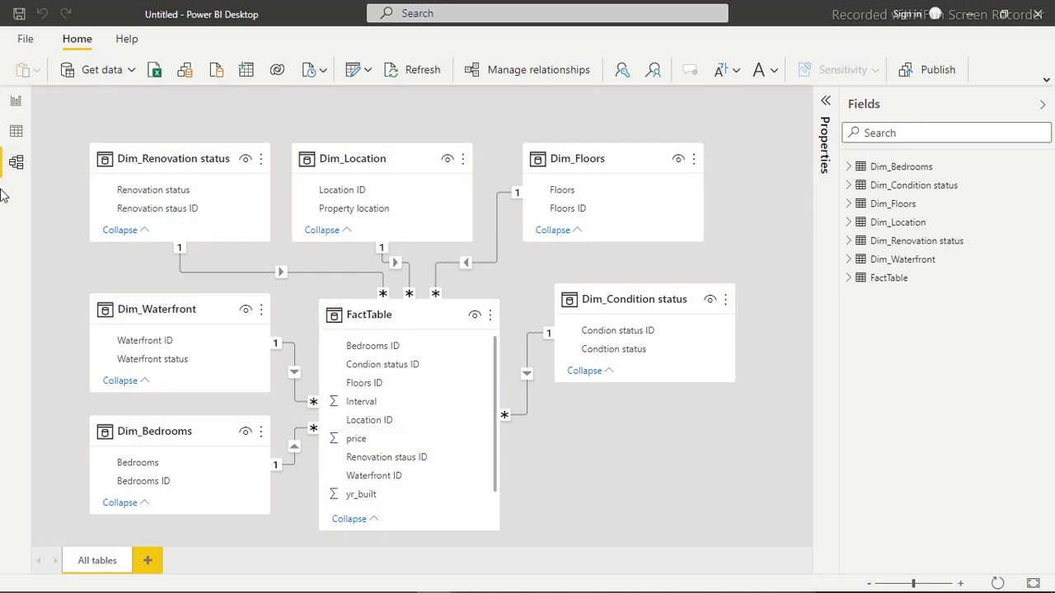
- Review the loaded rows of Dim_Bedrooms, Dim_Location and FactTable in the data view, and return to the blank report page
click(16, 133)
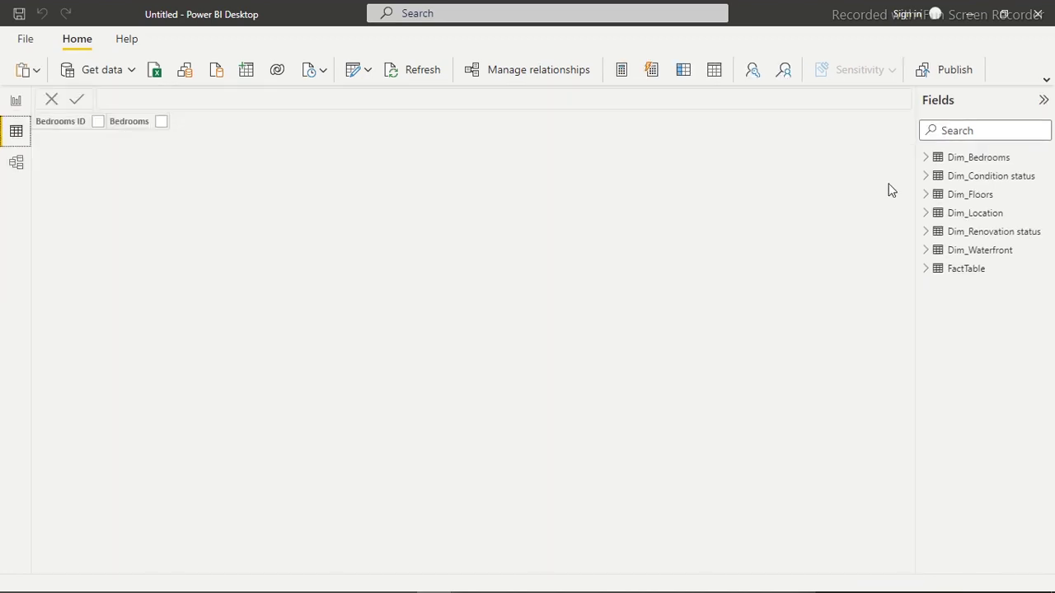
click(980, 159)
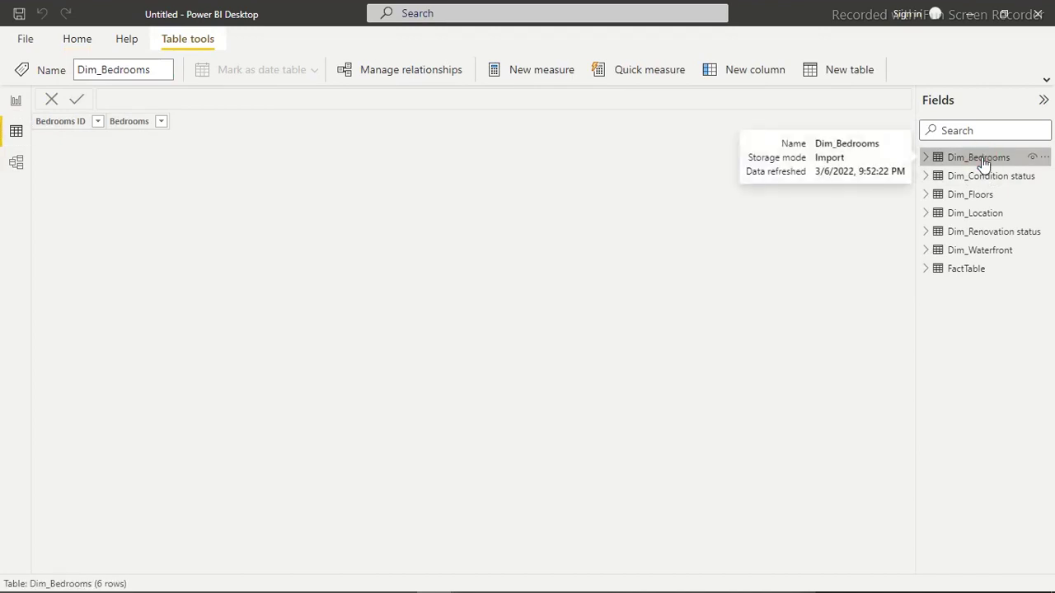
click(992, 217)
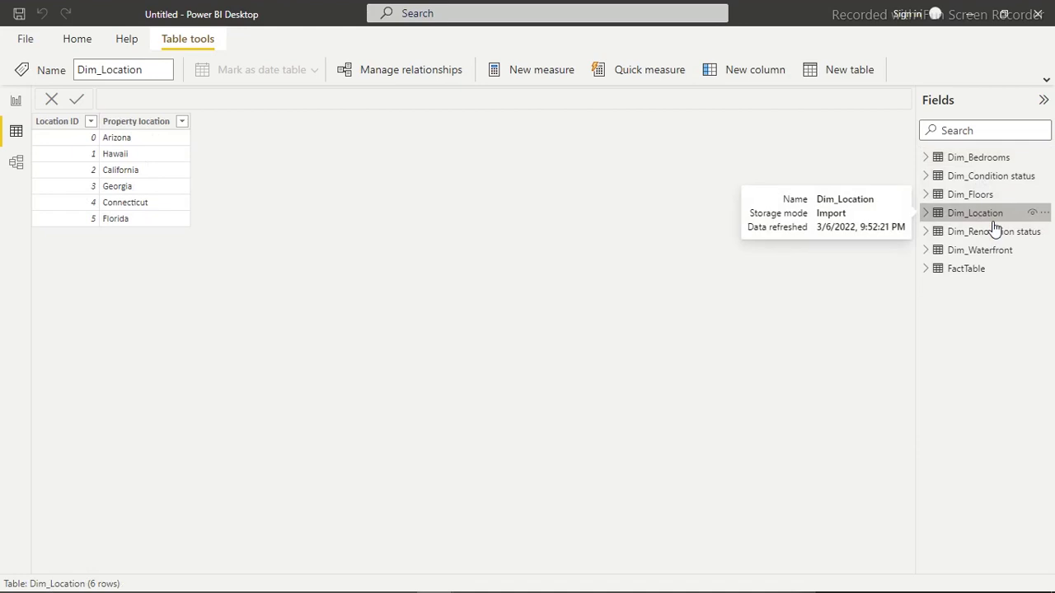
click(966, 272)
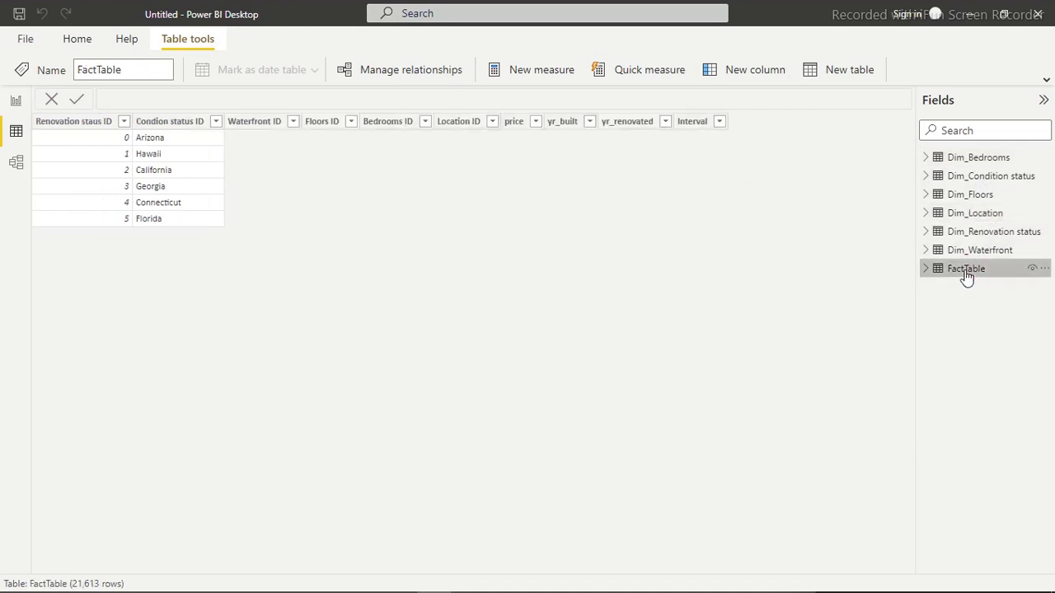
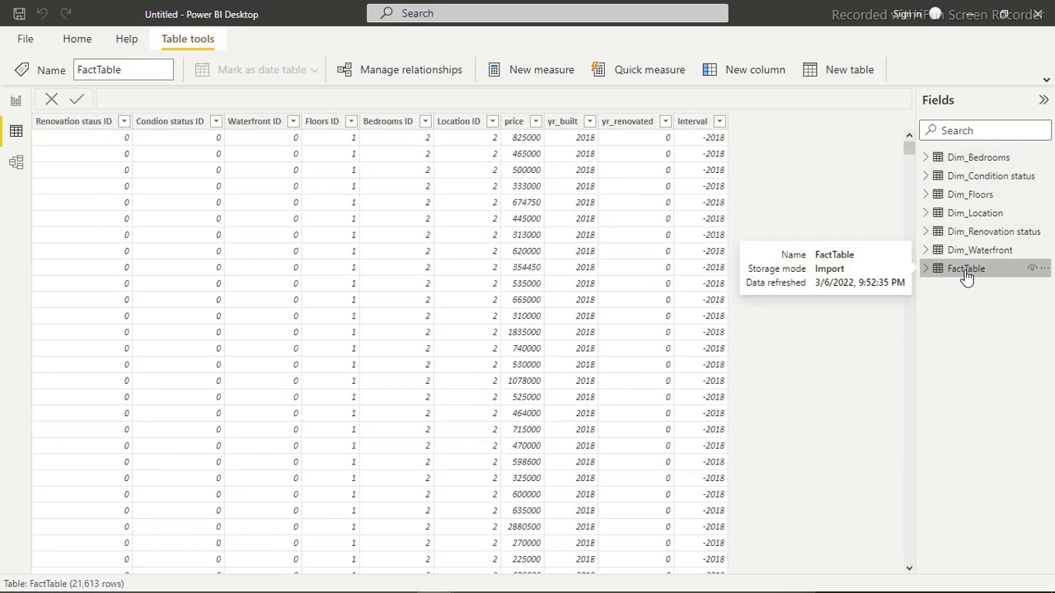
click(15, 102)
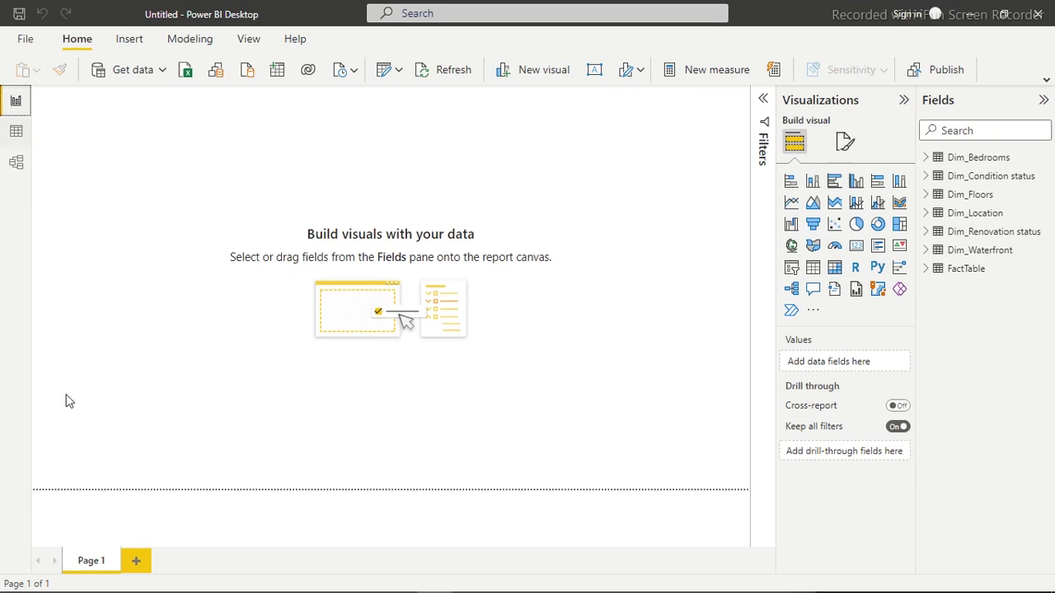
- Switch to PowerPoint and open the recent presentation Template 1.pptx
mouse_move(94, 587)
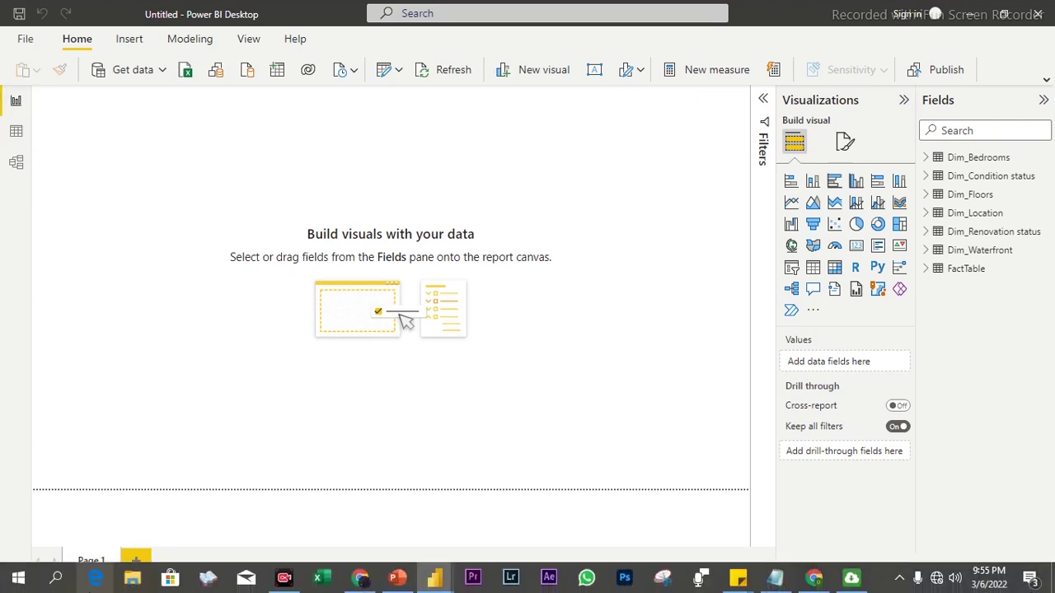
click(398, 579)
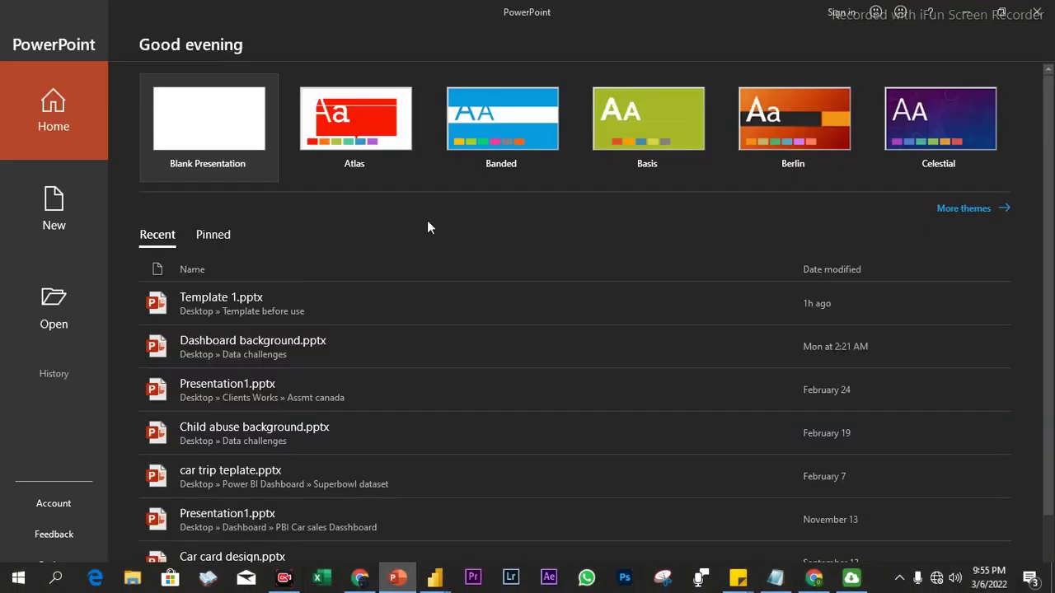
click(260, 310)
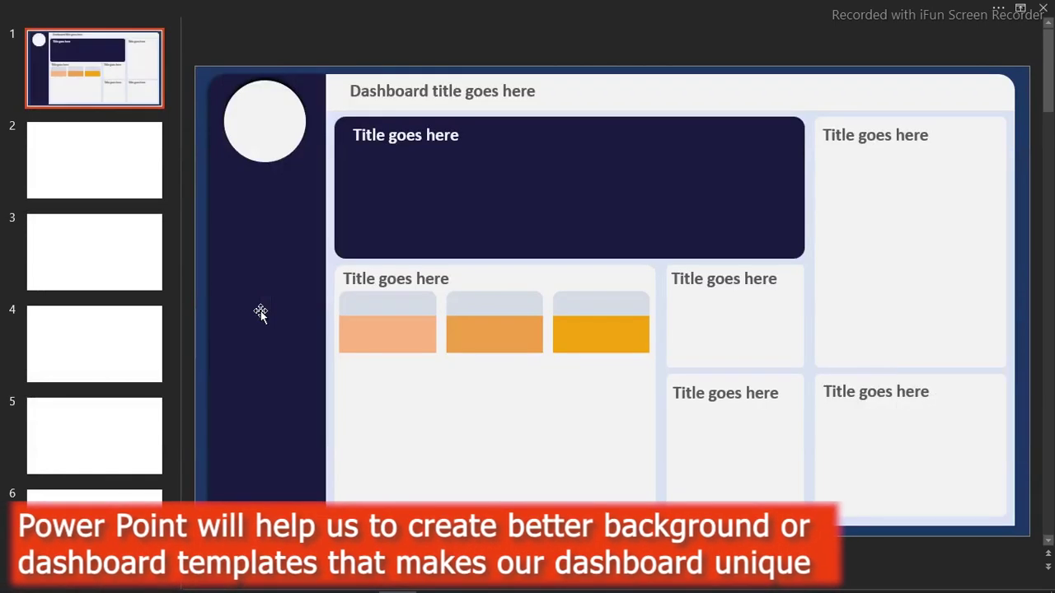
- Examine the Over view, Locations and About dashboard background layouts on slides 4 to 6
click(103, 360)
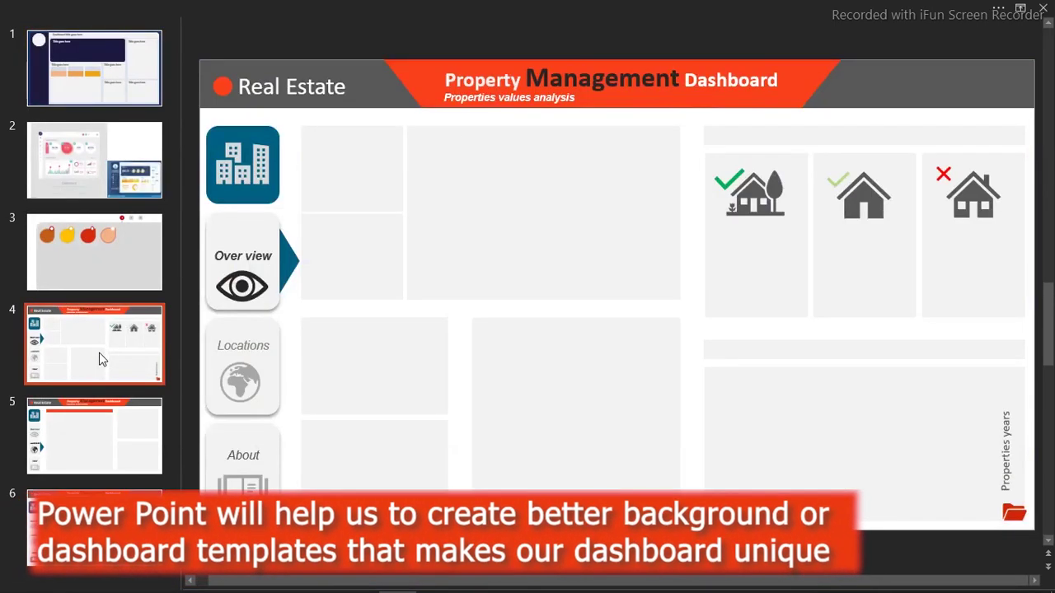
click(92, 427)
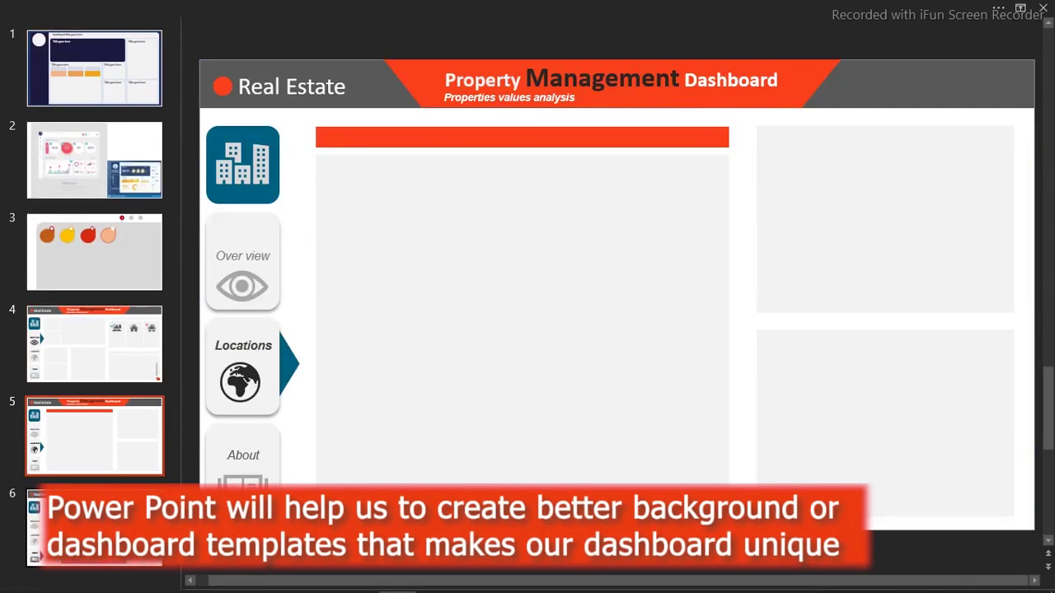
click(92, 527)
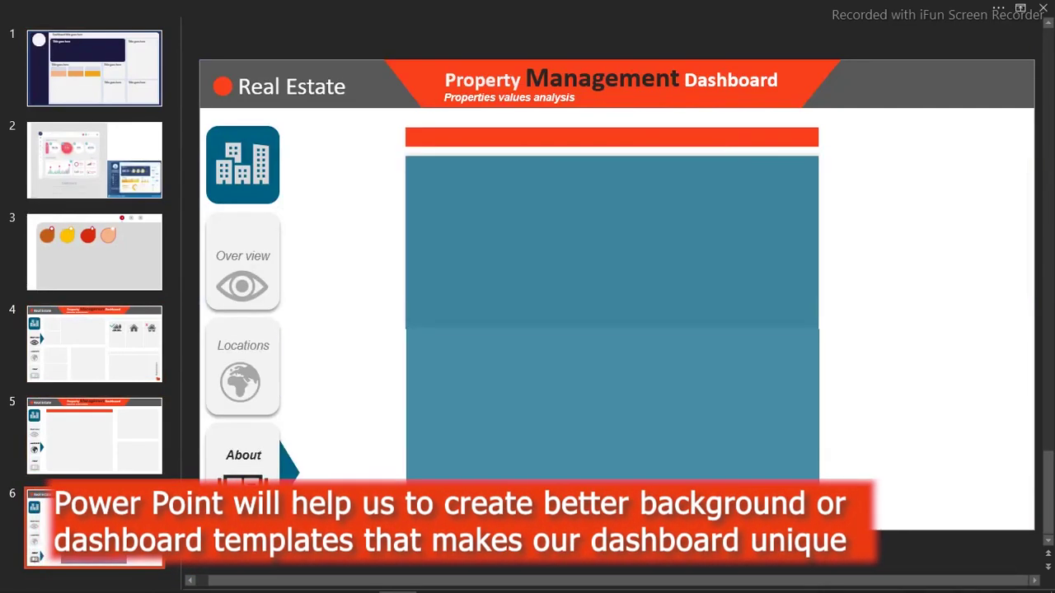
click(130, 408)
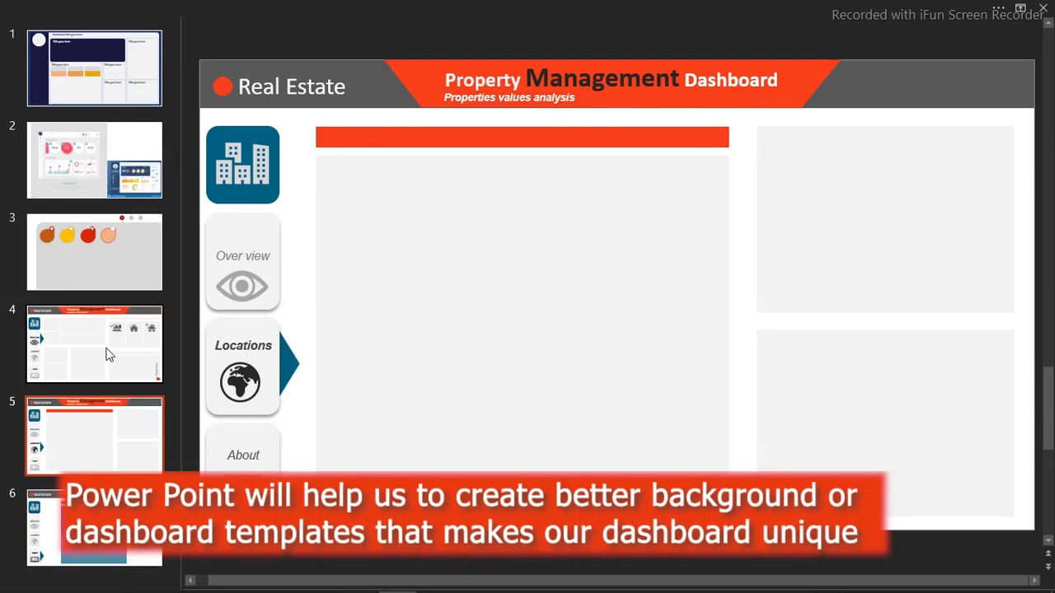
click(96, 325)
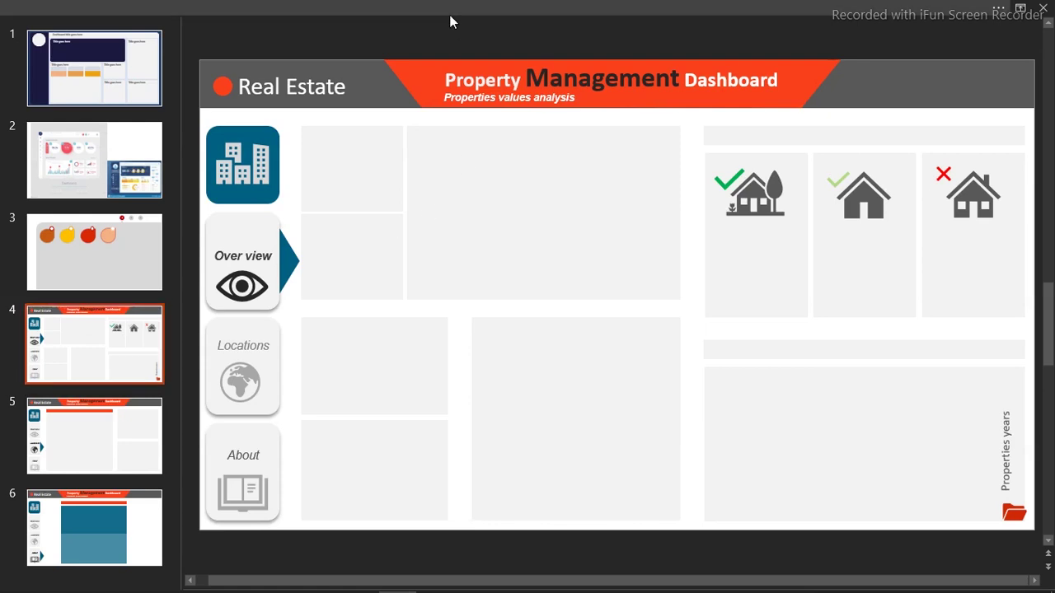
- Create a new blank presentation and delete the title and subtitle placeholders from its first slide
click(8, 34)
click(22, 37)
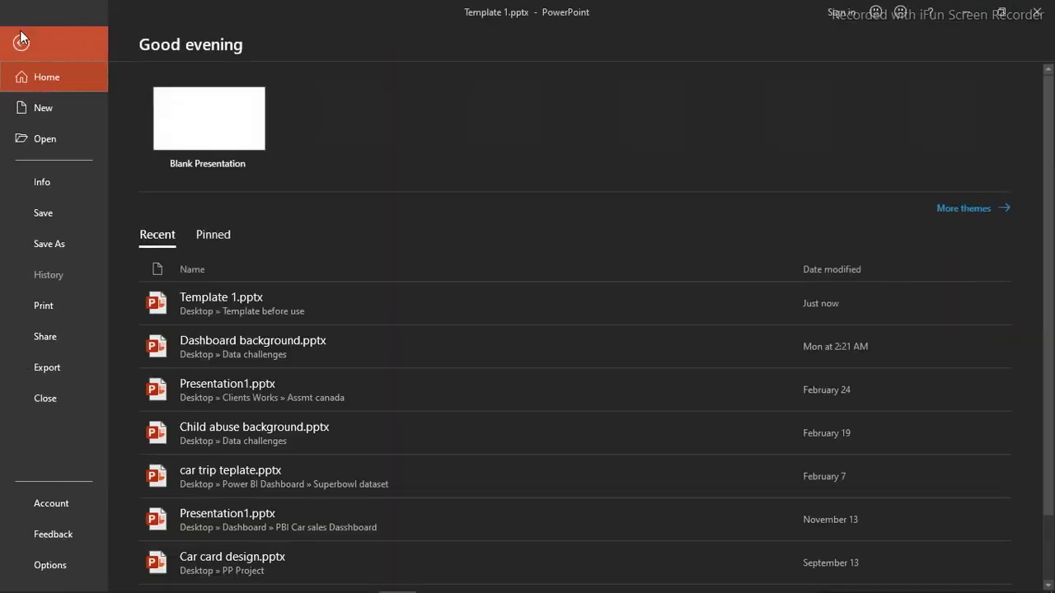
click(173, 121)
drag(258, 108, 959, 458)
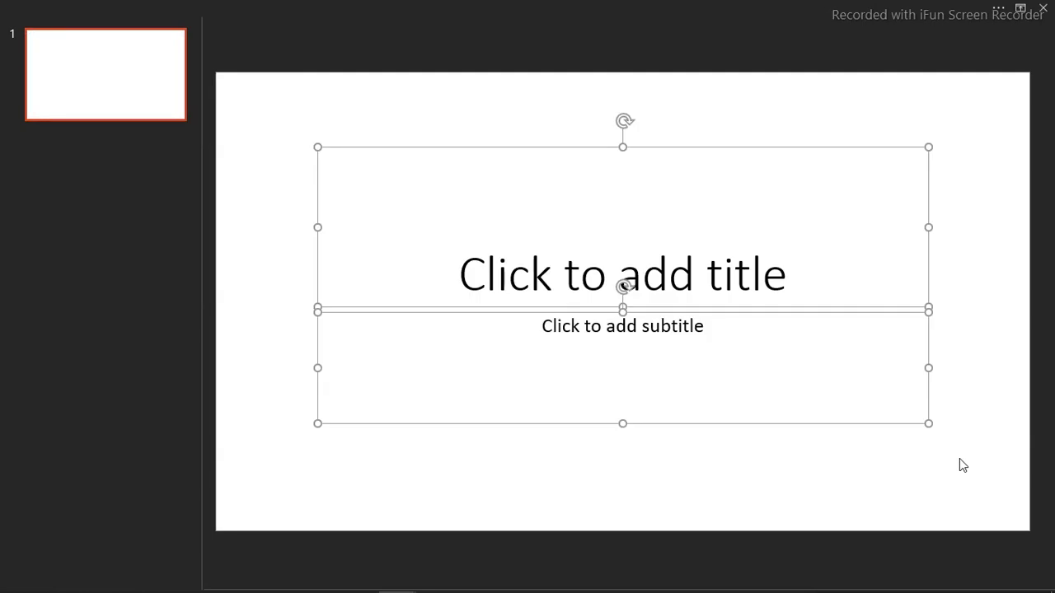
key(Delete)
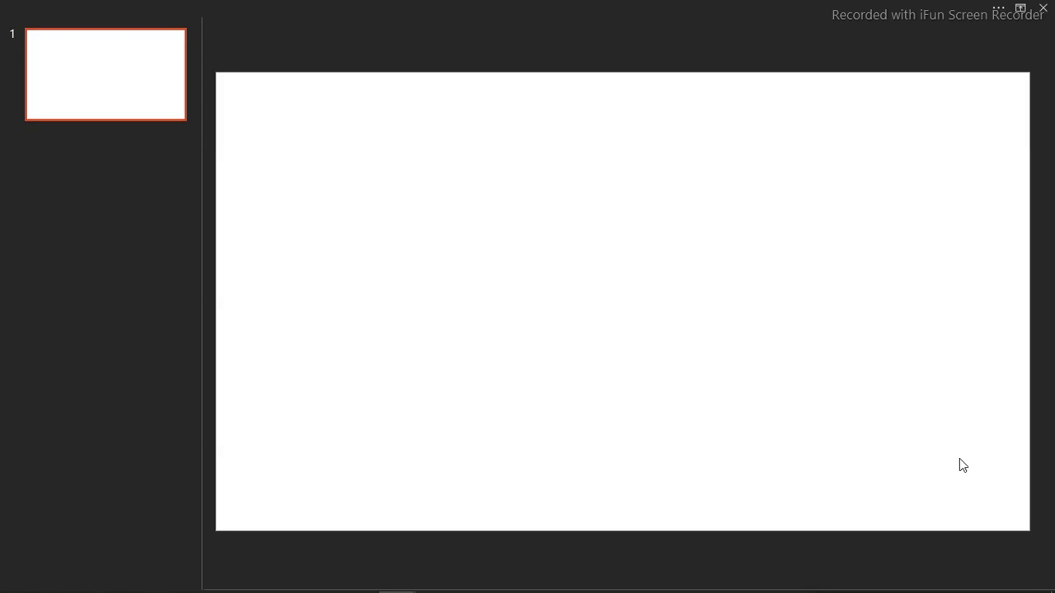
right_click(510, 220)
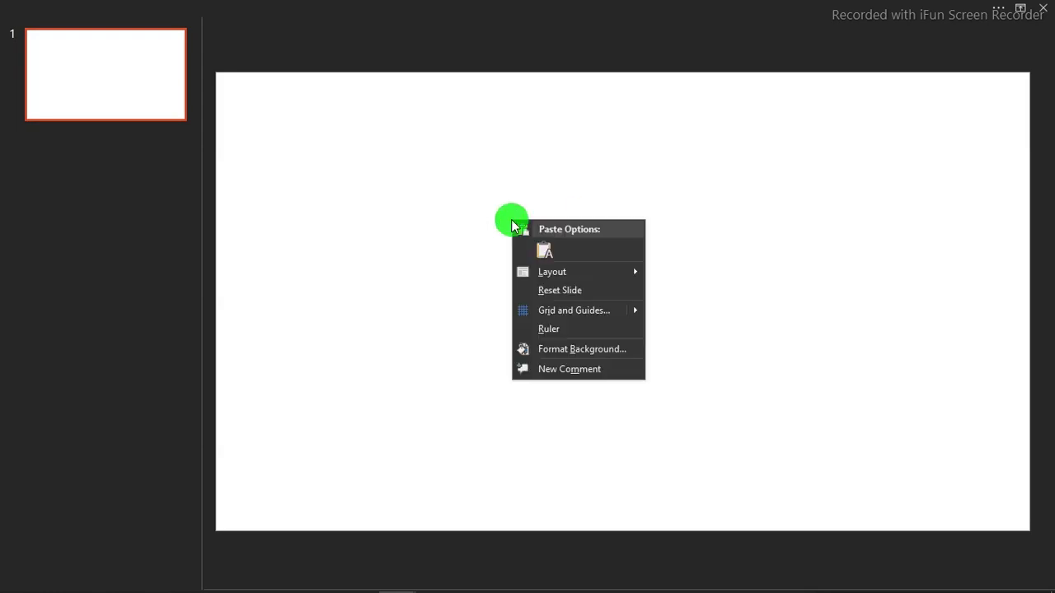
click(561, 353)
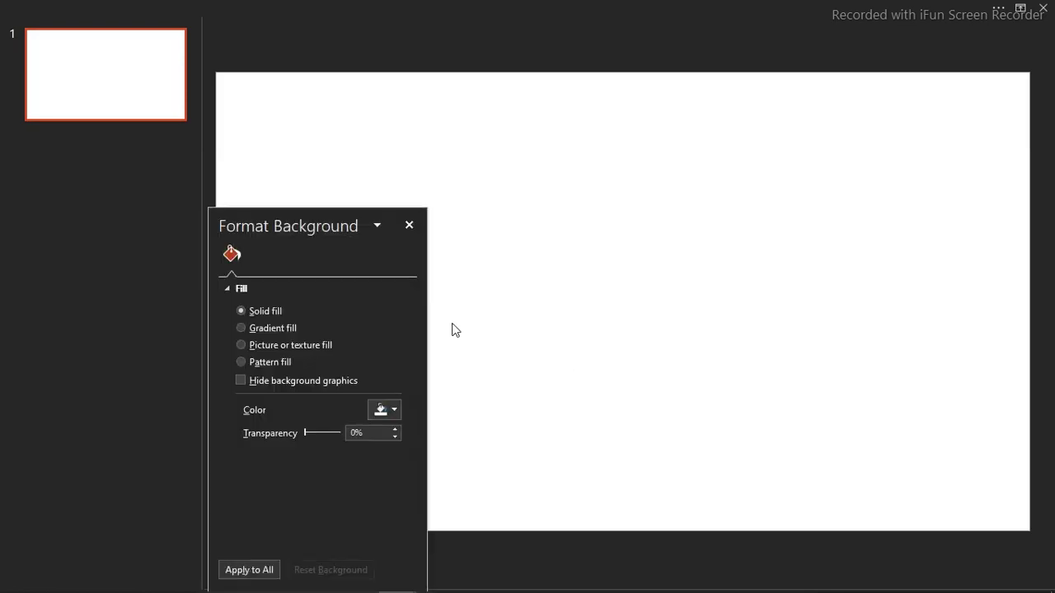
click(384, 408)
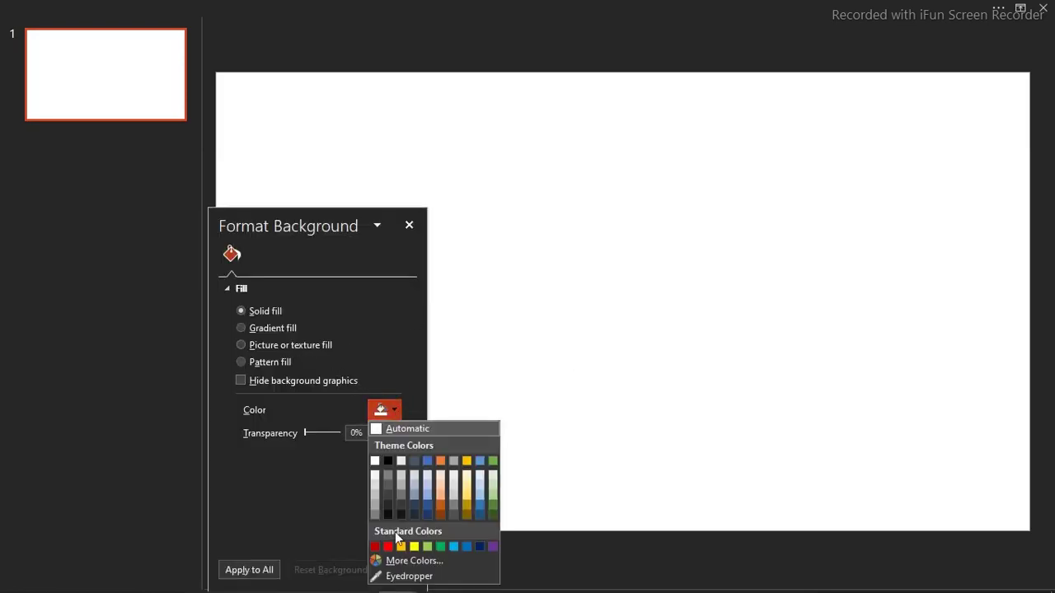
click(414, 562)
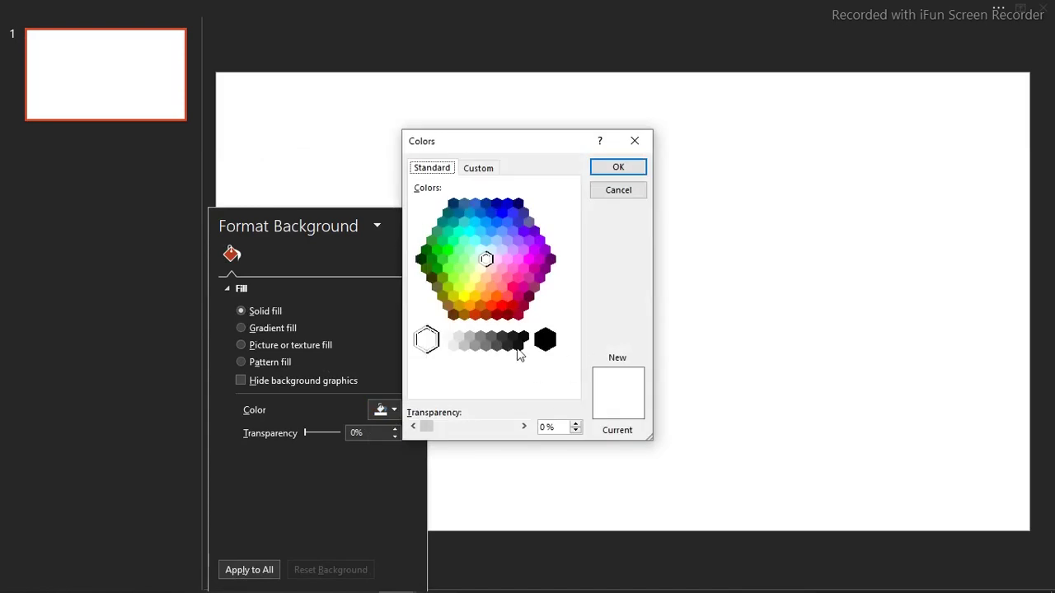
click(483, 169)
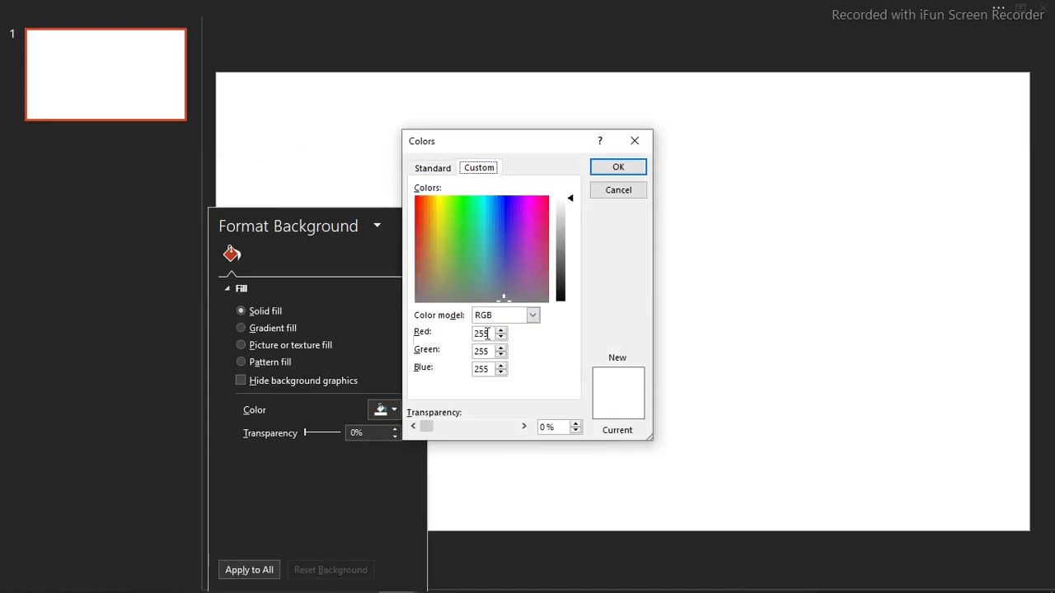
click(614, 189)
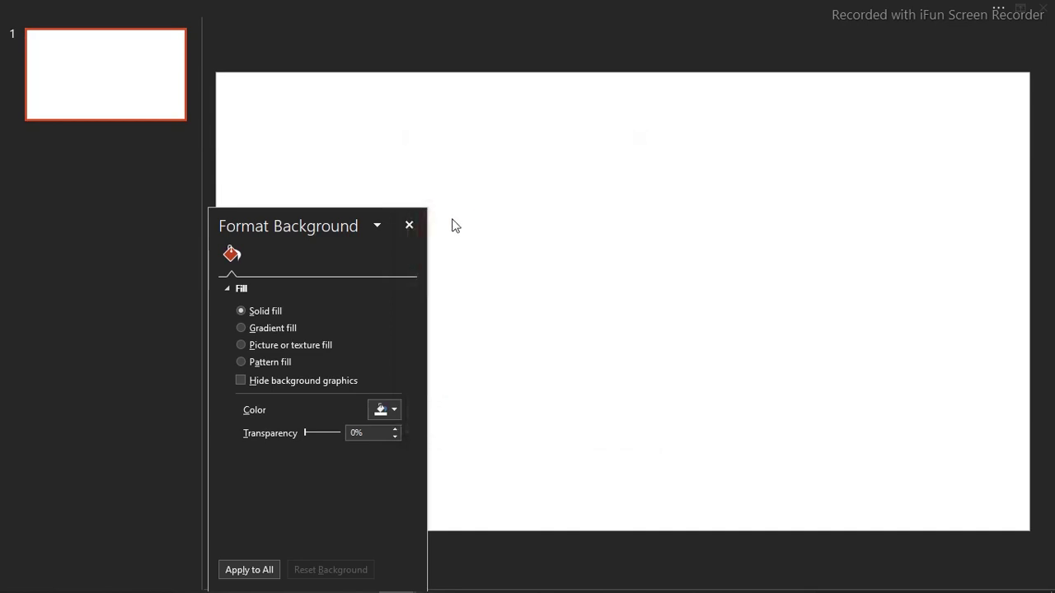
click(409, 226)
- Draw a wide, thin rectangle near the top of the blank slide, spanning about half of the slide's width
click(499, 5)
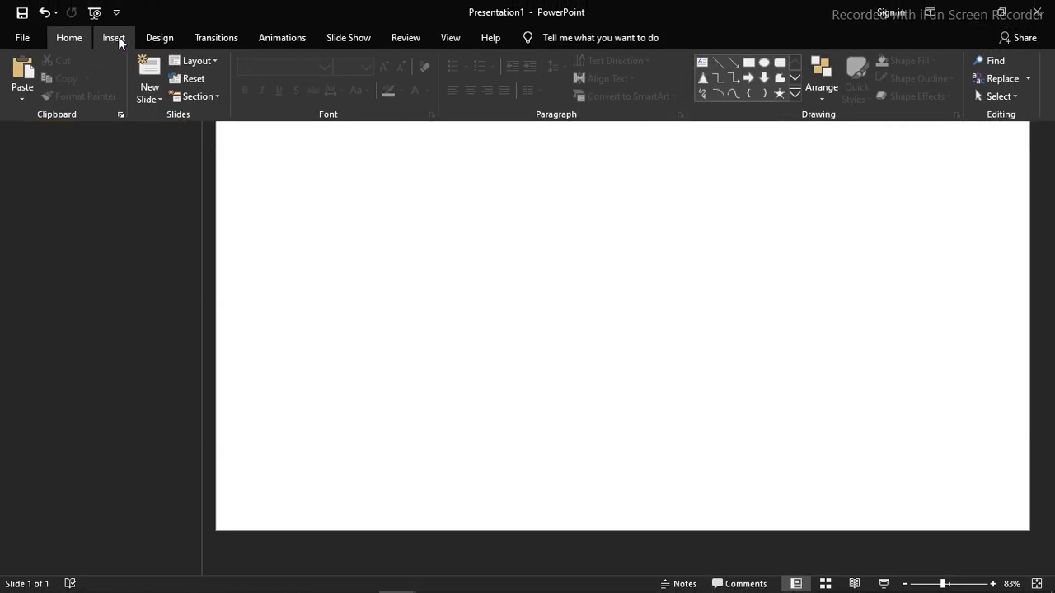
click(118, 36)
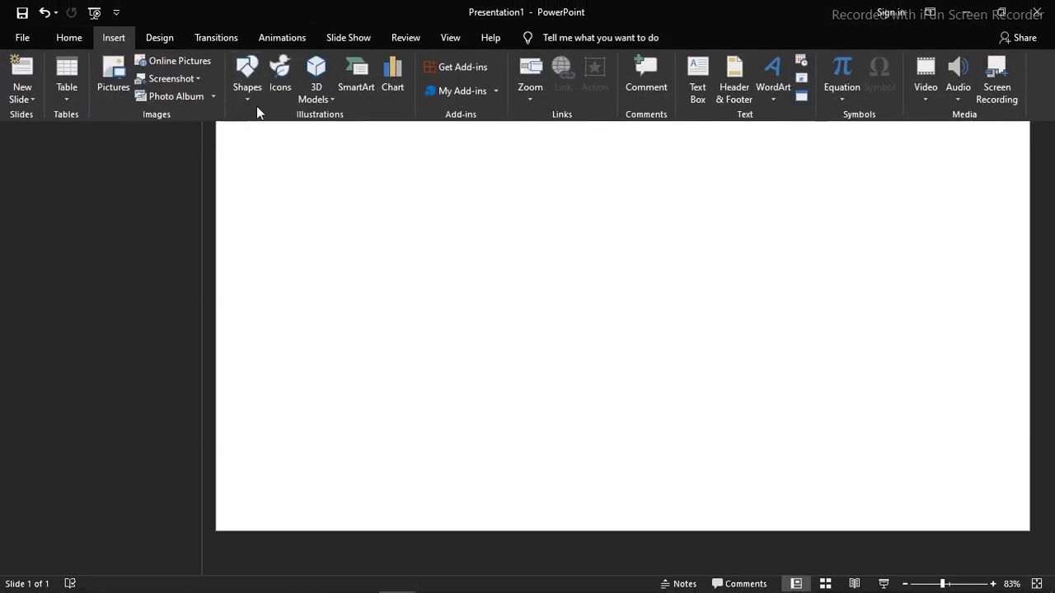
click(254, 101)
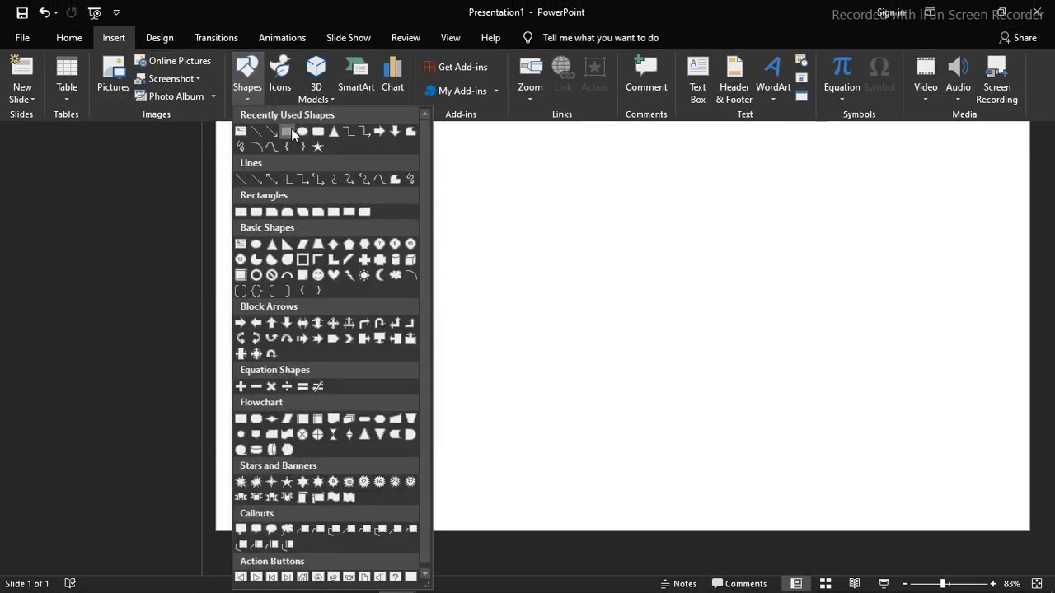
click(292, 132)
drag(290, 128, 718, 170)
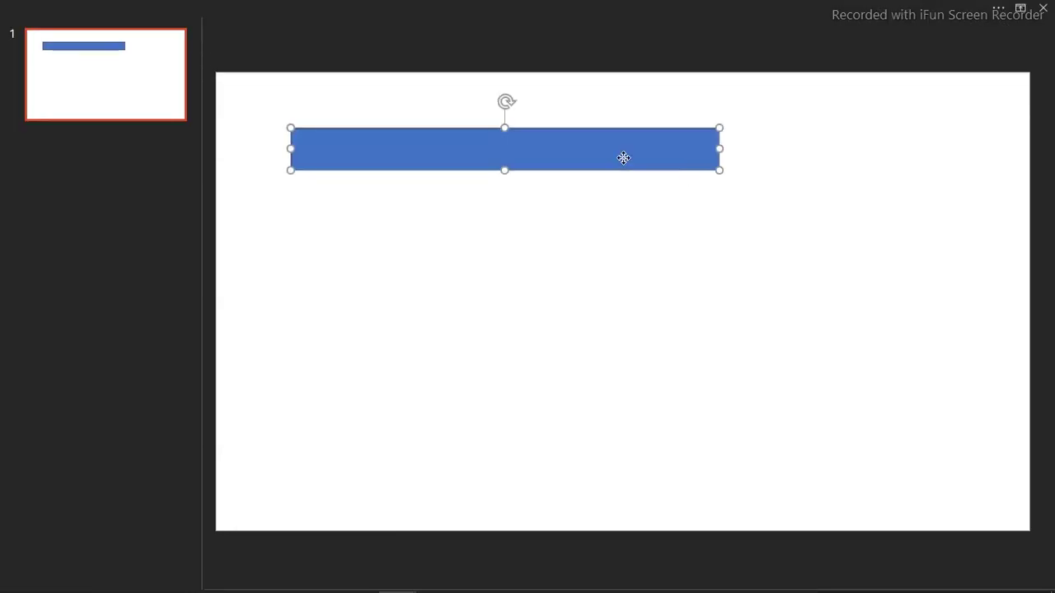
- Move the blue rectangle lower on the slide and set its height to 0.76" and width to 12.33"
drag(623, 159, 575, 260)
click(643, 3)
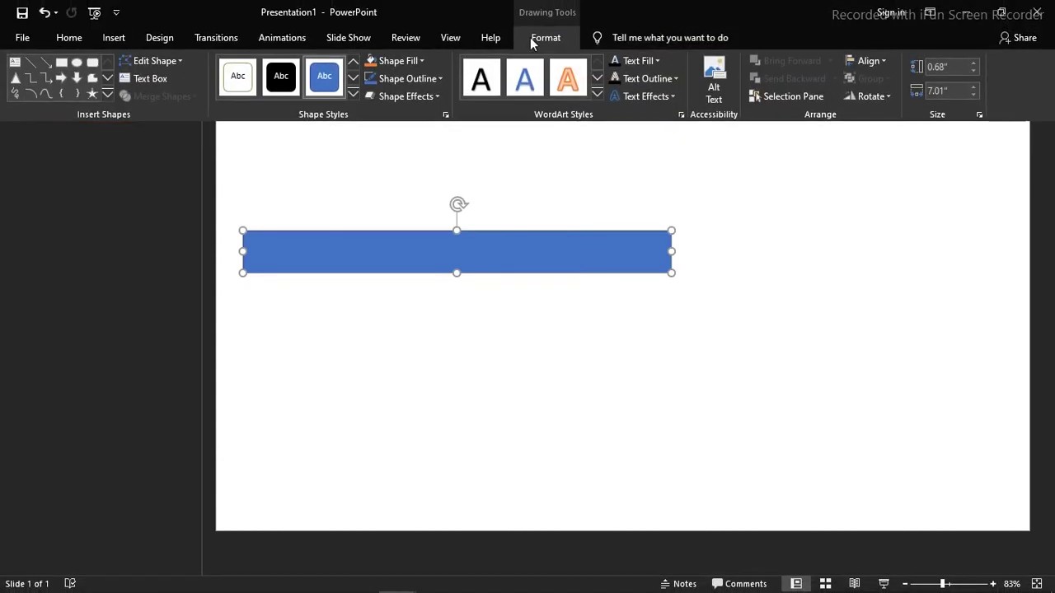
click(953, 69)
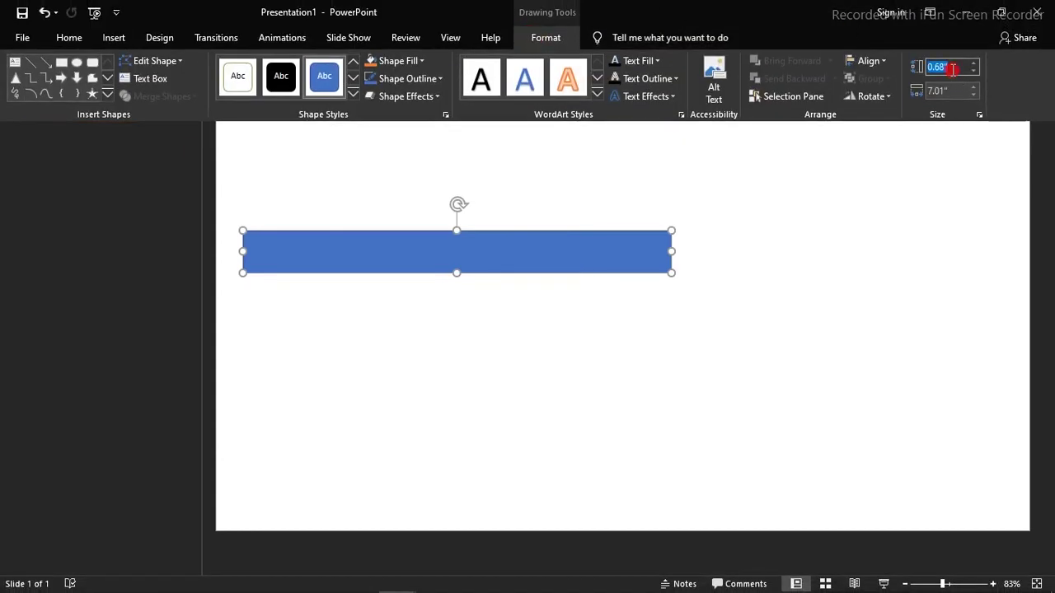
text(0.76")
click(946, 92)
text(12)
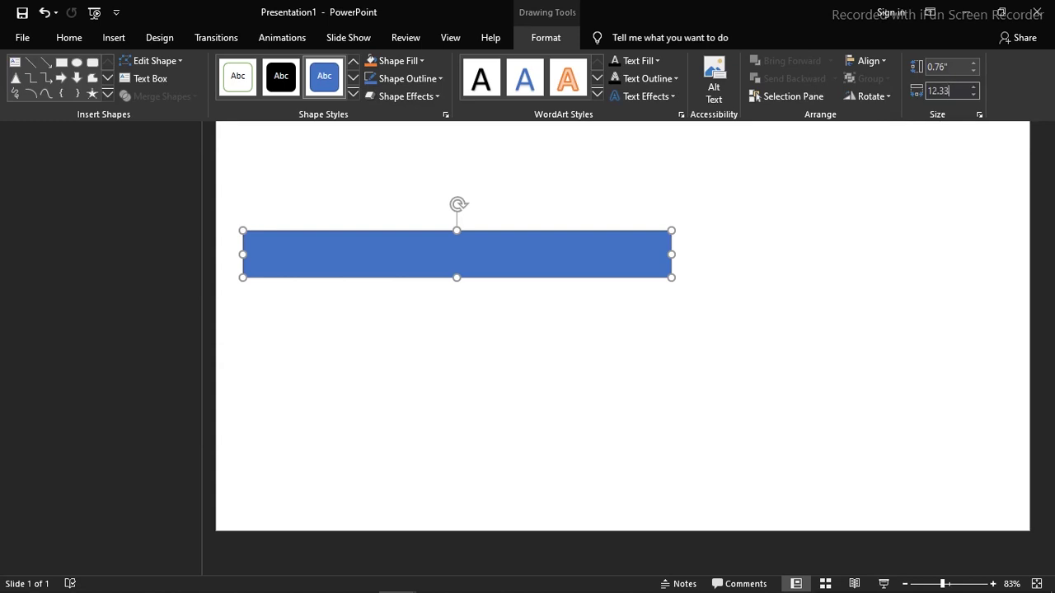
text(.33)
key(Return)
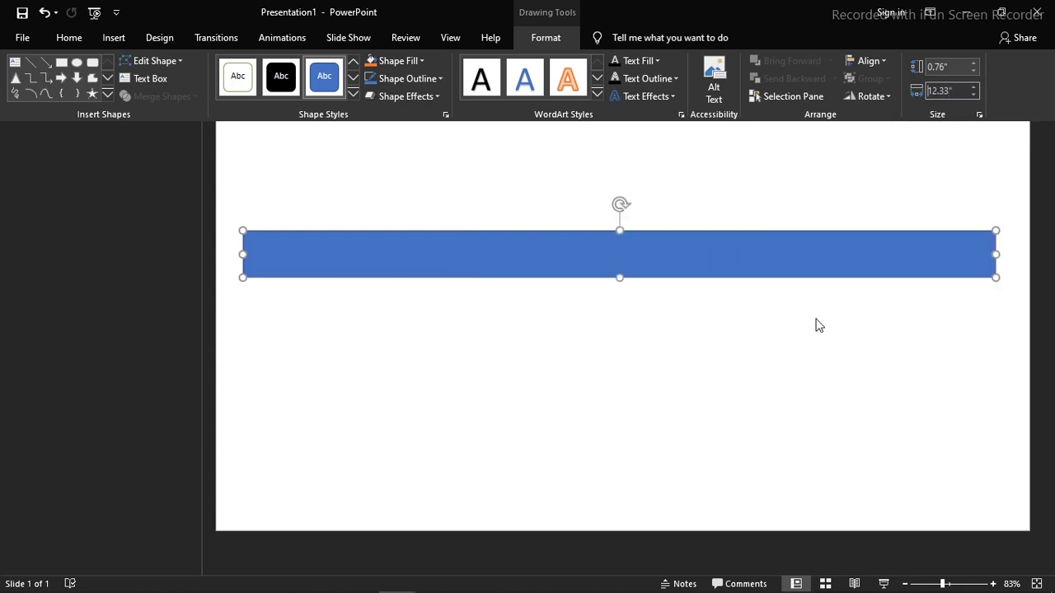
- Place the rectangle flush with the slide's upper edge and stretch it across the full slide width, about 13.33"
drag(692, 267, 728, 106)
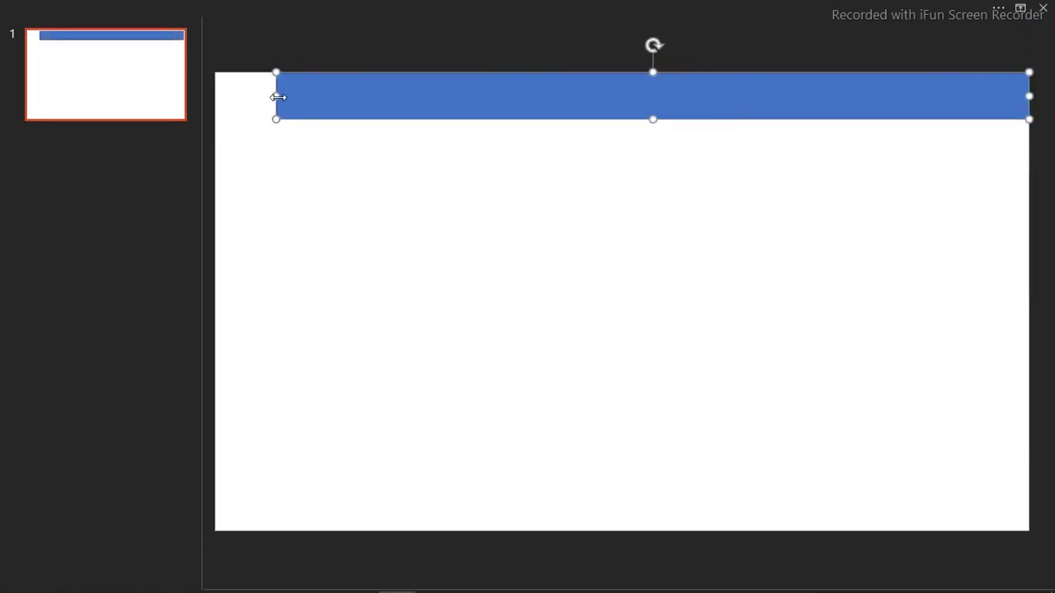
drag(276, 98, 217, 99)
click(478, 221)
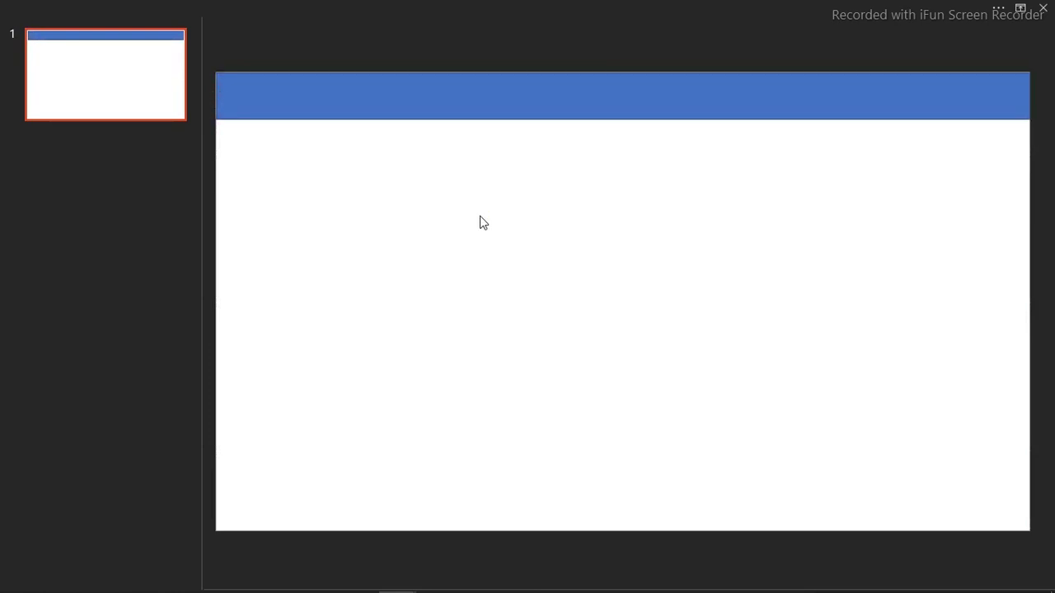
- Format the header rectangle with no line and a dark grey solid fill
click(549, 110)
right_click(549, 109)
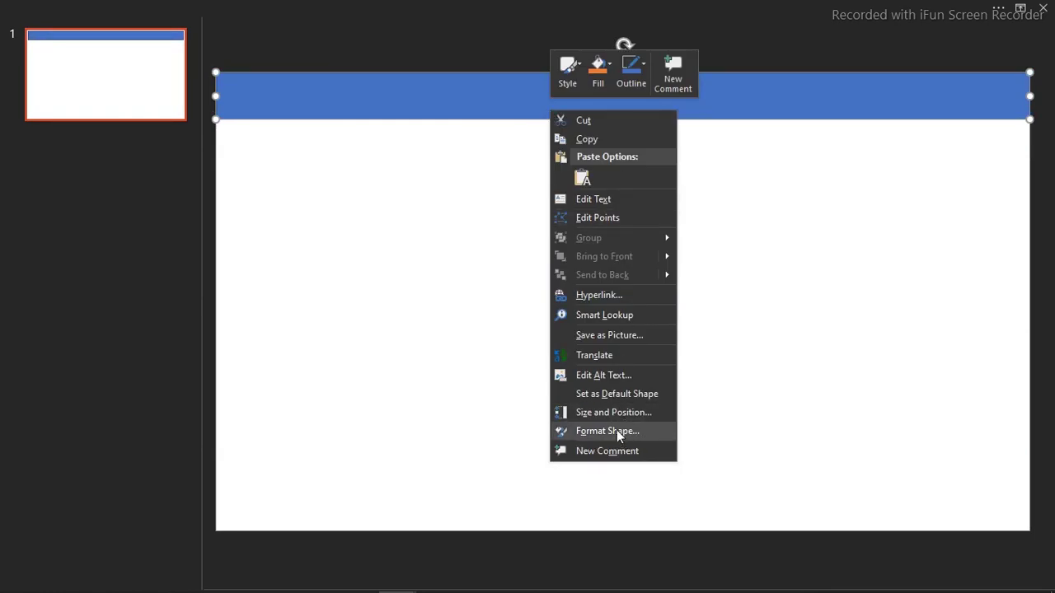
click(616, 429)
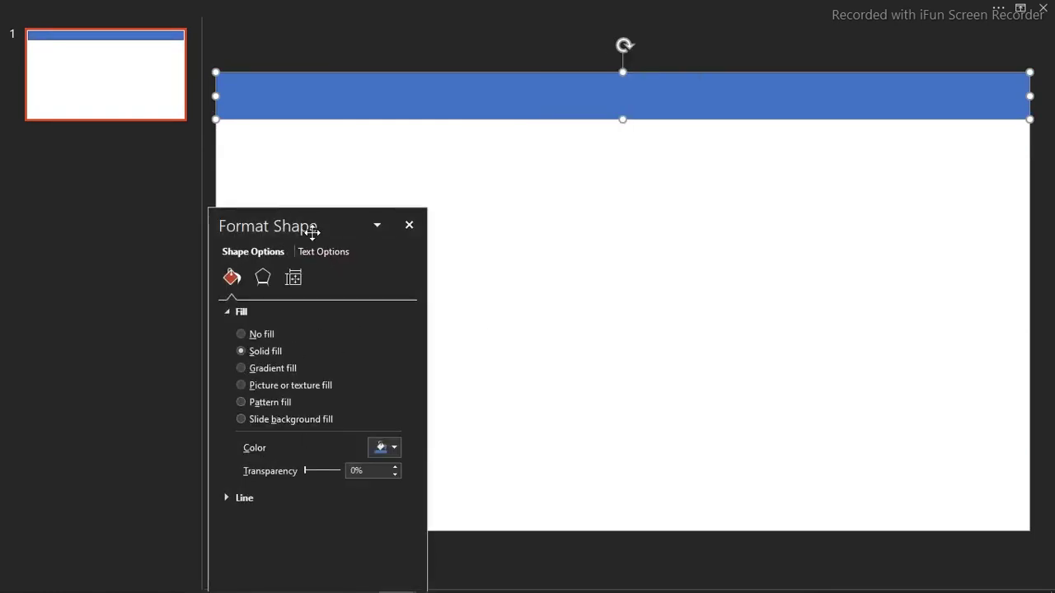
drag(311, 229, 401, 143)
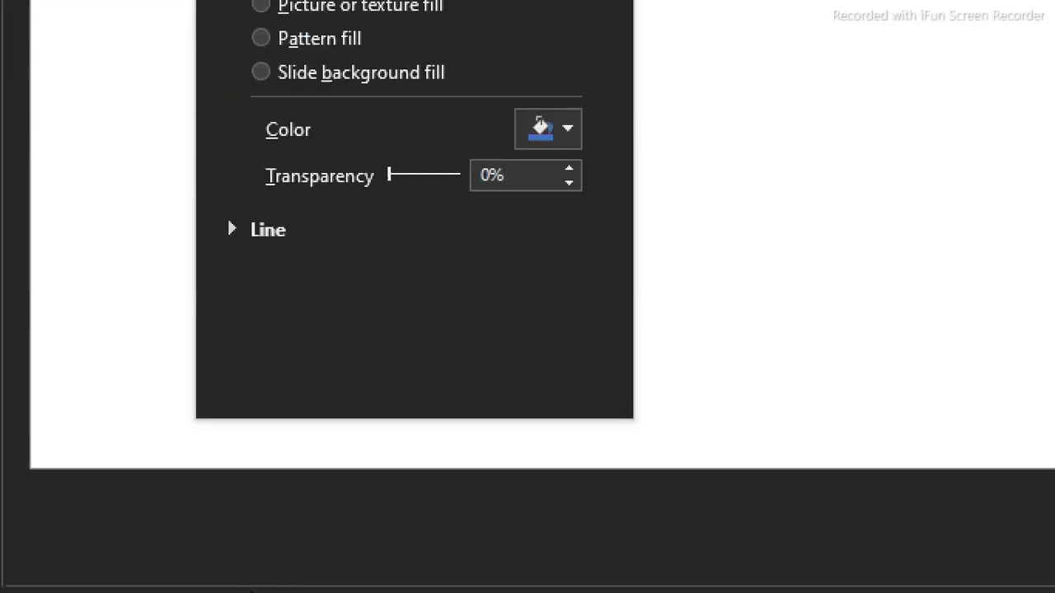
click(265, 230)
click(279, 291)
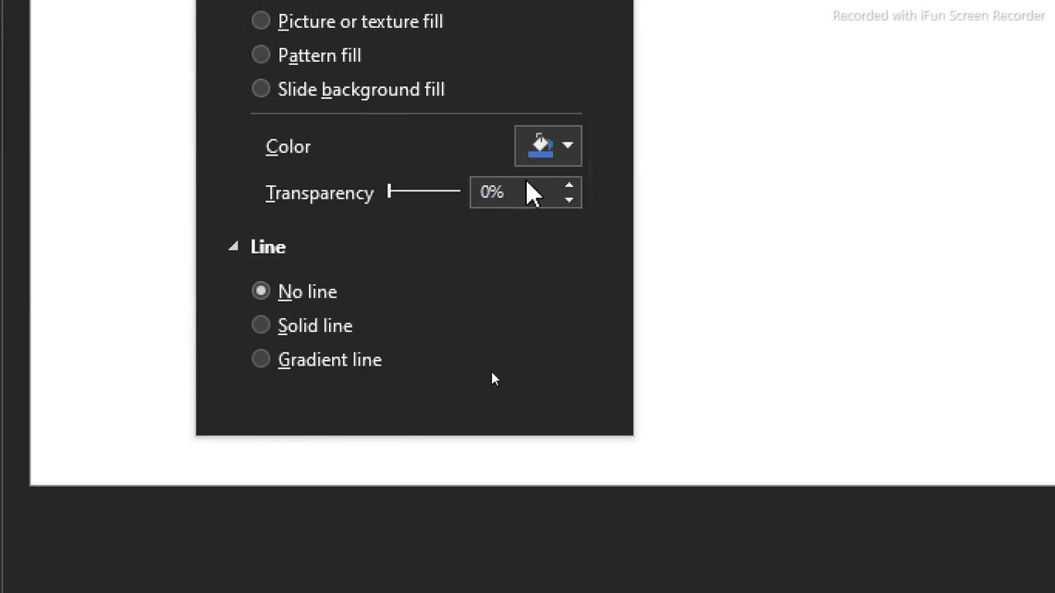
click(569, 149)
click(557, 265)
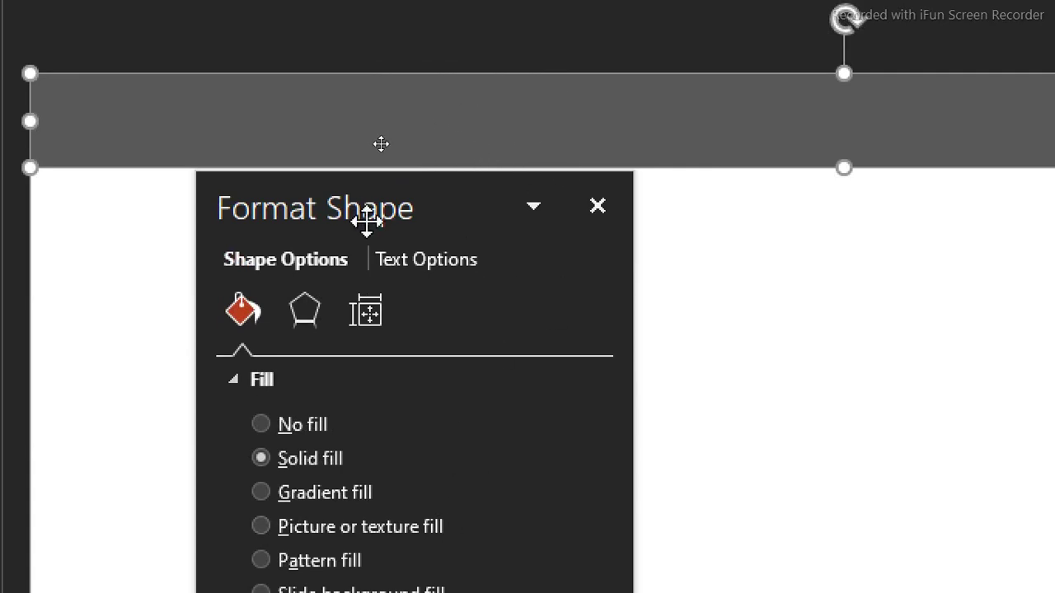
drag(355, 204, 205, 299)
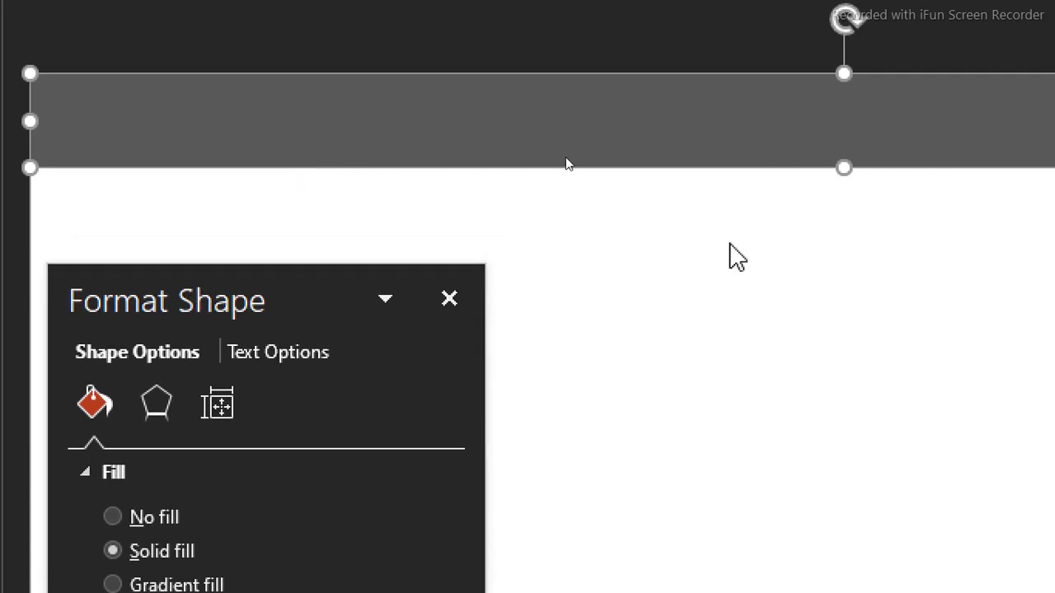
click(736, 257)
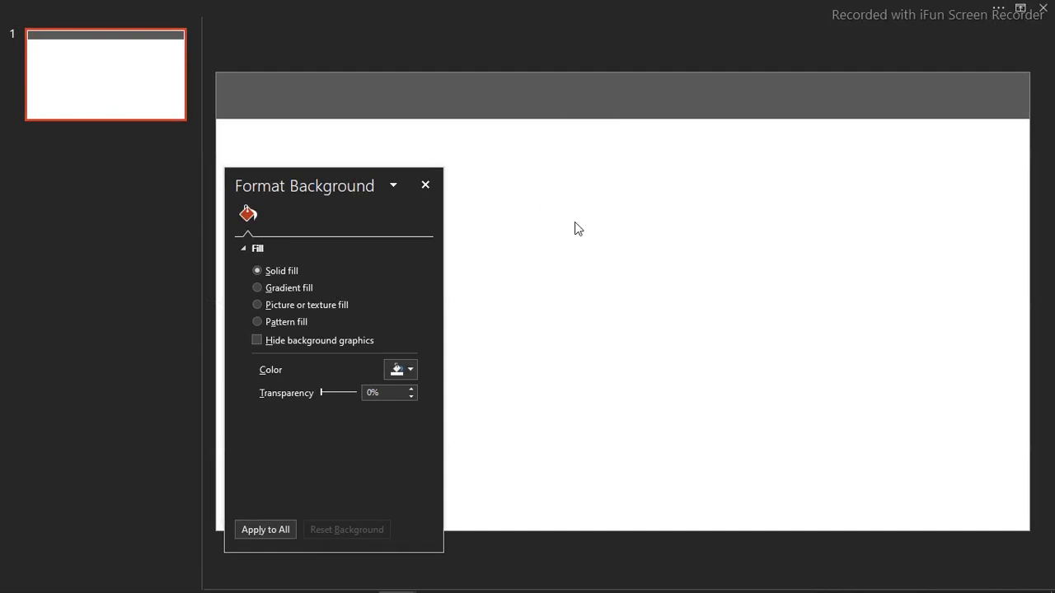
- Draw a Flowchart: Manual Operation shape, about a quarter of the slide's width, and place it below the grey header band
click(318, 8)
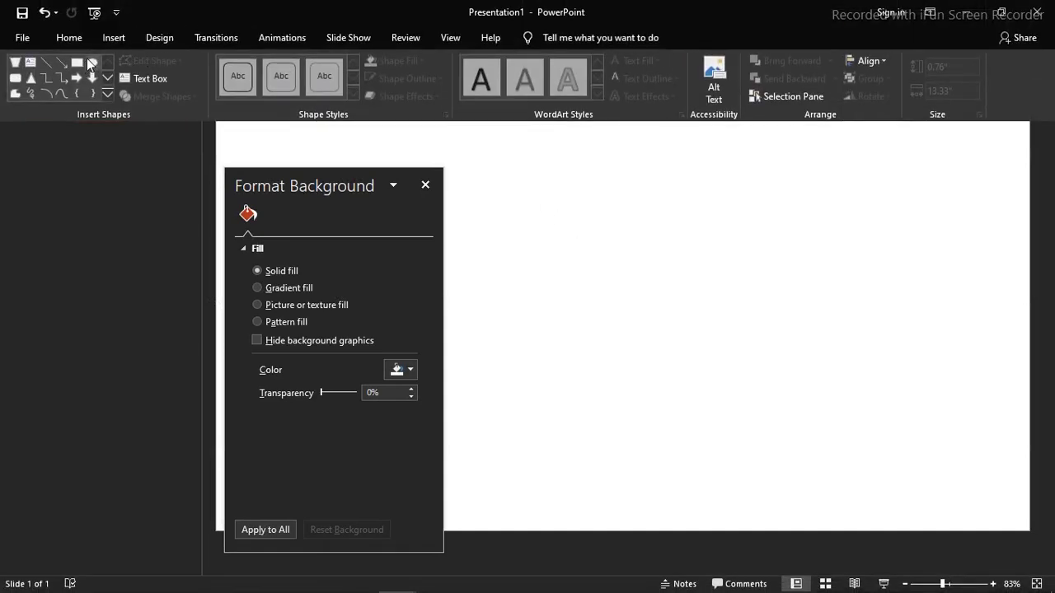
click(121, 39)
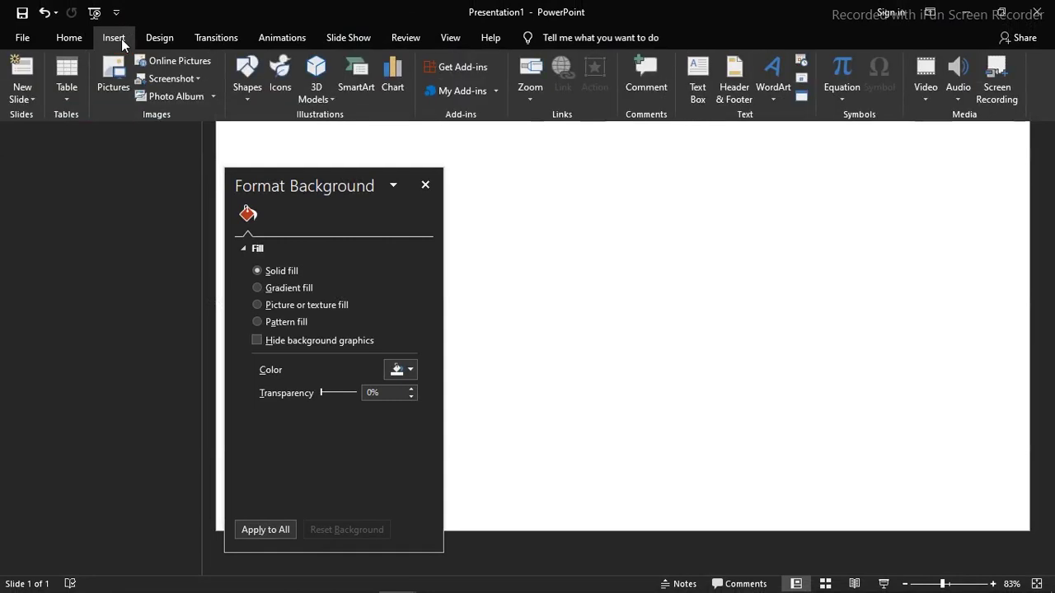
click(250, 102)
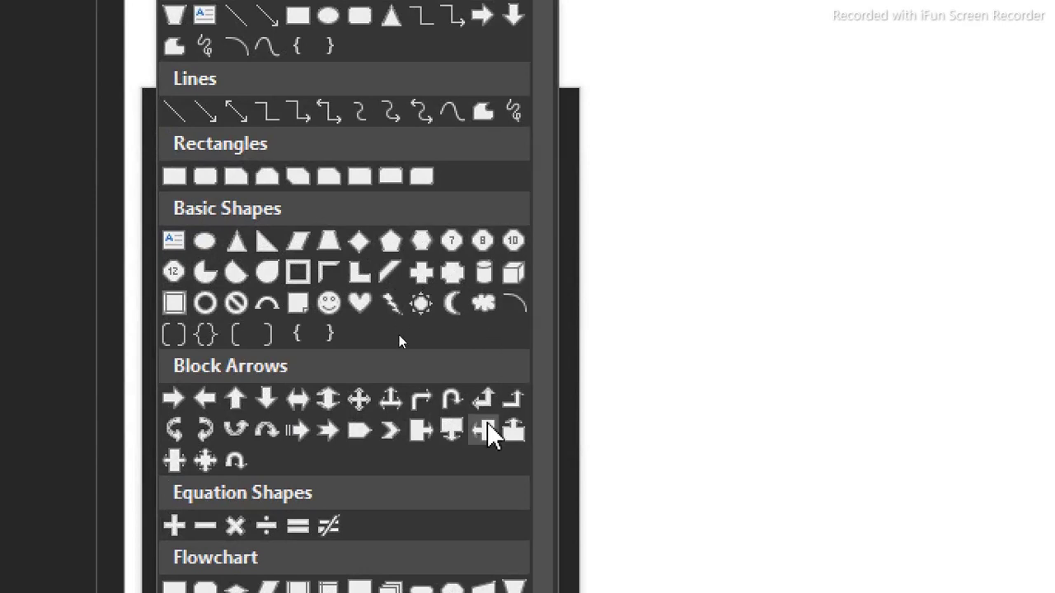
scroll(484, 527, down, 3)
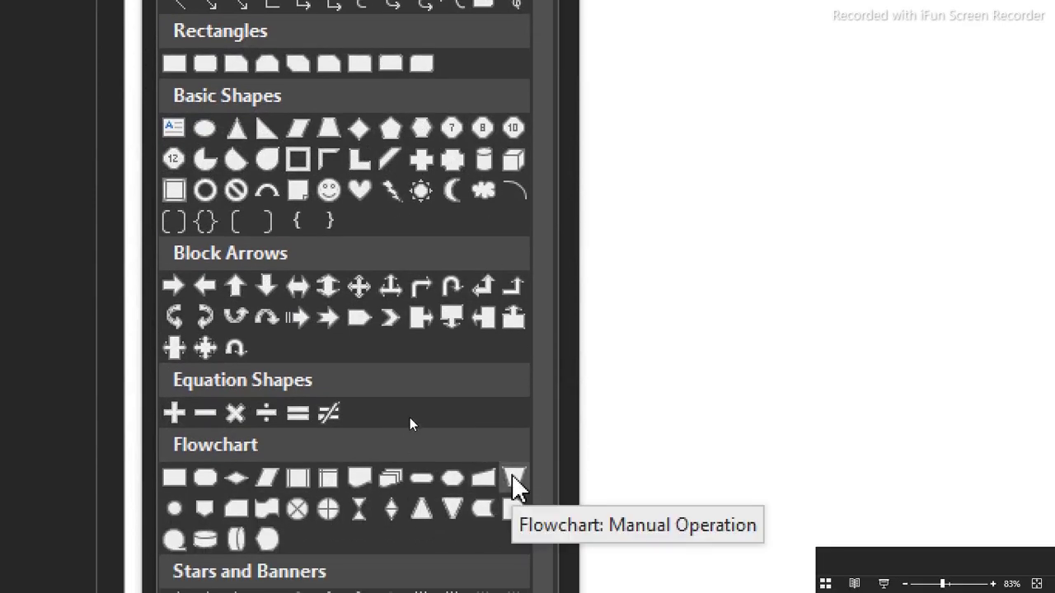
click(512, 479)
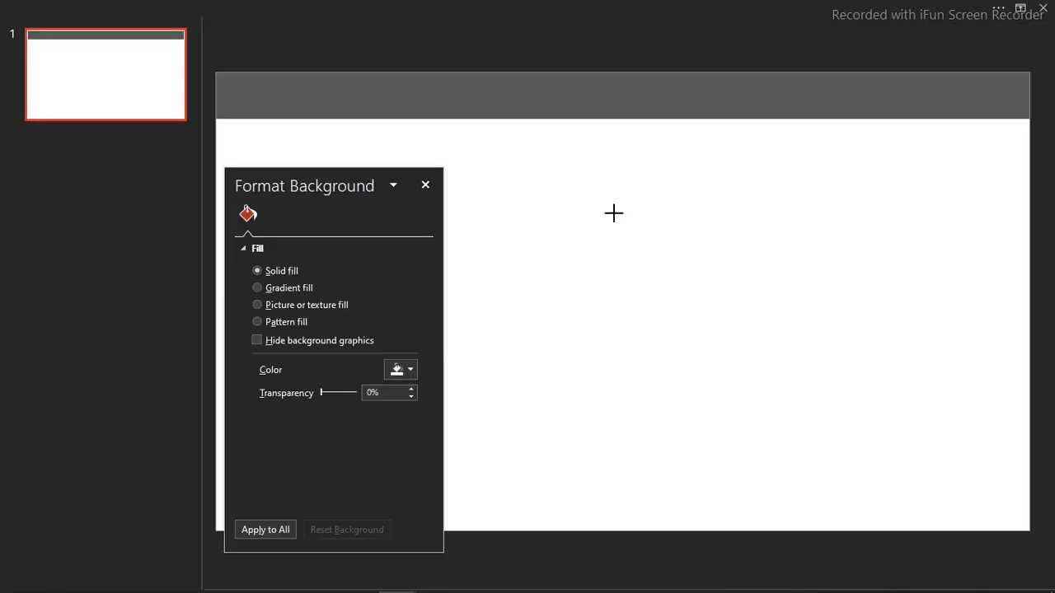
drag(613, 213, 808, 337)
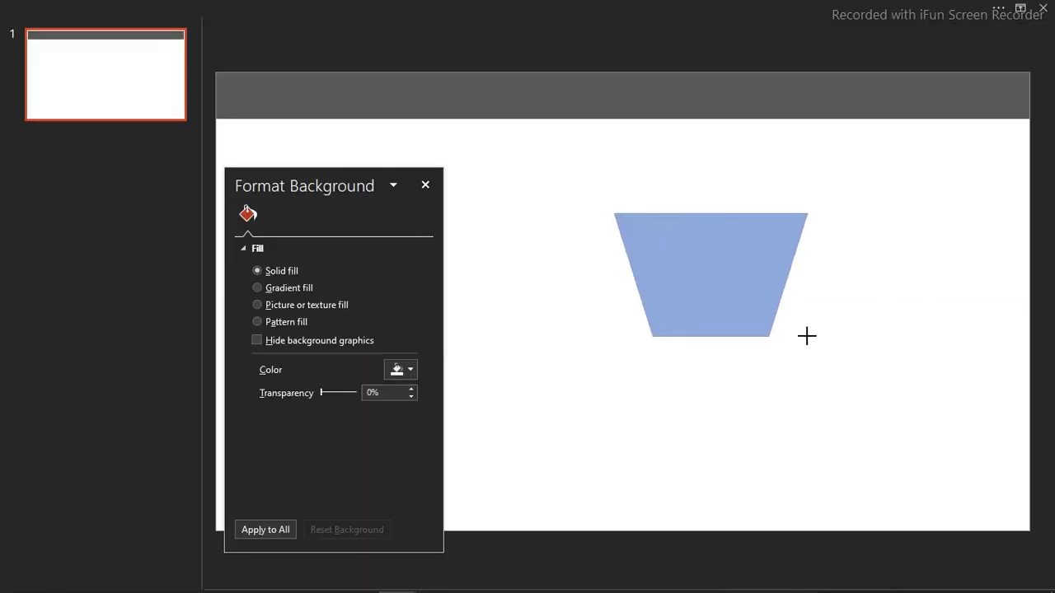
drag(700, 300, 605, 282)
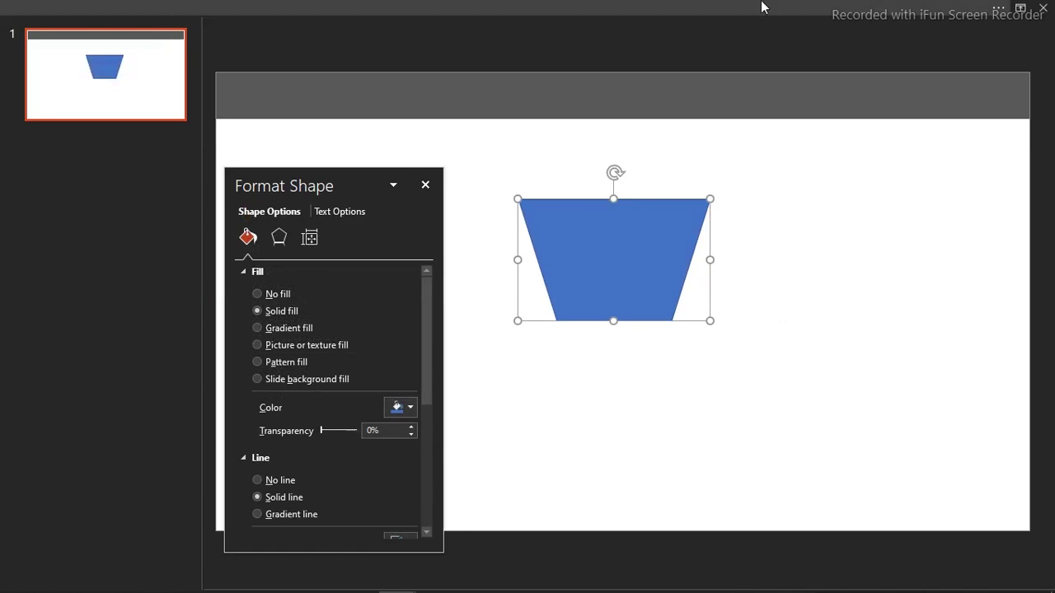
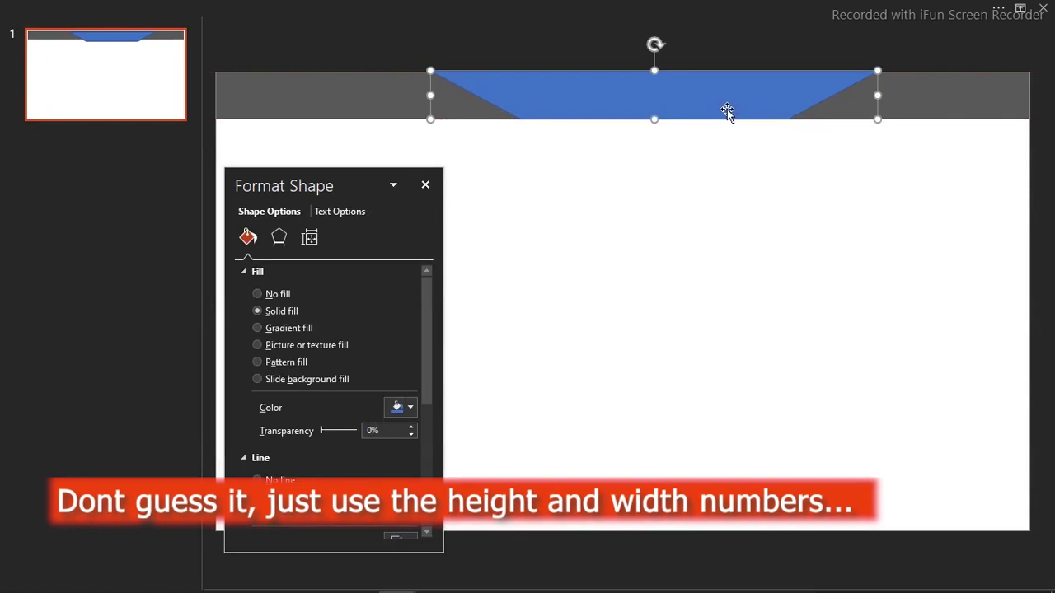
- Align the blue trapezoid and the grey header band to each other by center and middle
shift+click(356, 109)
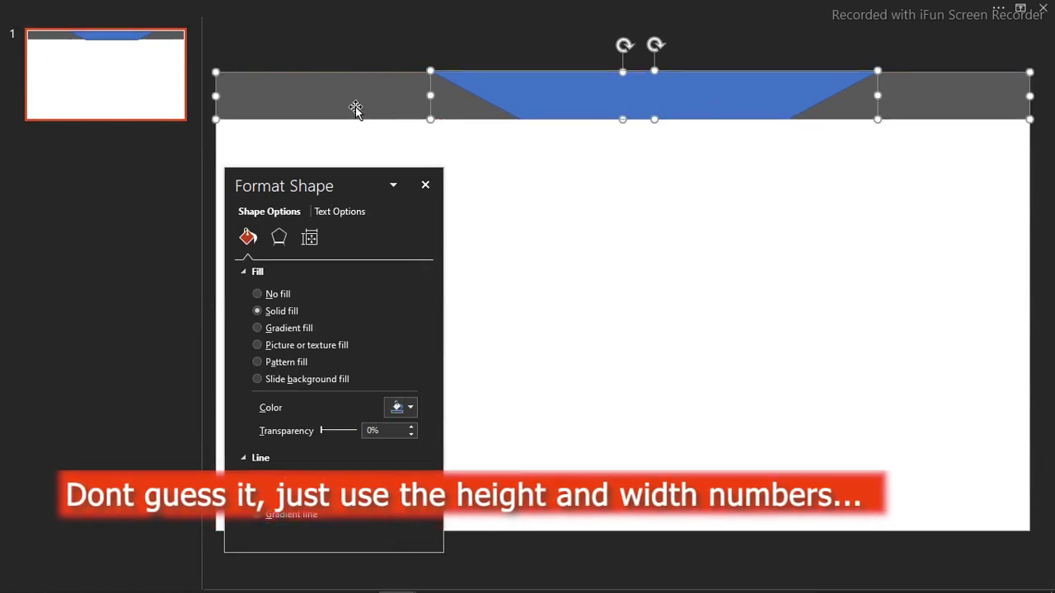
click(560, 5)
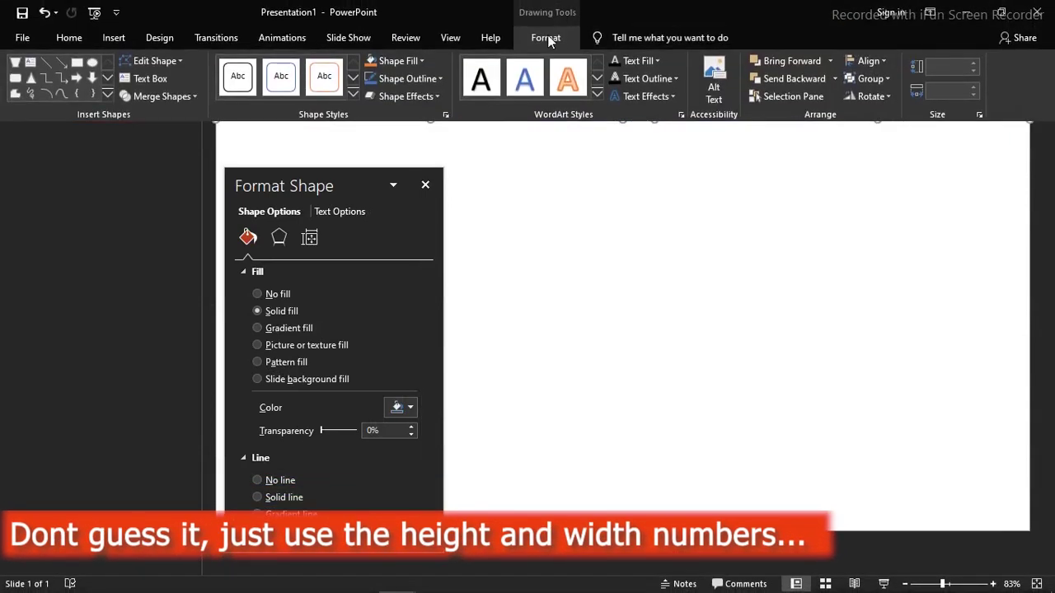
click(881, 61)
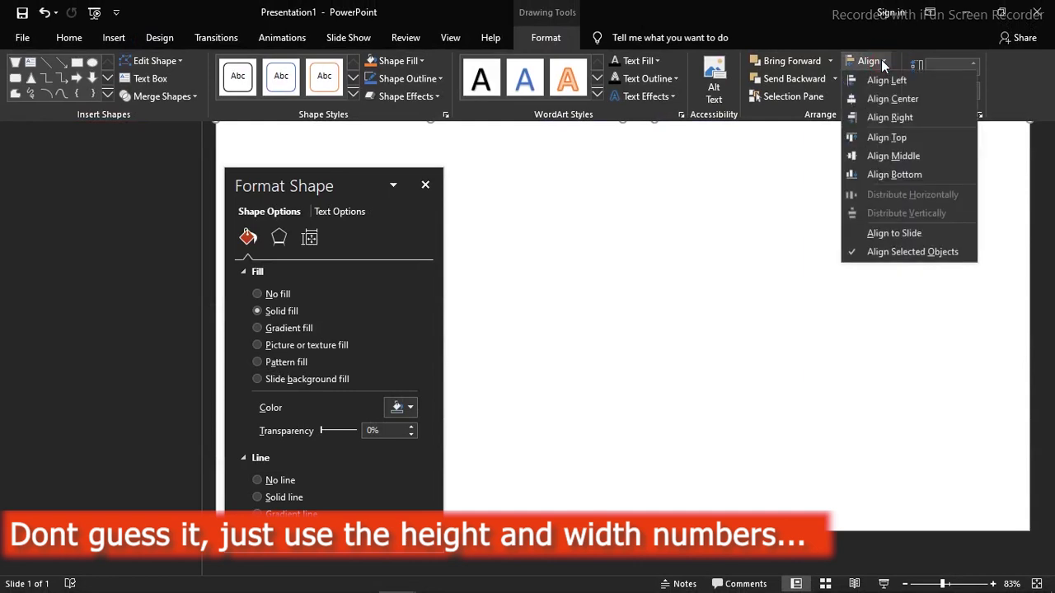
click(892, 100)
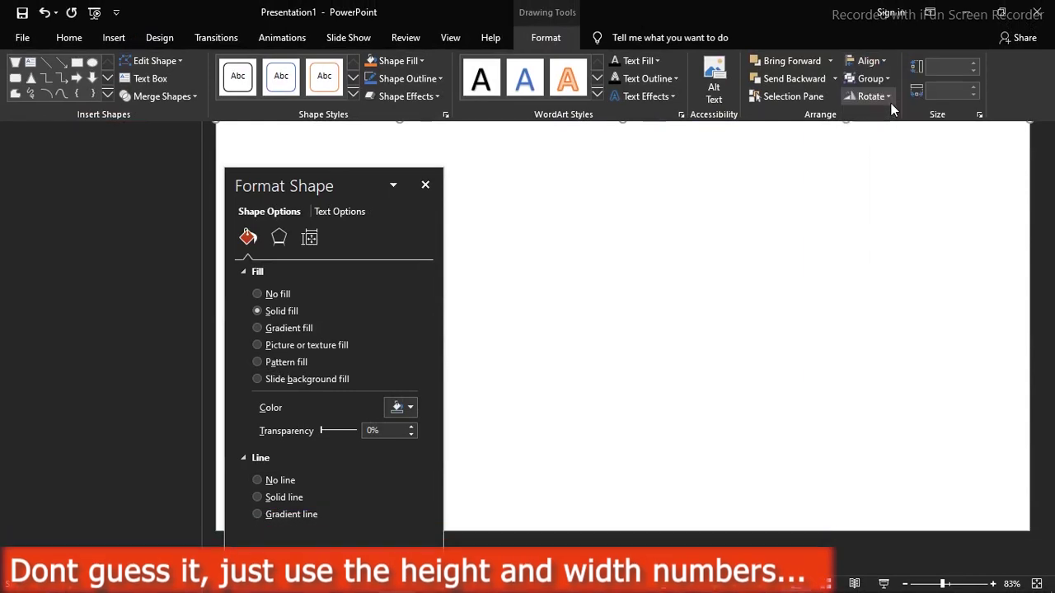
click(875, 63)
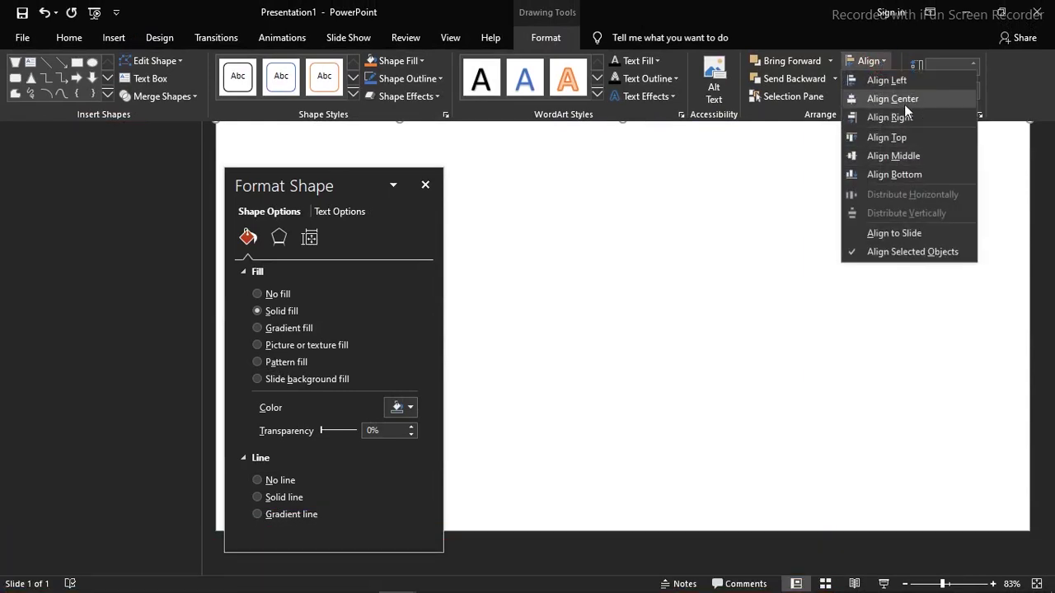
click(893, 156)
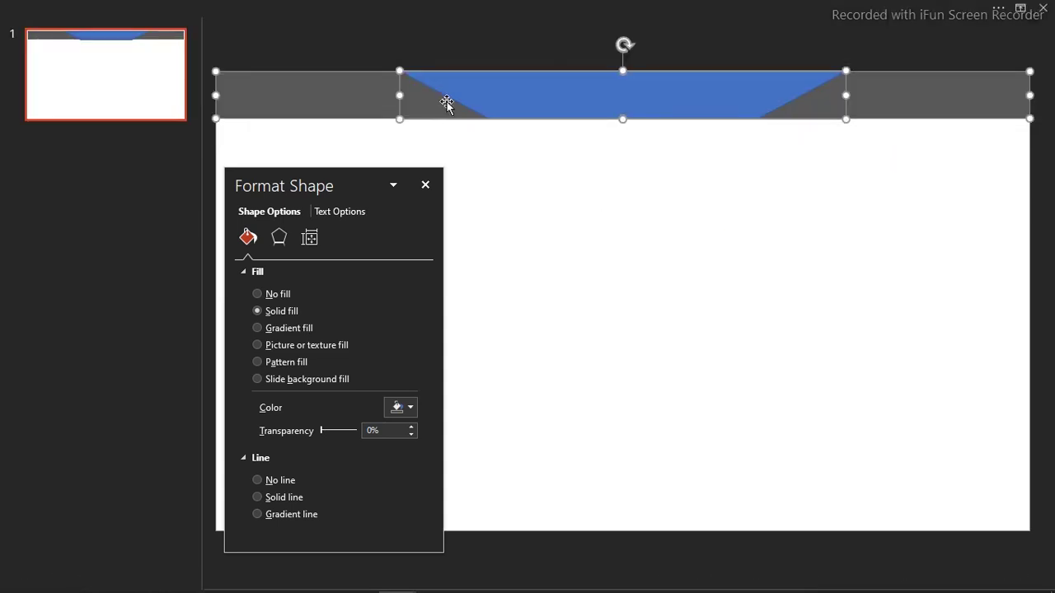
- Edit the blue trapezoid's points, moving both lower corners outward to steepen its sides and meet the grey band's lower edge
right_click(482, 102)
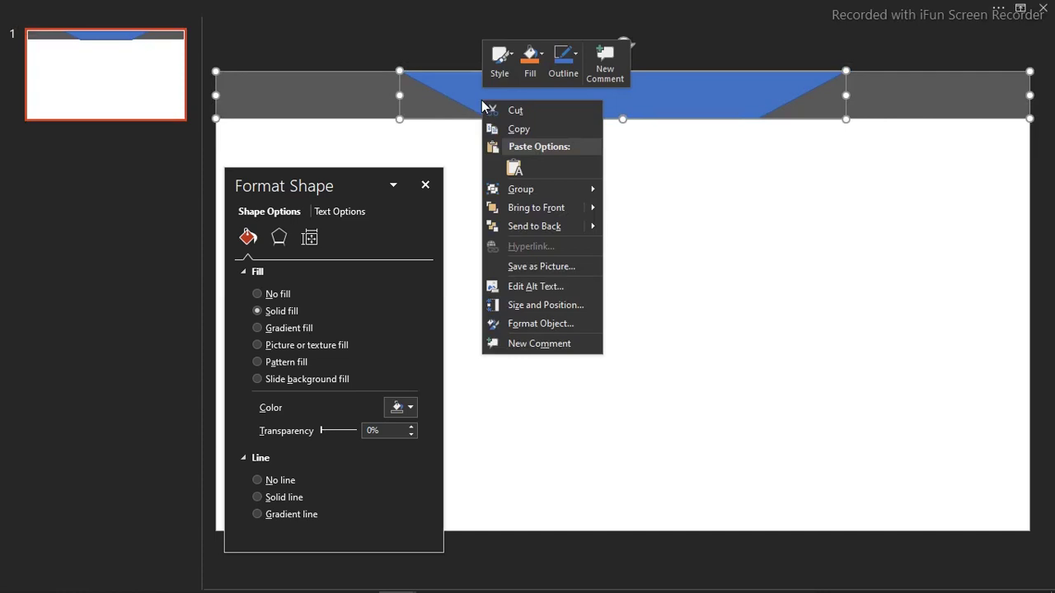
click(629, 186)
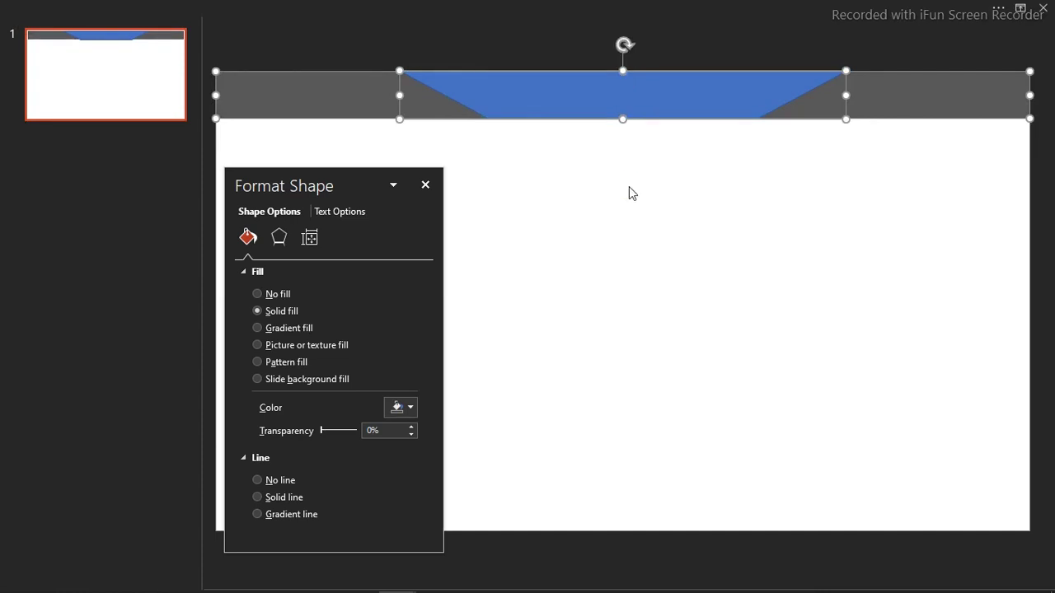
click(629, 187)
click(575, 107)
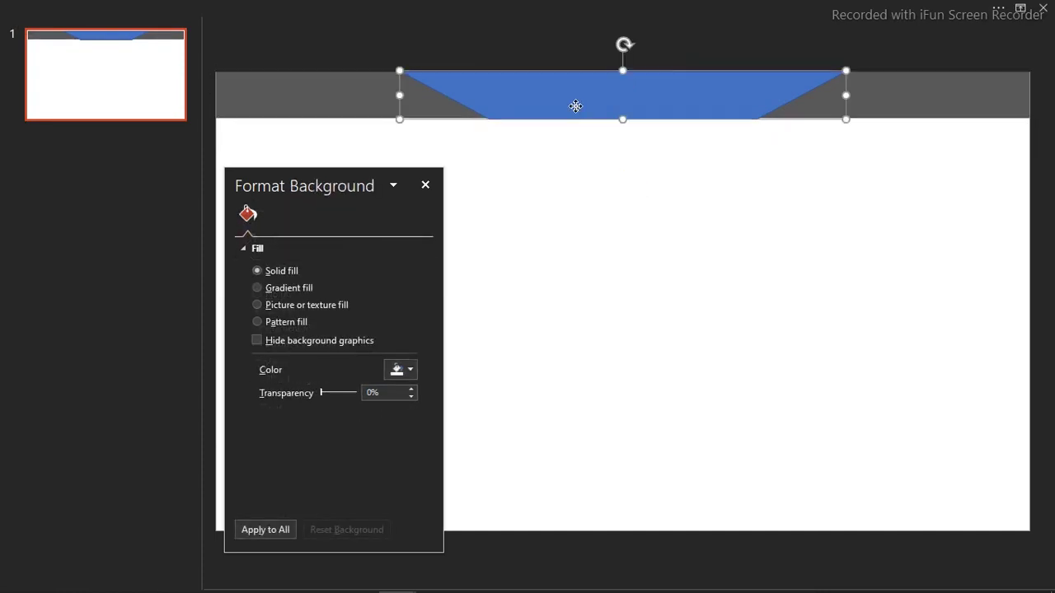
right_click(575, 108)
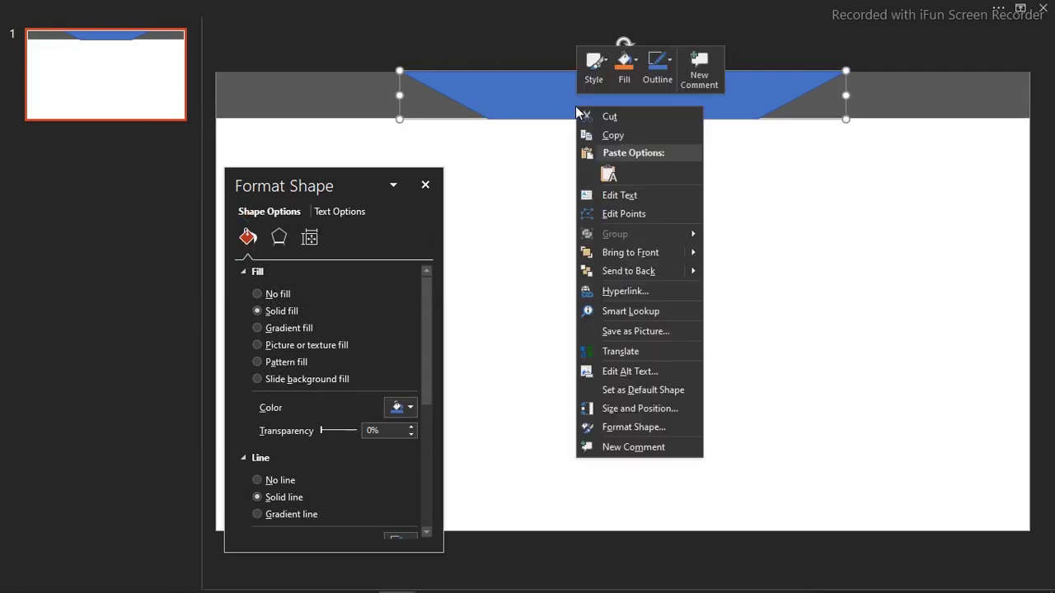
click(627, 213)
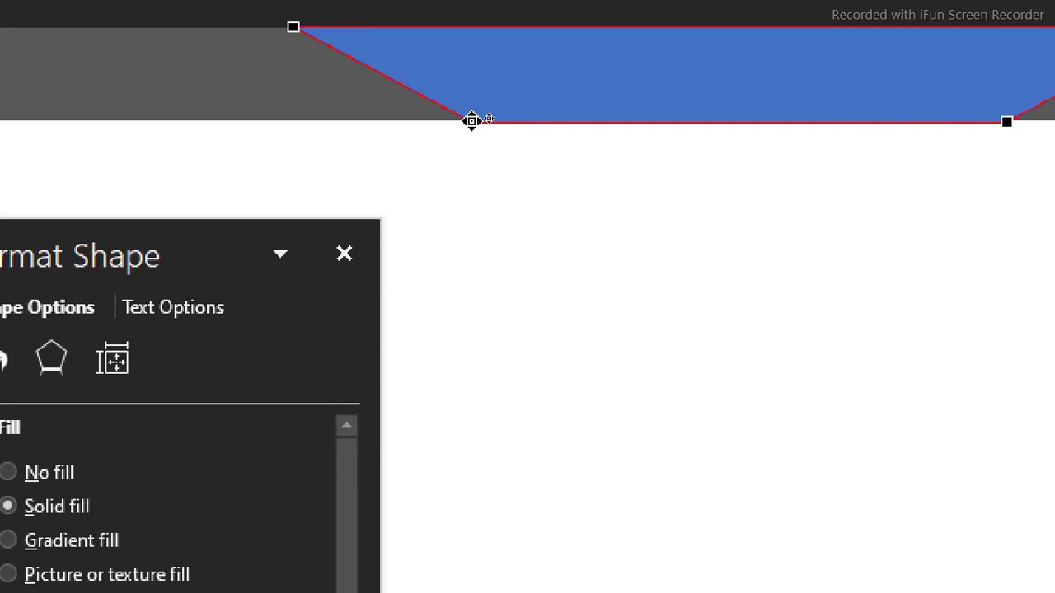
drag(471, 121, 395, 119)
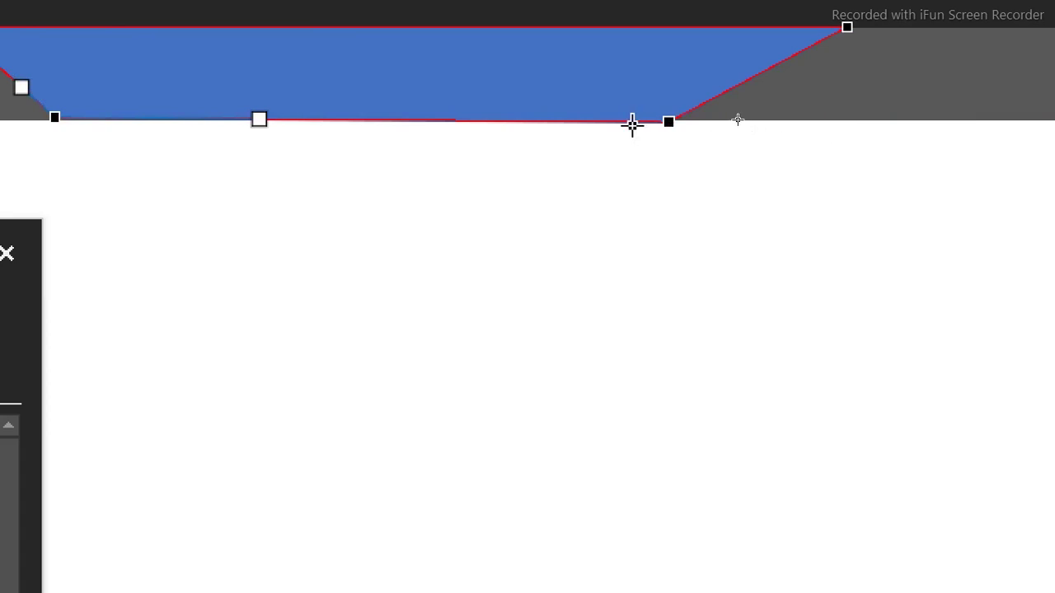
drag(670, 121, 767, 118)
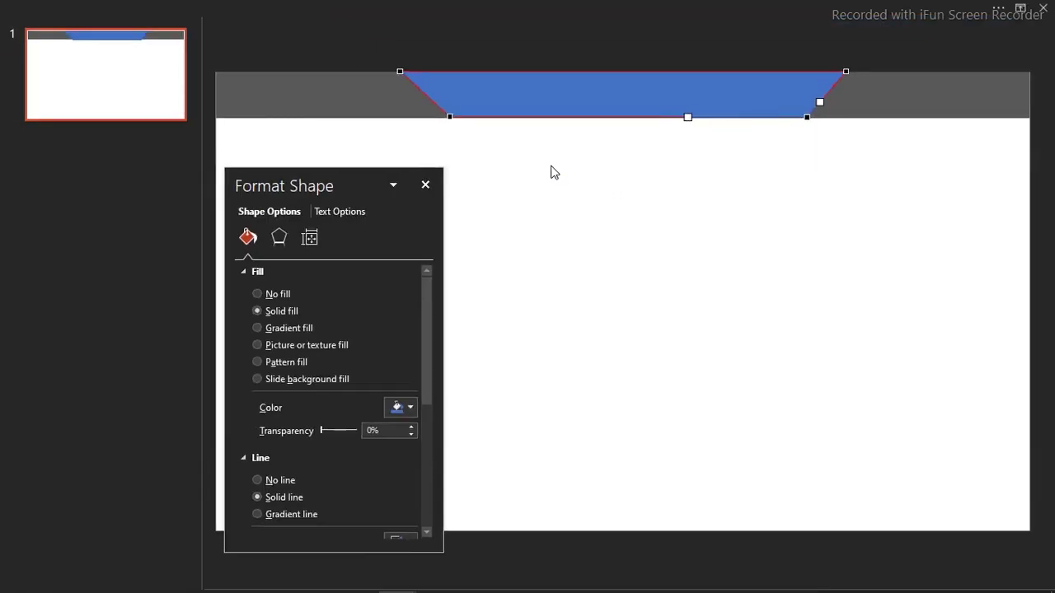
click(553, 172)
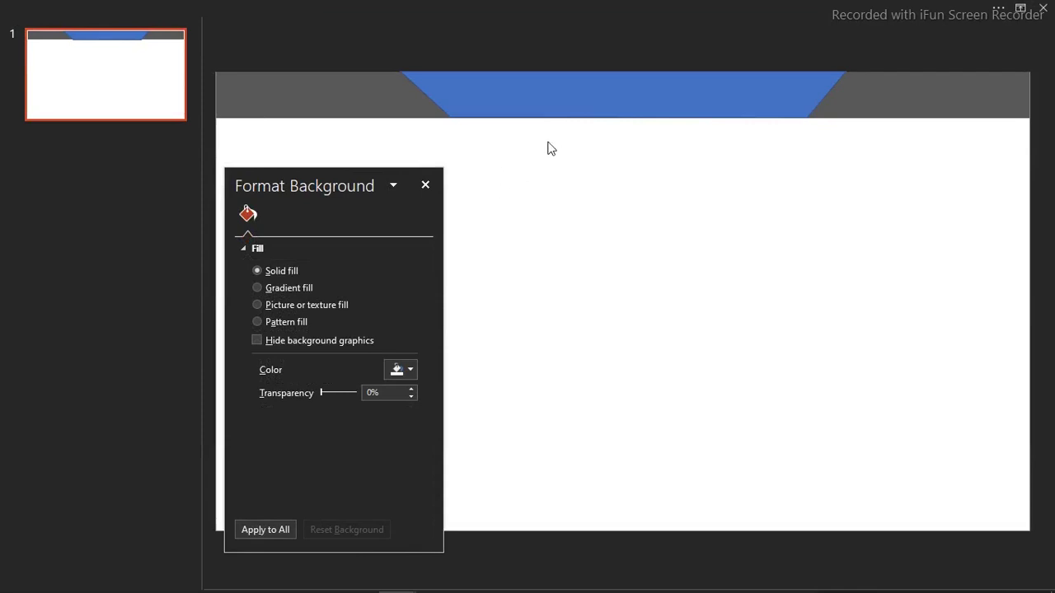
- Fill the blue header trapezoid with the standard dark red color
click(638, 98)
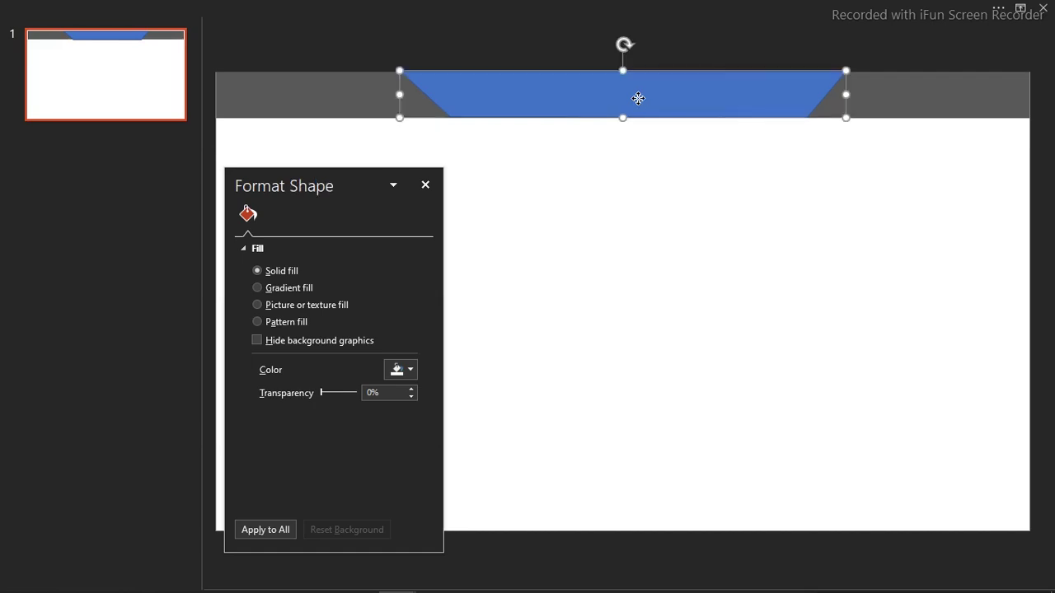
click(405, 407)
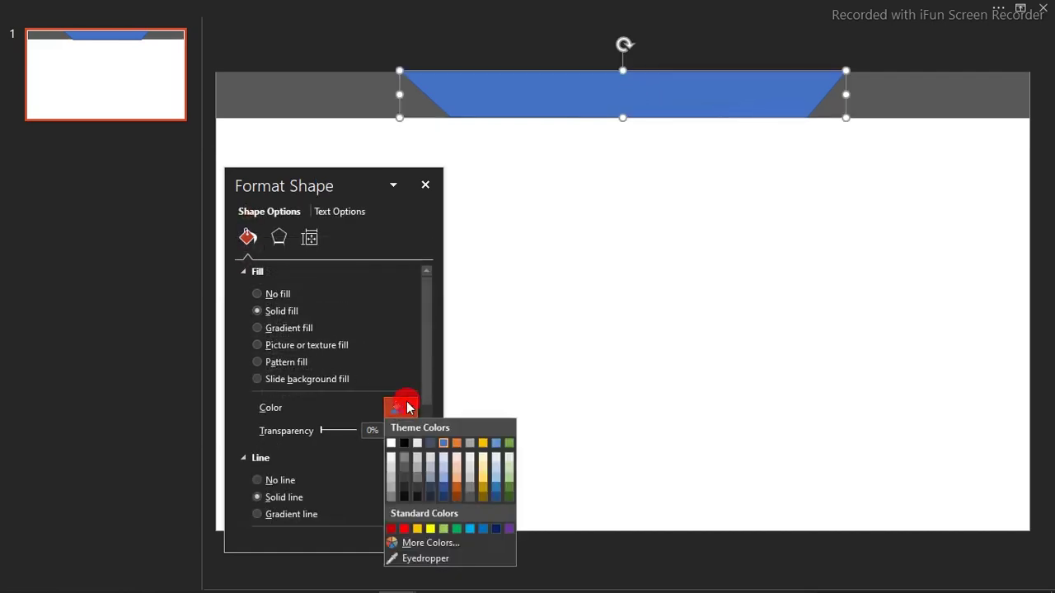
click(391, 528)
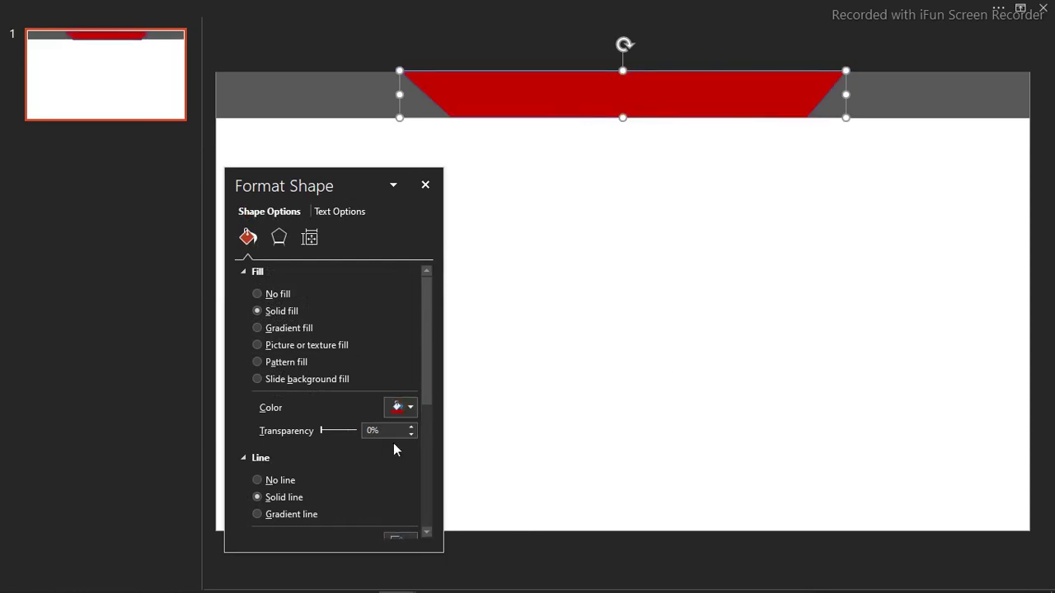
click(408, 411)
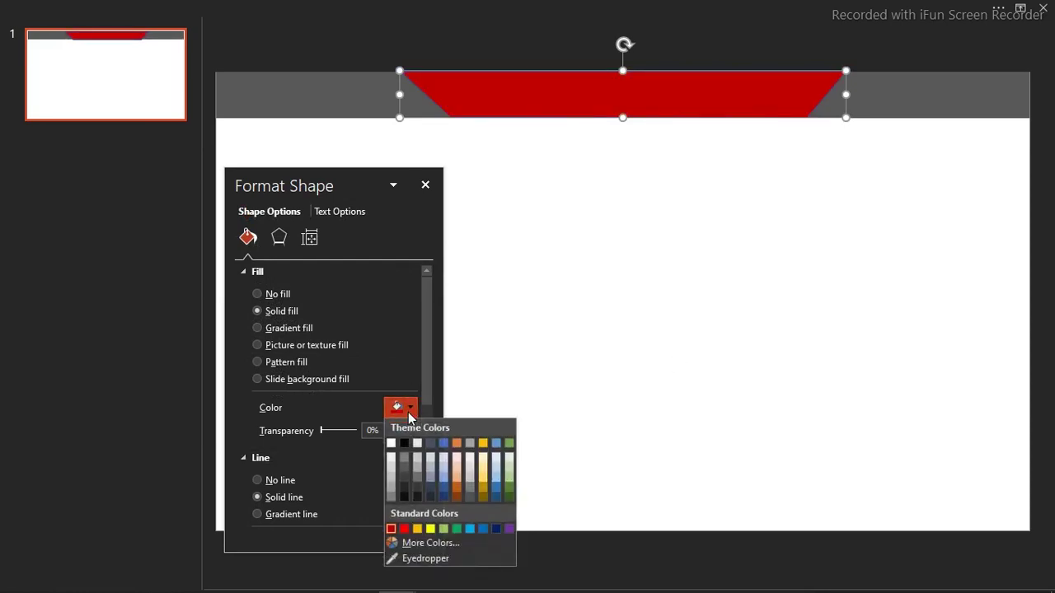
click(426, 559)
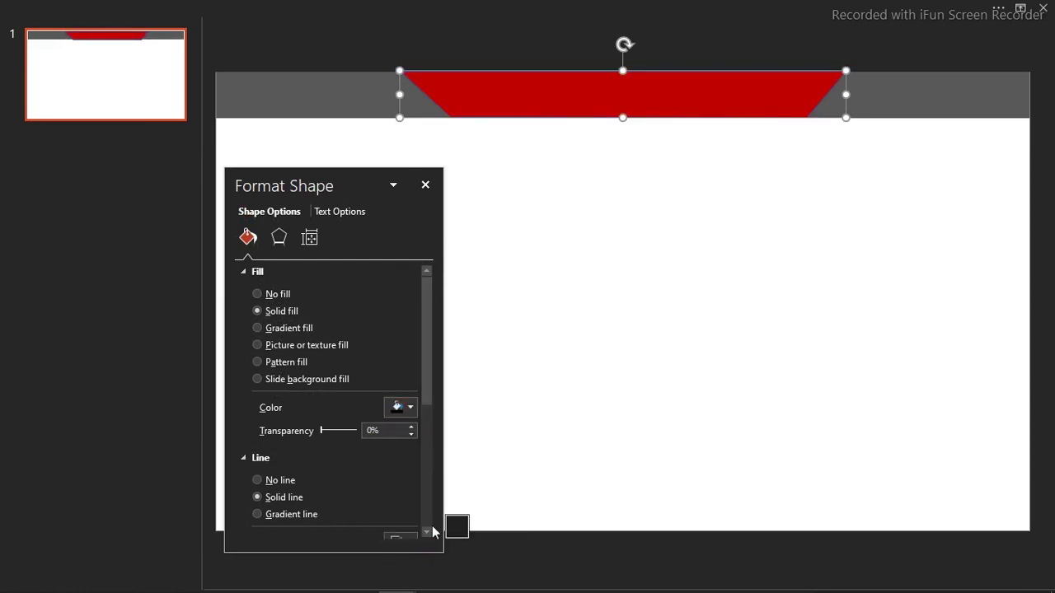
- Lighten the trapezoid's fill to a custom red with RGB 255, 55, 55, and close the formatting pane
click(411, 409)
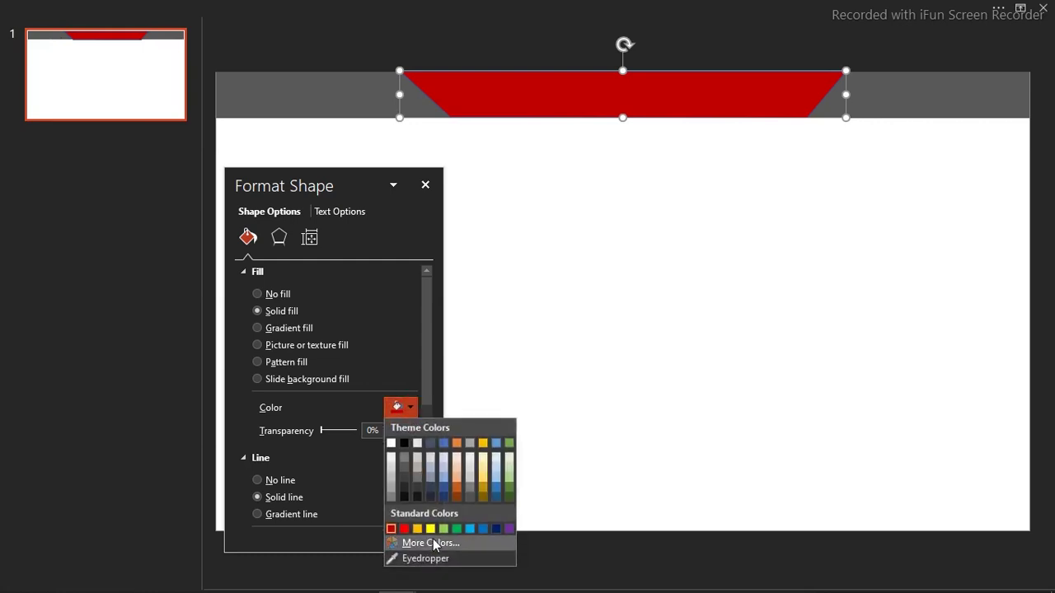
click(431, 543)
drag(570, 262, 568, 241)
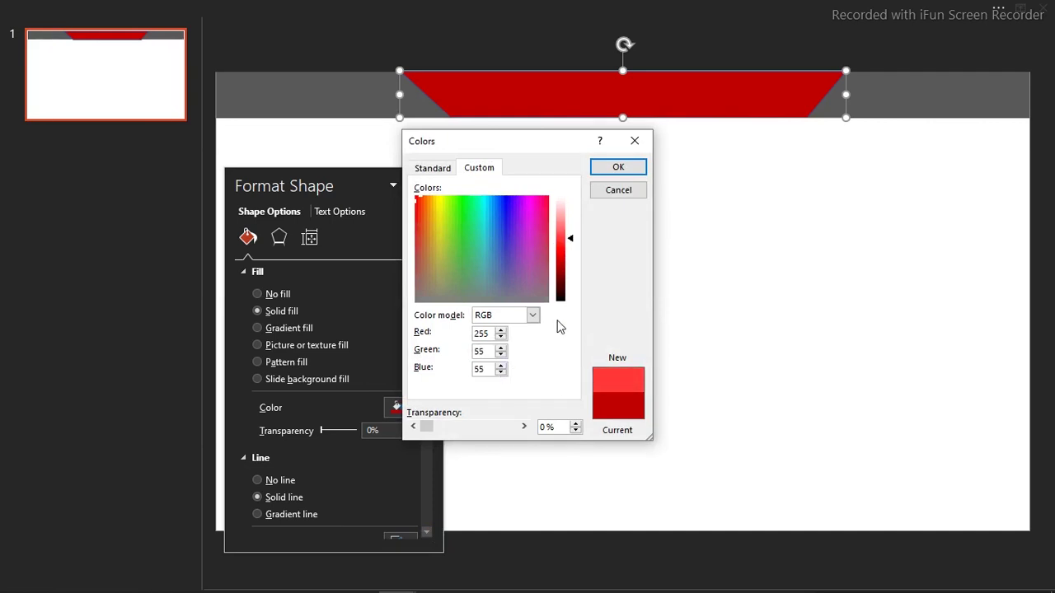
click(616, 166)
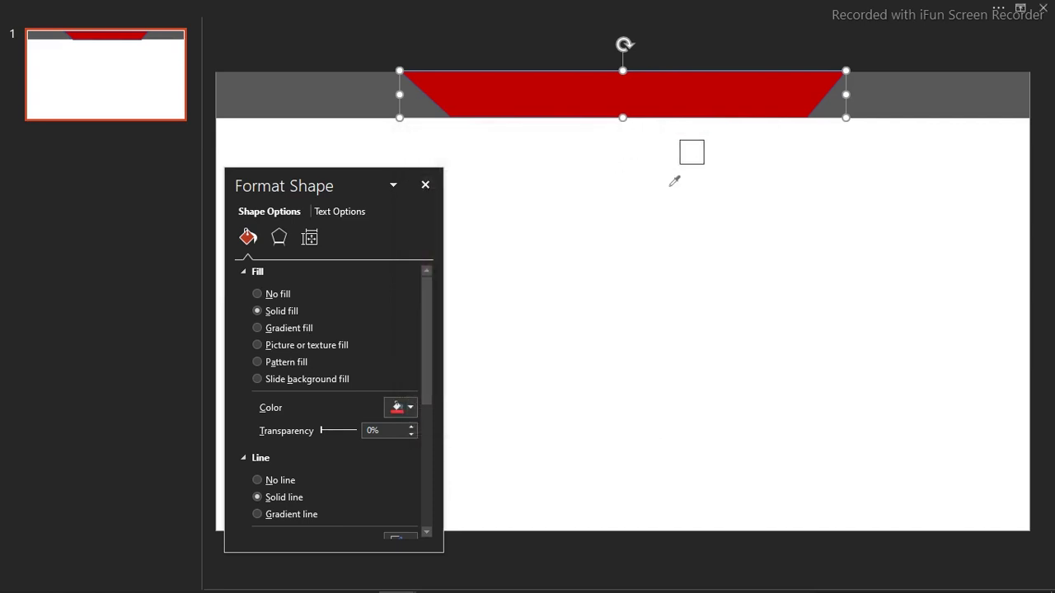
click(650, 97)
click(410, 410)
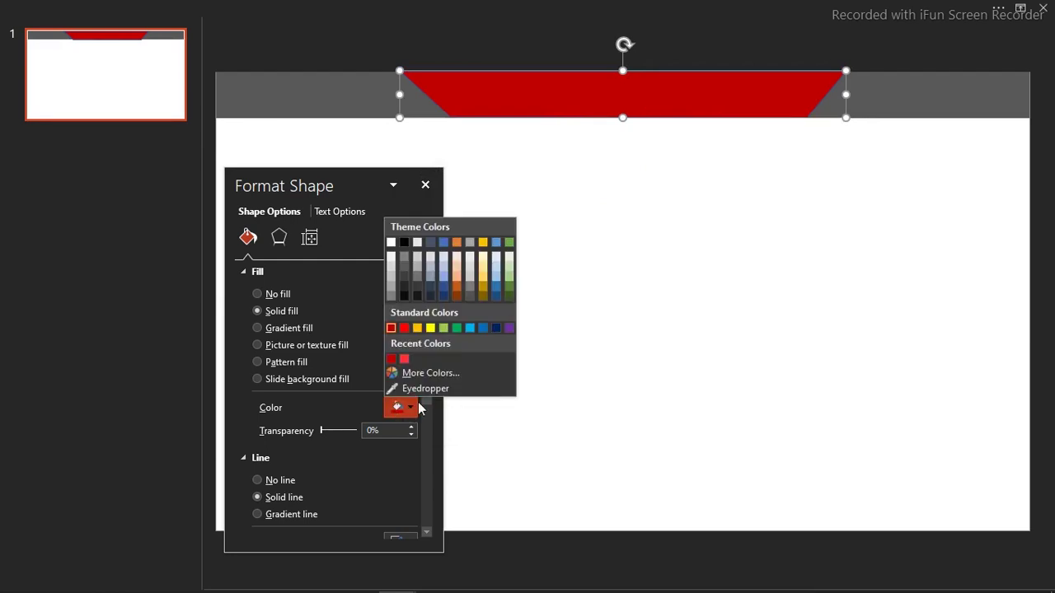
click(404, 360)
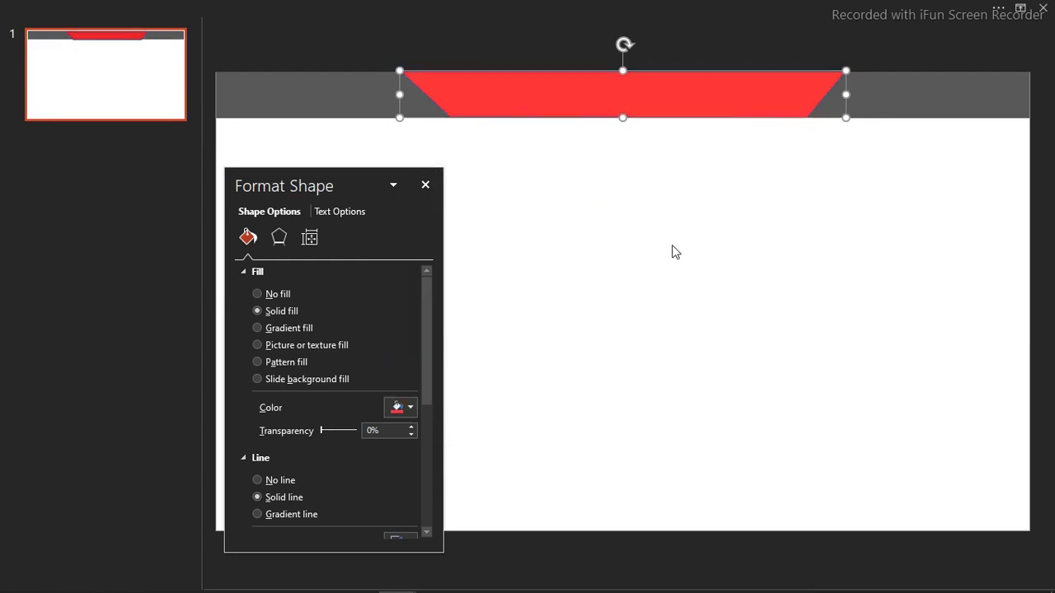
click(599, 247)
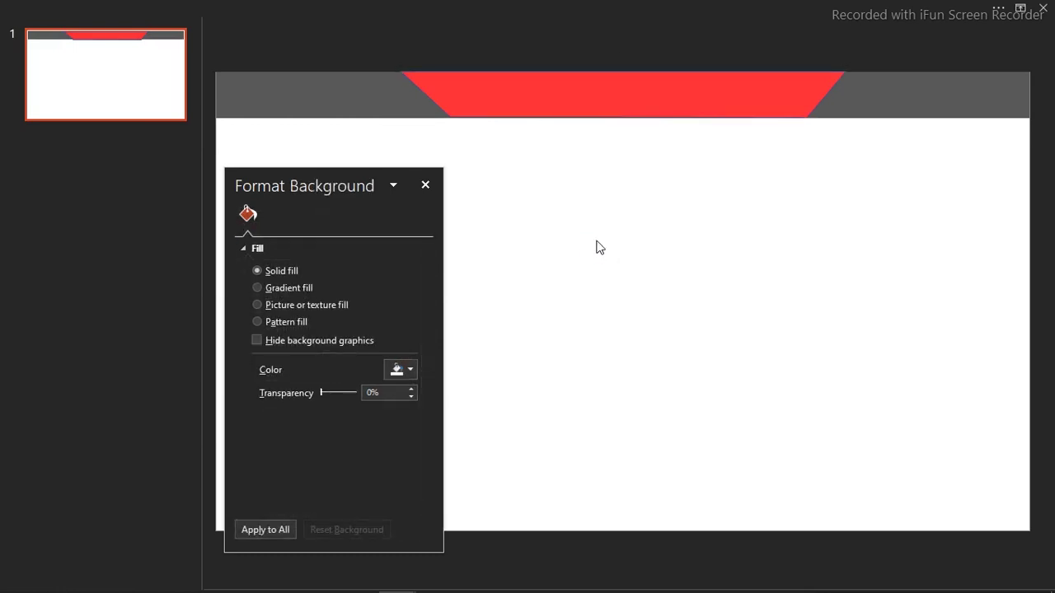
click(426, 185)
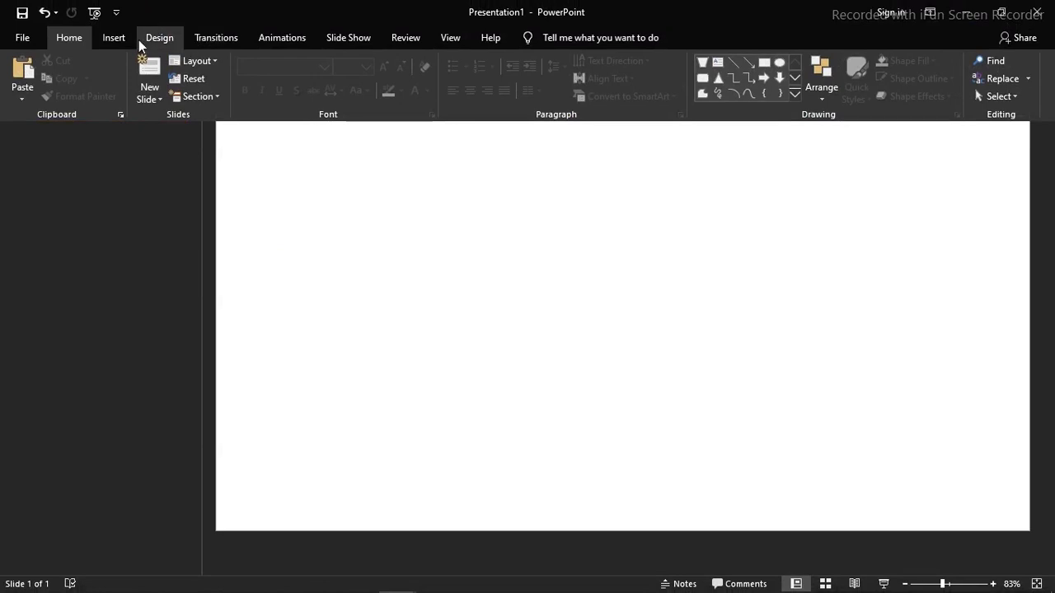
- Draw a rounded rectangle about 0.99" high and 0.7" wide below the grey header band, near the slide's left side
click(123, 41)
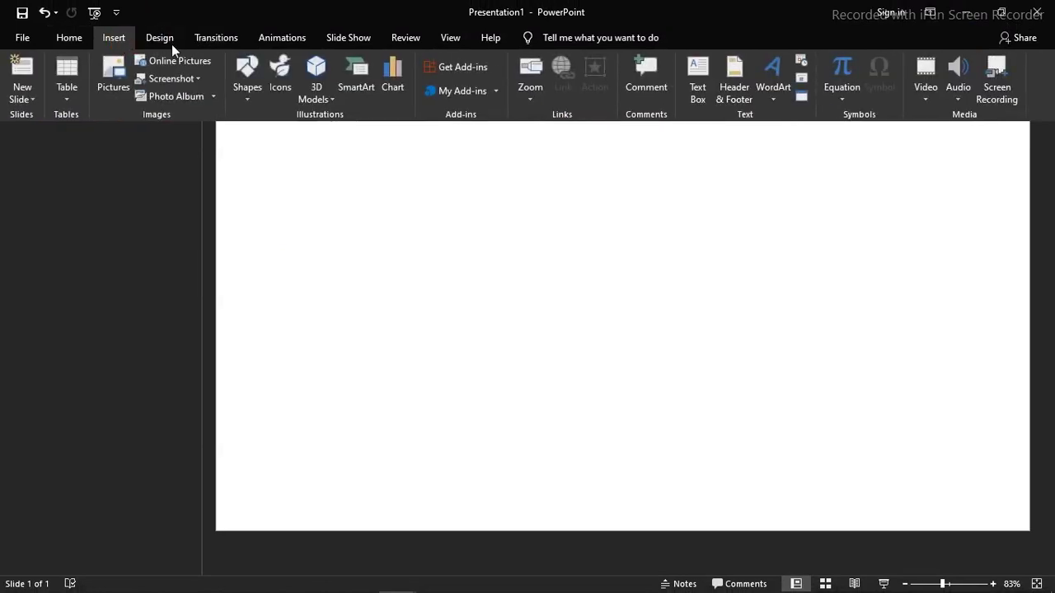
click(258, 101)
click(336, 129)
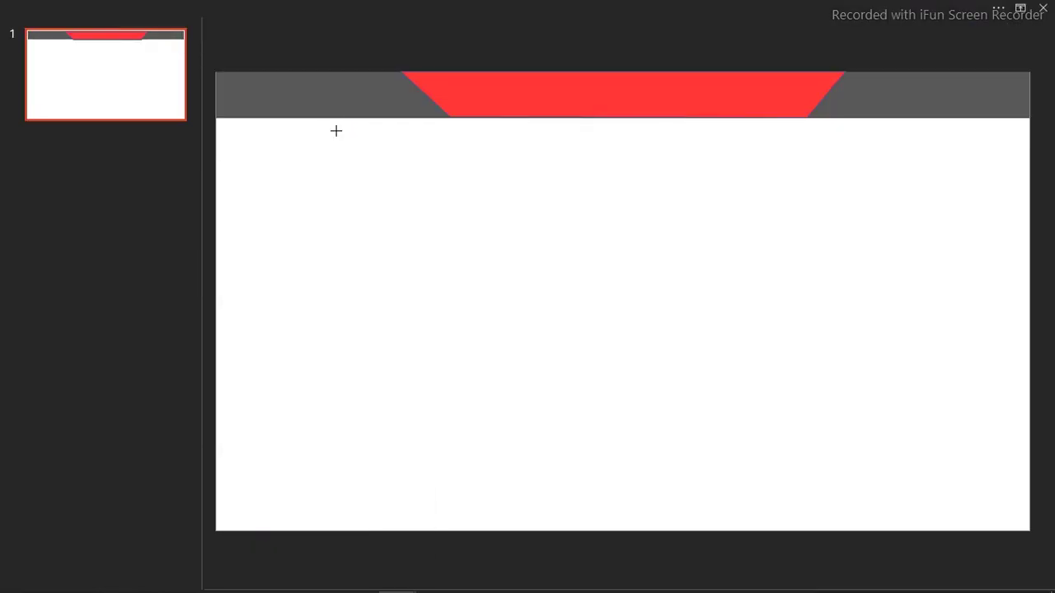
drag(321, 212, 365, 274)
- Set the rounded rectangle's height to 1.25" and its width to 1.17"
click(678, 5)
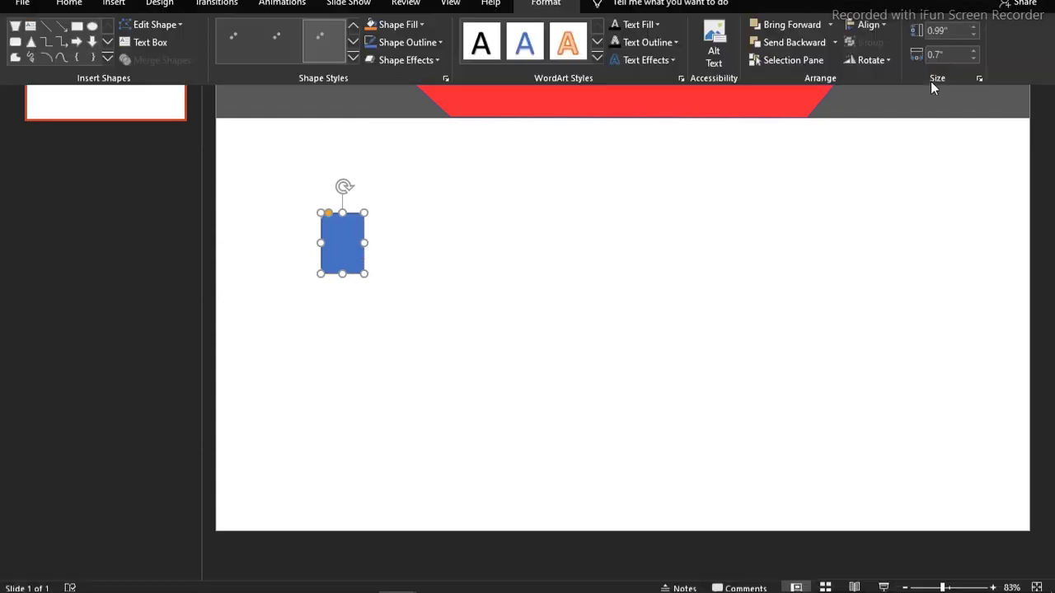
click(936, 66)
text(1.25")
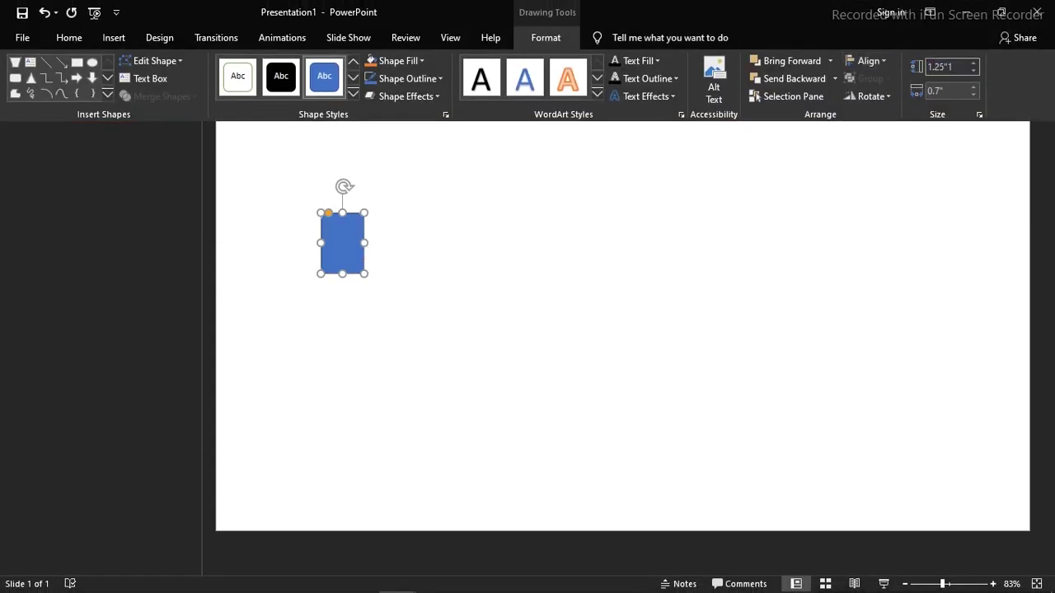
key(Tab)
text(1)
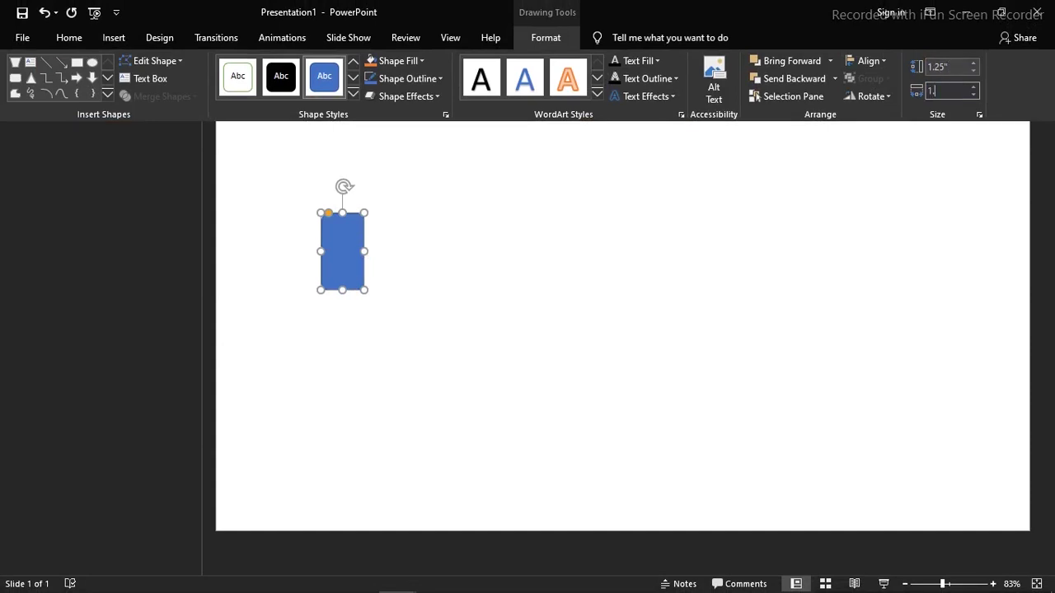
text(.17)
key(Return)
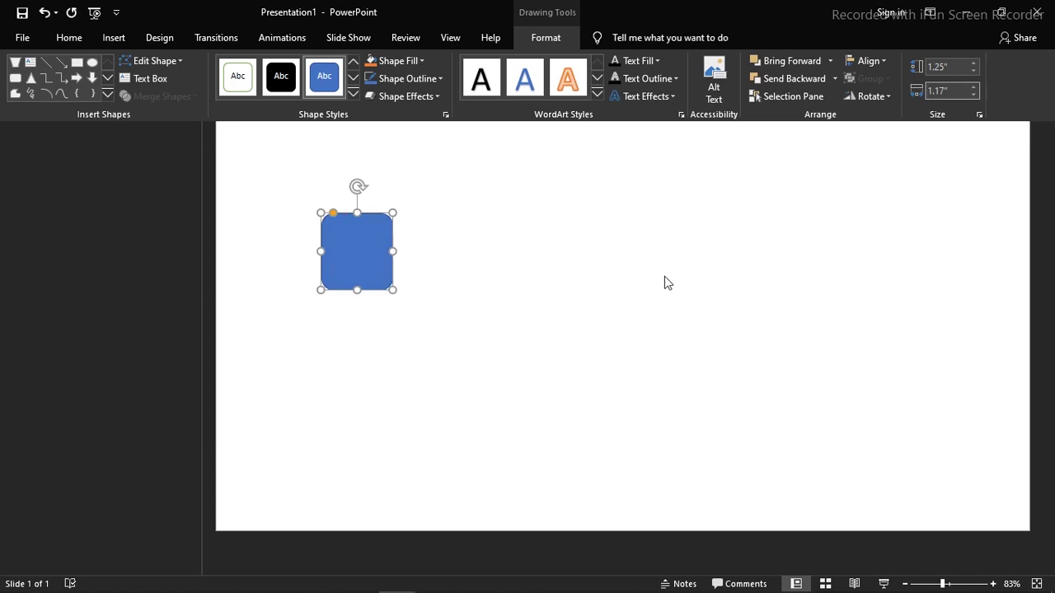
- Move the rounded rectangle to the slide's left edge just below the header and place a duplicate beneath it
click(335, 228)
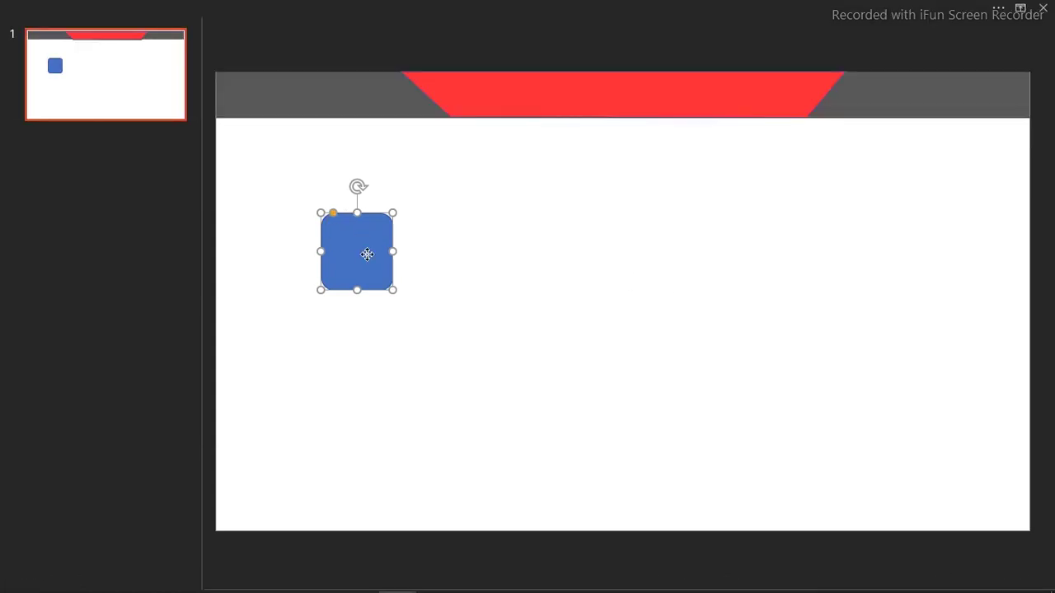
drag(367, 255, 264, 273)
key(ctrl+d)
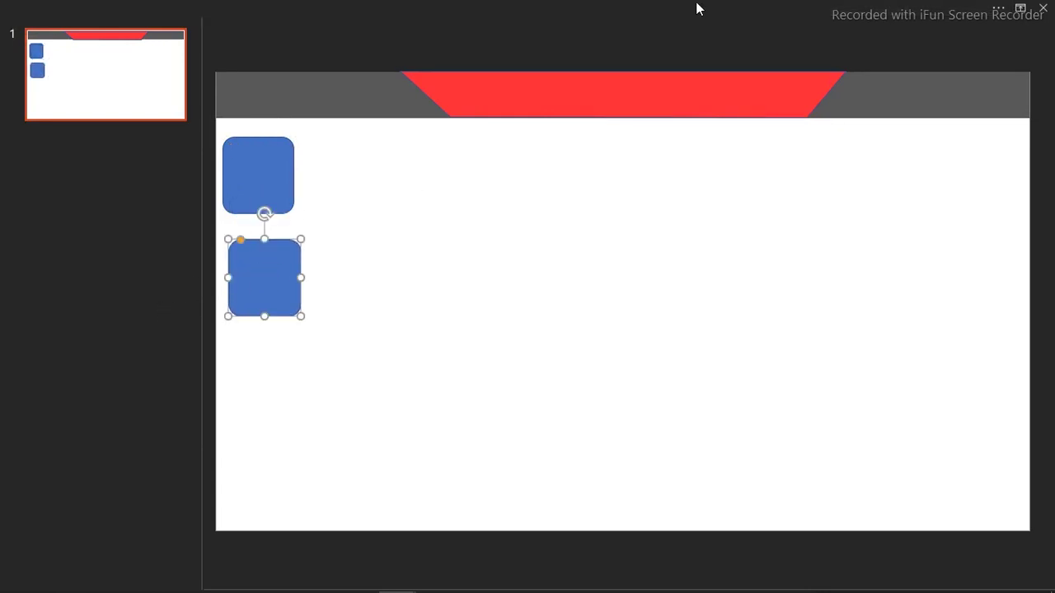
- Set the duplicate rectangle's height to 1.56" and line it up directly under the first one
click(667, 5)
click(939, 67)
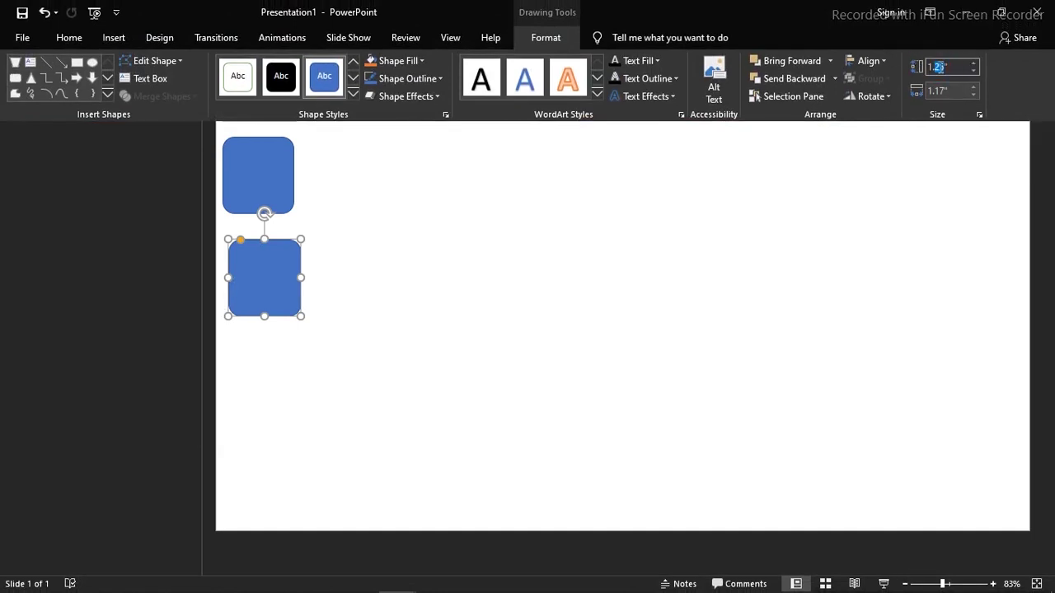
key(Return)
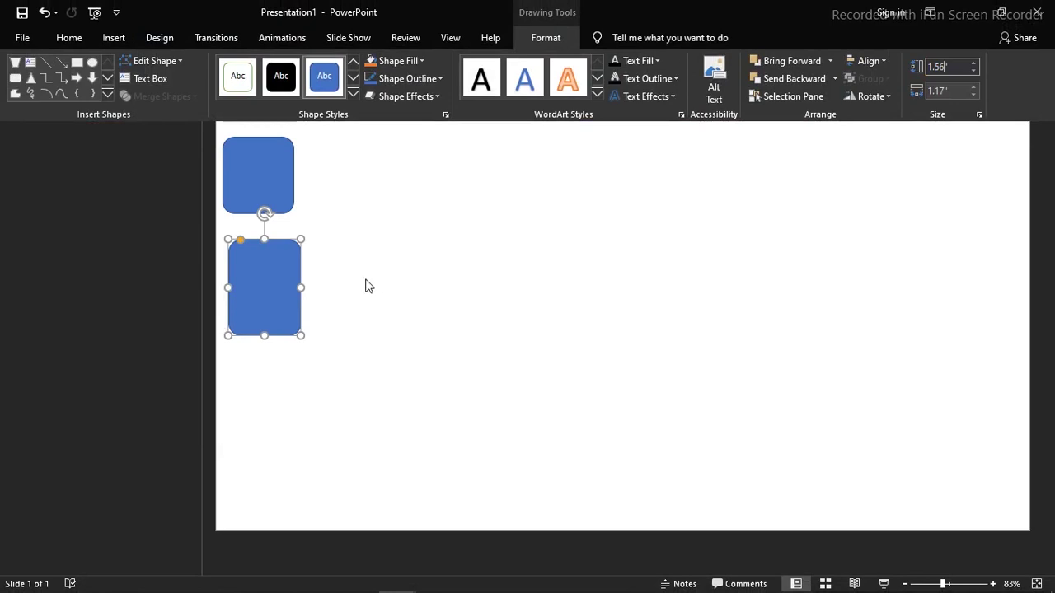
drag(284, 289, 278, 272)
- Stack two more copies of the 1.56" rectangle down the left edge and nudge the lowest one toward the slide's bottom
key(ctrl+d)
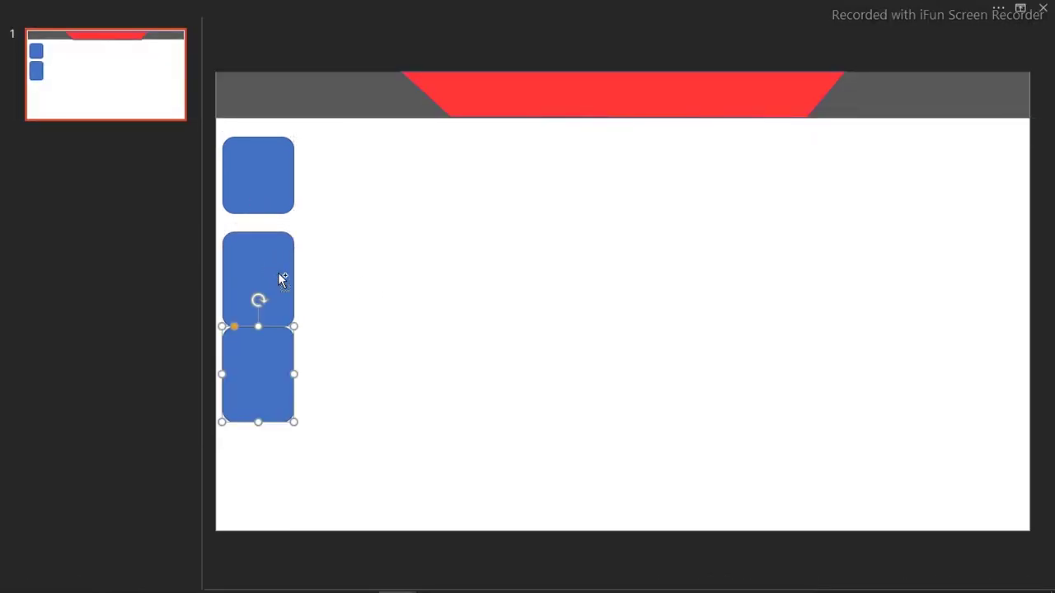
key(ctrl+d)
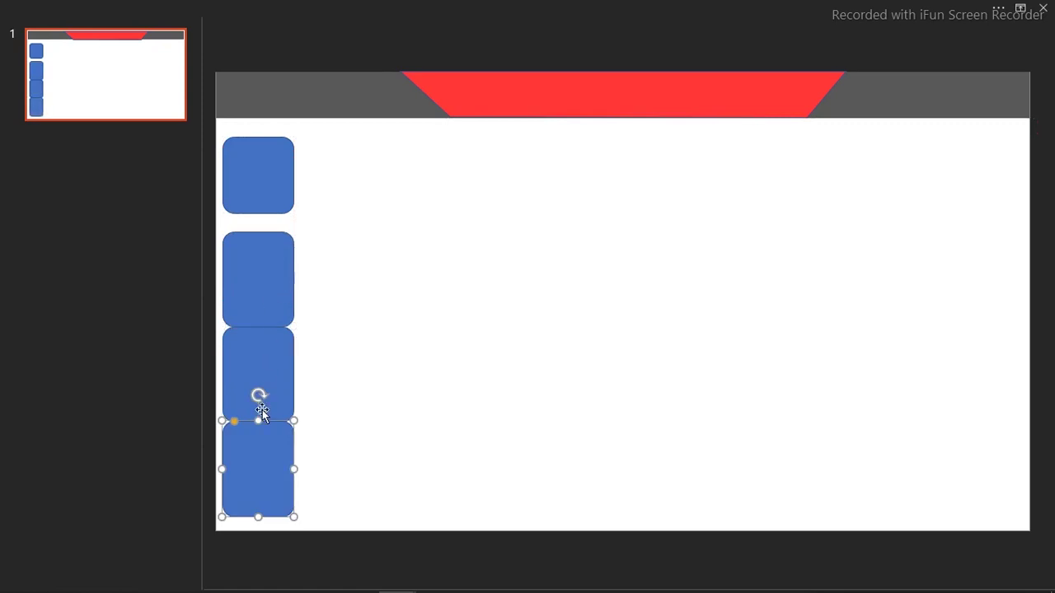
key(Down)
key(Down)
key(Down)
key(Down)
key(Down)
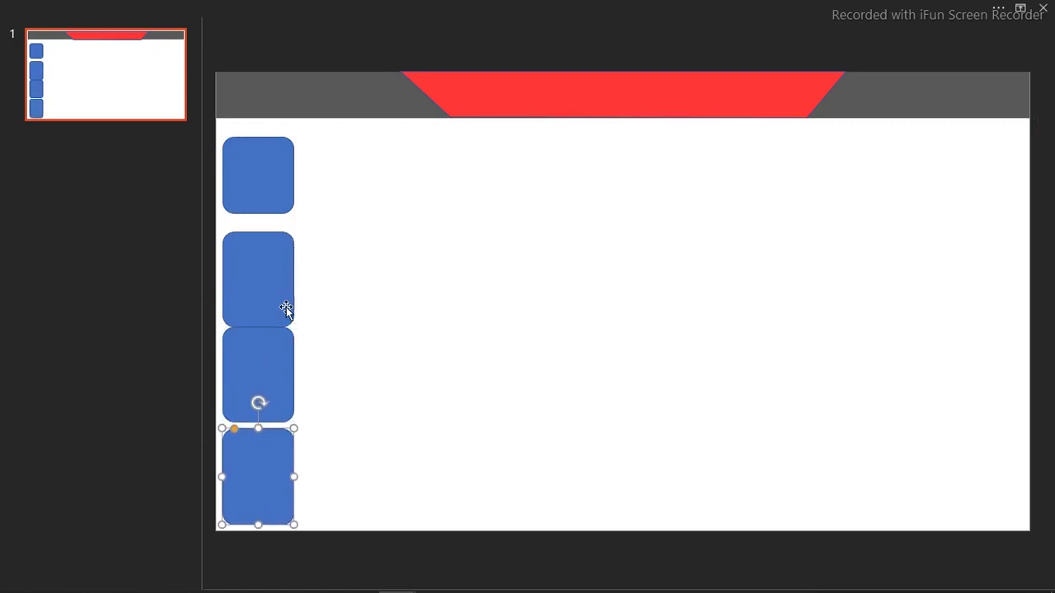
- Nudge the second rounded rectangle slightly upward, closer to the top one
click(275, 285)
key(Up)
key(Up)
key(Up)
key(Up)
key(Up)
- Distribute all four left-edge rounded rectangles horizontally and vertically relative to each other
shift+click(273, 165)
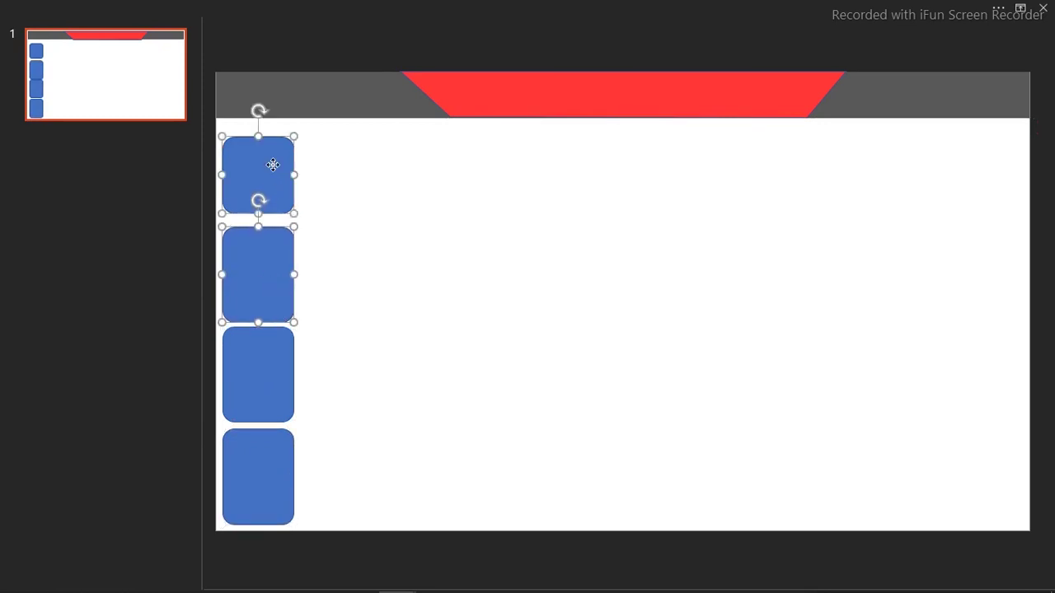
shift+click(251, 366)
shift+click(252, 463)
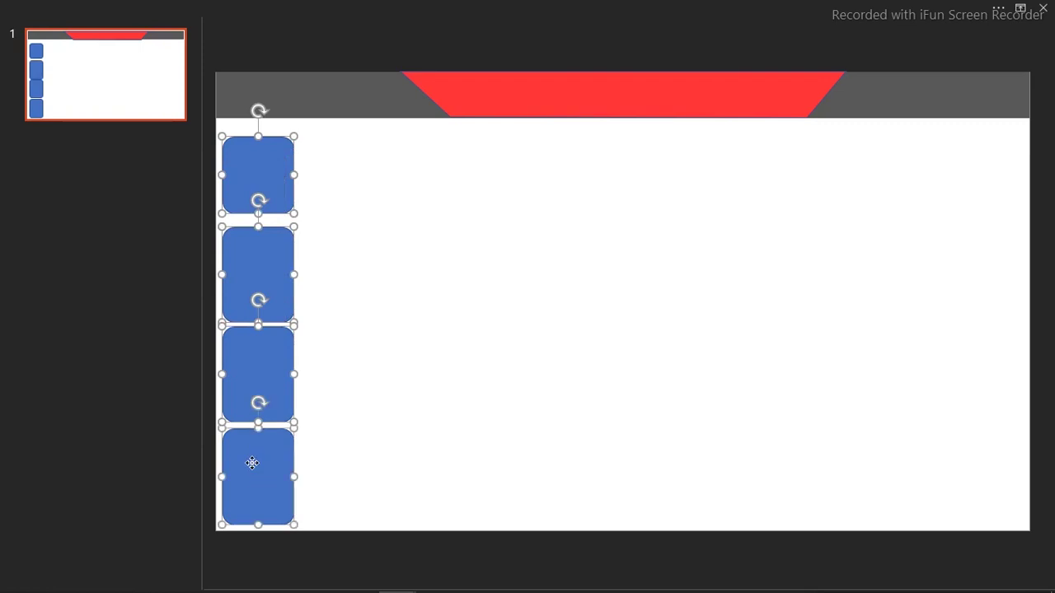
click(365, 153)
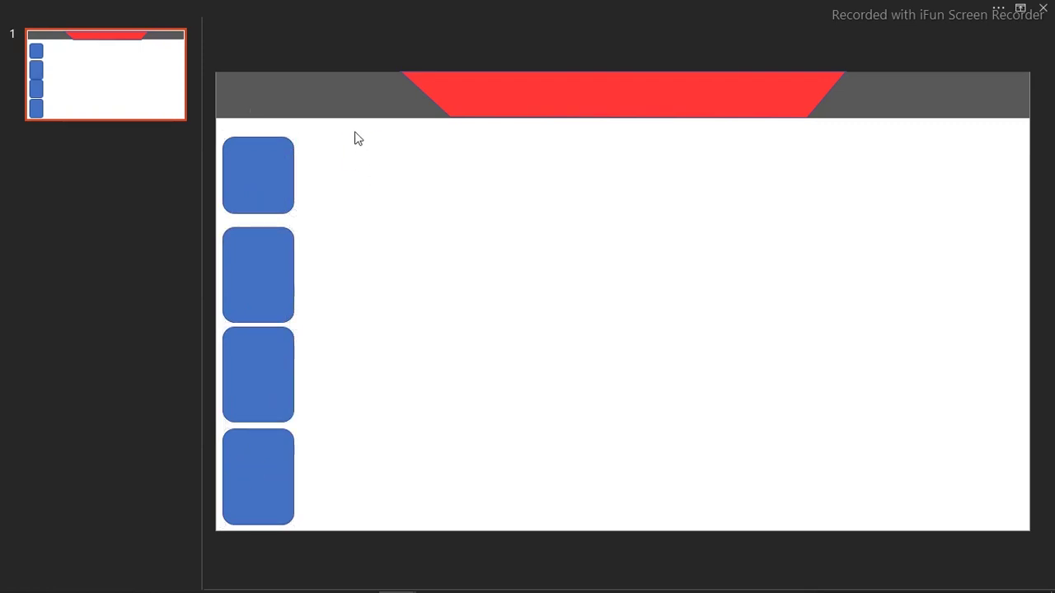
drag(354, 125, 217, 587)
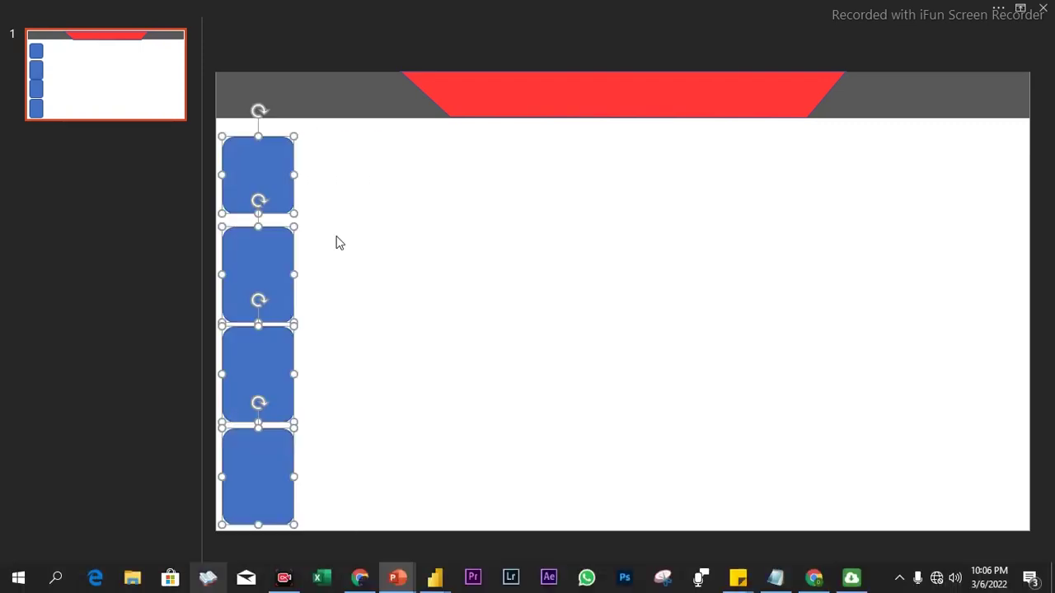
click(433, 6)
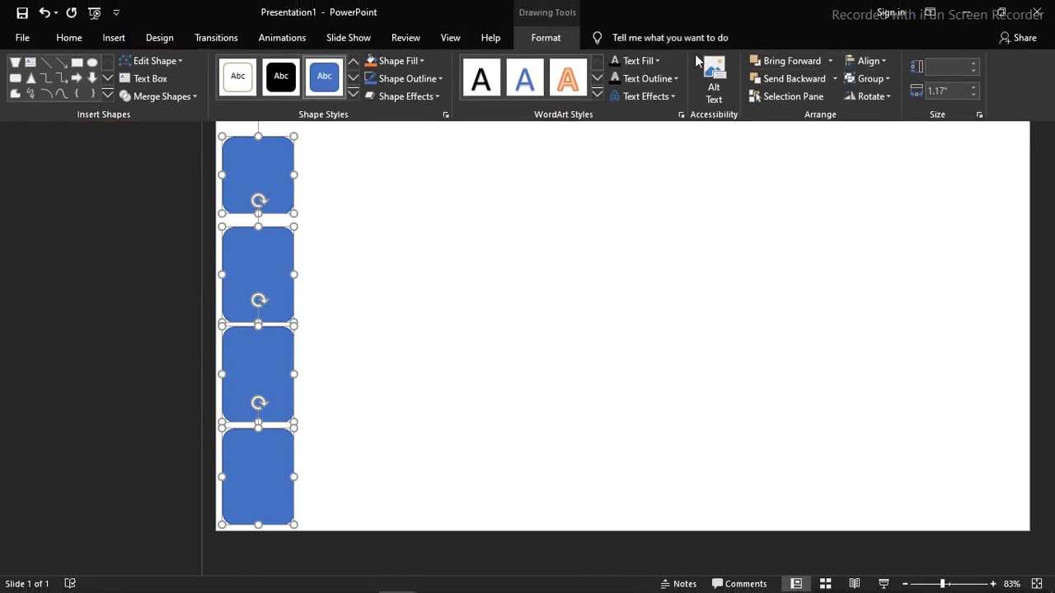
click(884, 61)
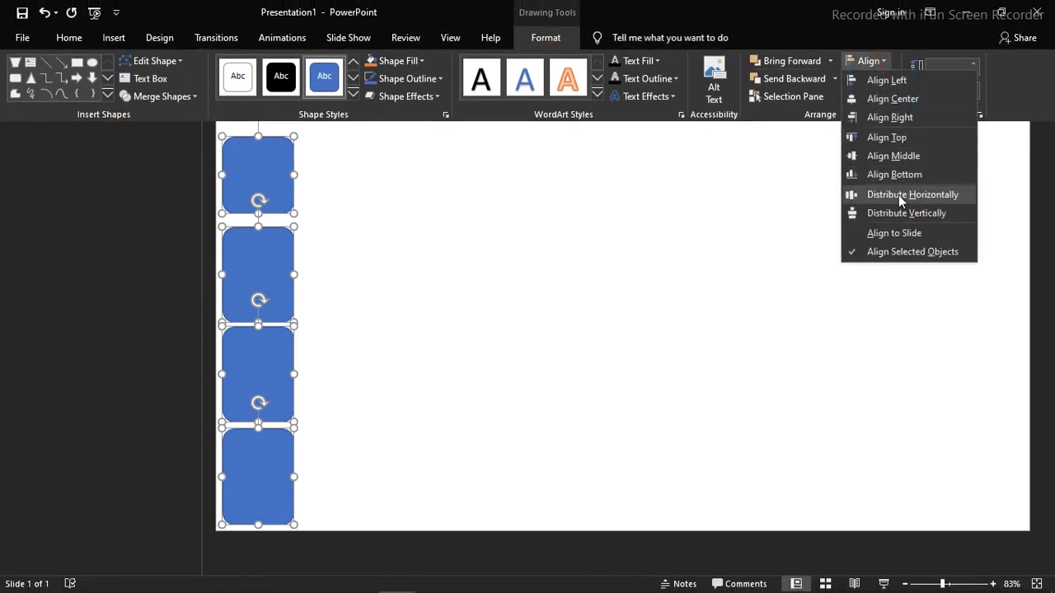
click(898, 195)
click(886, 60)
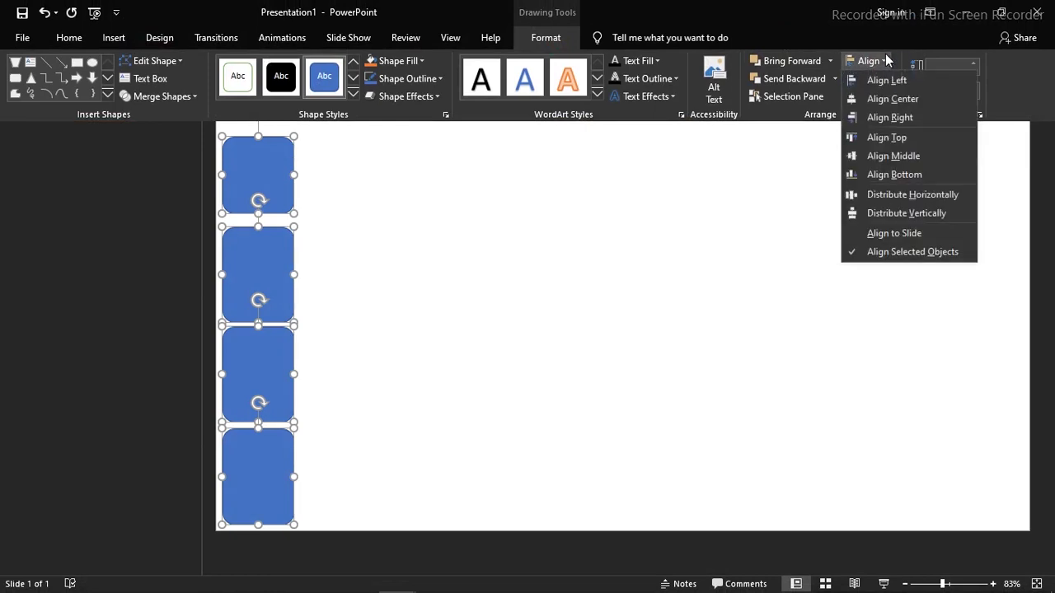
click(903, 210)
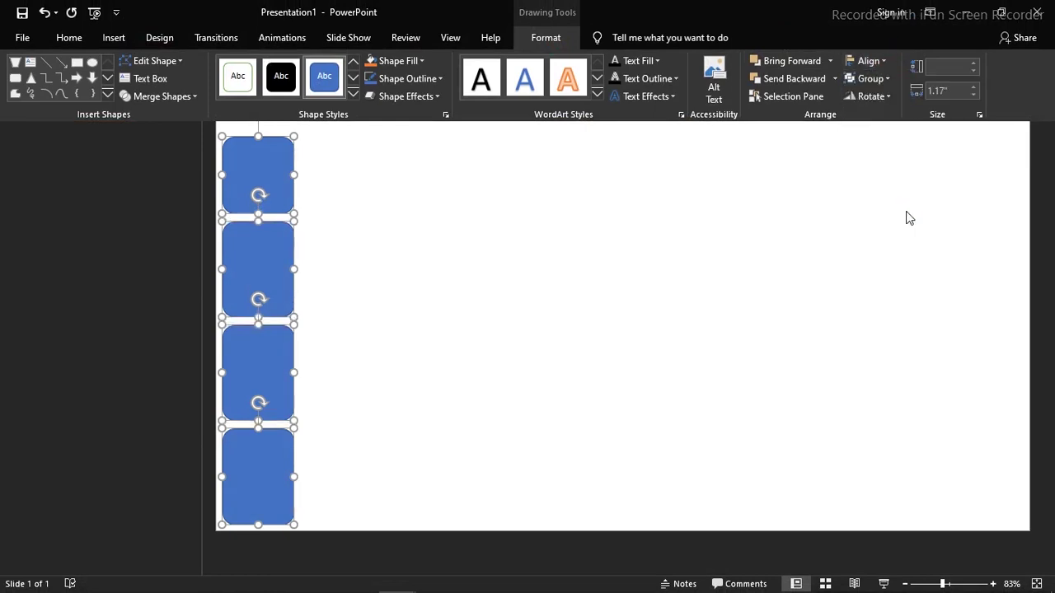
click(404, 321)
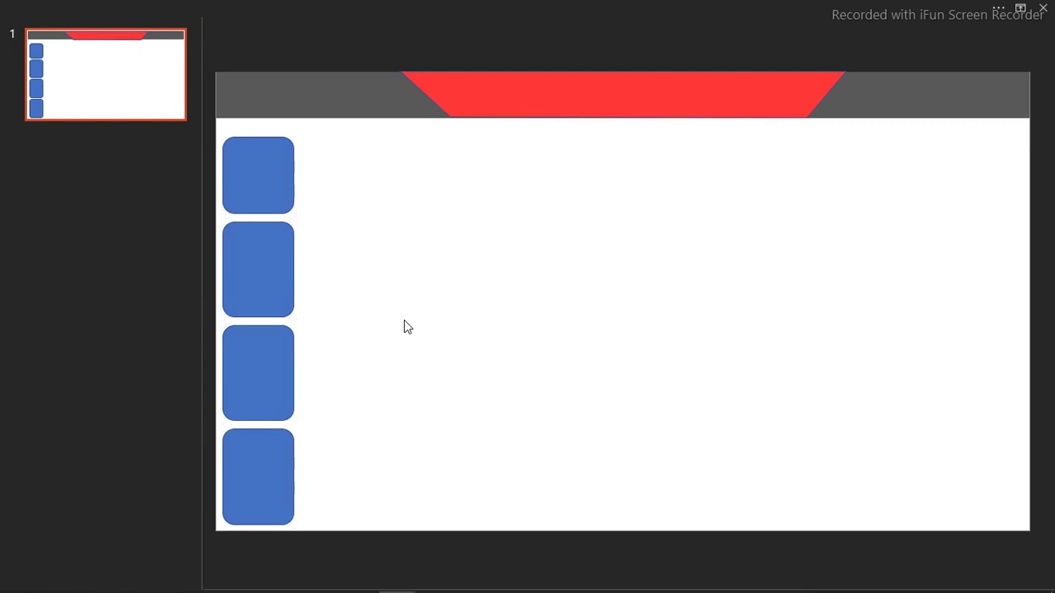
- Fill the top rounded rectangle on the slide's left edge with the custom colour RGB 0, 96, 130
click(247, 187)
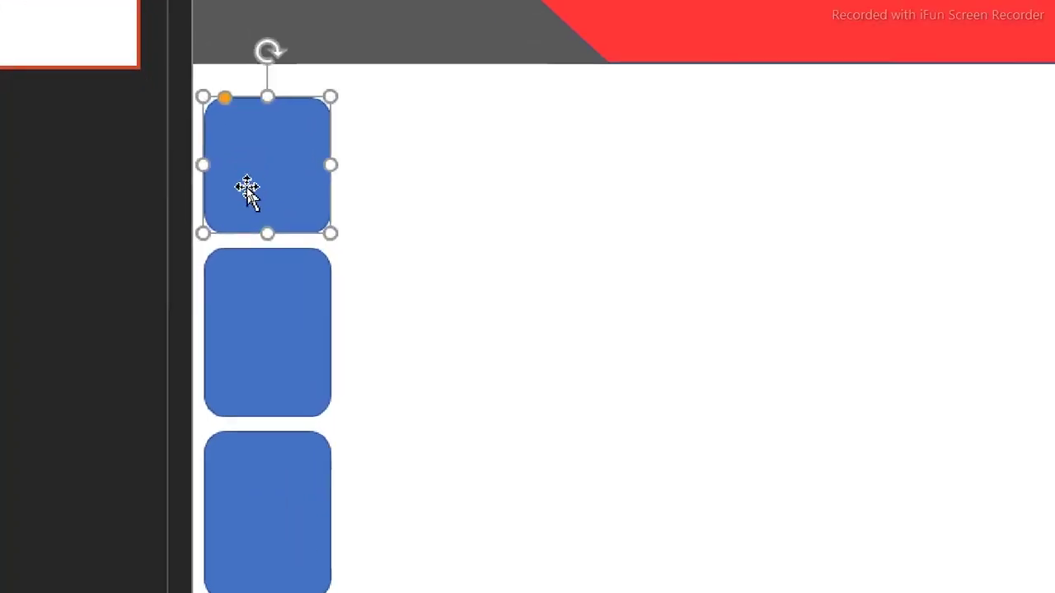
right_click(252, 194)
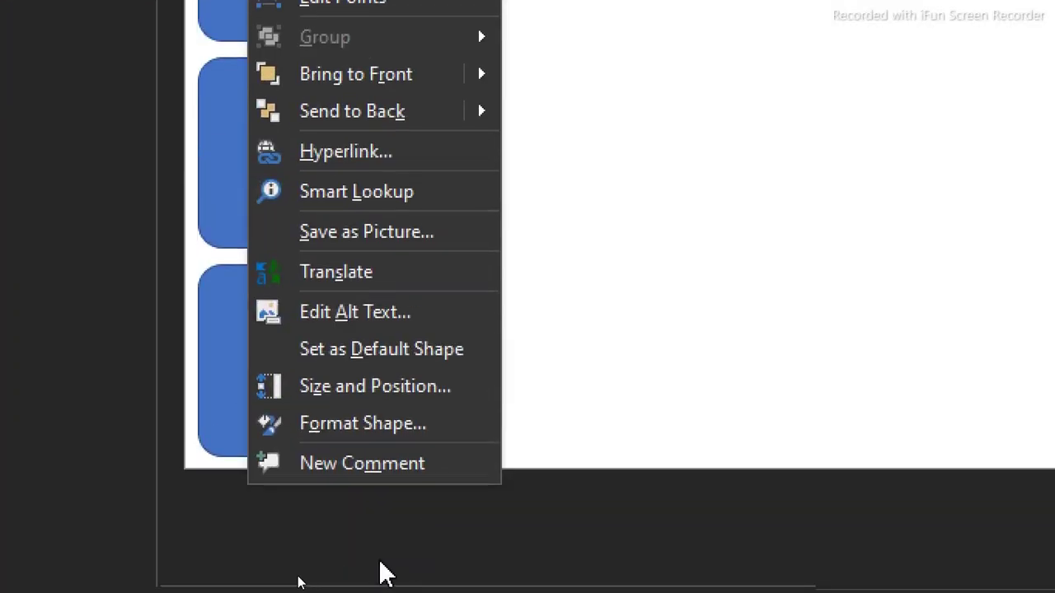
click(345, 424)
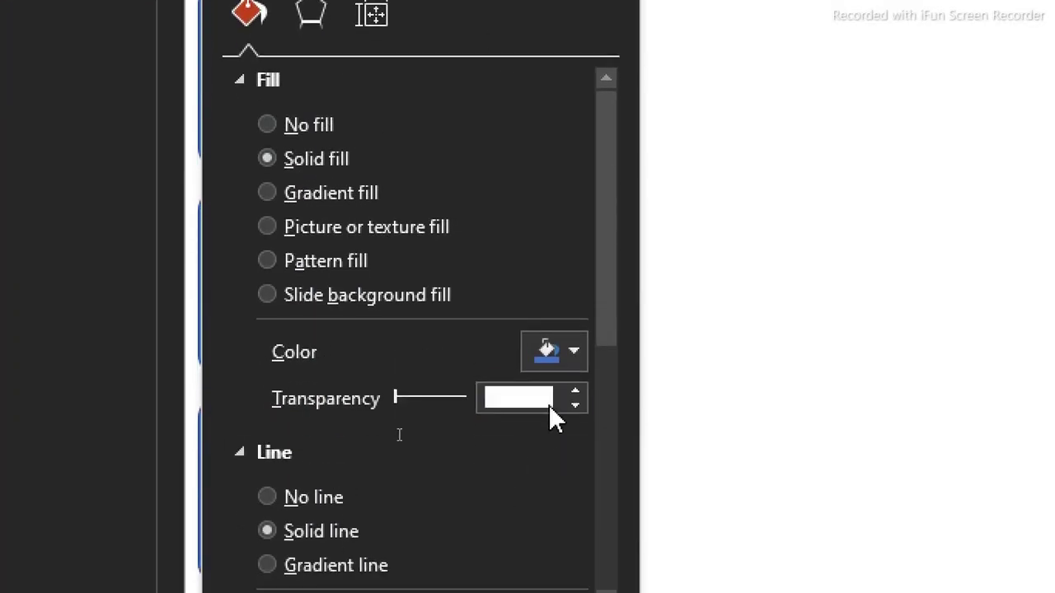
click(574, 450)
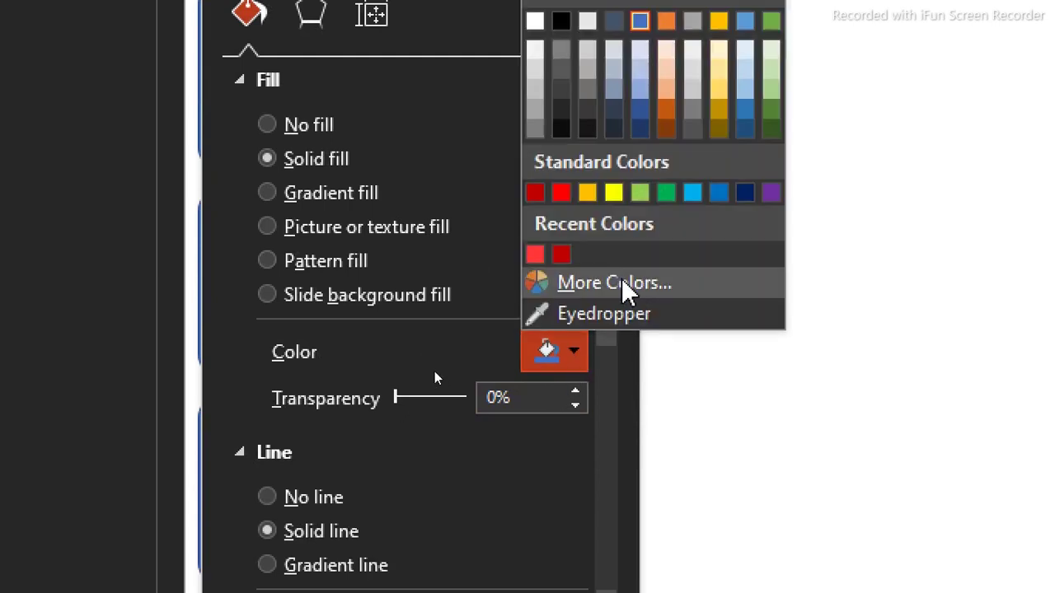
click(561, 284)
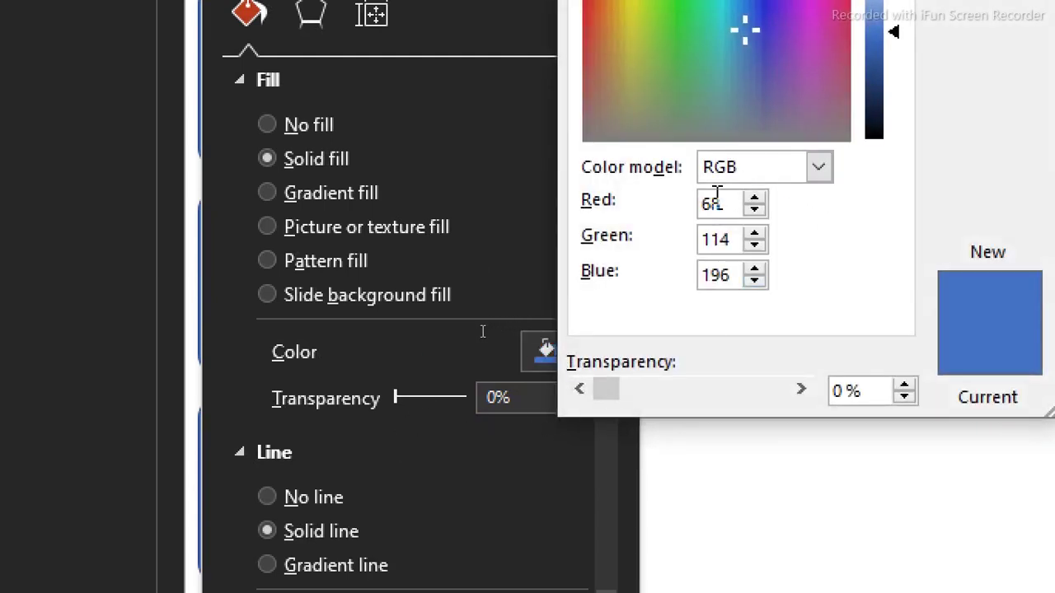
drag(727, 204, 635, 204)
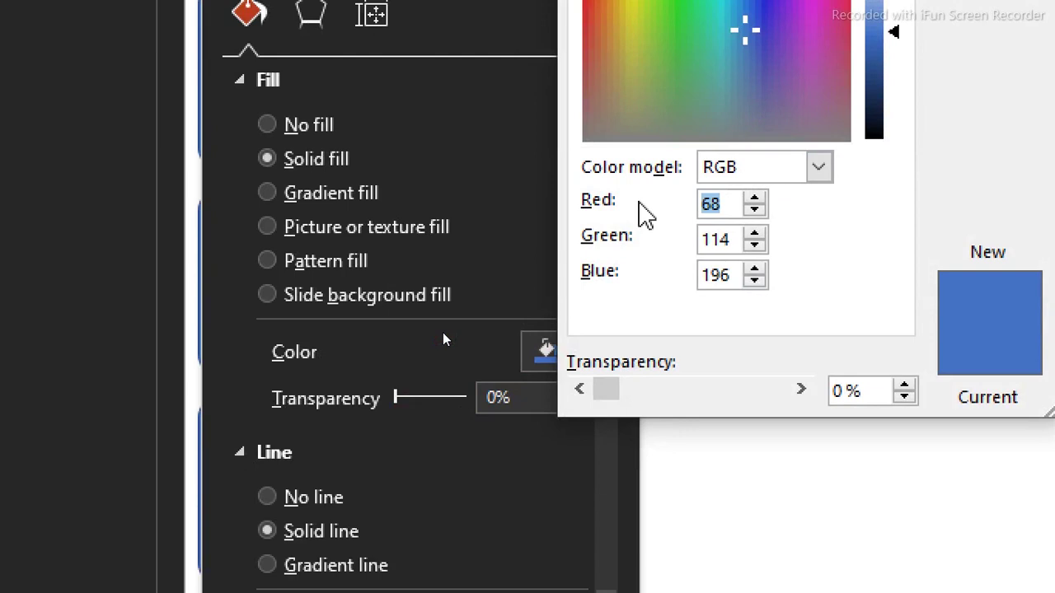
text(0)
key(Tab)
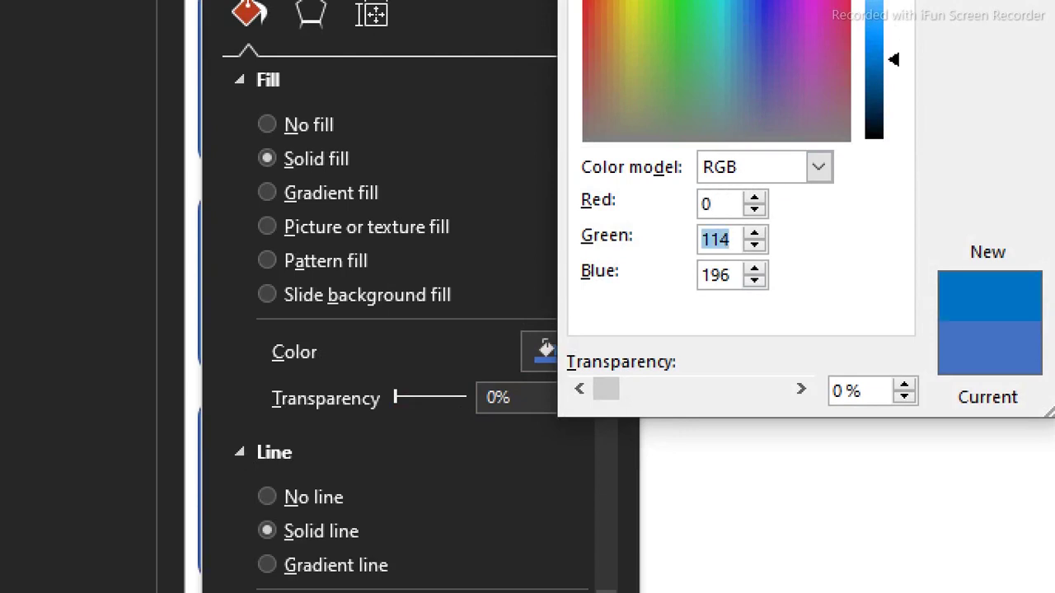
text(9)
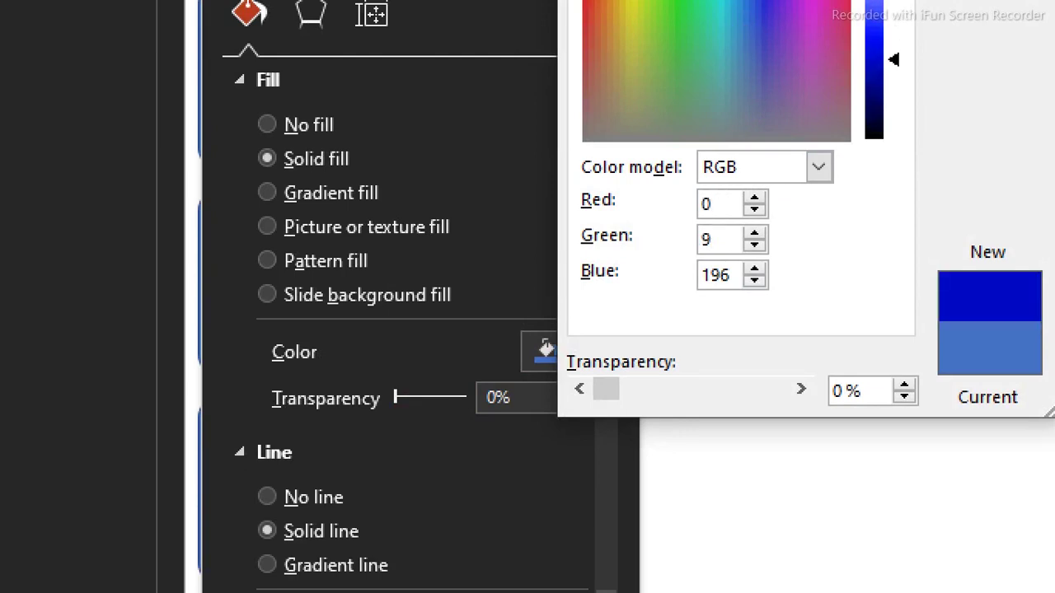
text(6)
key(Tab)
text(130)
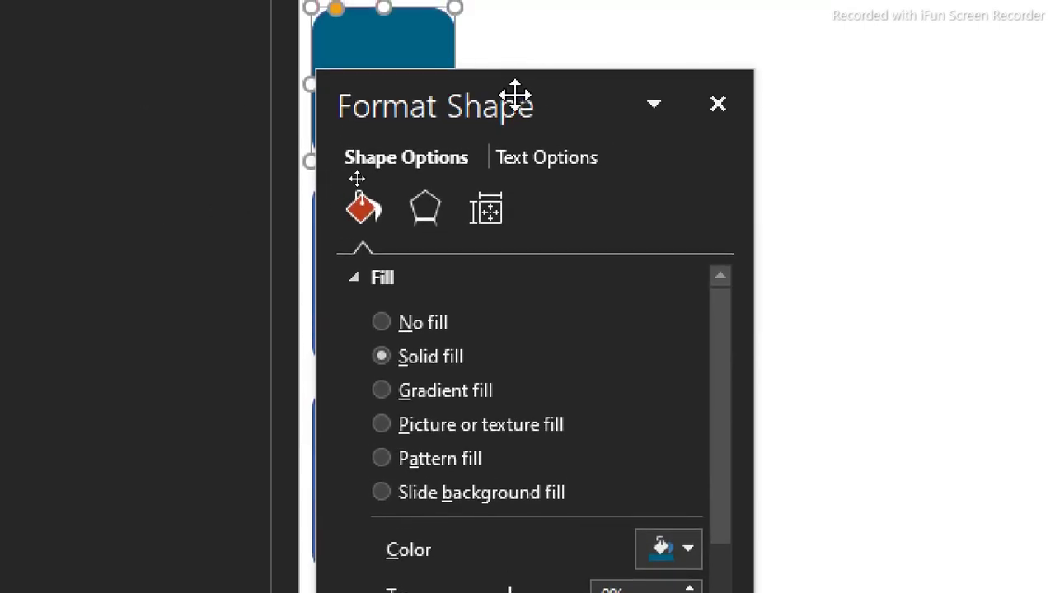
- Fill the three blue rounded rectangles below the teal one with the lightest grey and remove their outlines
drag(515, 98, 744, 61)
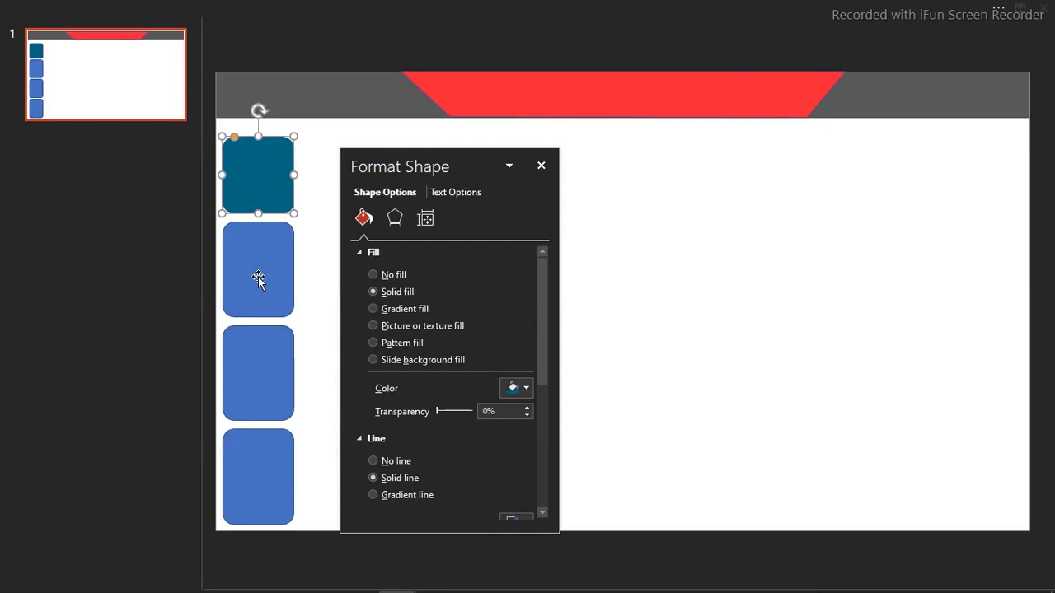
click(321, 206)
drag(320, 198, 217, 524)
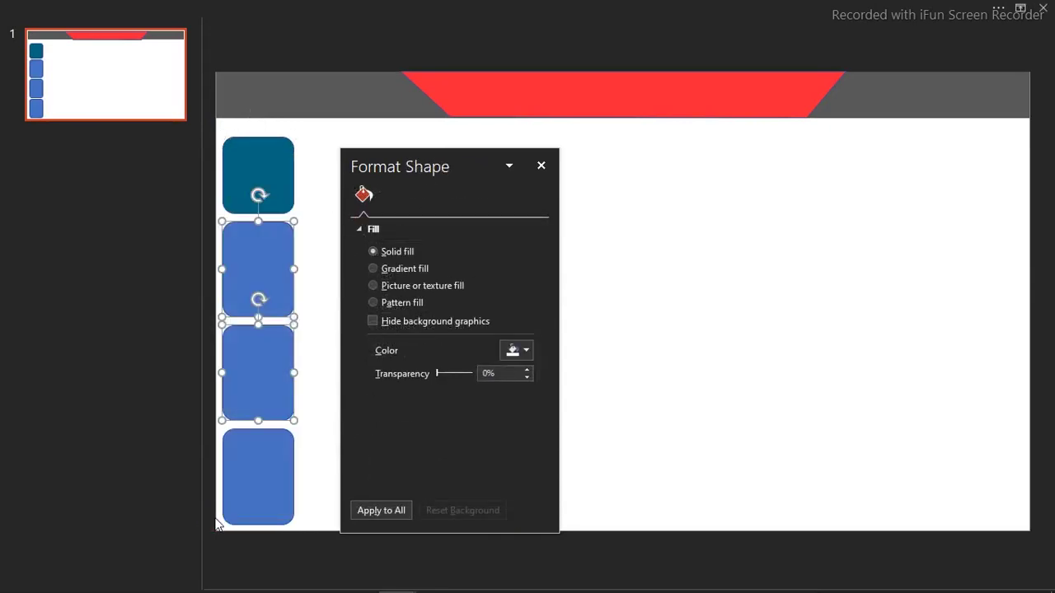
shift+click(247, 485)
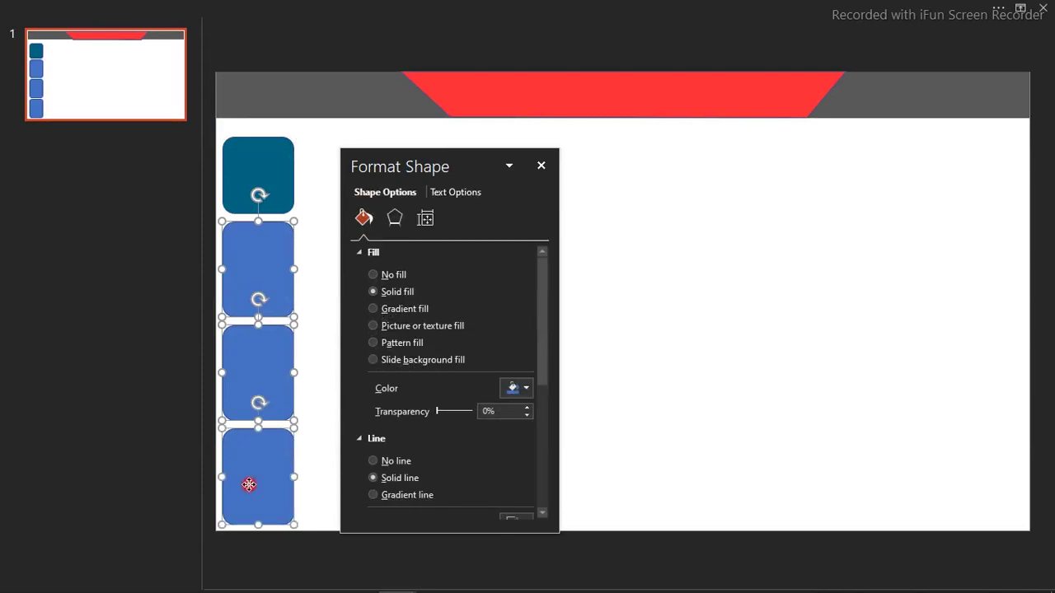
click(526, 389)
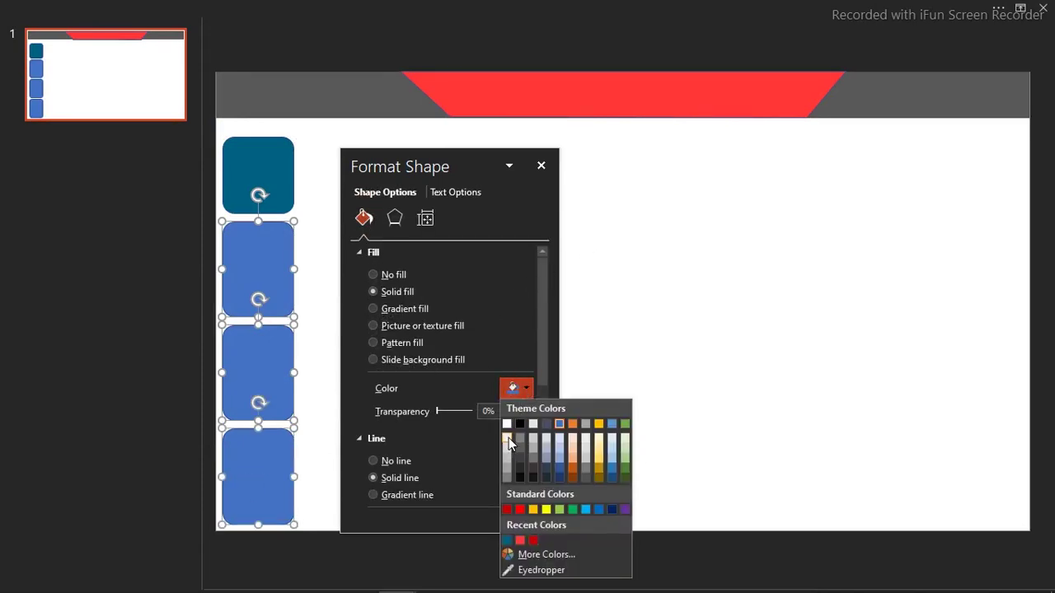
click(508, 436)
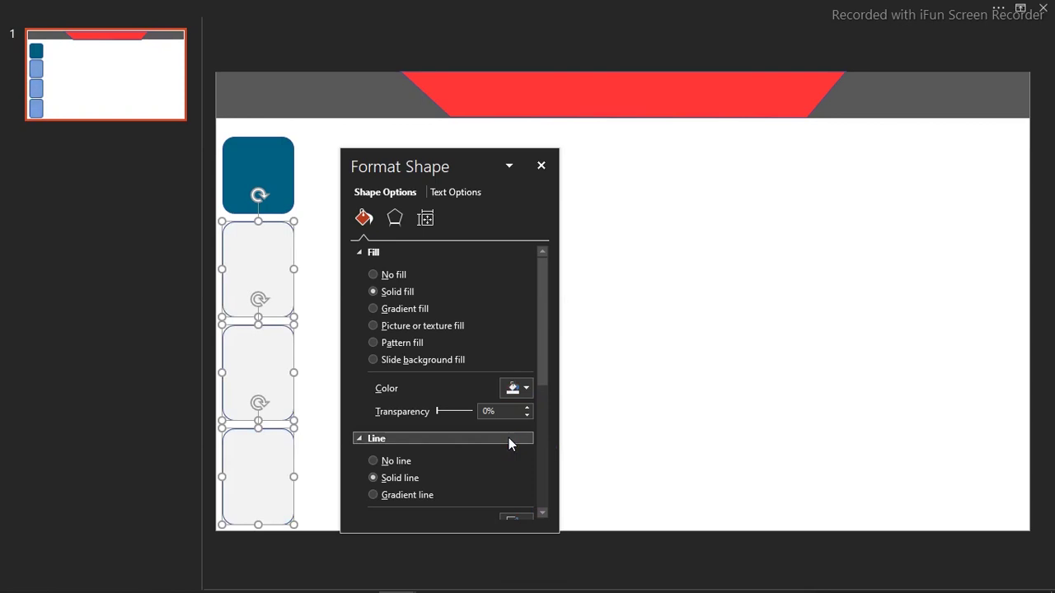
click(390, 462)
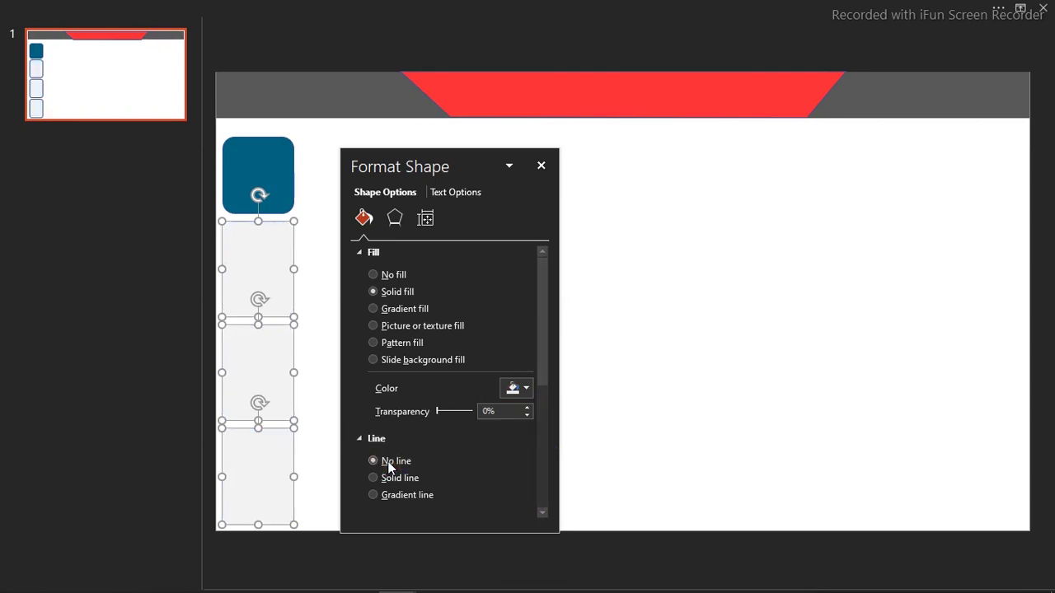
- Place a copy of the upper grey rounded rectangle in the empty area beside the left-edge column
click(667, 313)
drag(490, 160, 796, 155)
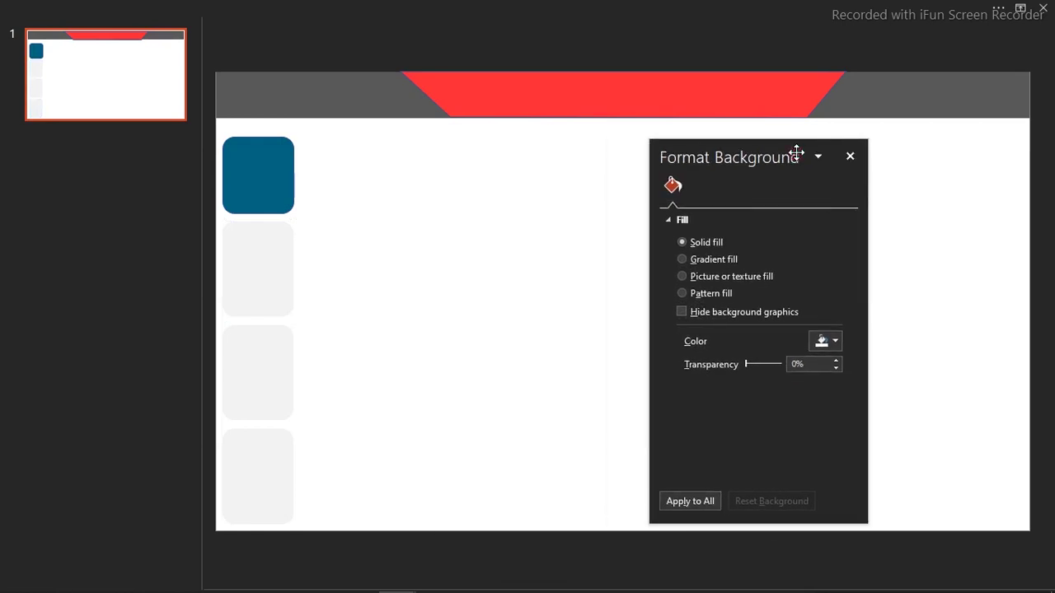
drag(266, 259, 467, 206)
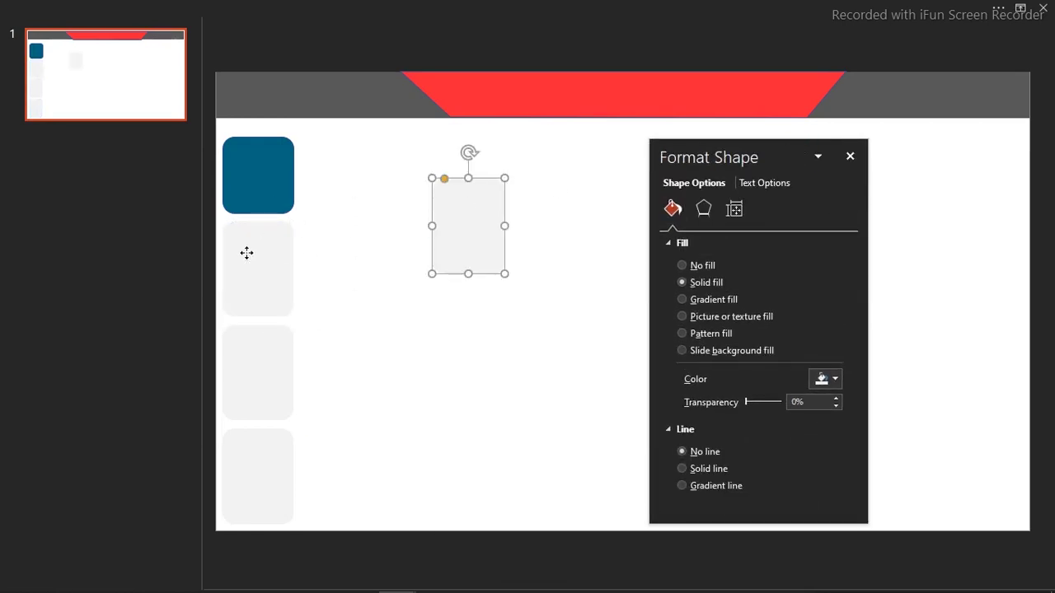
- Apply the downward-offset outer shadow preset to the three grey rounded rectangles in the left-edge column
click(251, 281)
ctrl+click(252, 349)
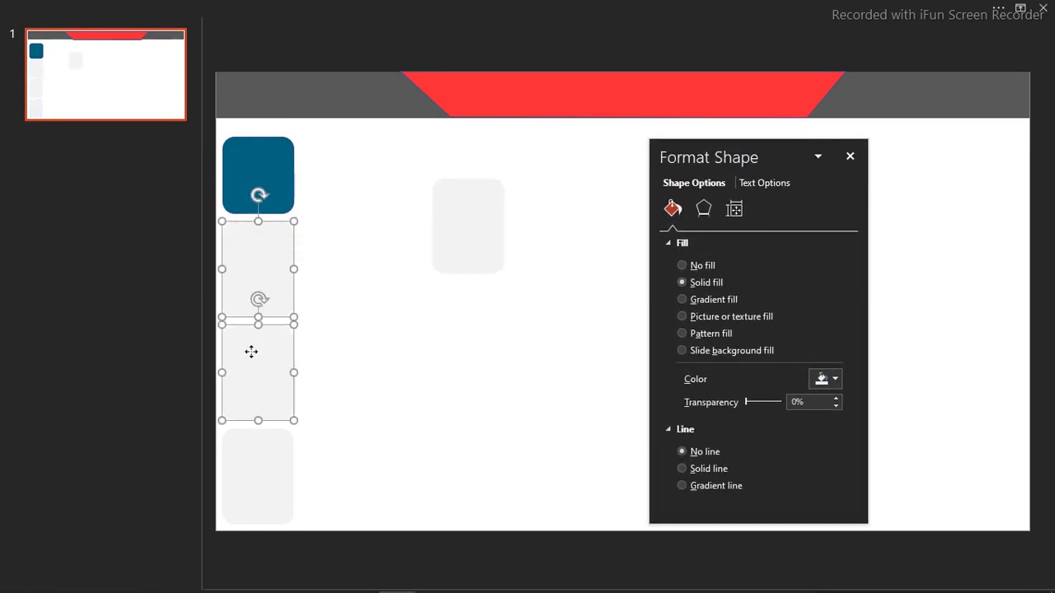
ctrl+click(275, 477)
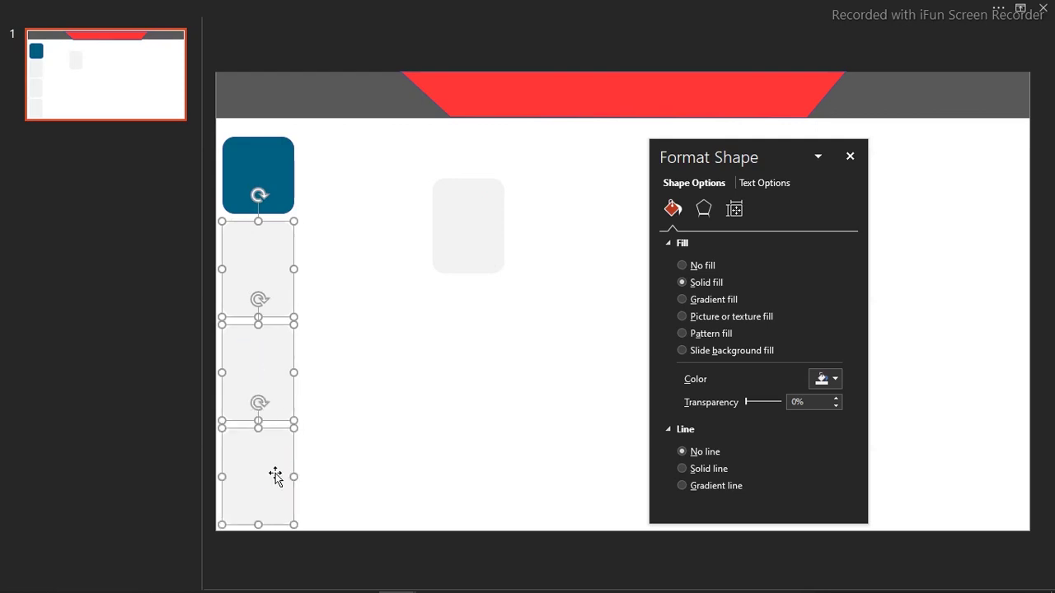
click(705, 209)
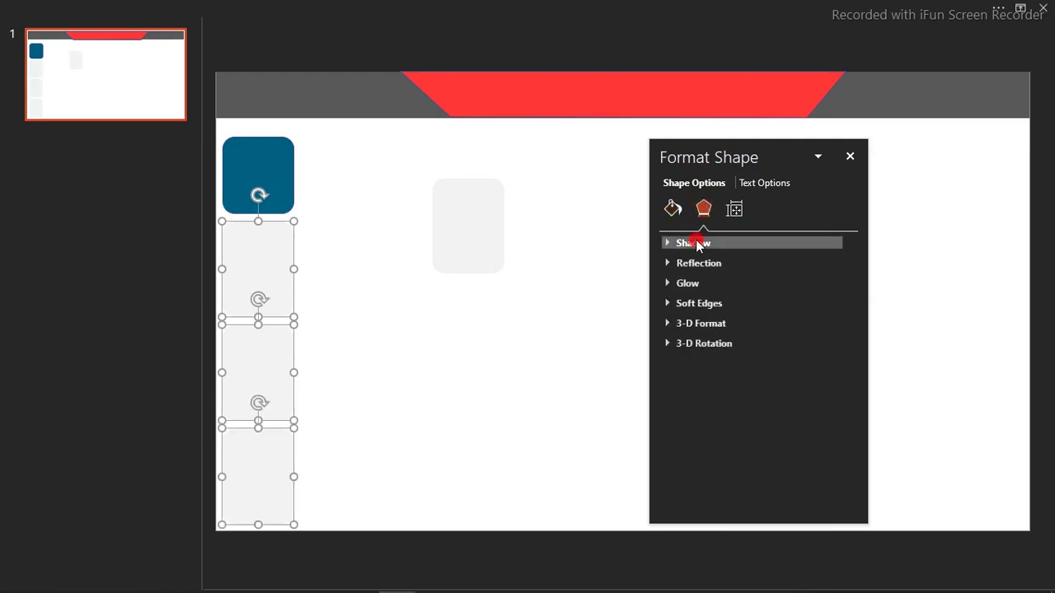
click(697, 242)
click(833, 263)
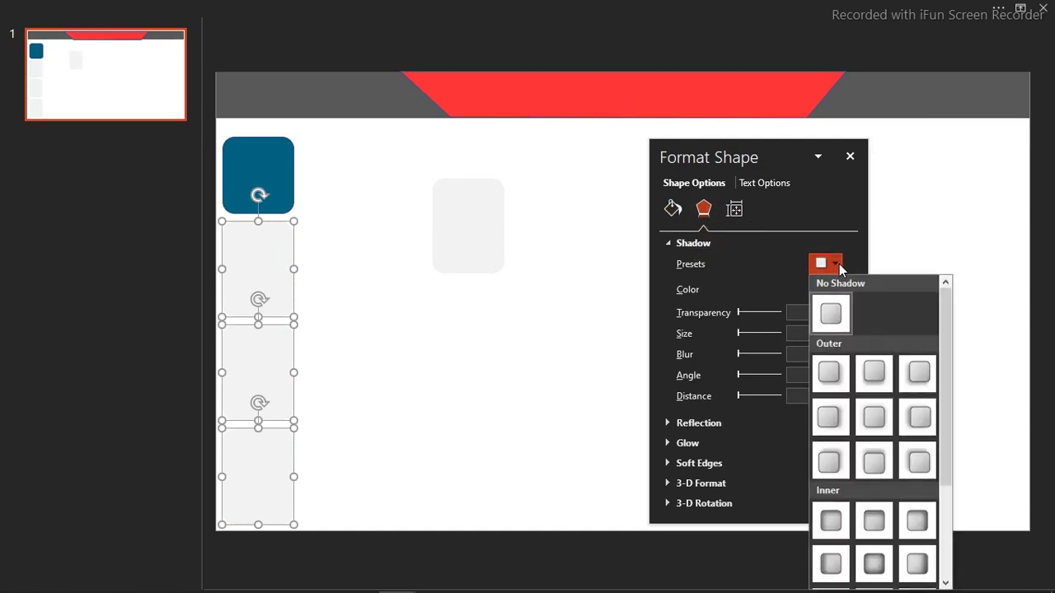
click(879, 381)
click(517, 363)
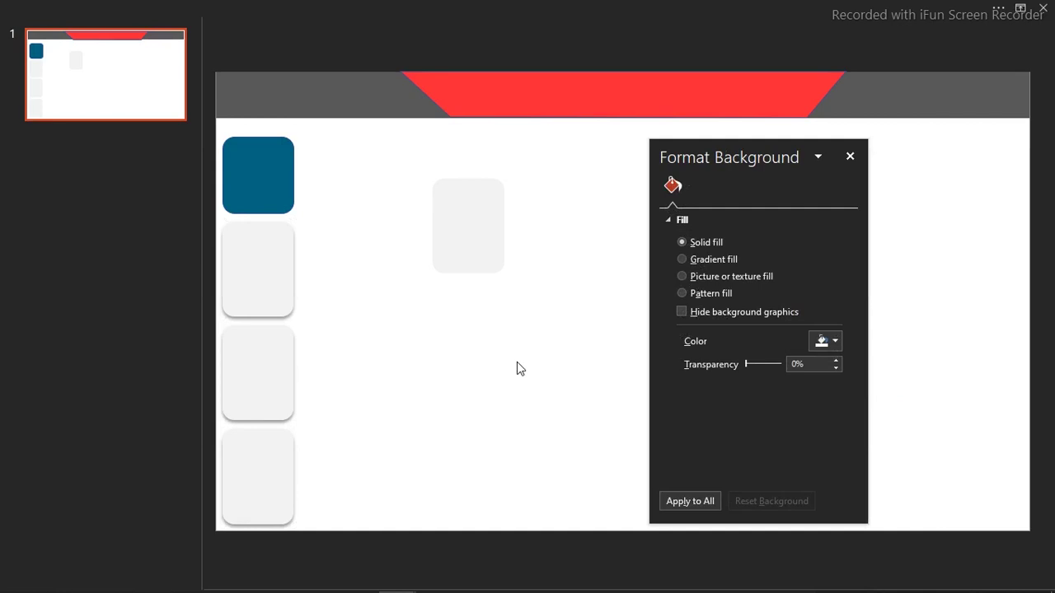
- Square off the corners of the loose grey rectangle and move it closer to the left-edge column
click(467, 211)
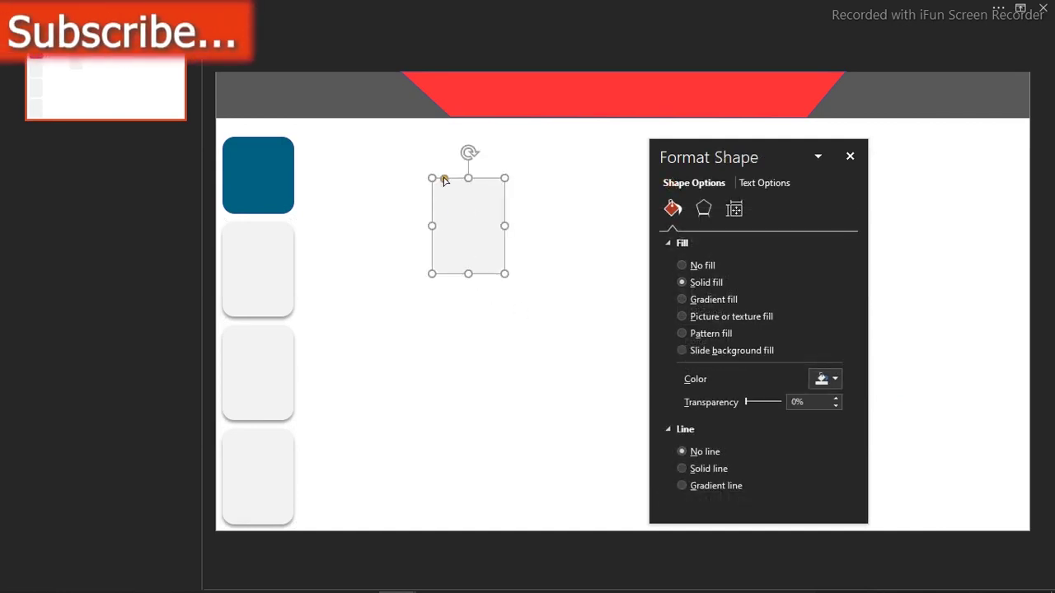
drag(444, 181, 388, 184)
drag(459, 224, 375, 219)
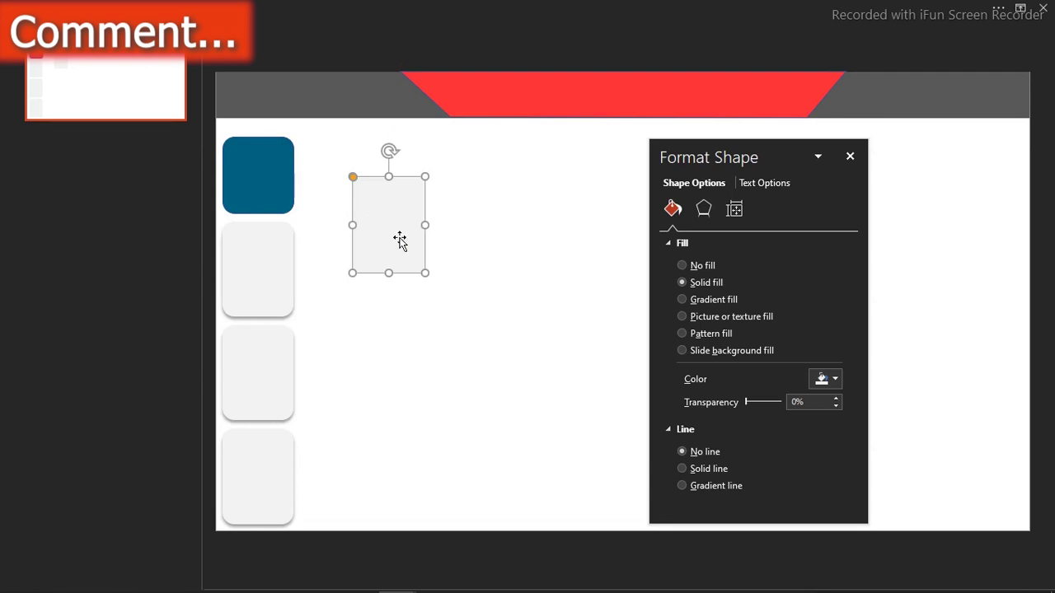
- Set the square-cornered grey rectangle's height to 1.37" and its width to 1.63"
click(853, 20)
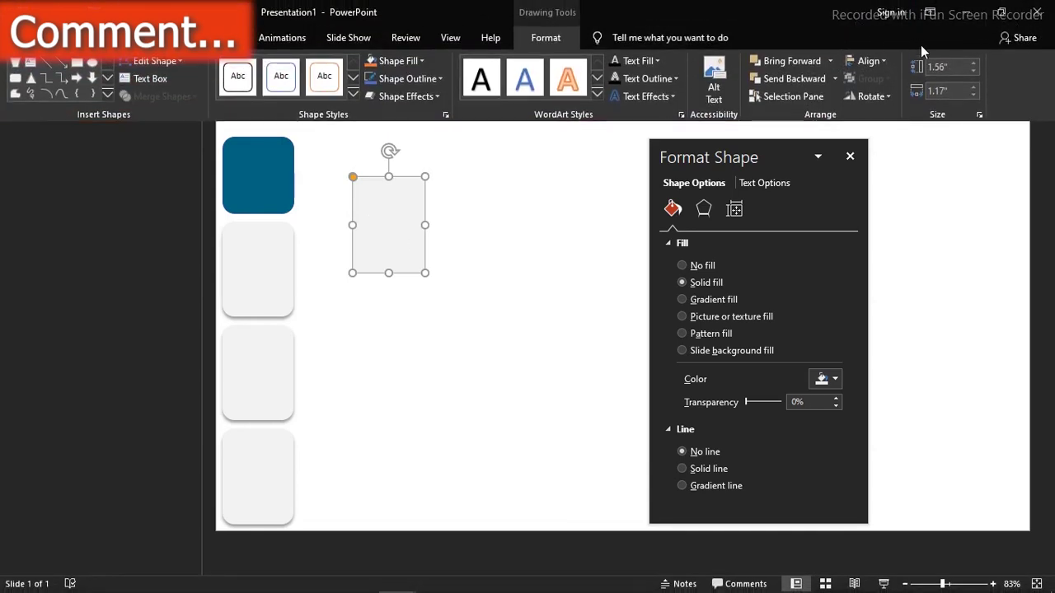
click(939, 67)
text(1.37)
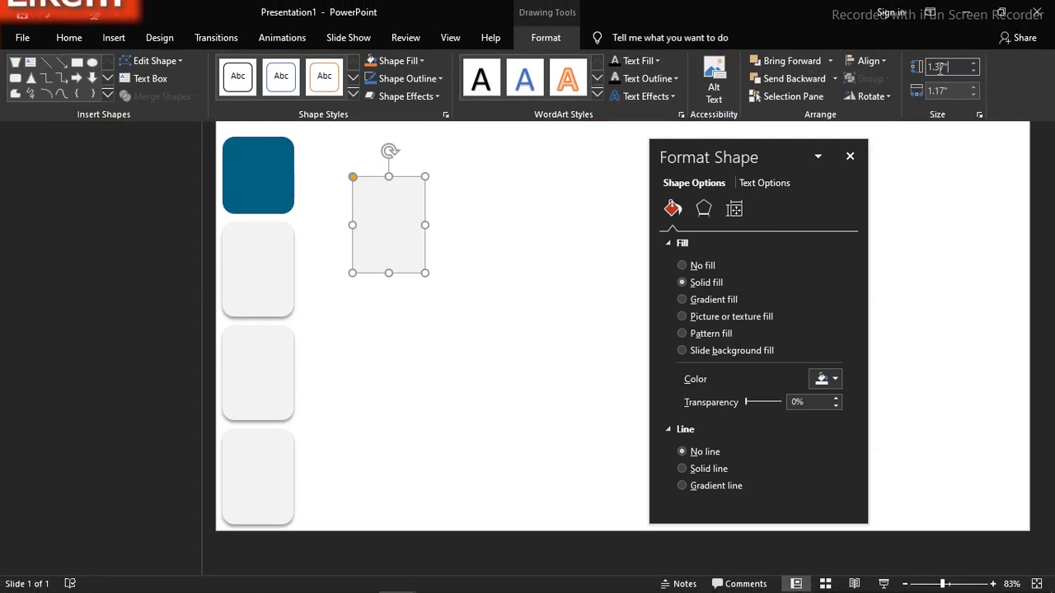
click(939, 91)
text(1.6)
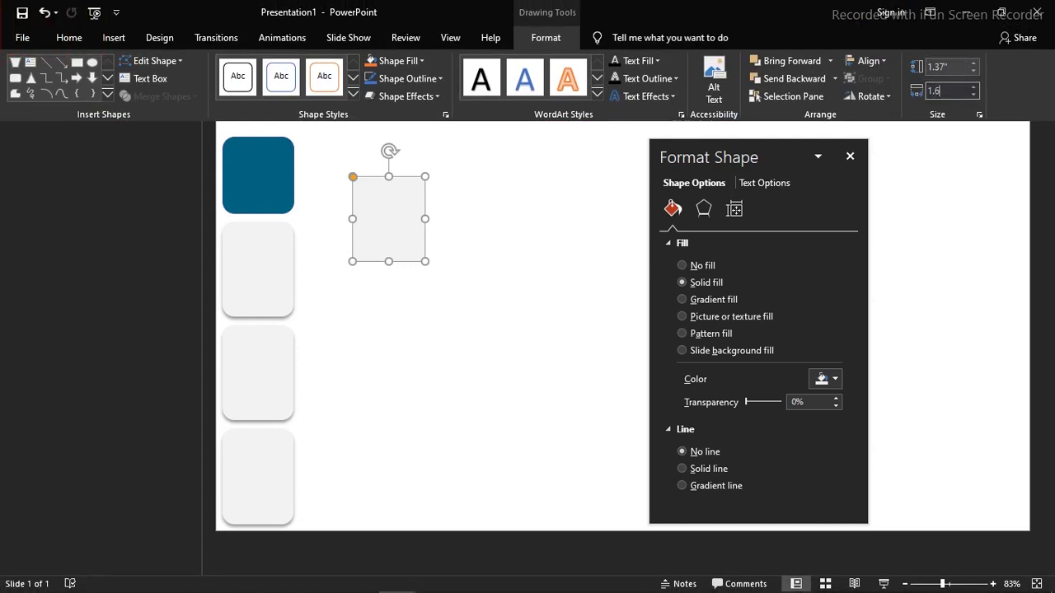
text(3)
key(Return)
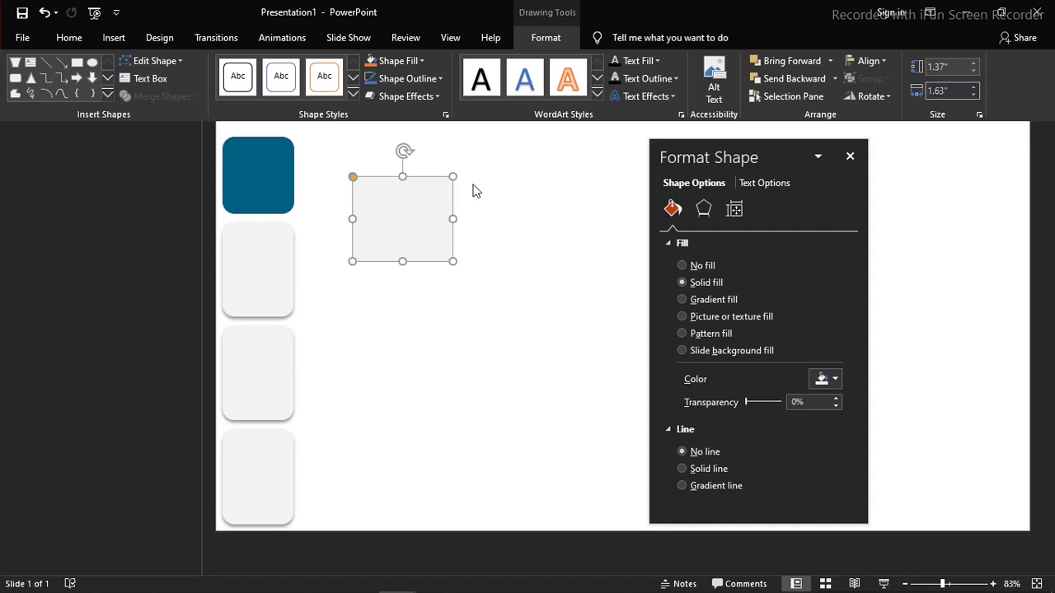
- Position the square-cornered rectangle beside the teal shape, with one copy directly beneath it and another to its right
drag(423, 207, 376, 238)
key(ctrl+d)
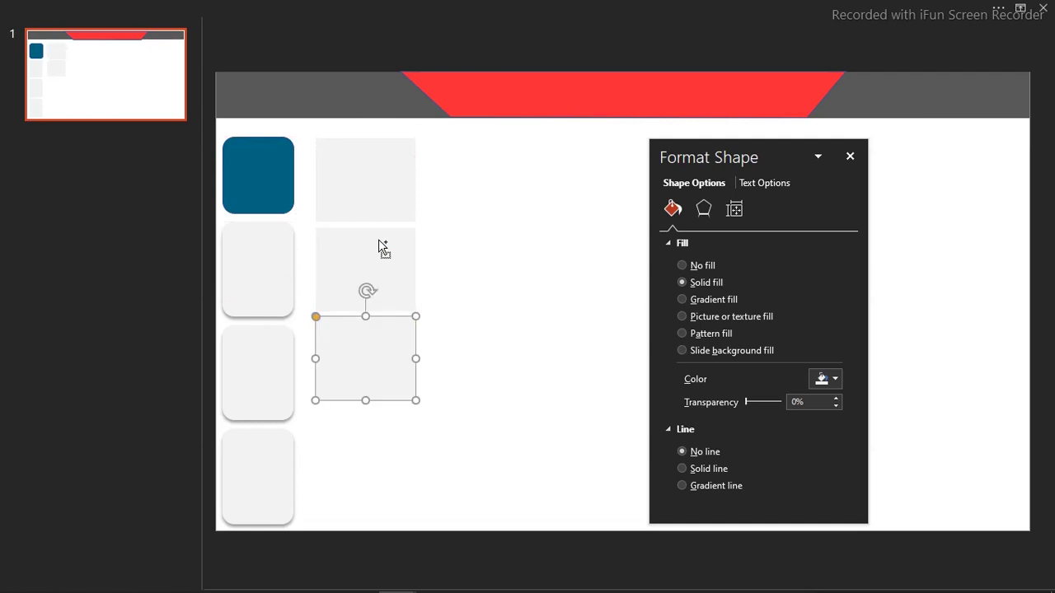
drag(371, 353, 485, 176)
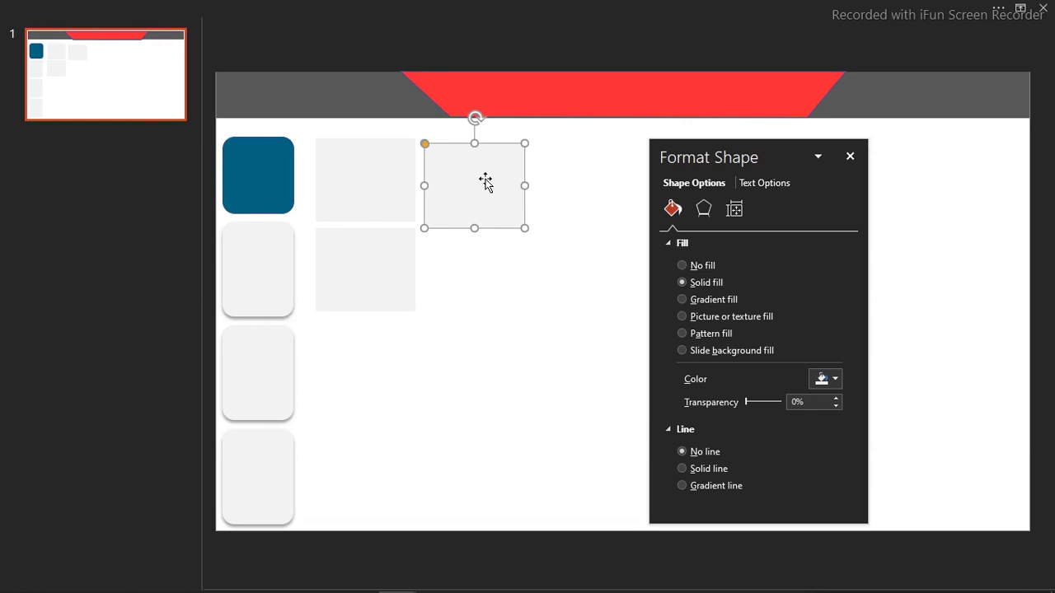
mouse_move(521, 182)
mouse_down()
mouse_move(631, 177)
mouse_move(525, 182)
mouse_up()
- Resize the copy on the right to 2.78" high and 4.37" wide
click(777, 6)
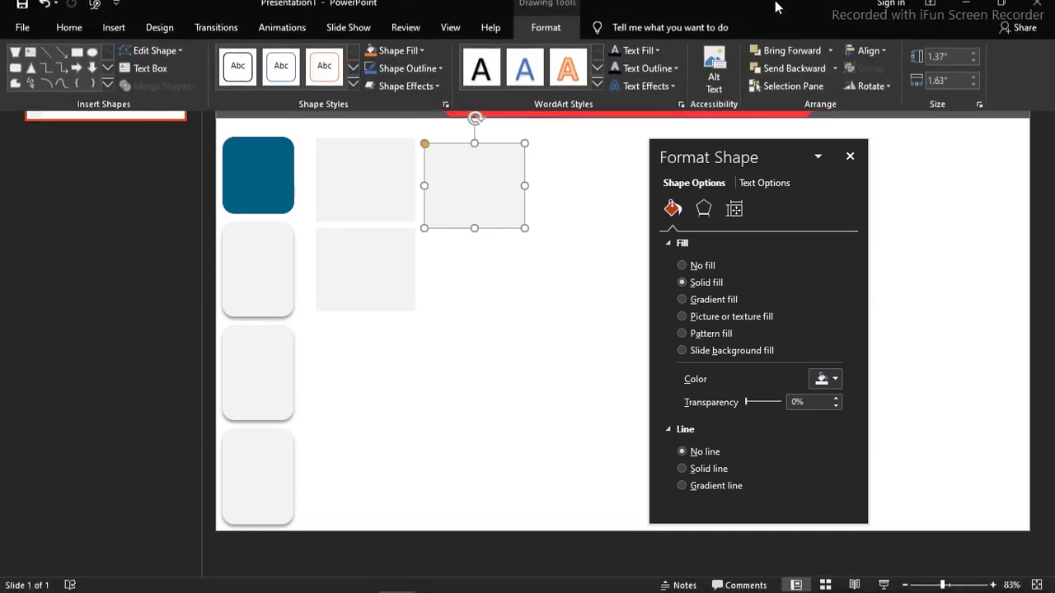
click(936, 67)
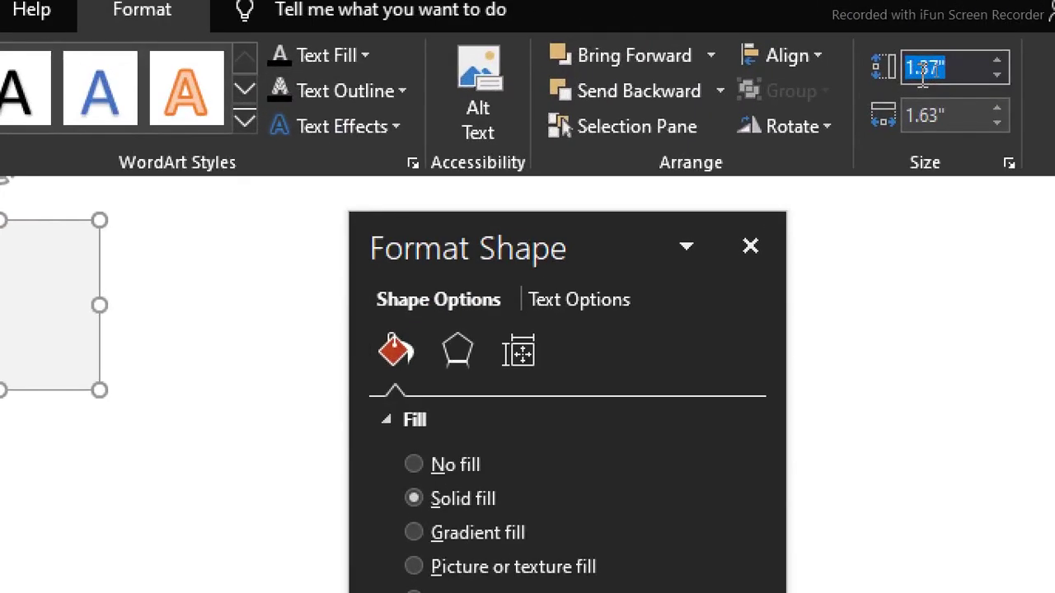
text(2.78)
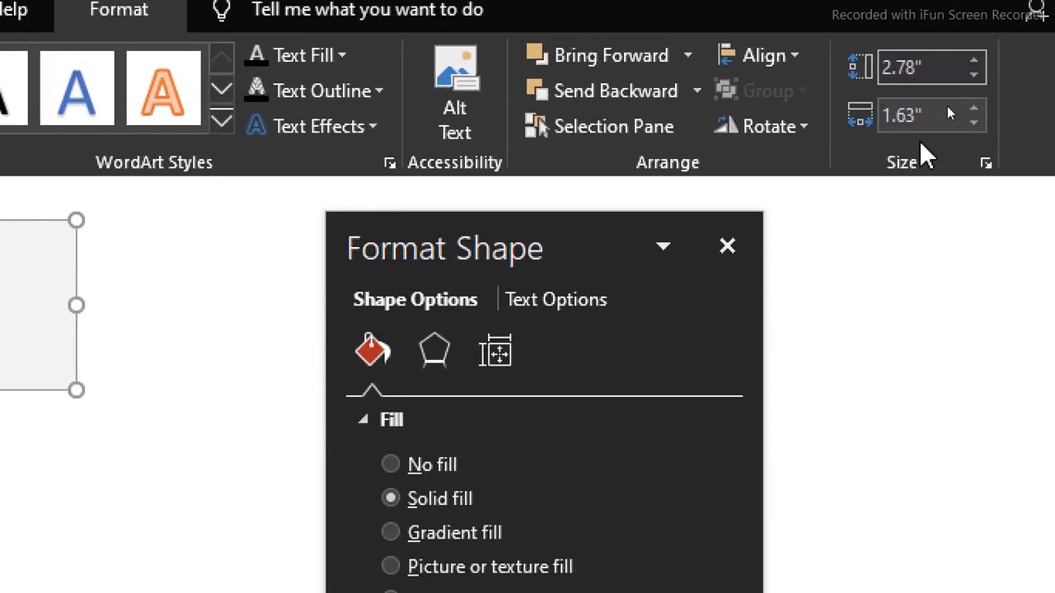
click(948, 114)
text(4.37)
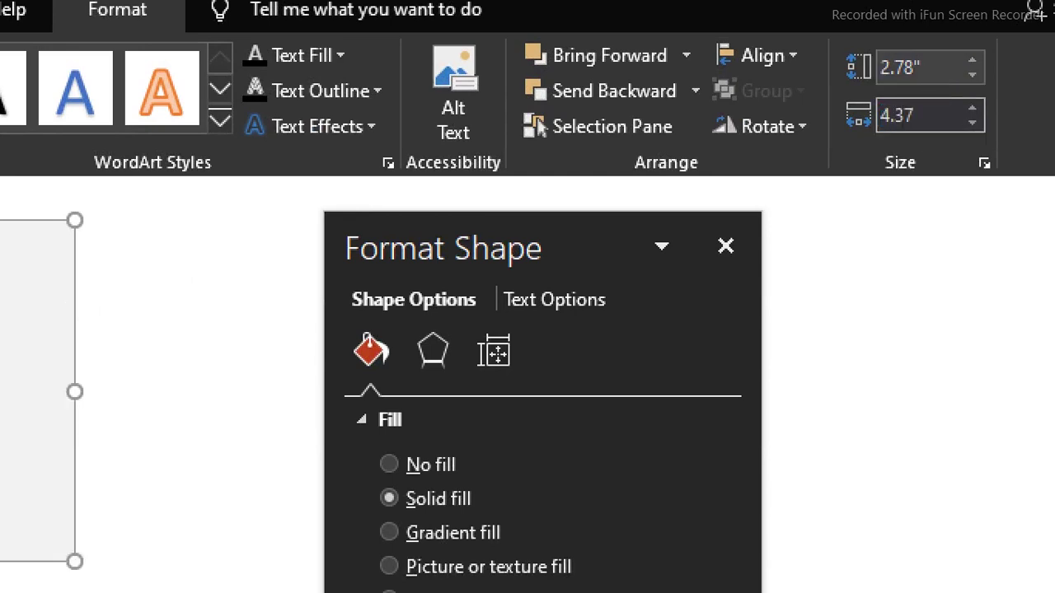
key(Return)
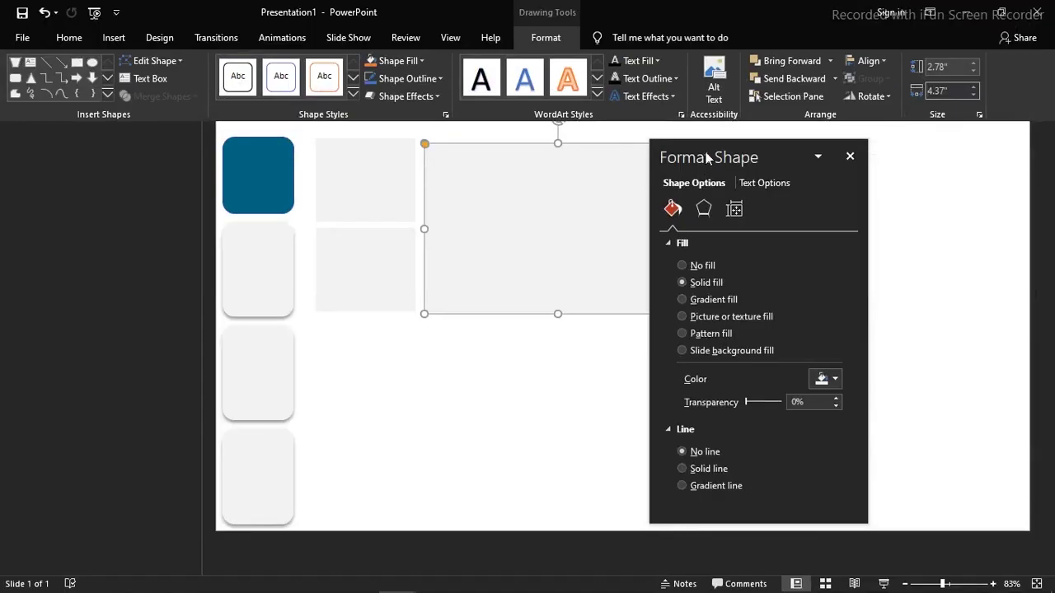
- Nudge the large grey rectangle up and left to line up with the top small rectangle
click(706, 157)
drag(777, 151, 895, 169)
key(Escape)
drag(533, 215, 530, 211)
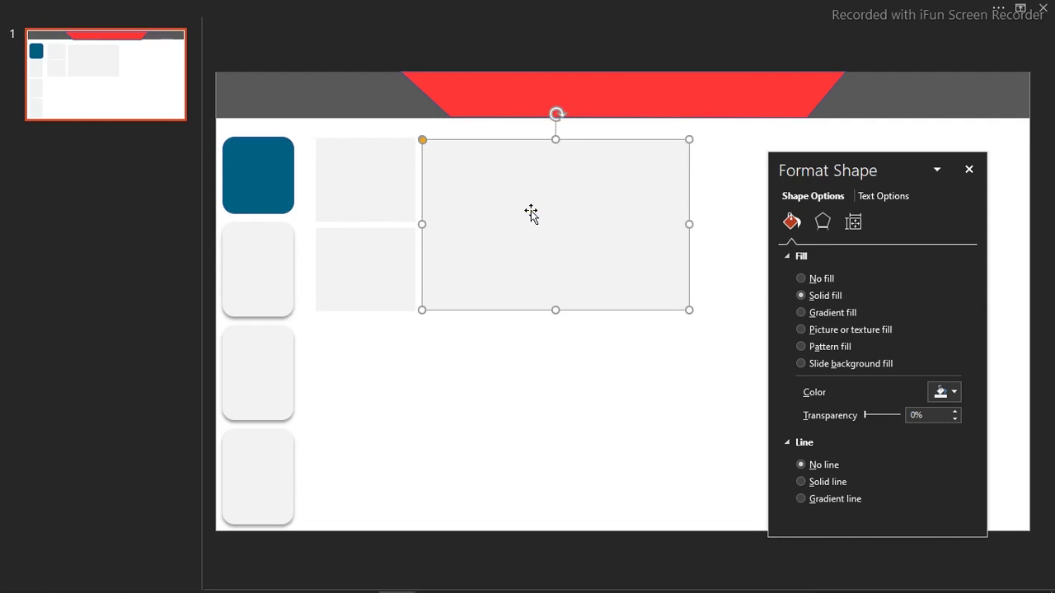
- Duplicate the large grey rectangle and place the copy beneath the two small rectangles, aligned with their left edge
click(515, 333)
click(586, 215)
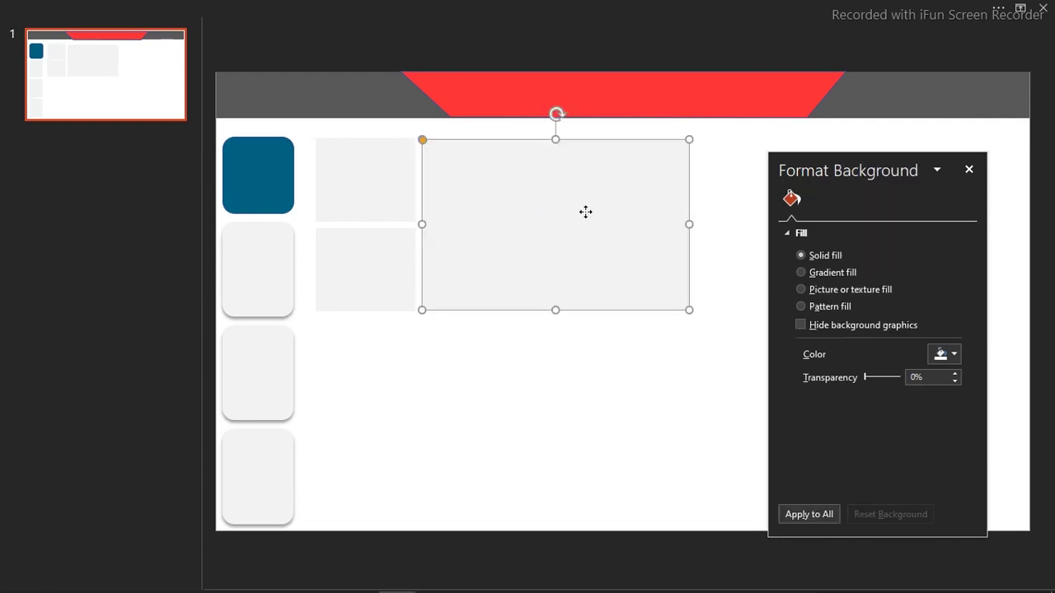
key(ctrl+d)
drag(586, 215, 466, 389)
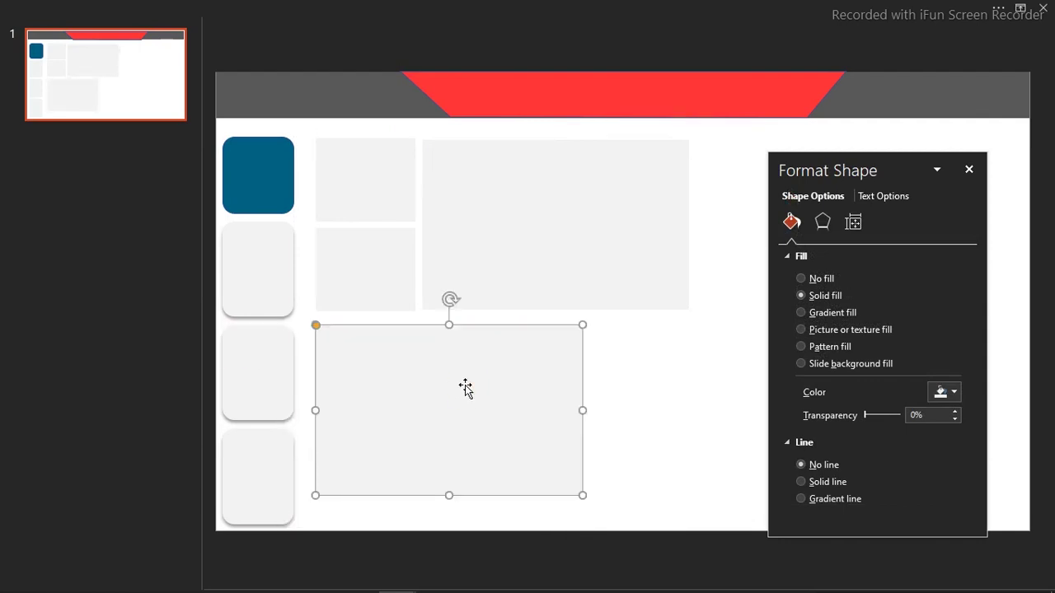